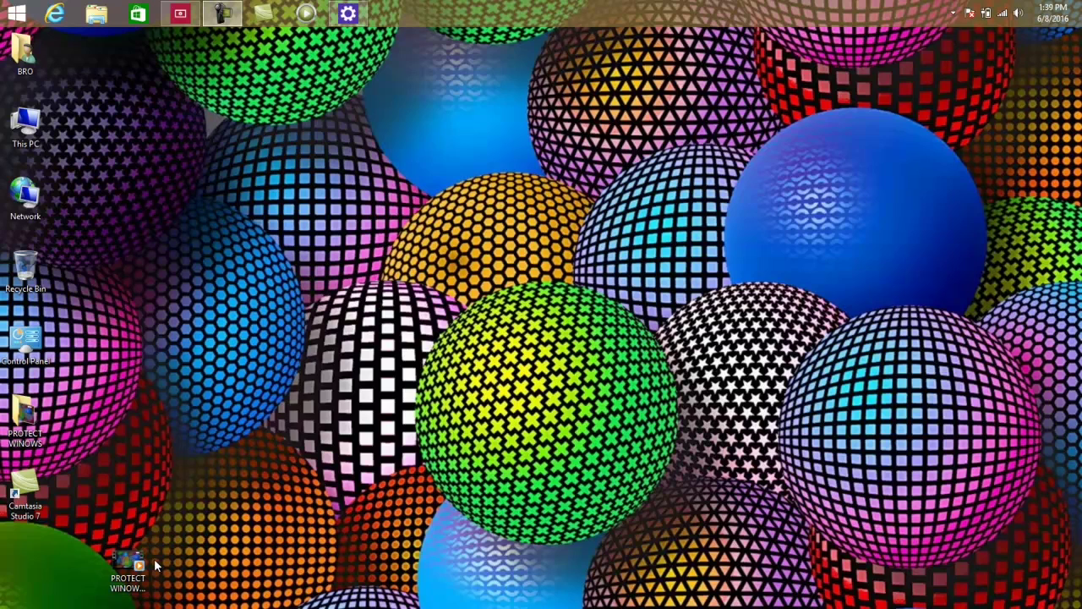
# Step: Move the PROTECT WINOWS 2016 WAY video icon below the Camtasia Studio 7 shortcut and briefly view the Start screen
pyautogui.moveTo(135, 562); pyautogui.dragTo(34, 553)
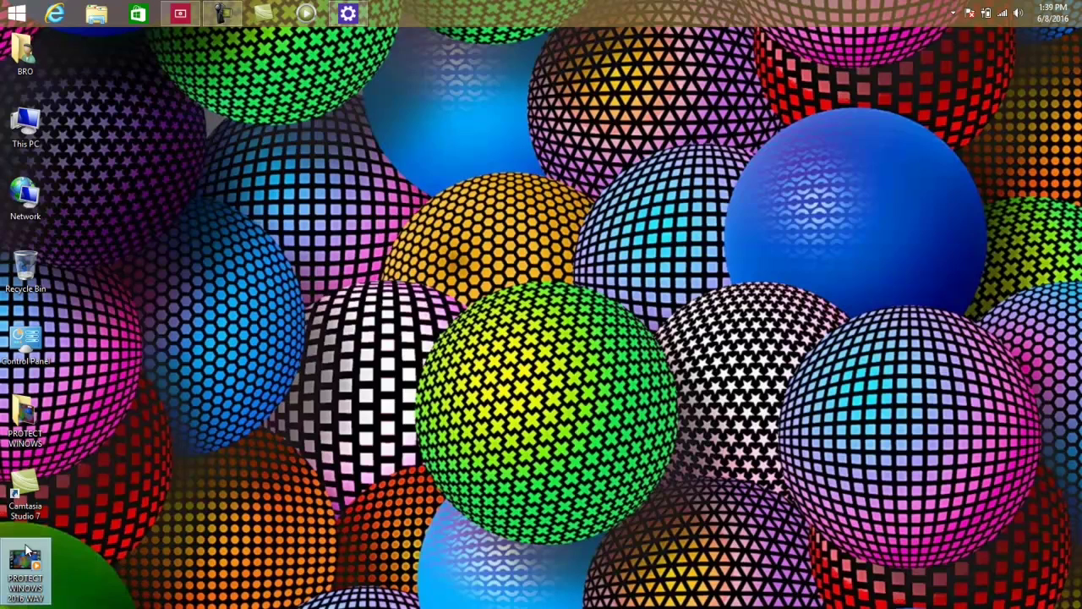
pyautogui.click(18, 15)
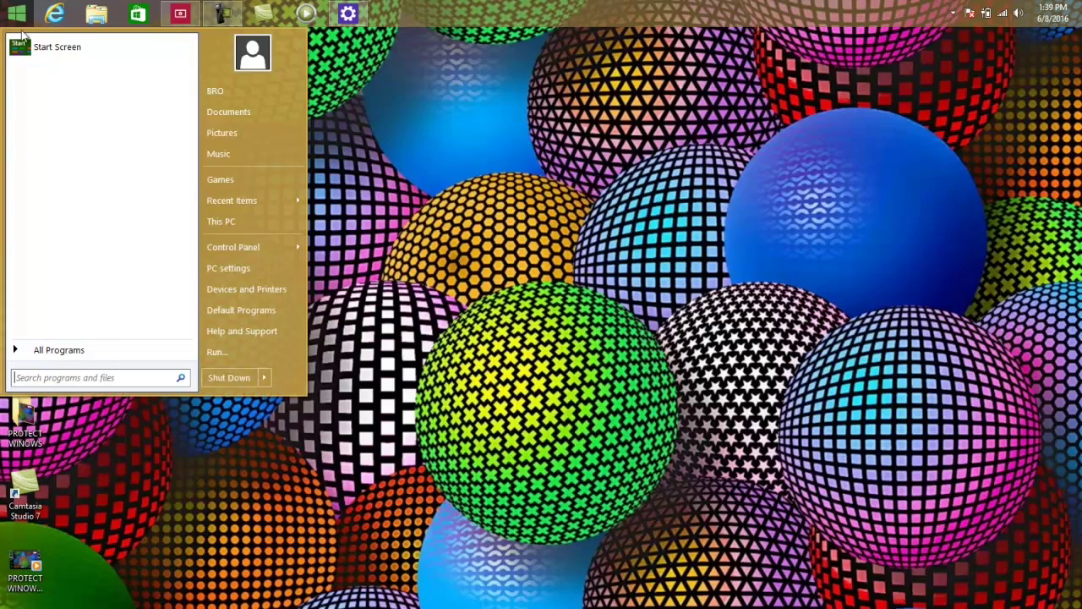
pyautogui.click(24, 42)
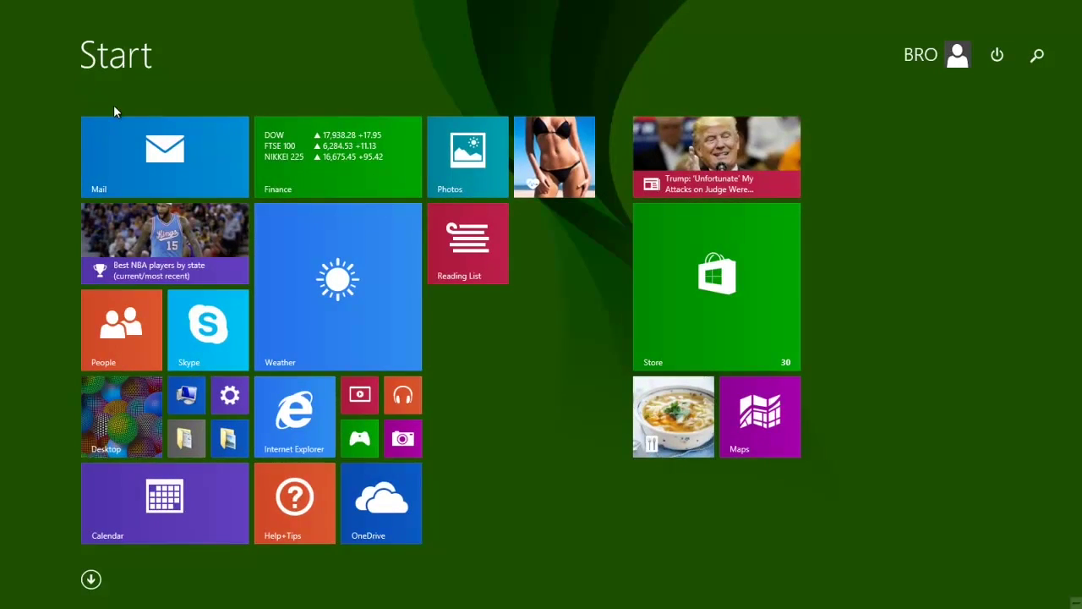
pyautogui.click(131, 431)
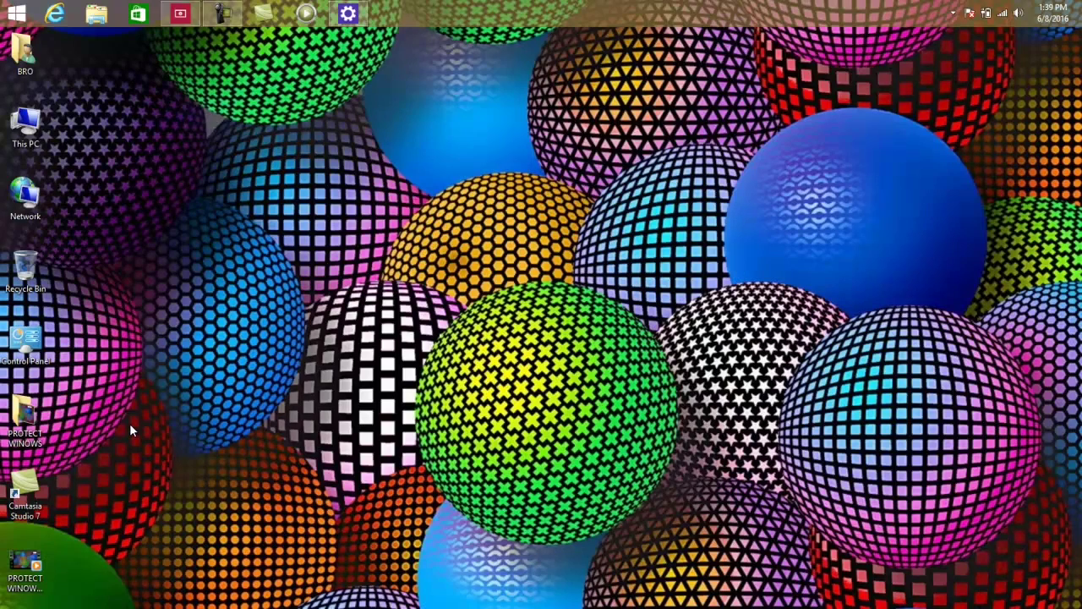
# Step: Try the taskbar along the bottom edge of the desktop, view the Start screen from there, and dock the taskbar back along the top edge
pyautogui.moveTo(487, 12); pyautogui.dragTo(541, 503)
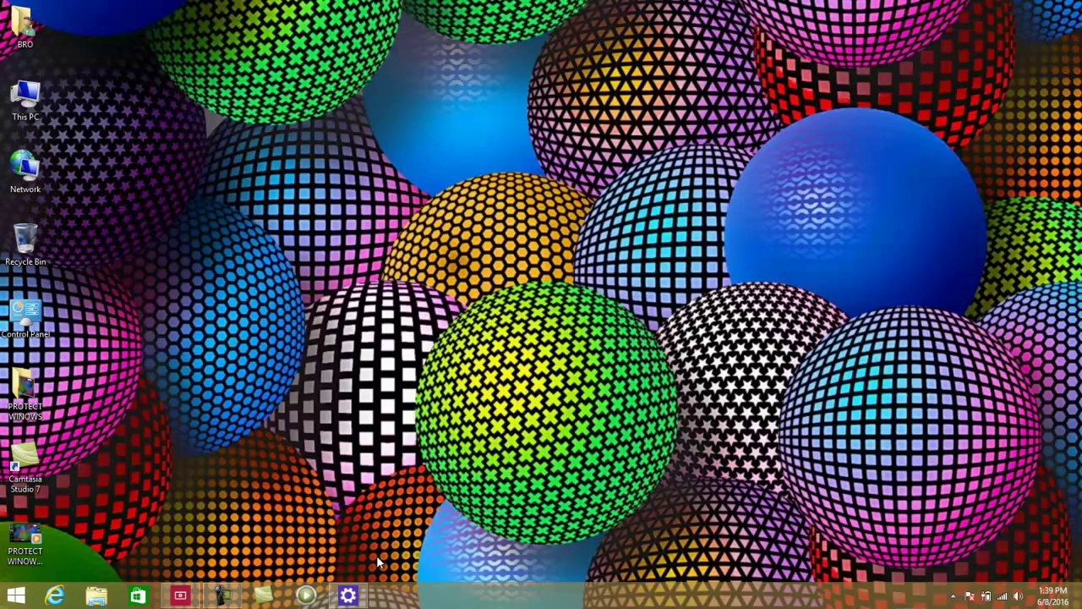
pyautogui.click(23, 598)
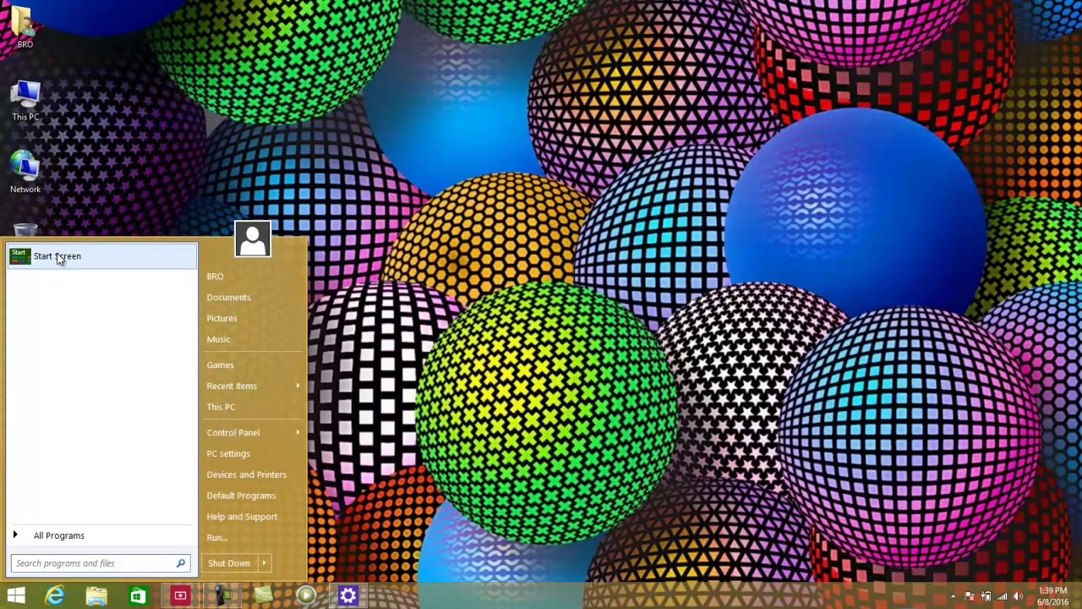
pyautogui.click(14, 600)
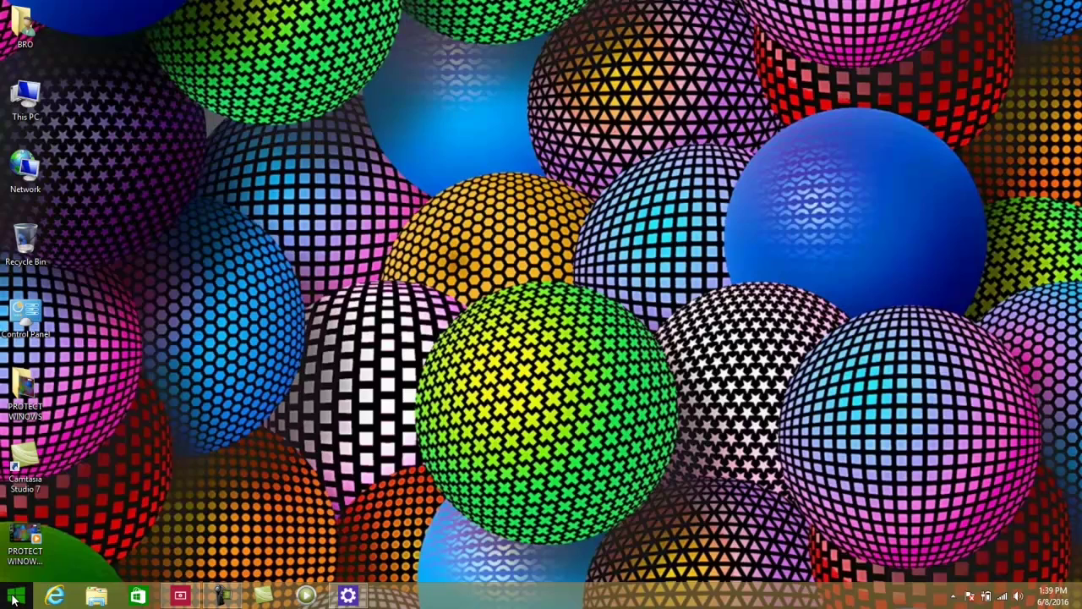
pyautogui.click(13, 599)
pyautogui.click(14, 600)
pyautogui.click(14, 599)
pyautogui.click(13, 599)
pyautogui.click(14, 600)
pyautogui.click(24, 256)
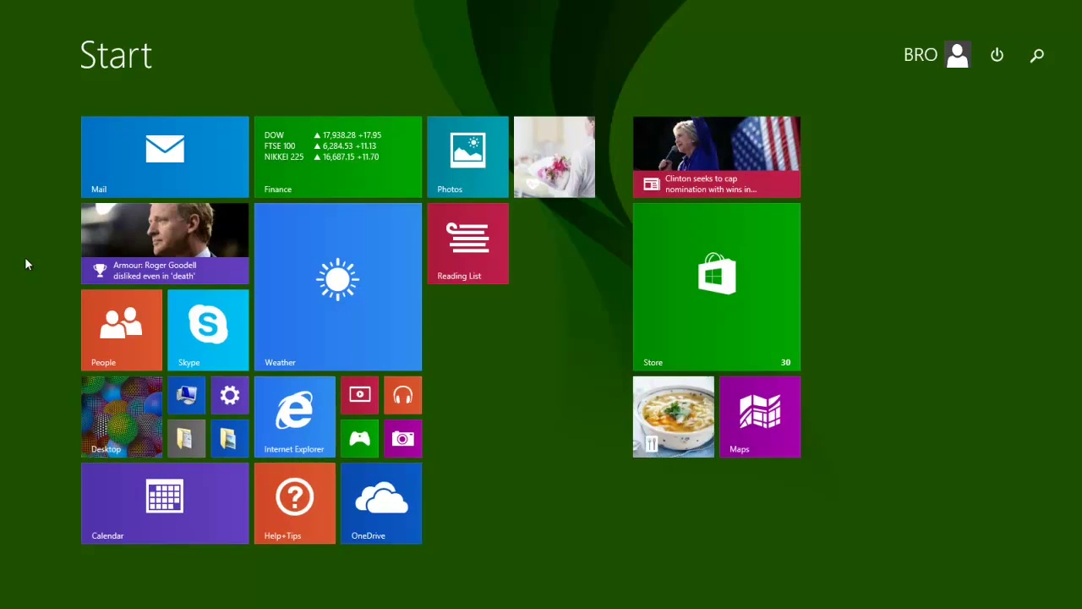
pyautogui.click(135, 433)
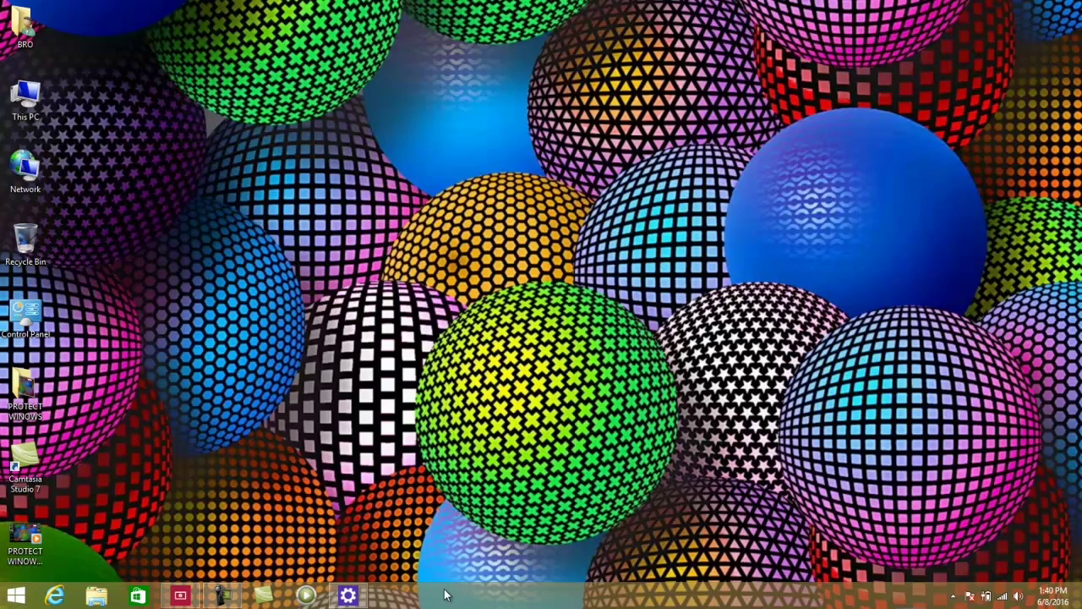
pyautogui.moveTo(445, 596); pyautogui.dragTo(375, 120)
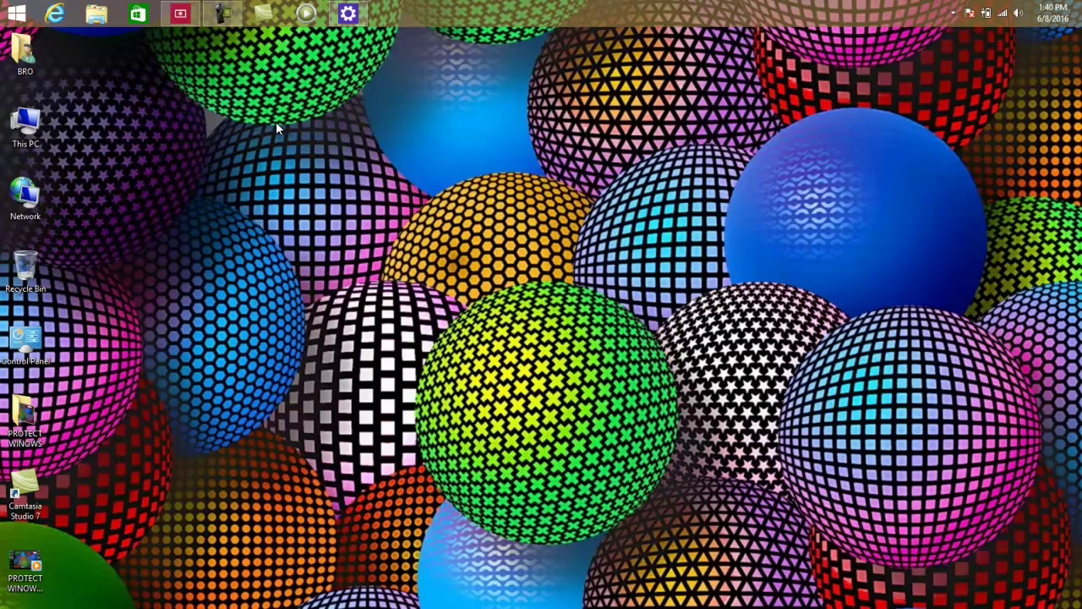
# Step: Try replacing the Start button with the Custom style in the Classic Start Menu settings, and discard the changes
pyautogui.rightClick(24, 12)
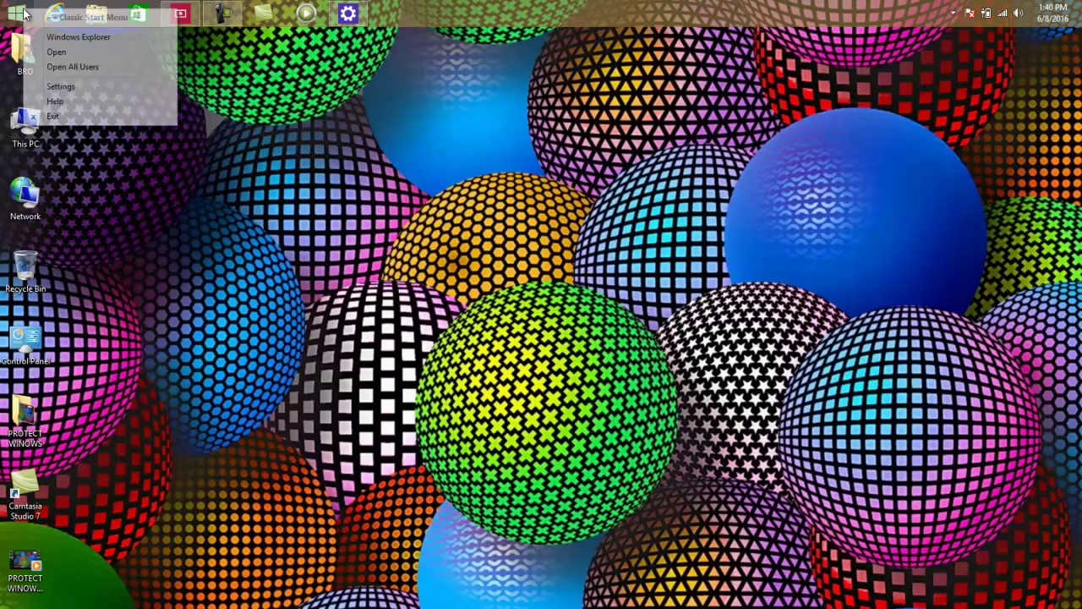
pyautogui.click(41, 84)
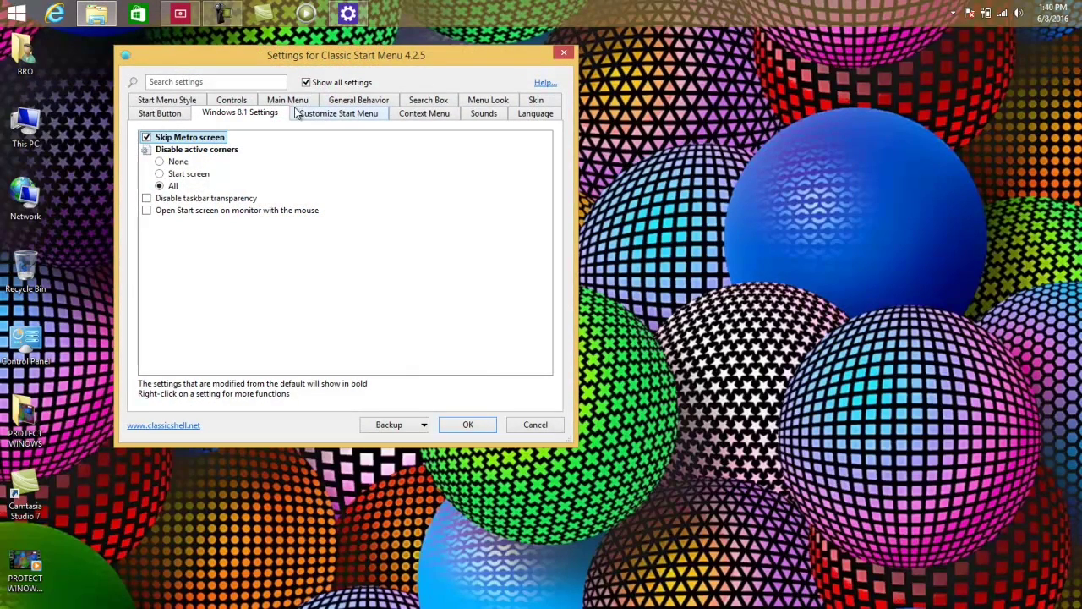
pyautogui.click(306, 82)
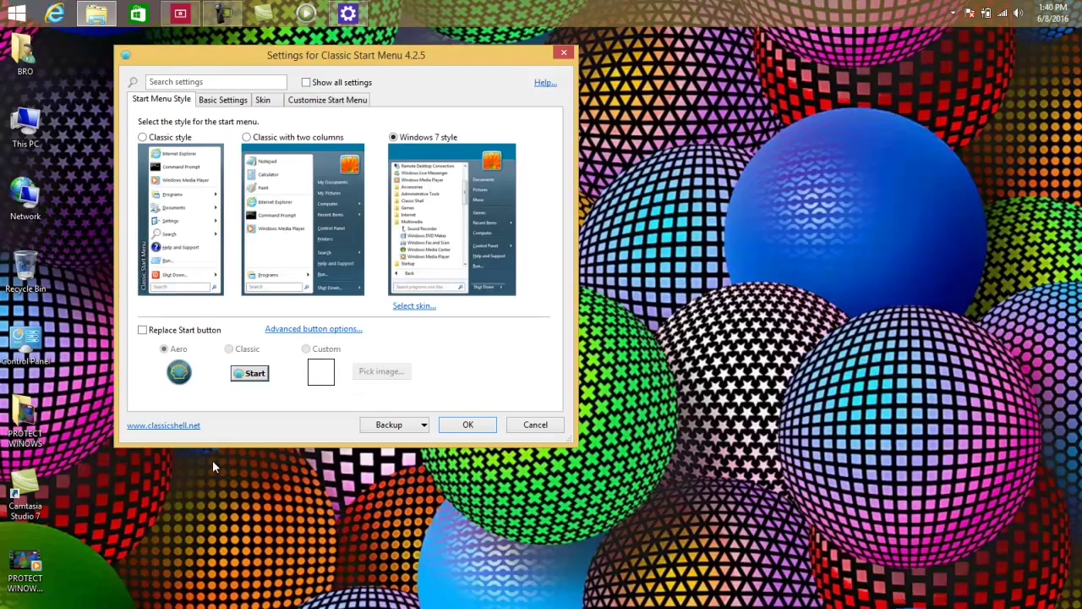
pyautogui.click(189, 333)
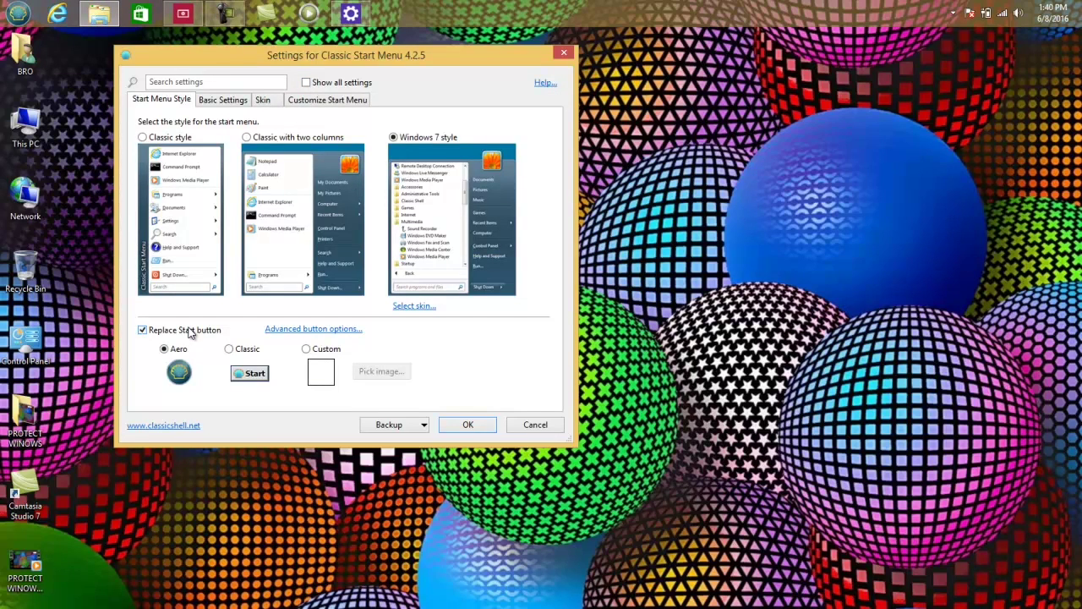
pyautogui.click(312, 350)
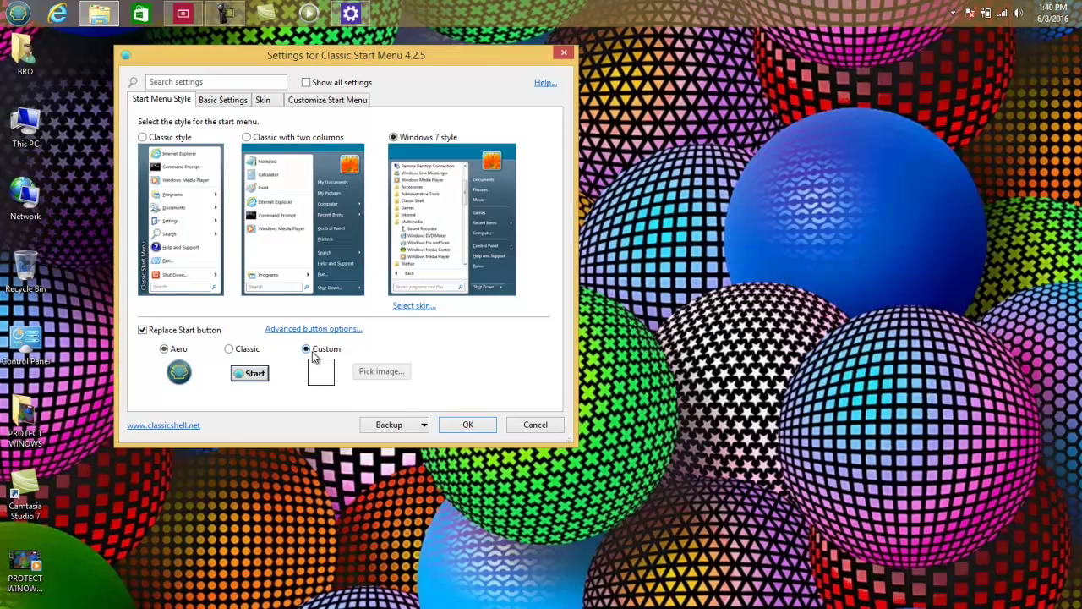
pyautogui.click(192, 333)
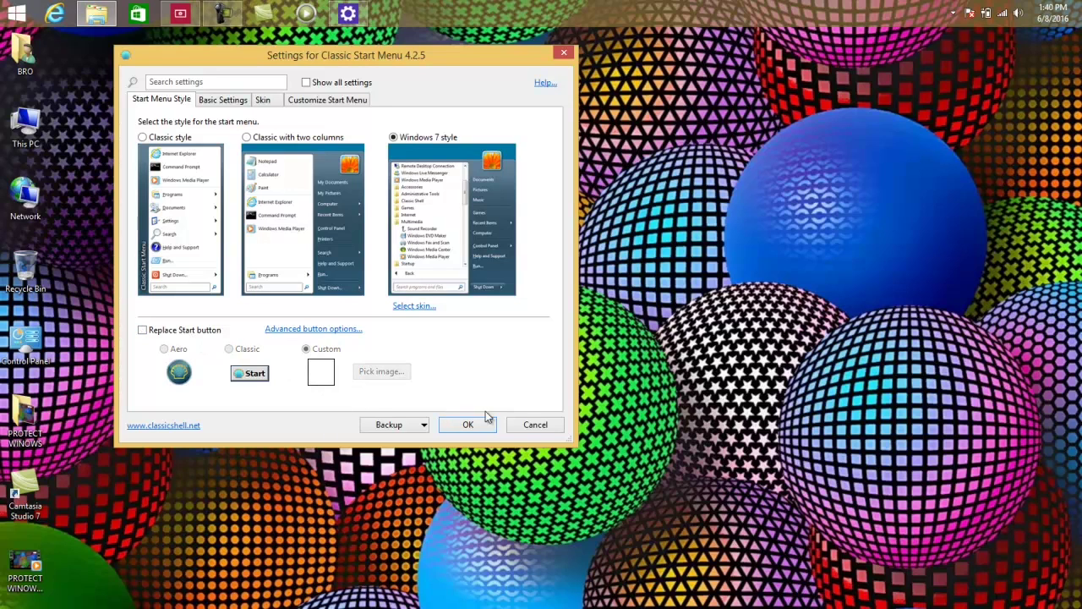
pyautogui.click(535, 425)
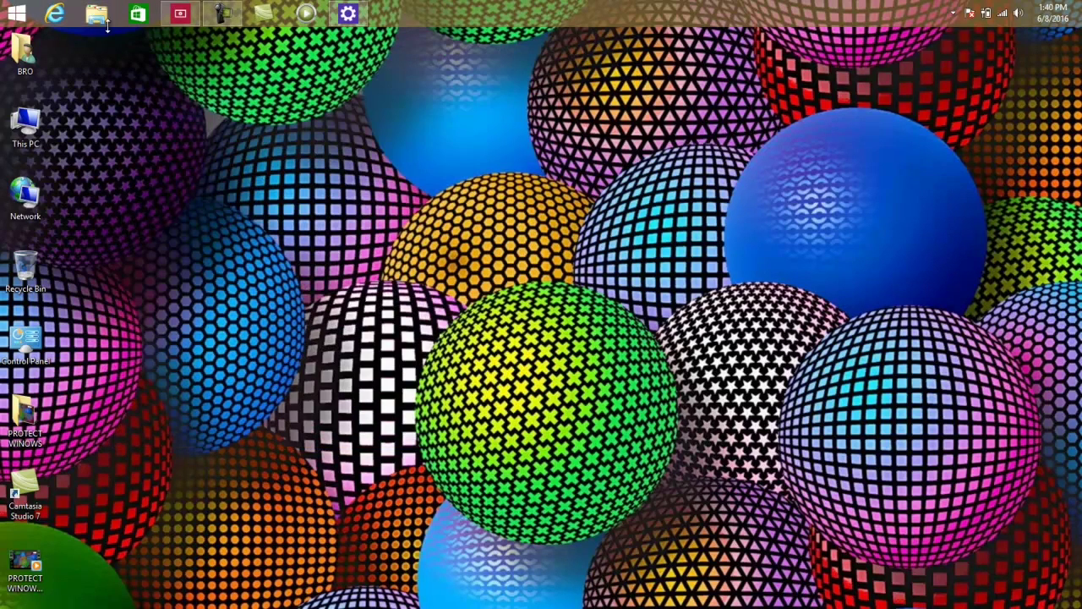
# Step: Unpin Internet Explorer from the taskbar, and test launching it from the full programs list before closing it
pyautogui.rightClick(56, 14)
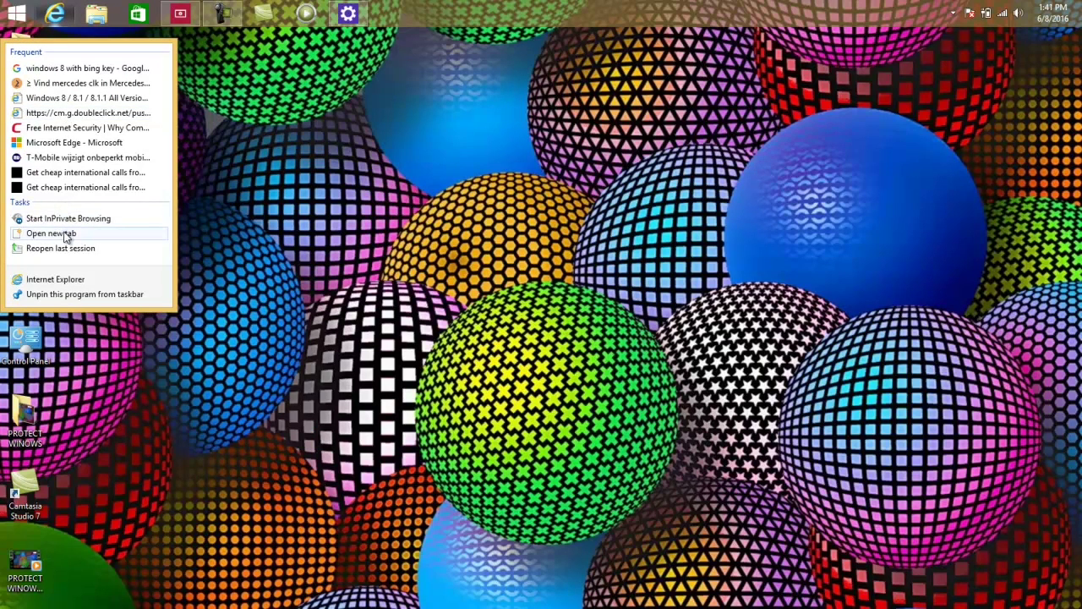
pyautogui.click(61, 295)
pyautogui.click(19, 8)
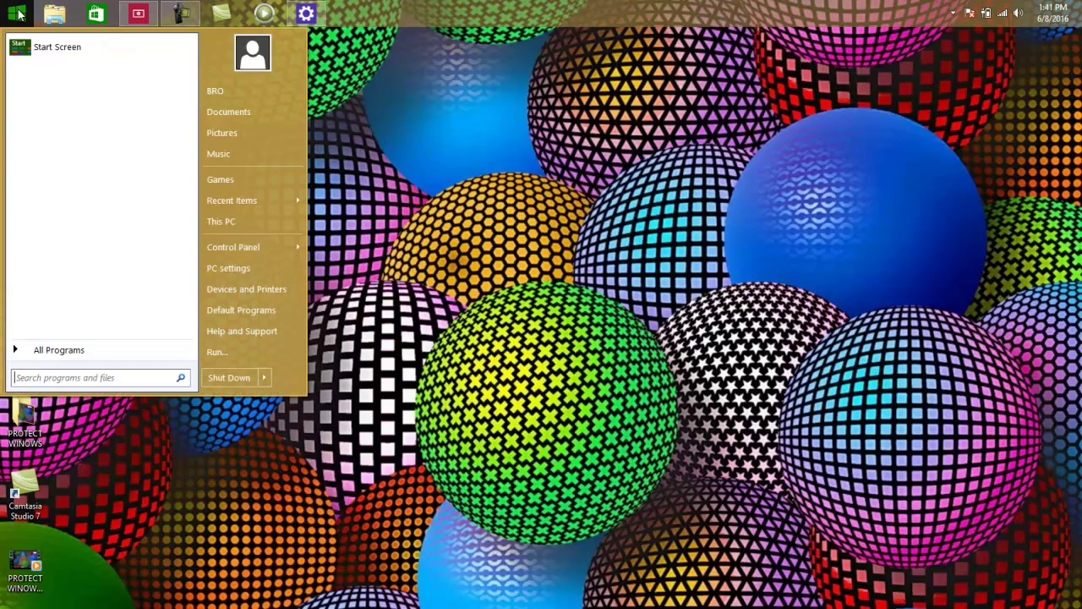
pyautogui.click(101, 355)
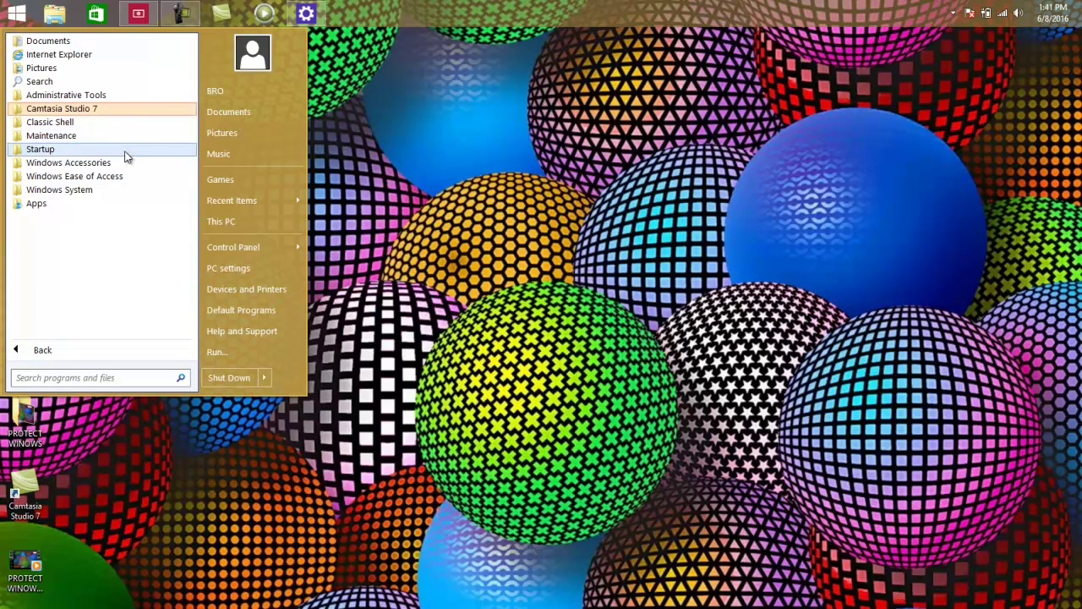
pyautogui.click(124, 56)
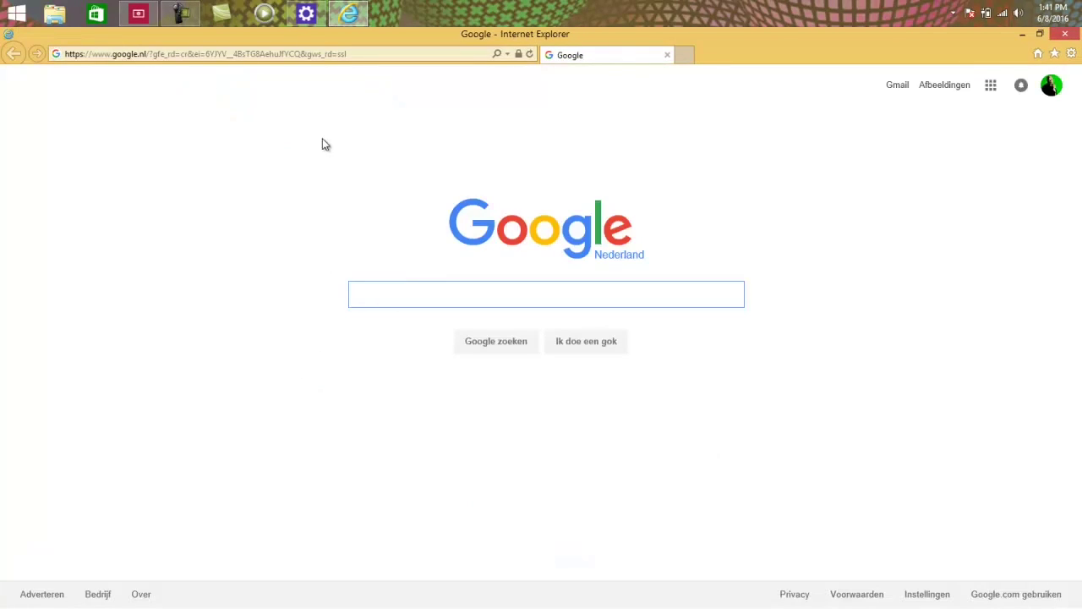
pyautogui.click(1065, 35)
# Step: Open the Downloads folder in File Explorer and look through the installers and other files stored there
pyautogui.click(56, 15)
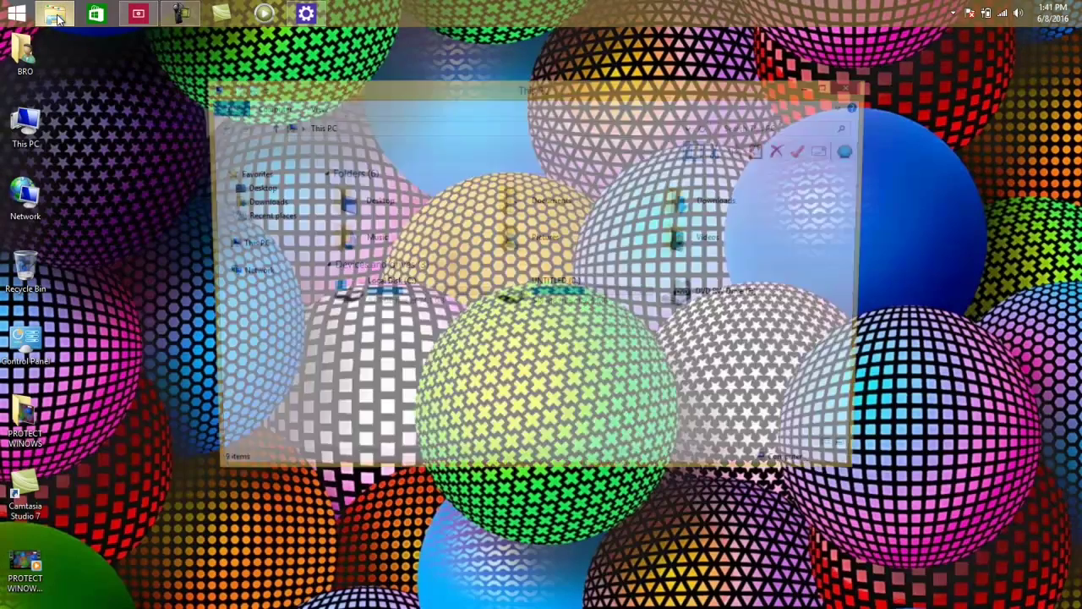
pyautogui.click(531, 300)
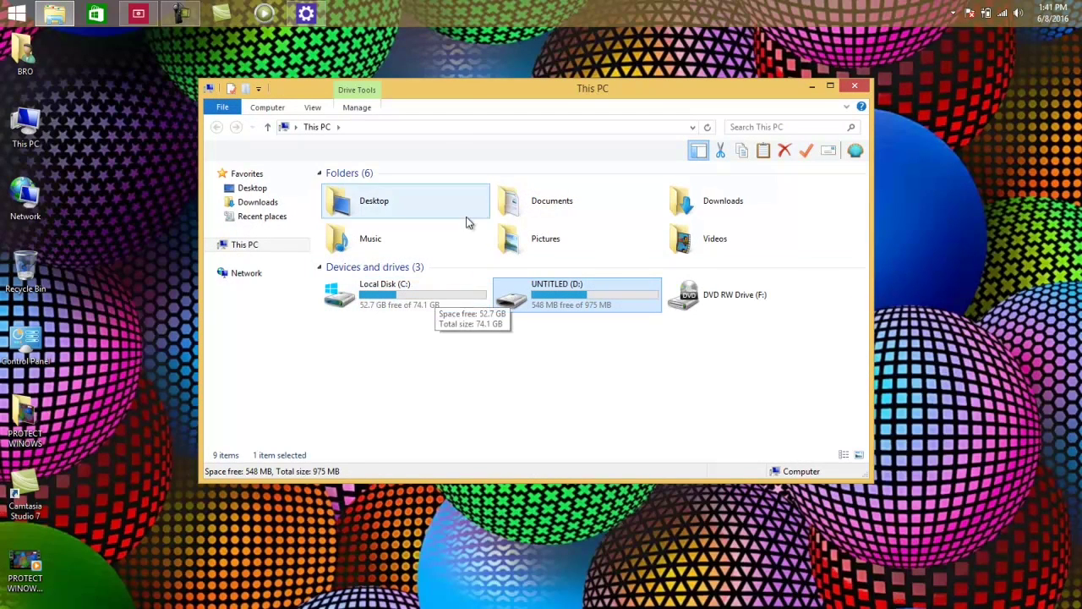
pyautogui.doubleClick(695, 205)
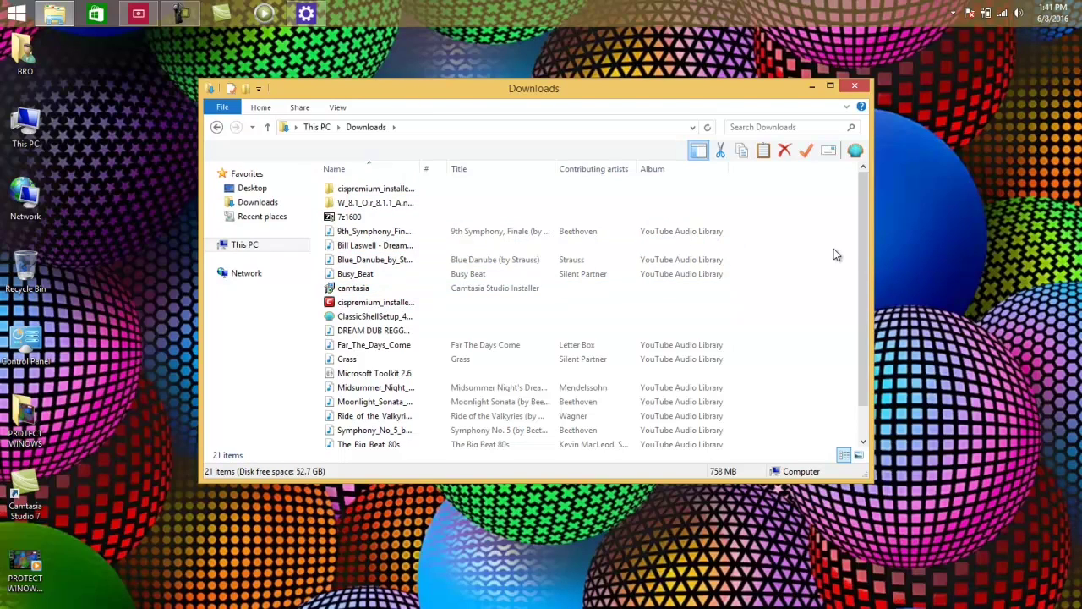
pyautogui.moveTo(863, 251); pyautogui.dragTo(873, 322)
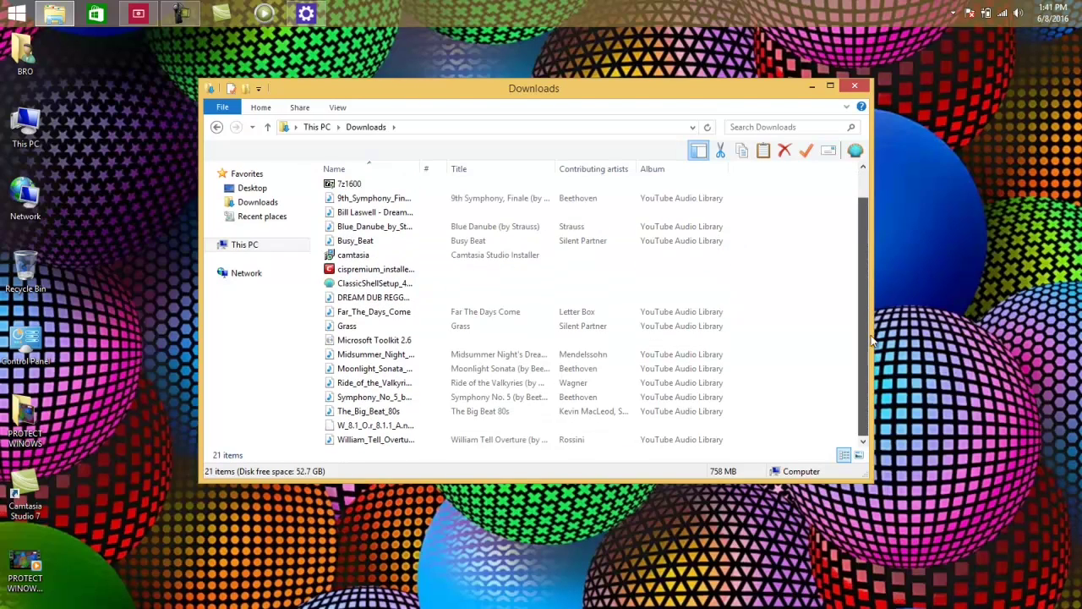
pyautogui.scroll(1, 872, 340)
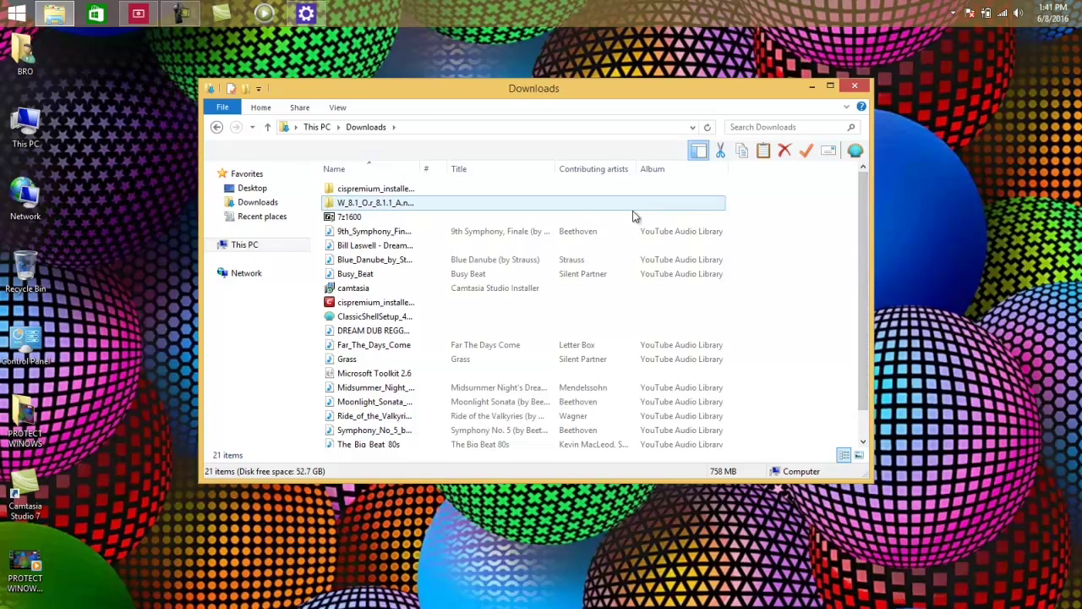
pyautogui.moveTo(402, 321)
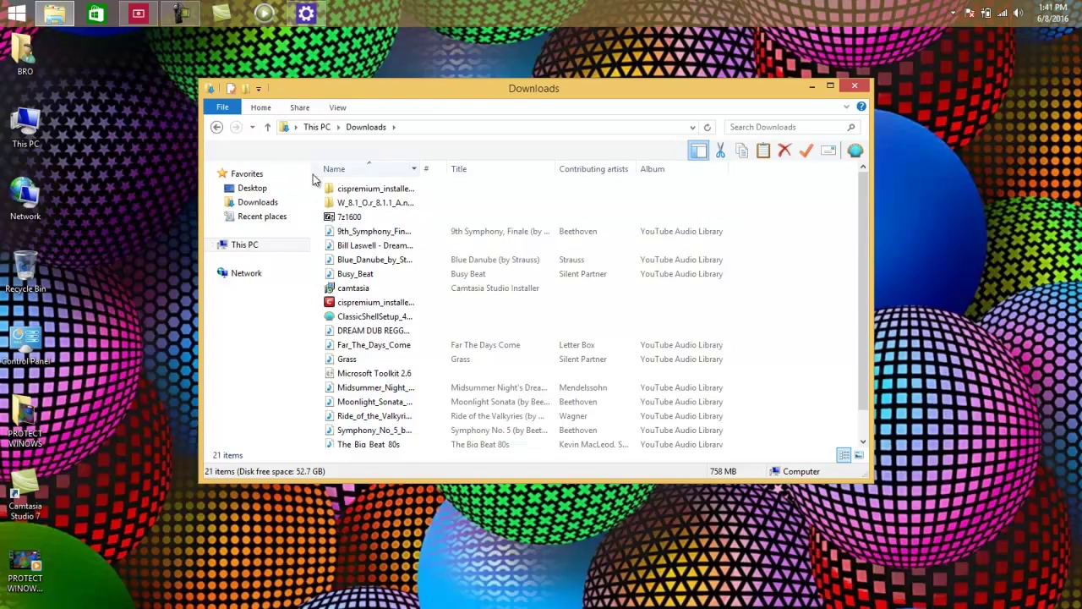
pyautogui.moveTo(66, 14)
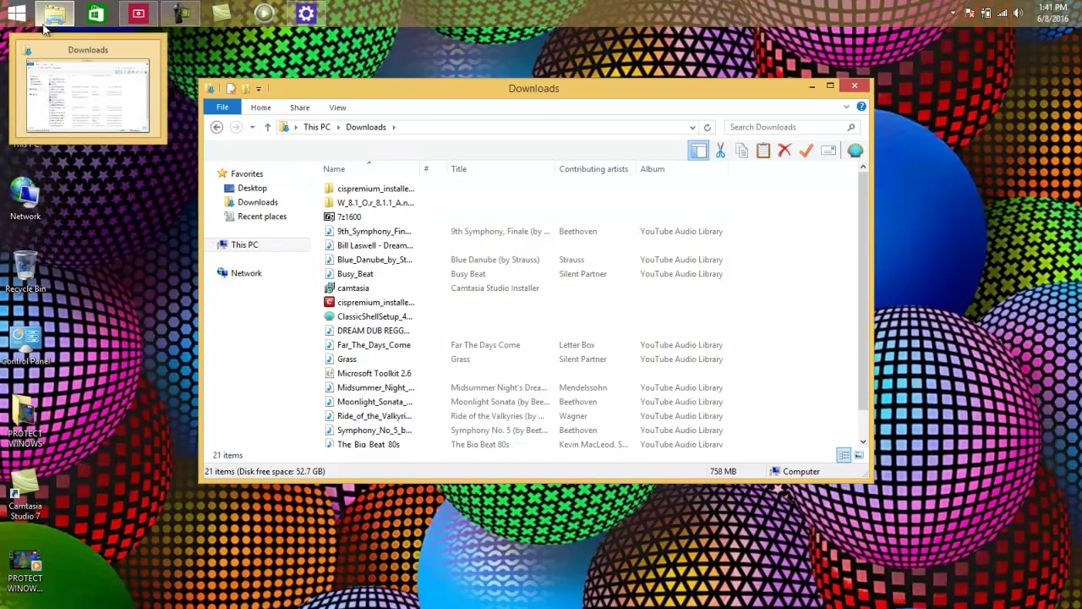
# Step: In Internet Explorer, search Google for "offline firefox down;loads" and open the Firefox Support Forum result "Where are offline installers for firefox?"
pyautogui.click(17, 14)
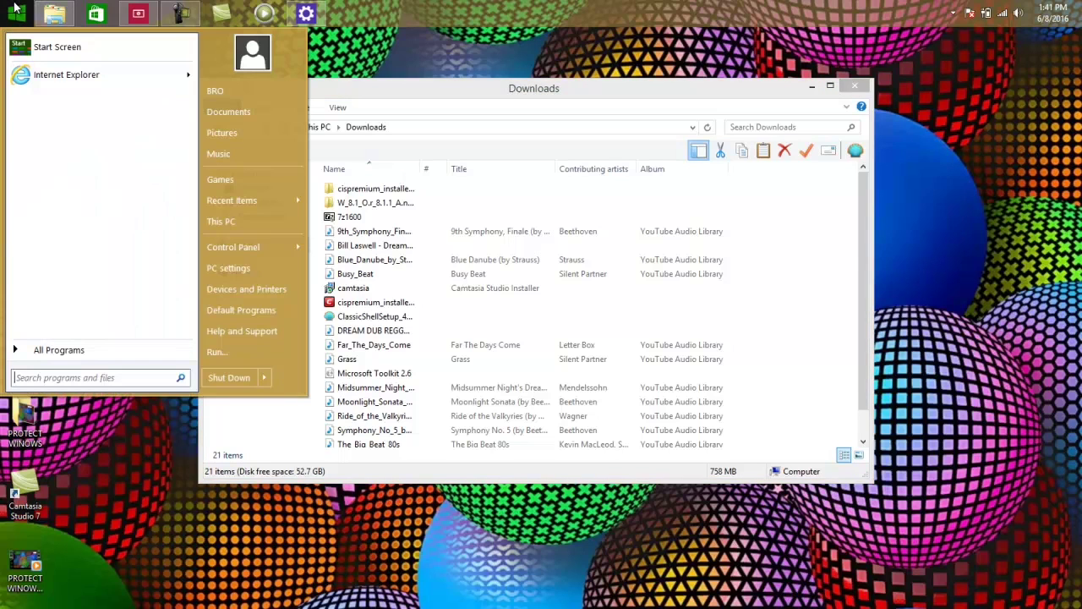
pyautogui.click(119, 78)
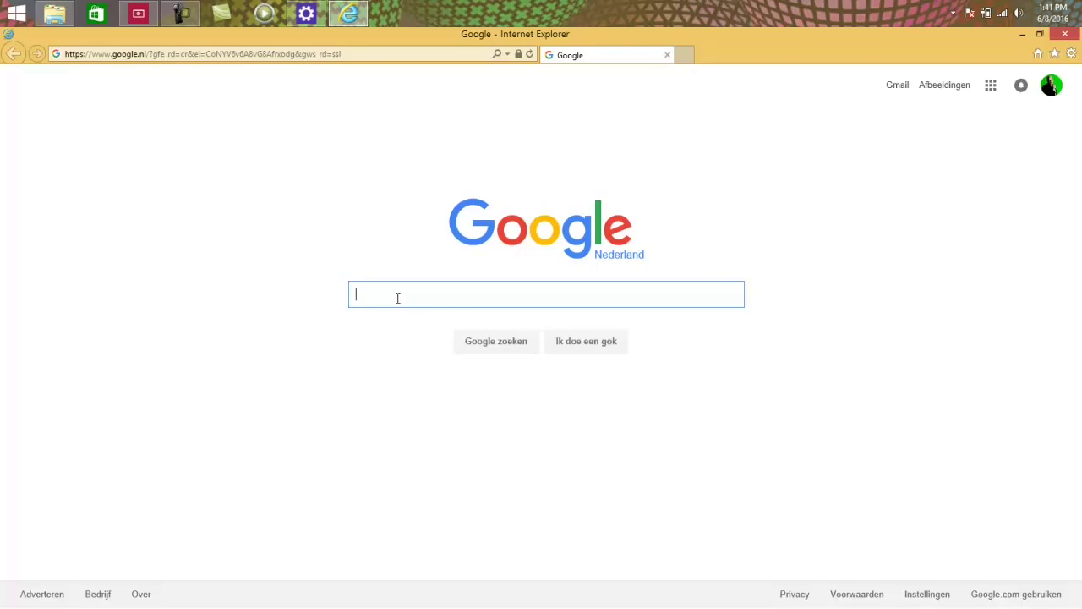
pyautogui.write('offline')
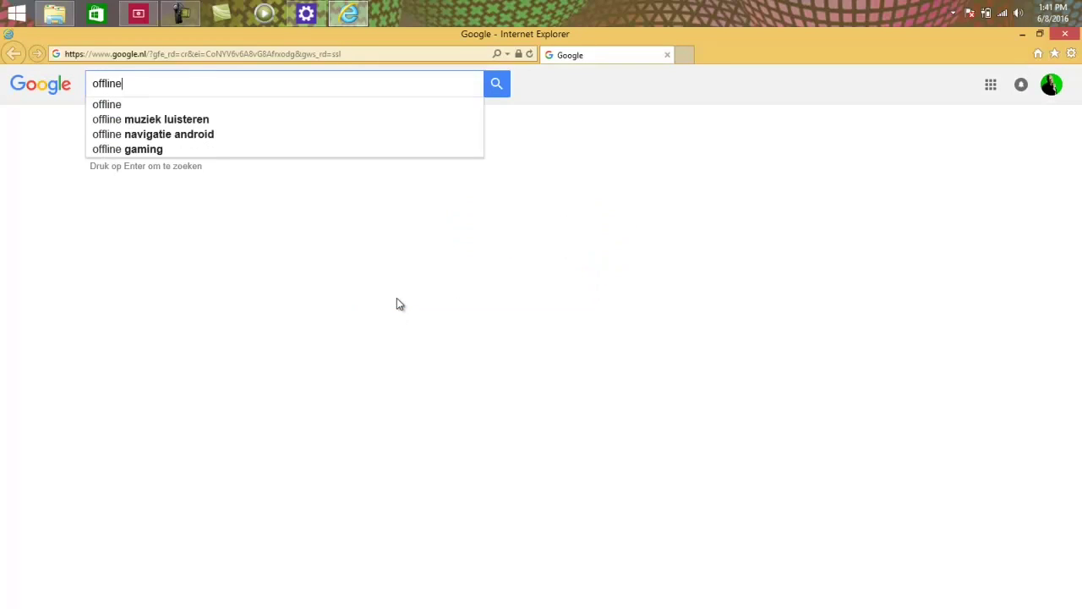
pyautogui.write(' filefox')
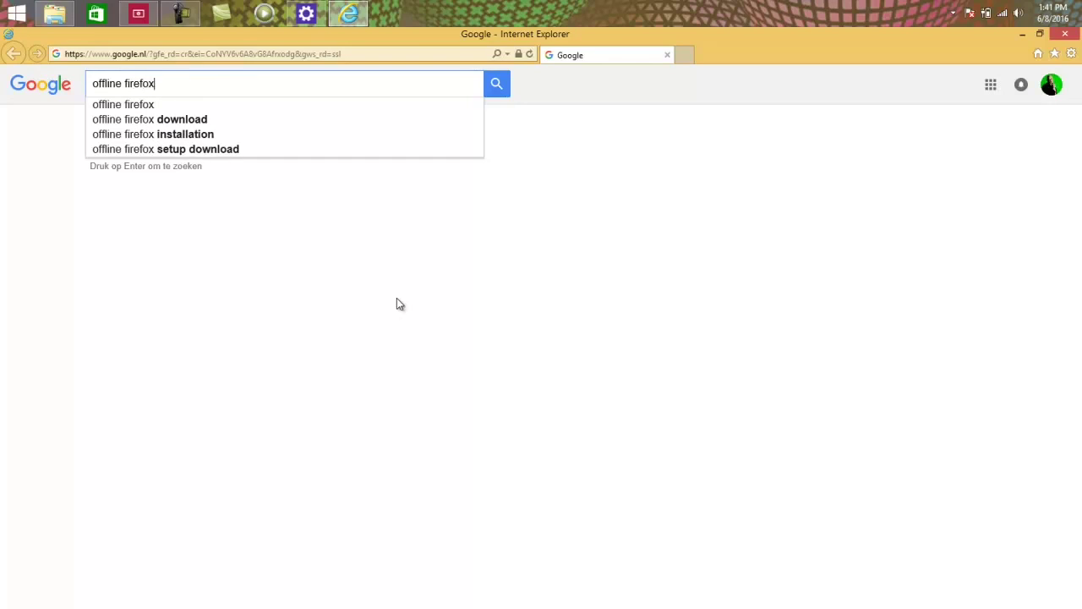
pyautogui.write(' down;loads')
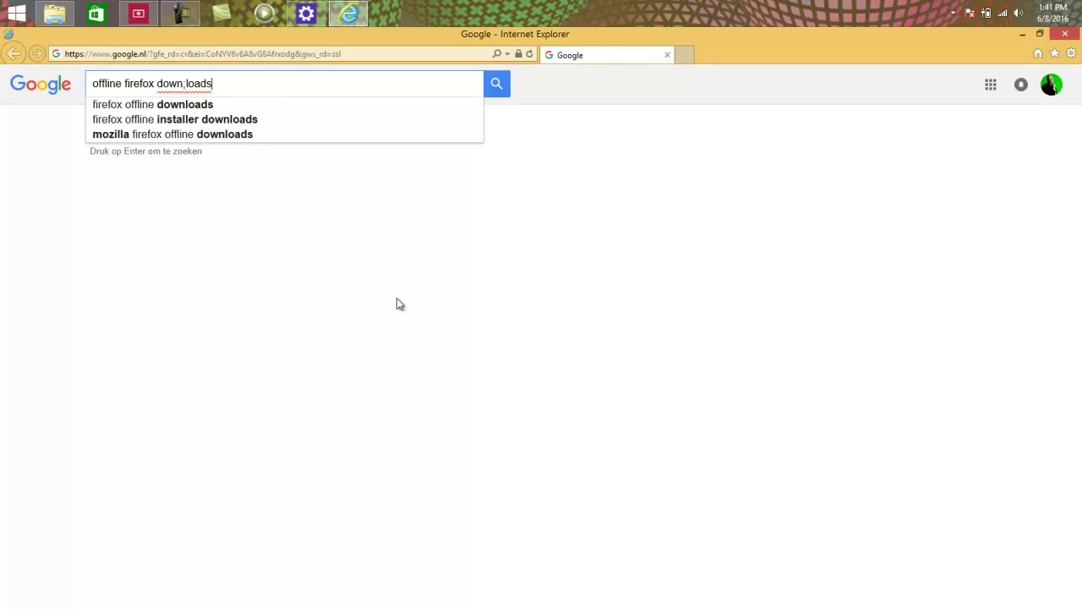
pyautogui.press('Return')
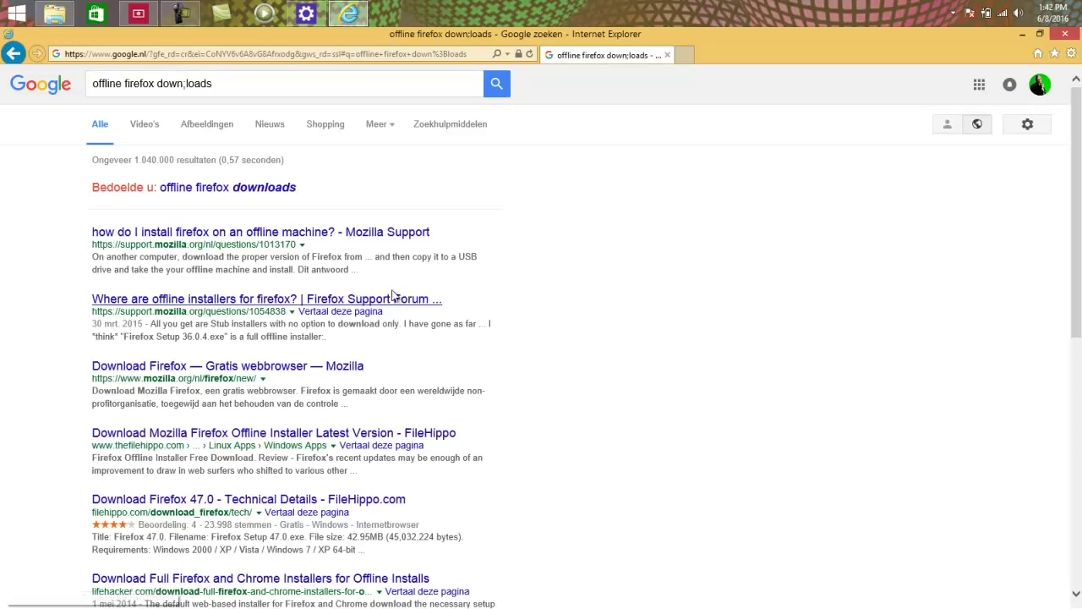
pyautogui.click(338, 300)
pyautogui.click(336, 298)
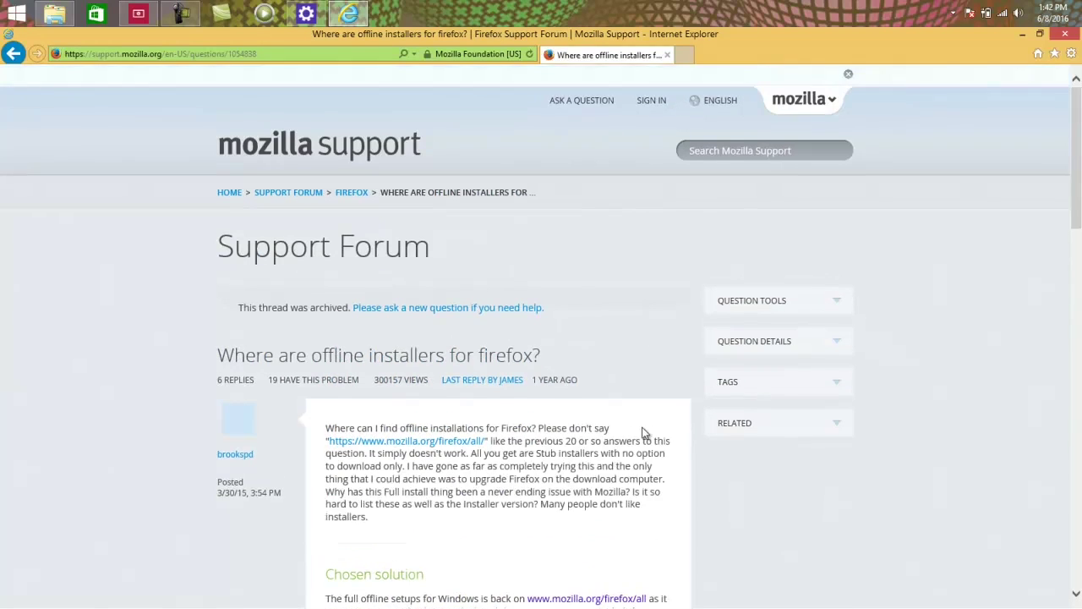
# Step: Follow the forum's Firefox all-languages link and save the English (US) Windows installer, Firefox Setup 47.0.exe
pyautogui.moveTo(1074, 221); pyautogui.dragTo(1073, 280)
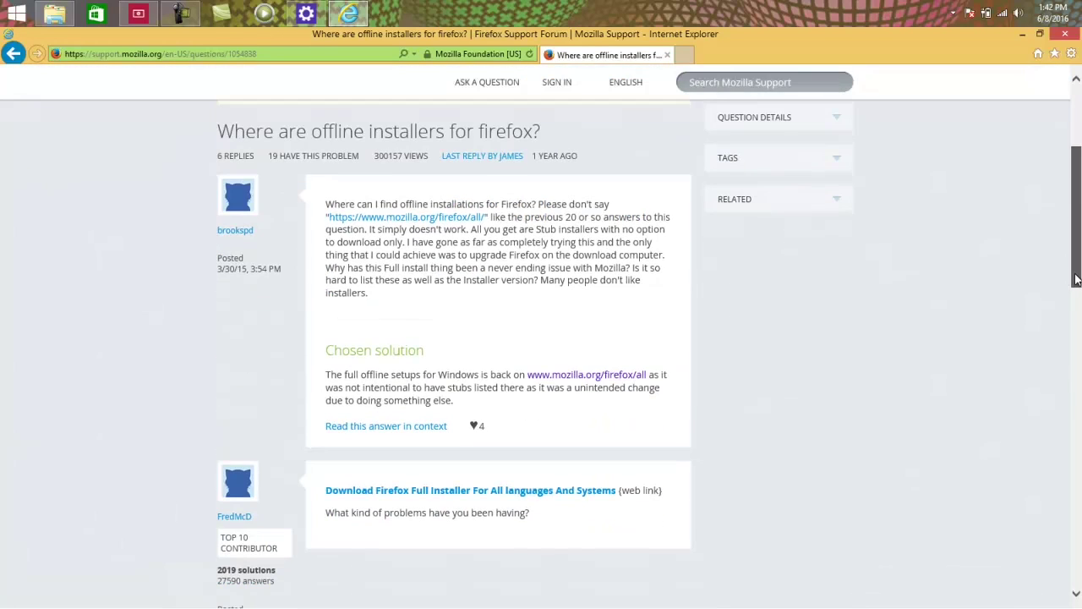
pyautogui.click(479, 223)
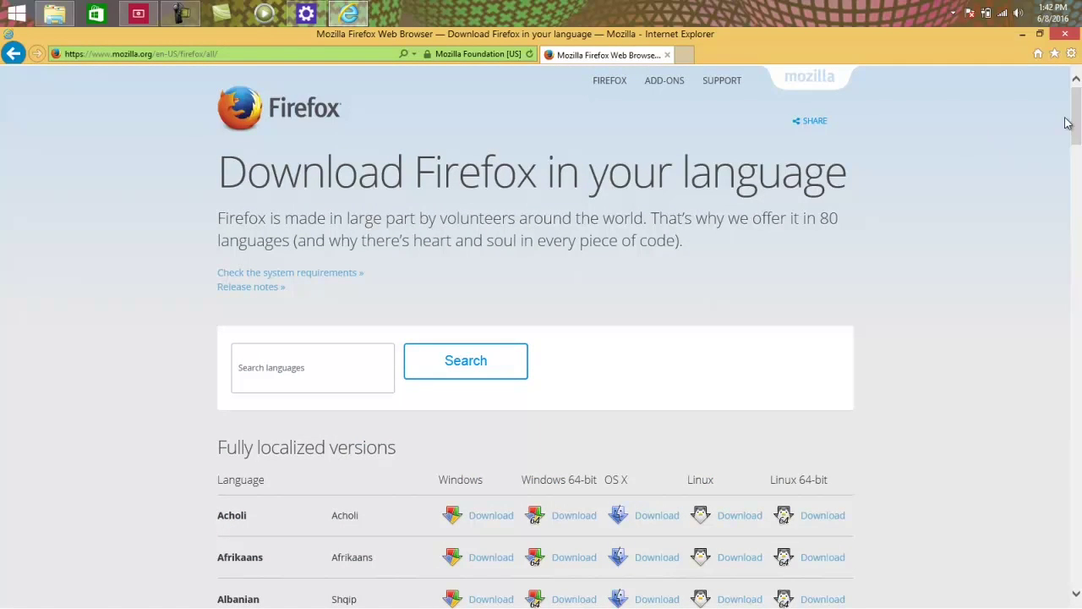
pyautogui.moveTo(1074, 123); pyautogui.dragTo(1080, 239)
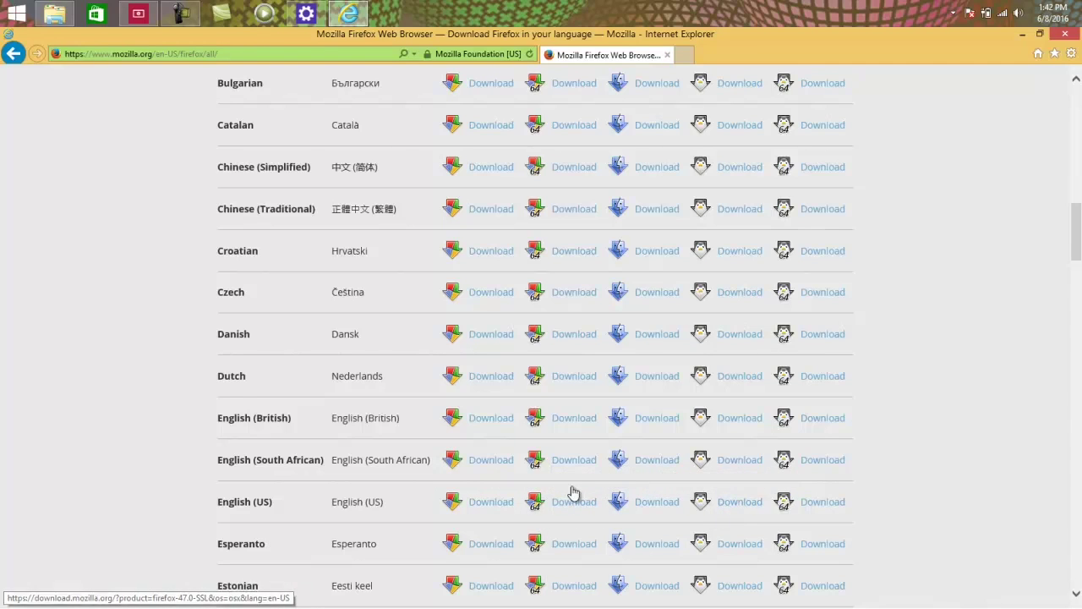
pyautogui.click(494, 501)
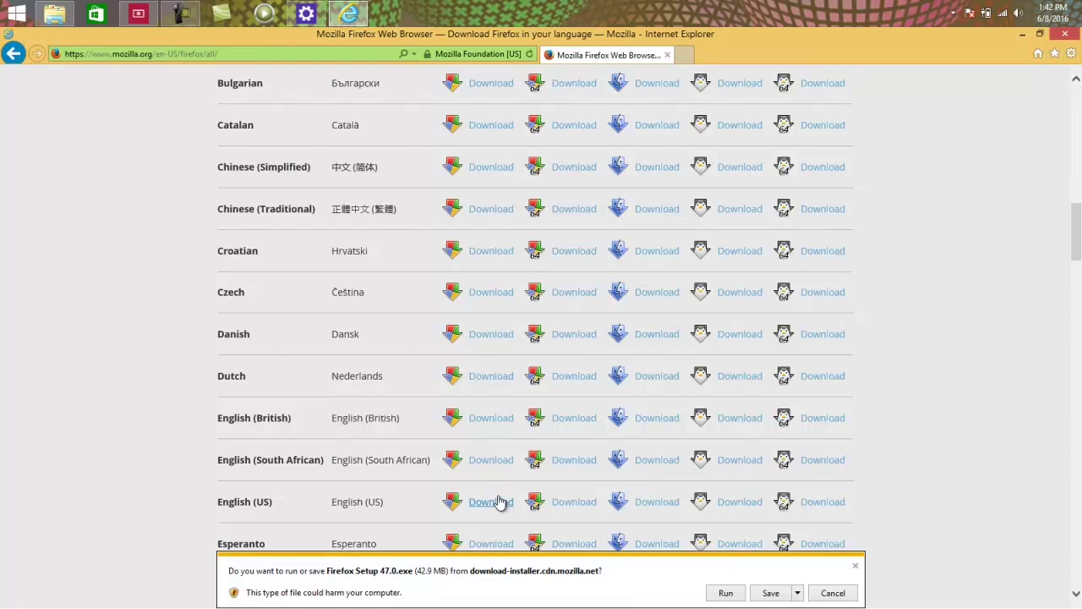
pyautogui.click(771, 596)
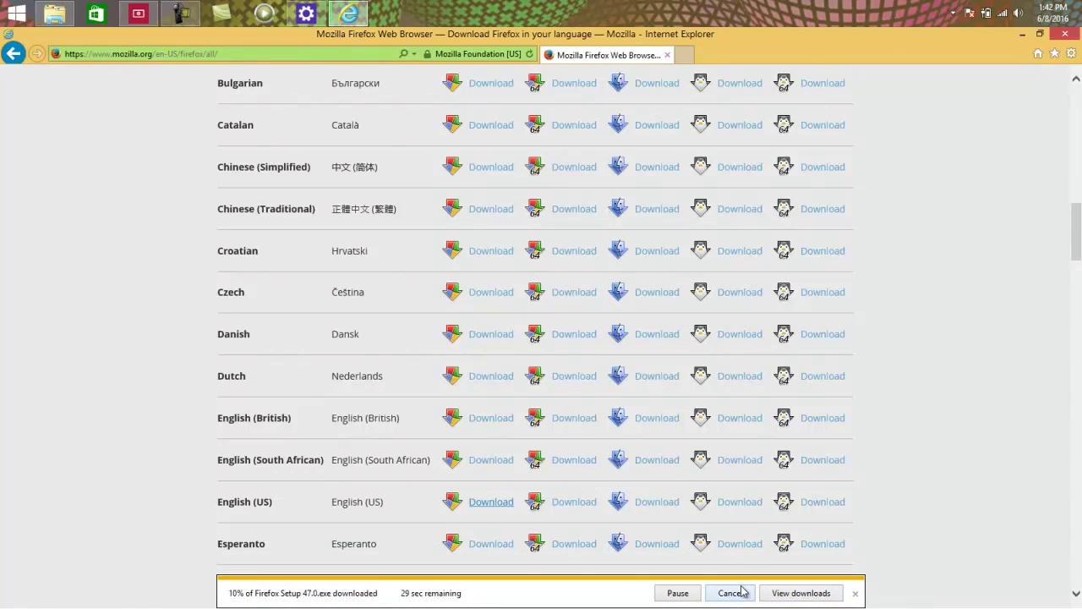
# Step: From the browser's home page, search Google for "beautiful dock channel48" and open the video "HOW TO GET MY BEAUTIFUL DOCK FOR WINDOWS 10 - 2016"
pyautogui.click(1039, 54)
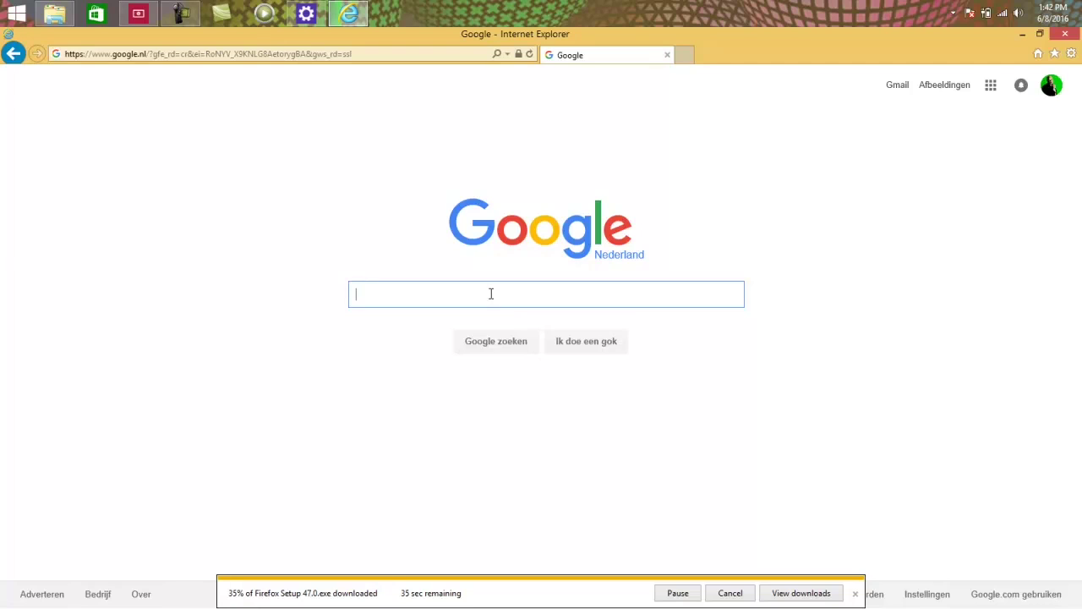
pyautogui.write('beaut')
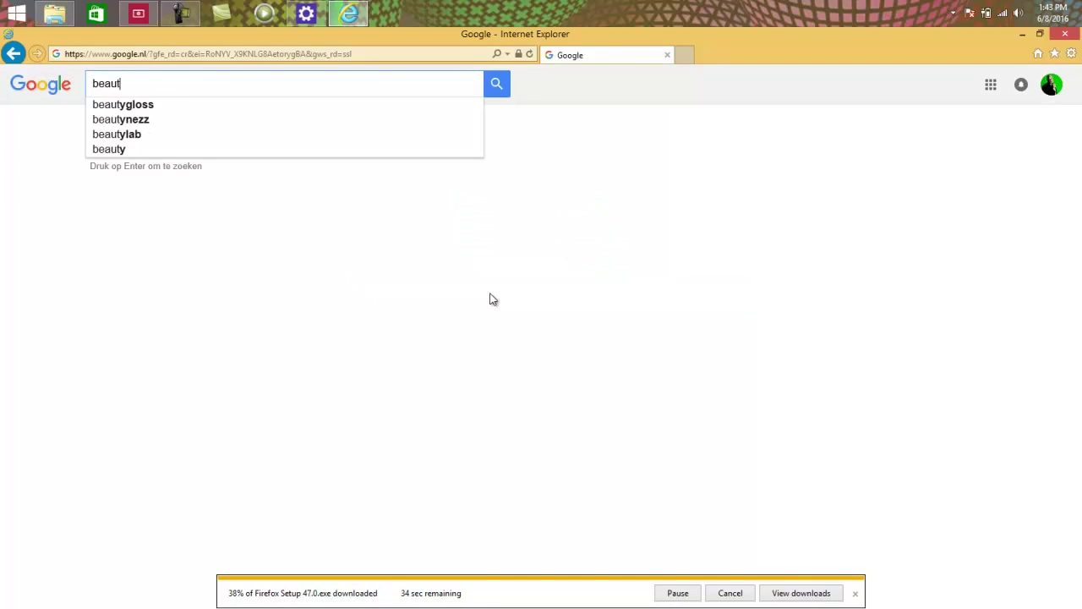
pyautogui.write('iful do')
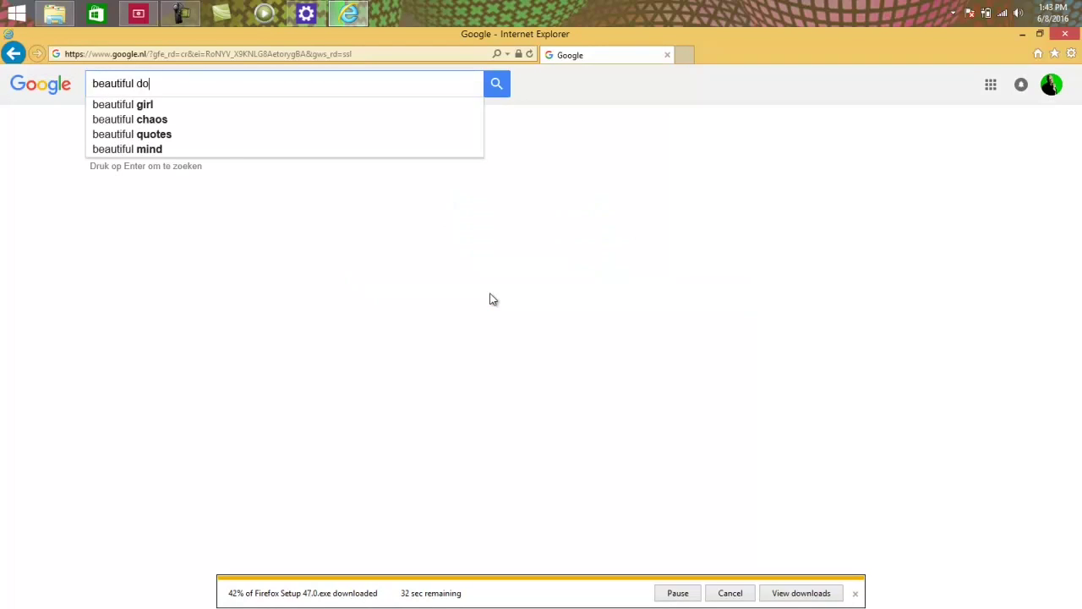
pyautogui.write('ck channe')
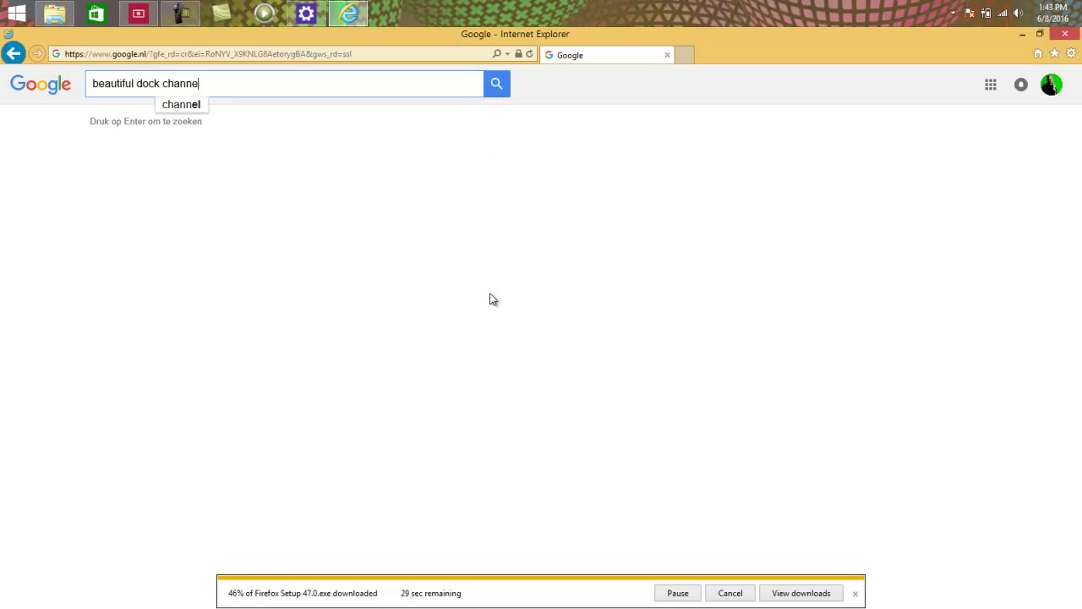
pyautogui.write('l48')
pyautogui.press('Return')
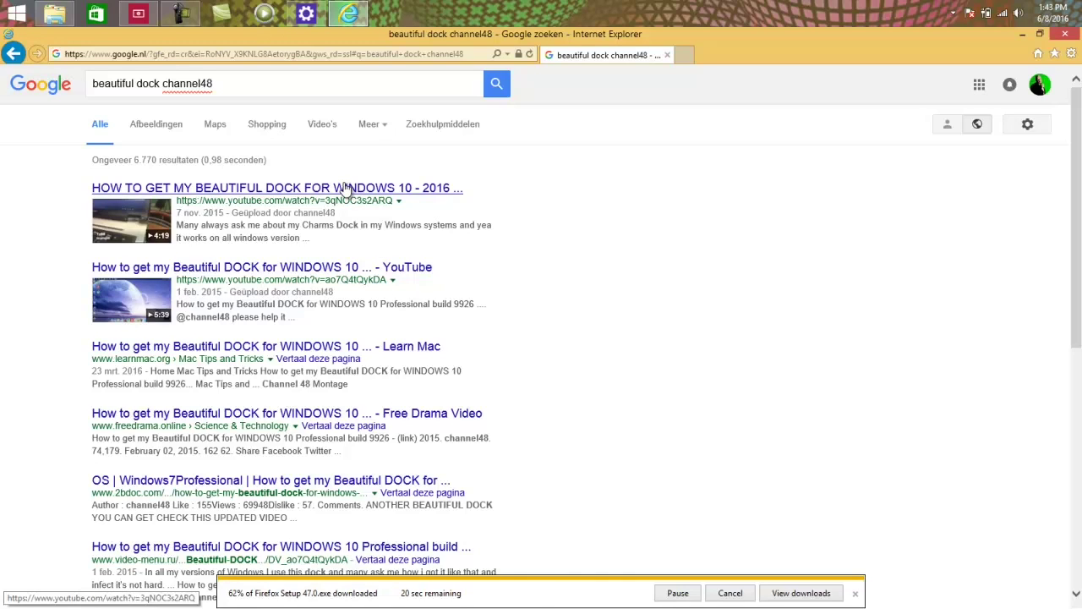
pyautogui.click(346, 188)
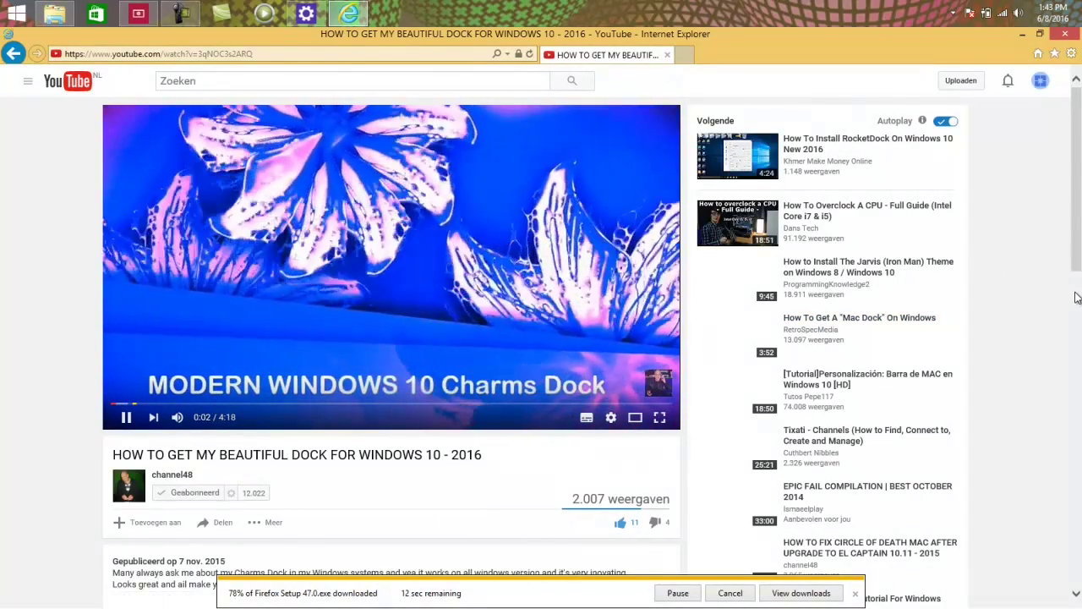
# Step: Expand the video description, open its MediaFire dock link, and close the YouTube tab
pyautogui.scroll(-3, 1074, 241)
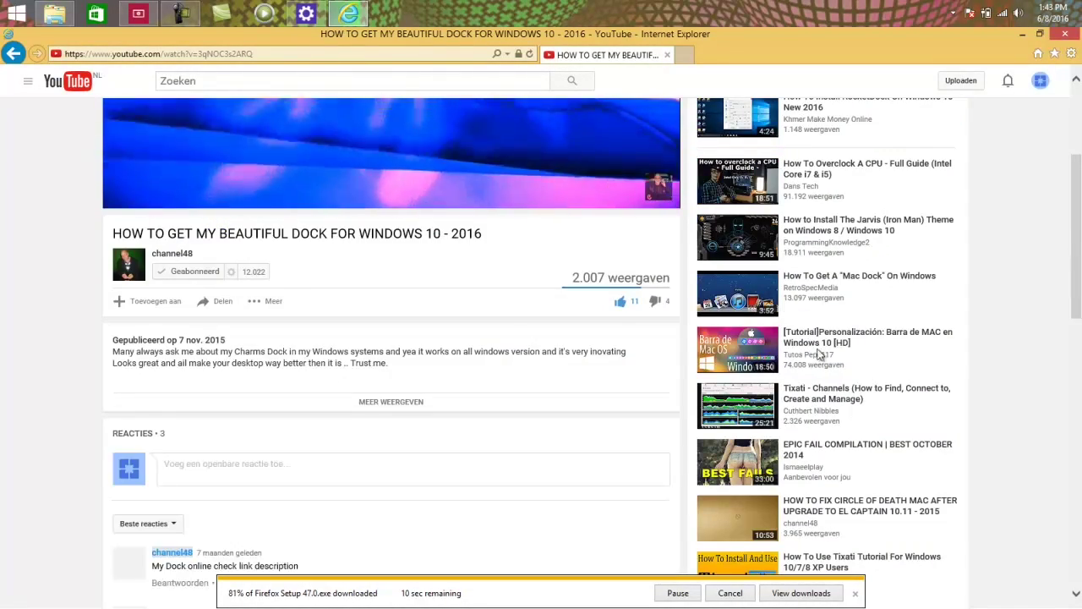
pyautogui.scroll(-1, 587, 319)
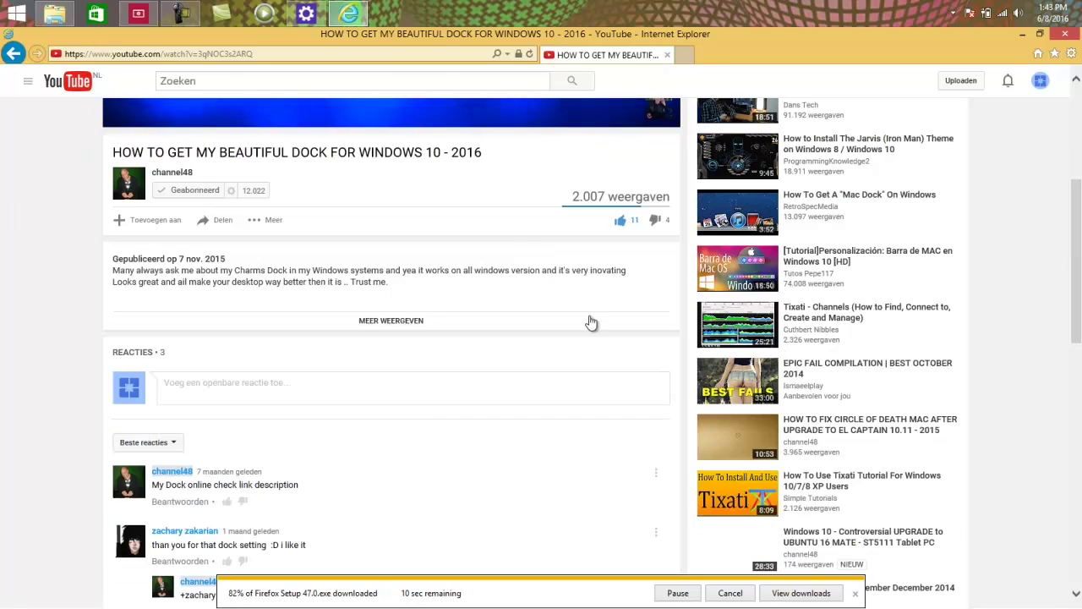
pyautogui.click(410, 323)
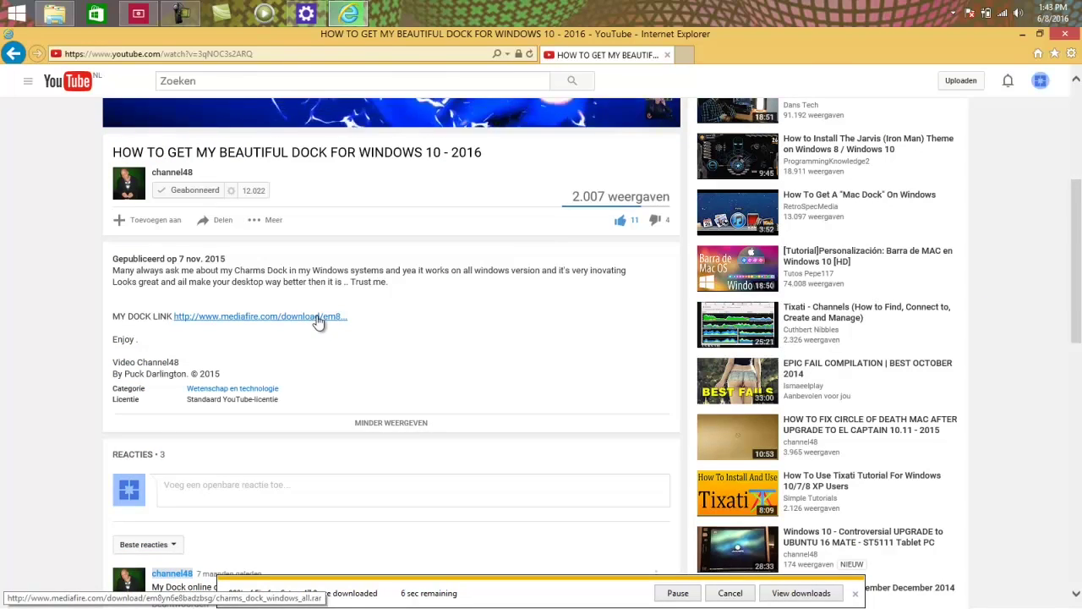
pyautogui.click(314, 316)
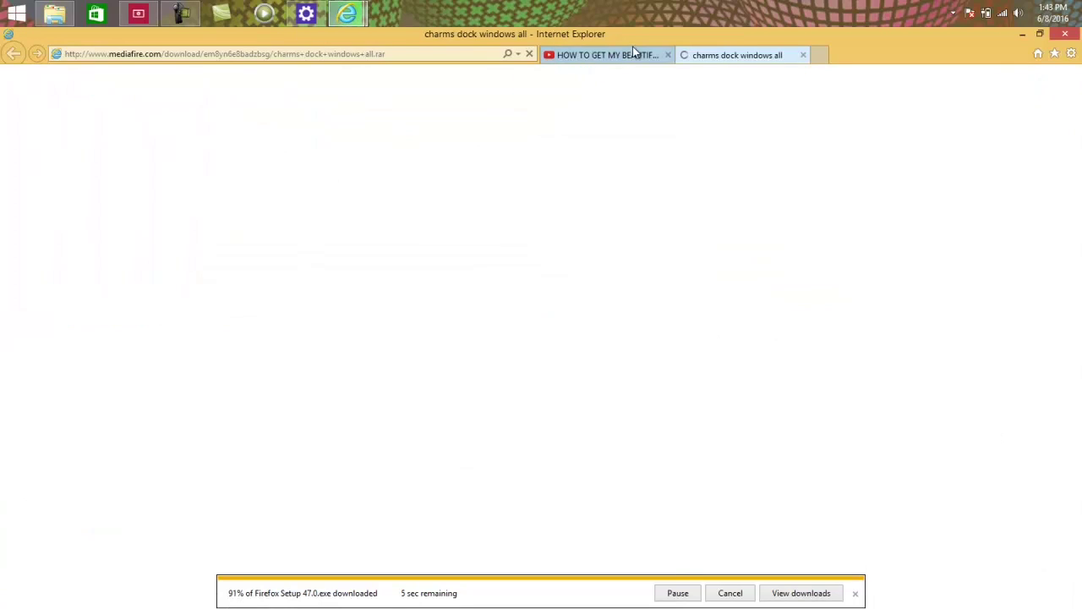
pyautogui.click(668, 56)
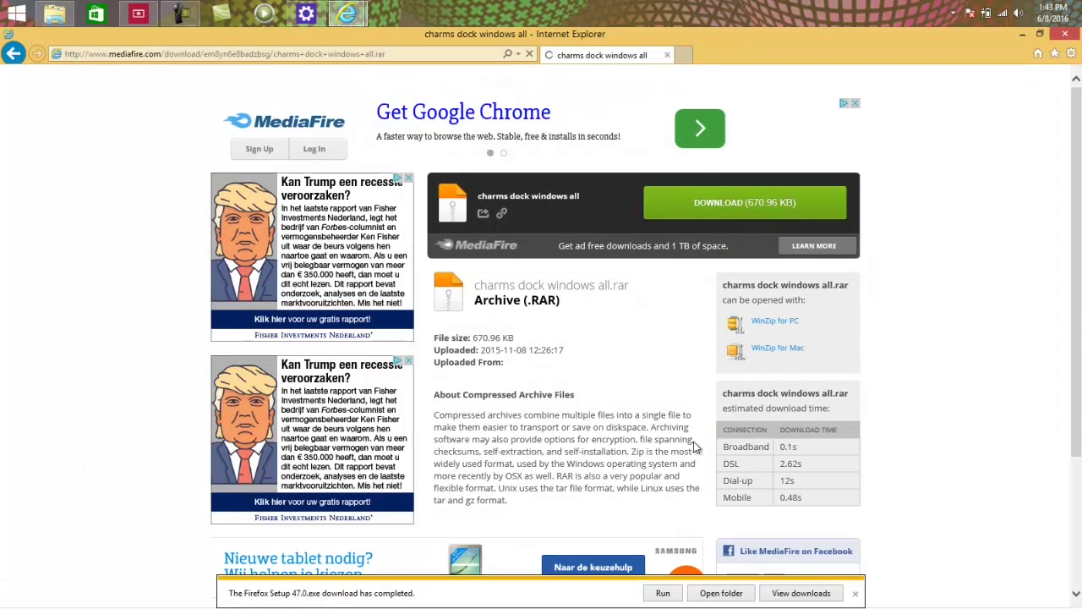
# Step: Download and save charms dock windows all.rar from MediaFire, and close the StarGames pop-up window
pyautogui.click(712, 204)
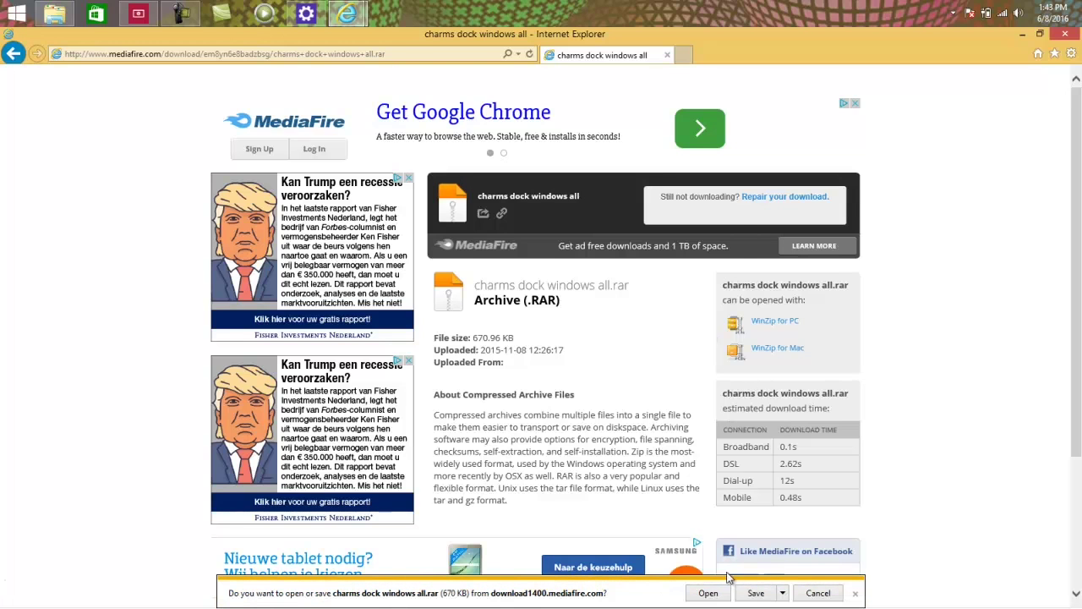
pyautogui.click(753, 593)
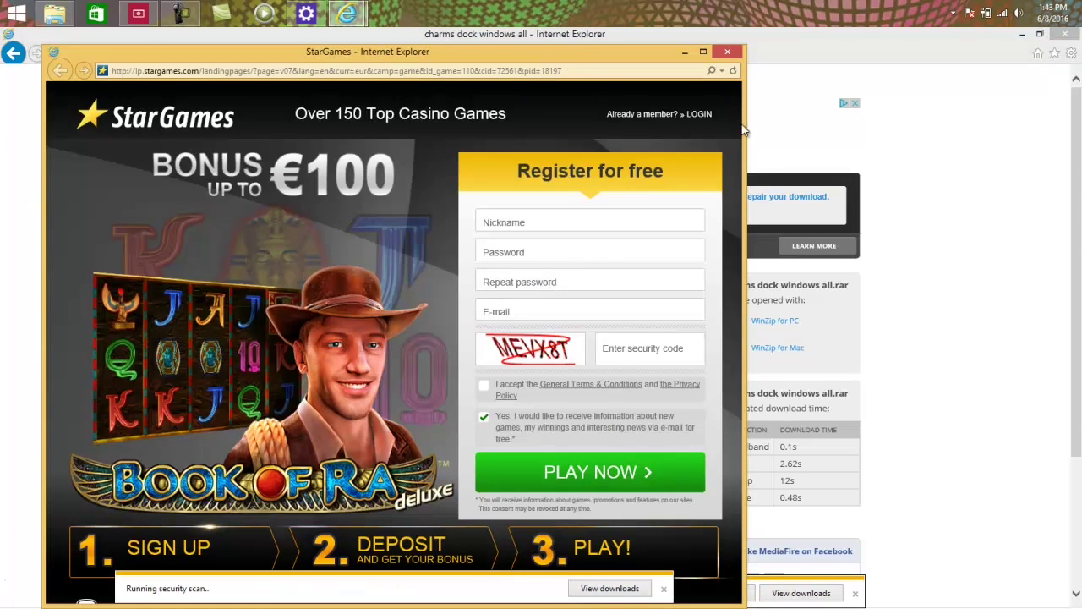
pyautogui.click(727, 51)
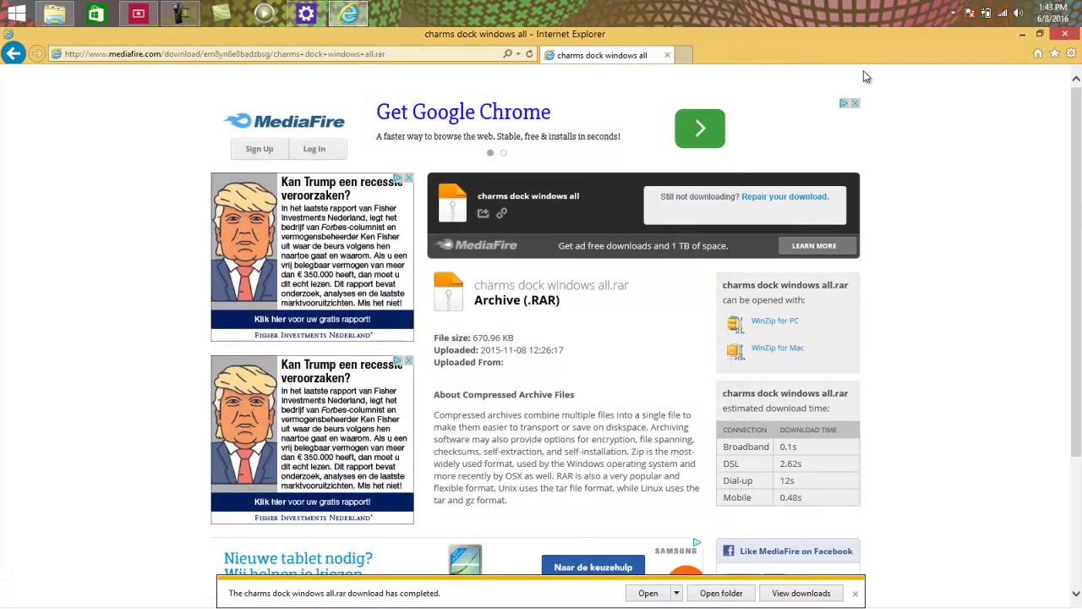
# Step: Try to open the downloaded charms dock archive directly from the browser, and dismiss the app chooser for .rar files
pyautogui.click(1063, 36)
pyautogui.click(662, 599)
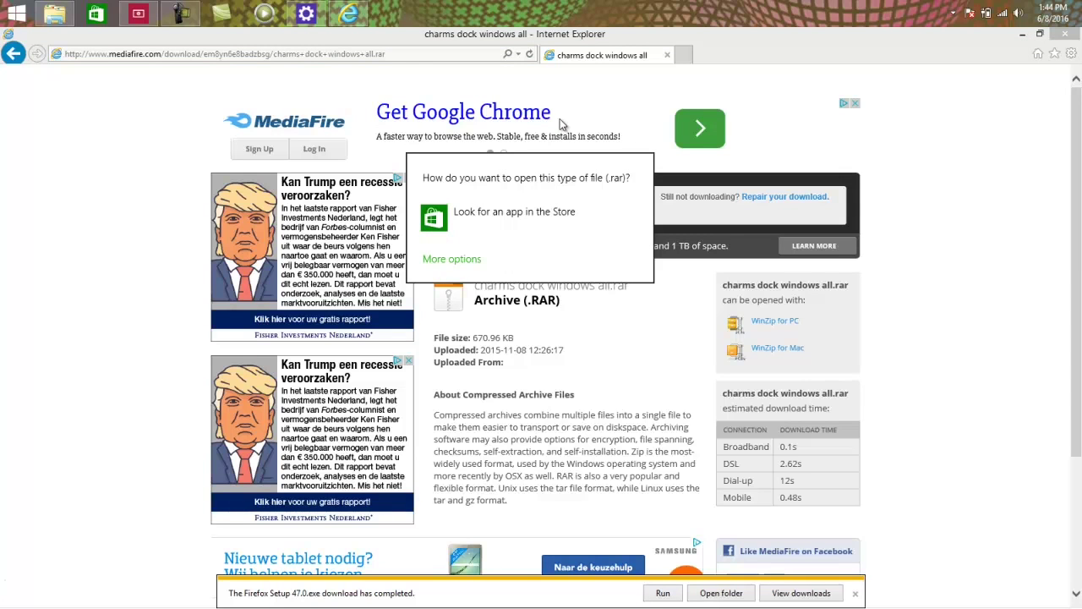
pyautogui.click(404, 61)
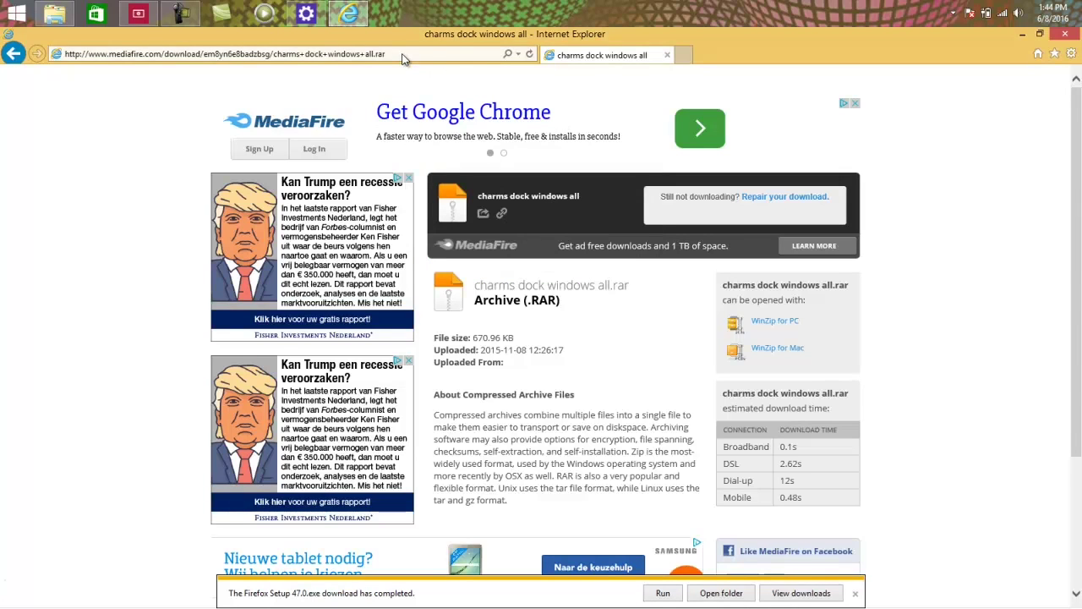
# Step: Minimize the browser and install 7-Zip 16.00 from the 7z1600 installer in the Downloads folder
pyautogui.click(1022, 35)
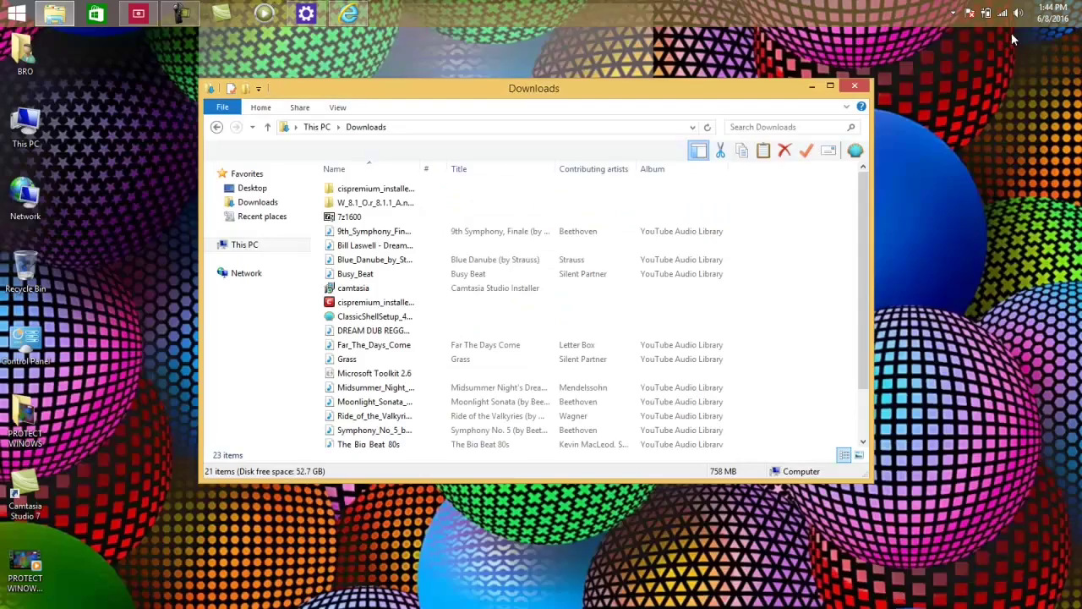
pyautogui.doubleClick(364, 217)
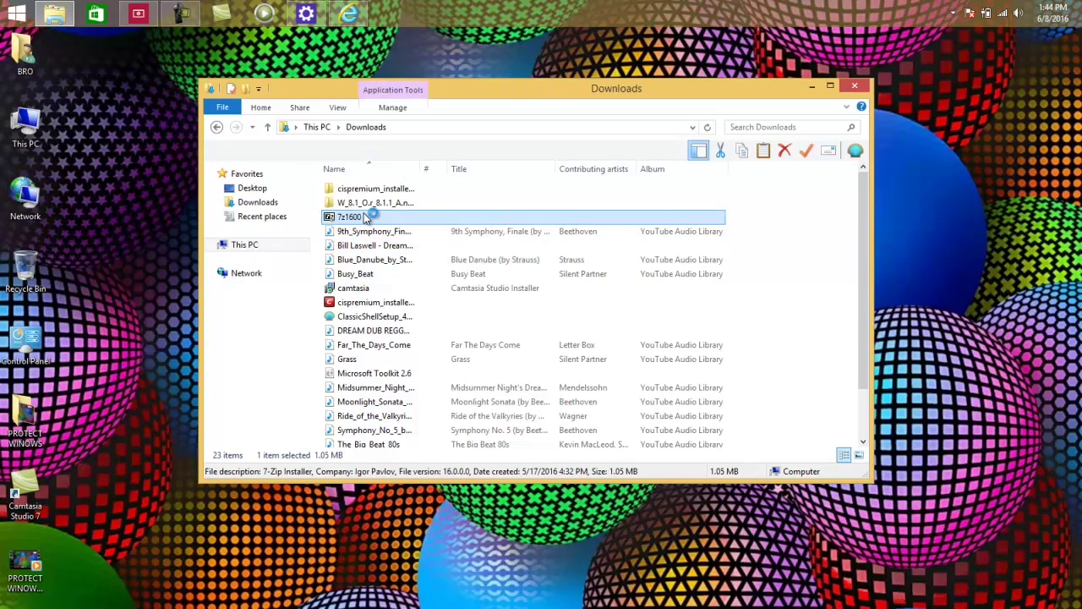
pyautogui.click(529, 370)
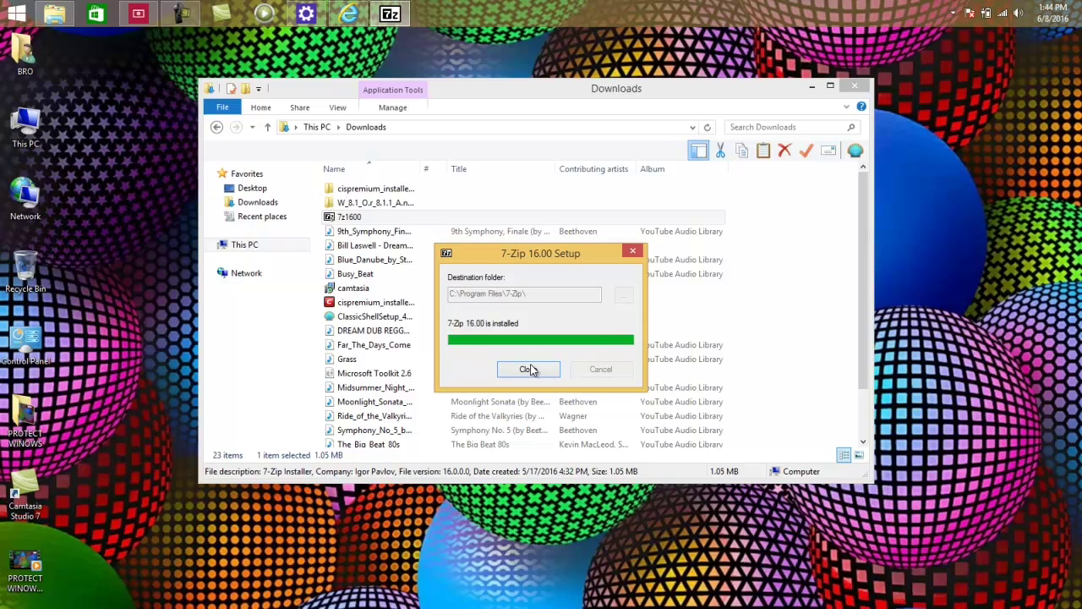
# Step: Extract the charms dock archive with 7-Zip to its own "charms dock windows all" folder in Downloads, and open that folder
pyautogui.rightClick(343, 245)
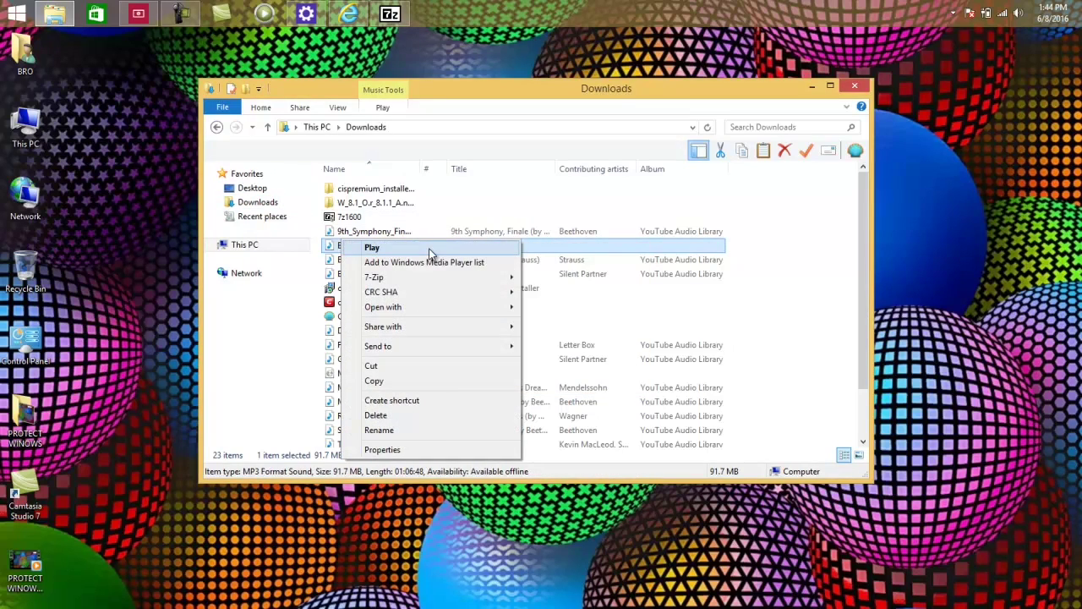
pyautogui.click(536, 205)
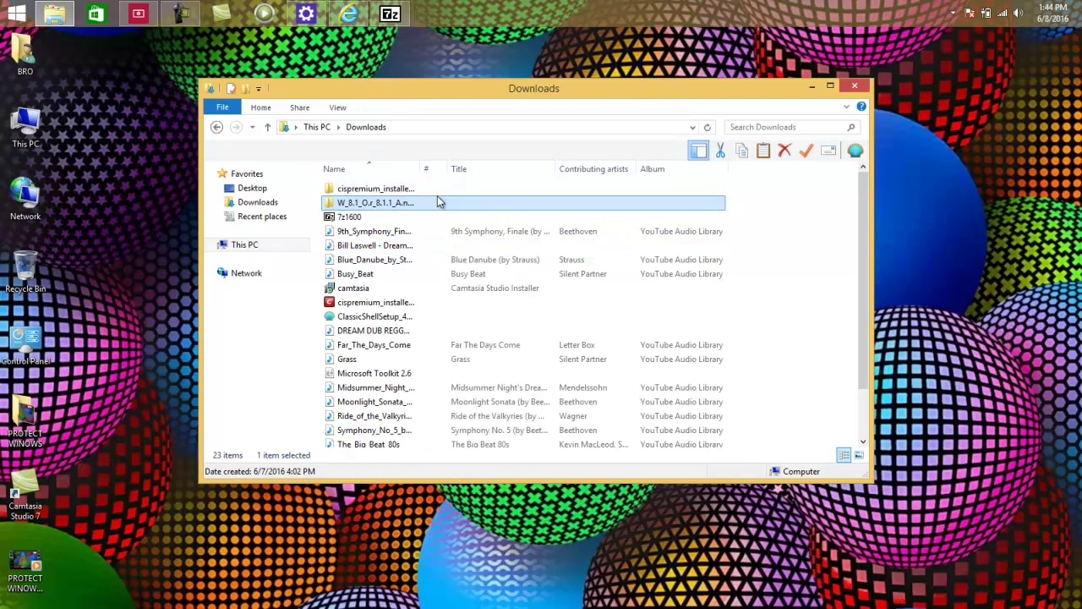
pyautogui.moveTo(437, 201); pyautogui.dragTo(859, 306)
pyautogui.scroll(-2, 859, 305)
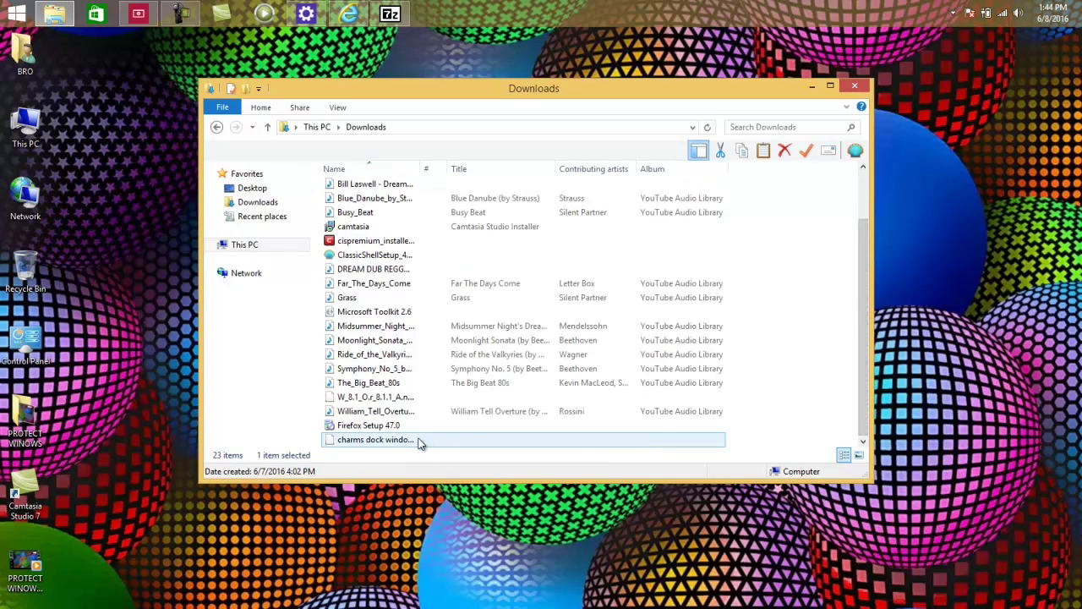
pyautogui.rightClick(407, 443)
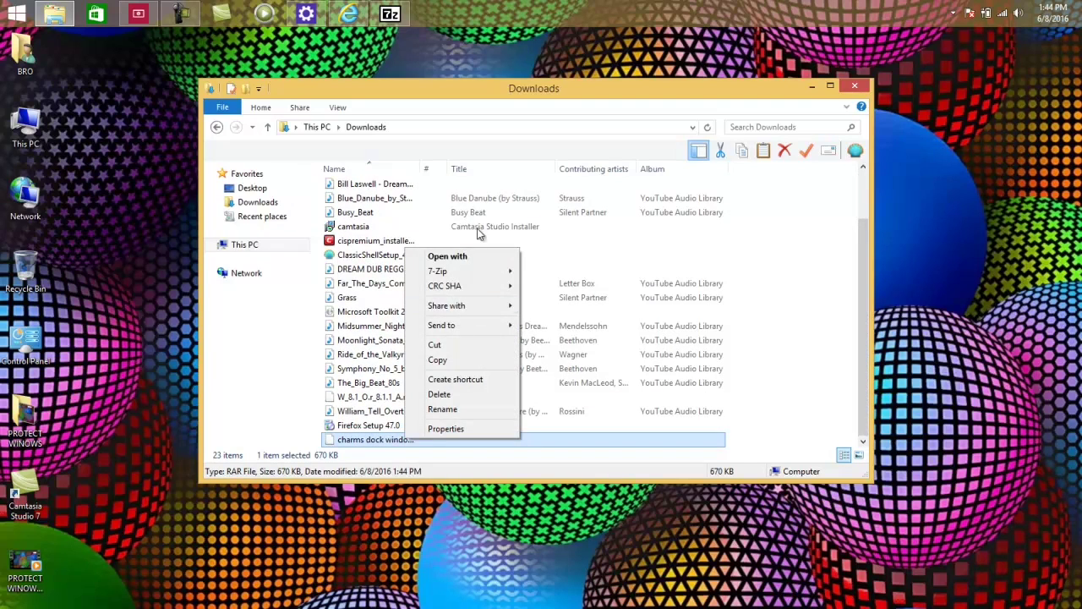
pyautogui.moveTo(490, 276)
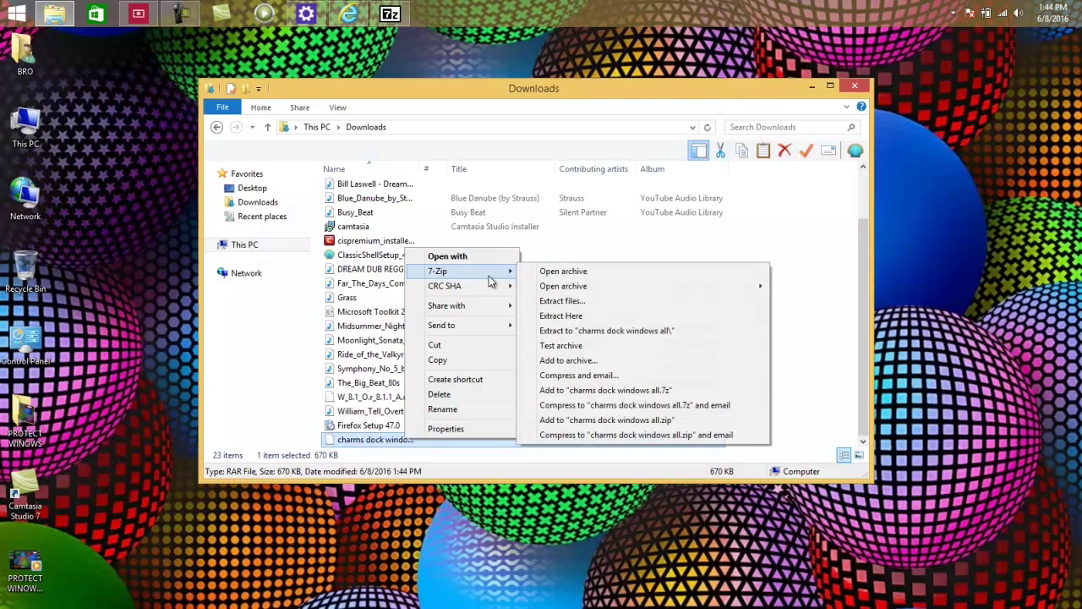
pyautogui.click(548, 331)
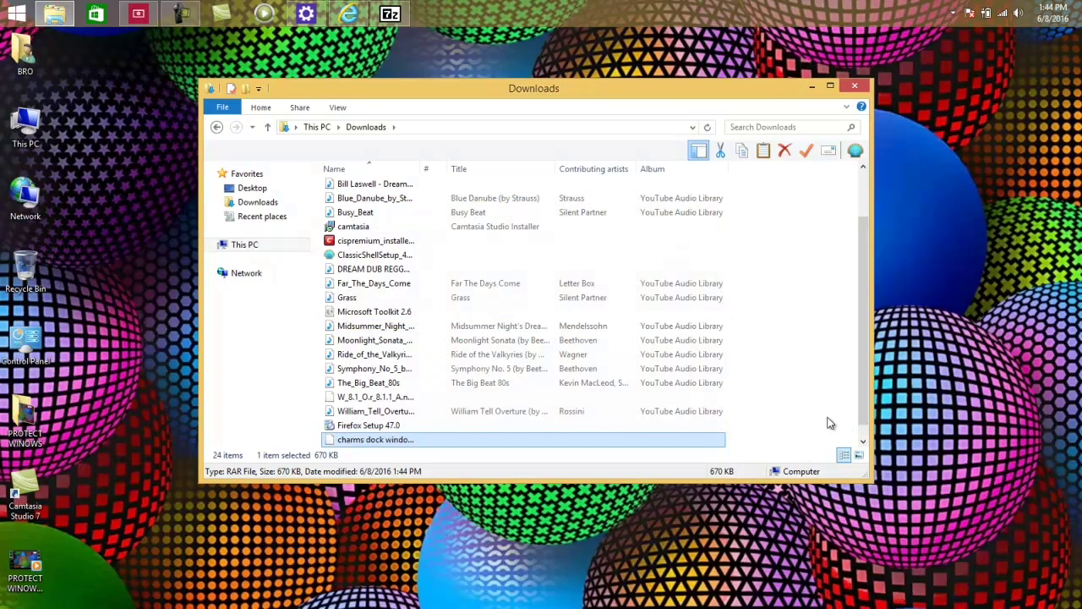
pyautogui.scroll(-1, 863, 417)
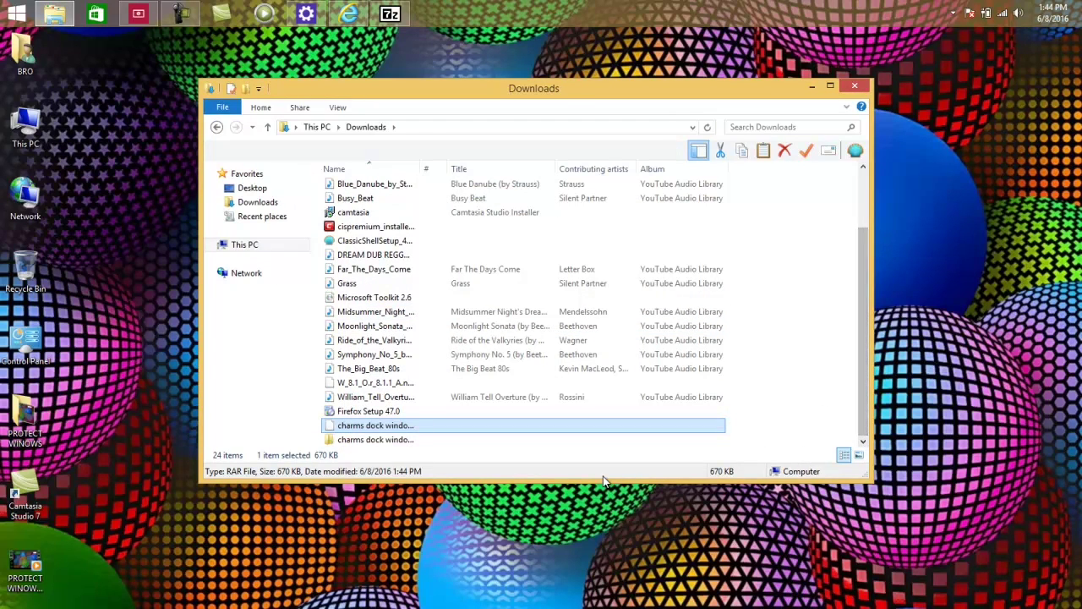
pyautogui.doubleClick(377, 439)
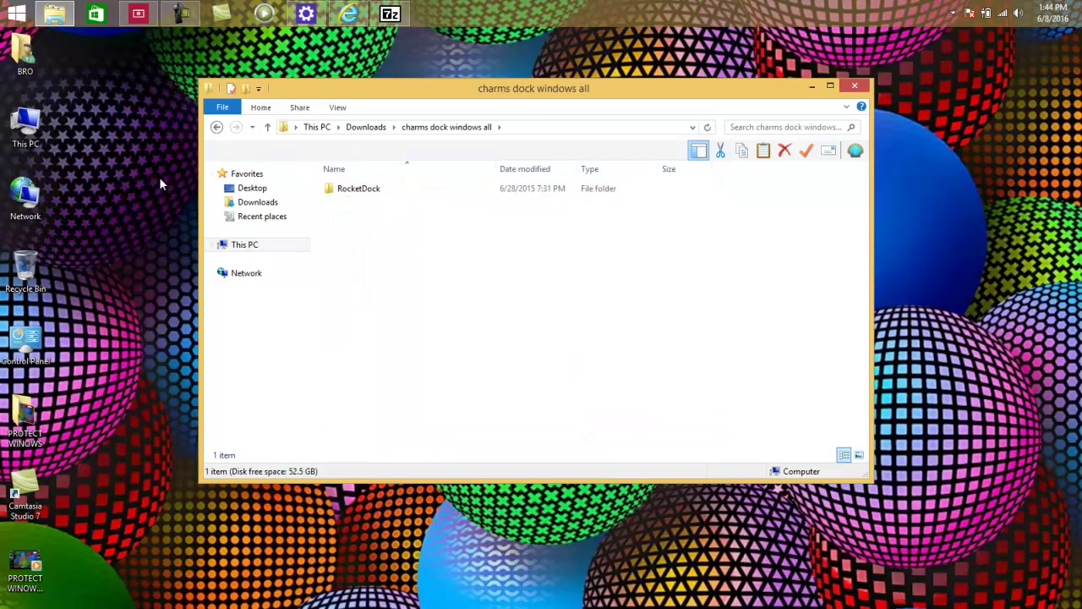
# Step: Open Local Disk (C:) in a separate File Explorer window, and bring the "charms dock windows all" window back to the front
pyautogui.doubleClick(25, 125)
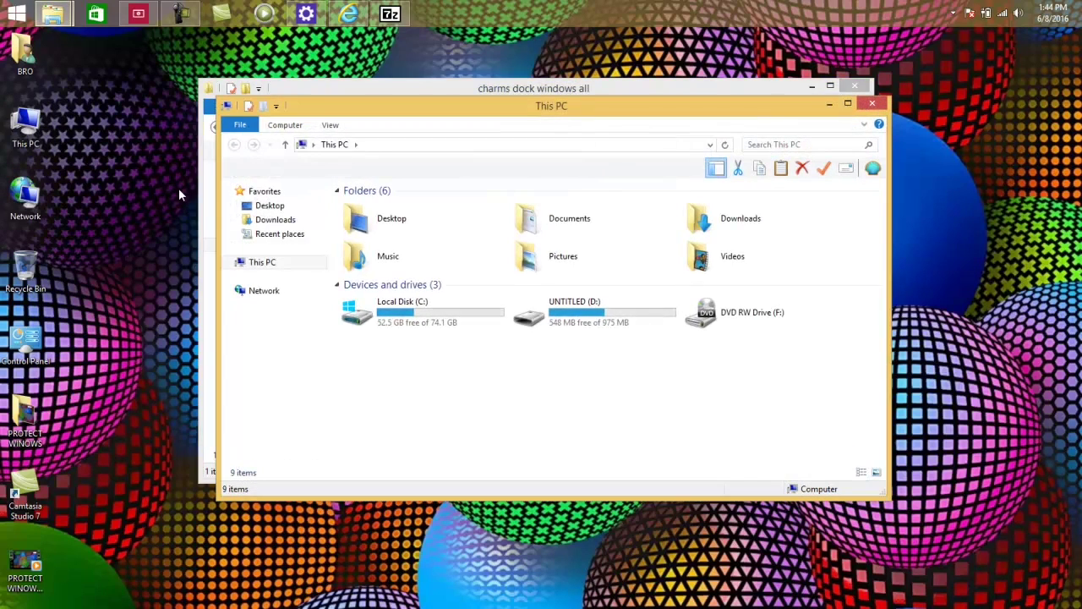
pyautogui.click(369, 317)
pyautogui.doubleClick(369, 317)
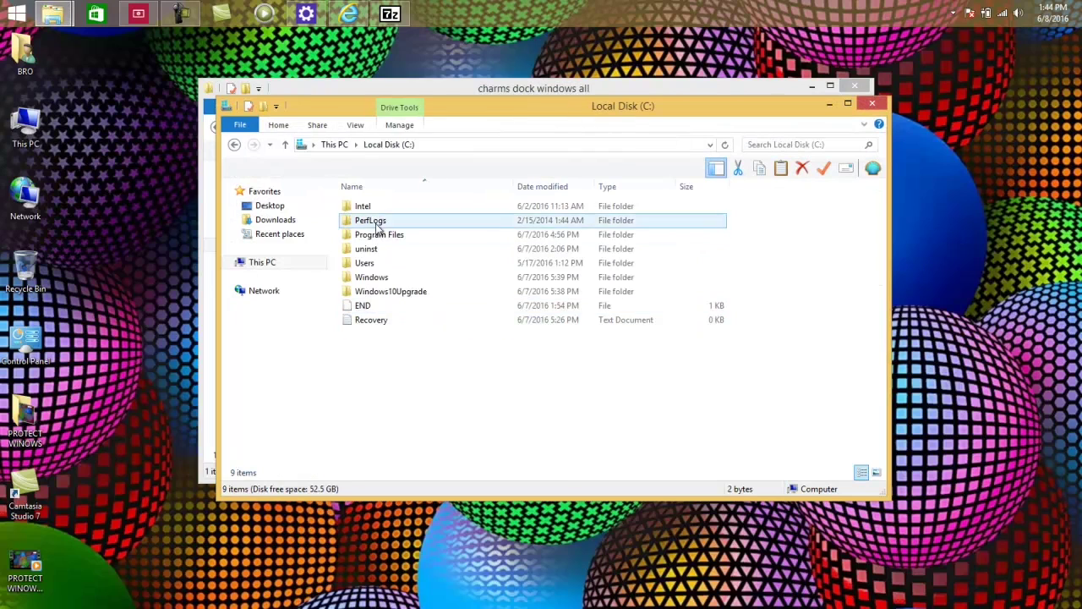
pyautogui.click(386, 82)
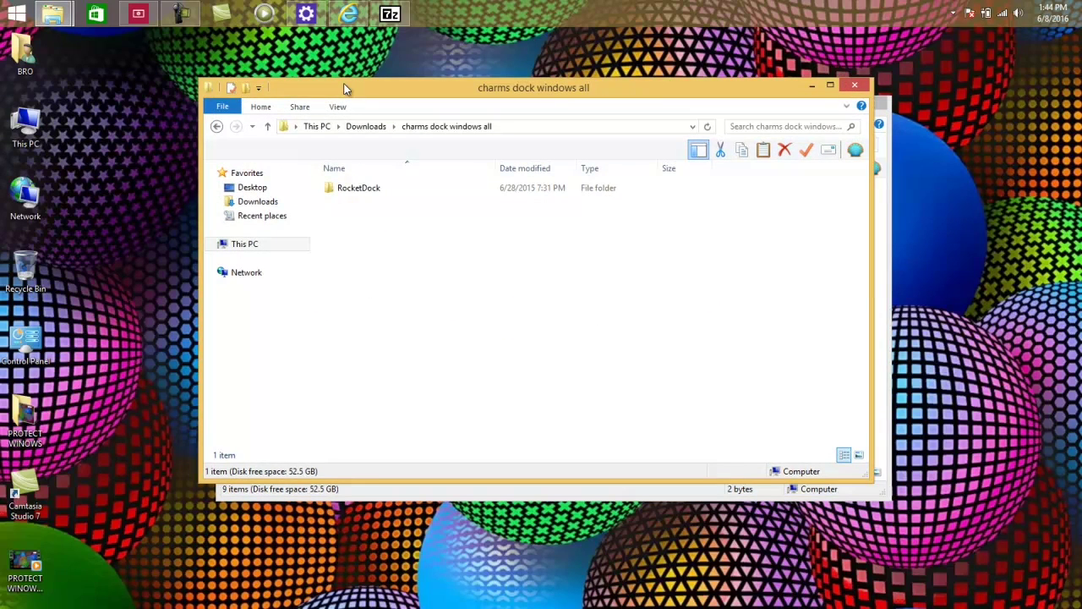
# Step: Move the RocketDock folder from "charms dock windows all" to Local Disk (C:), and launch the RocketDock application from its new location
pyautogui.moveTo(344, 87); pyautogui.dragTo(637, 178)
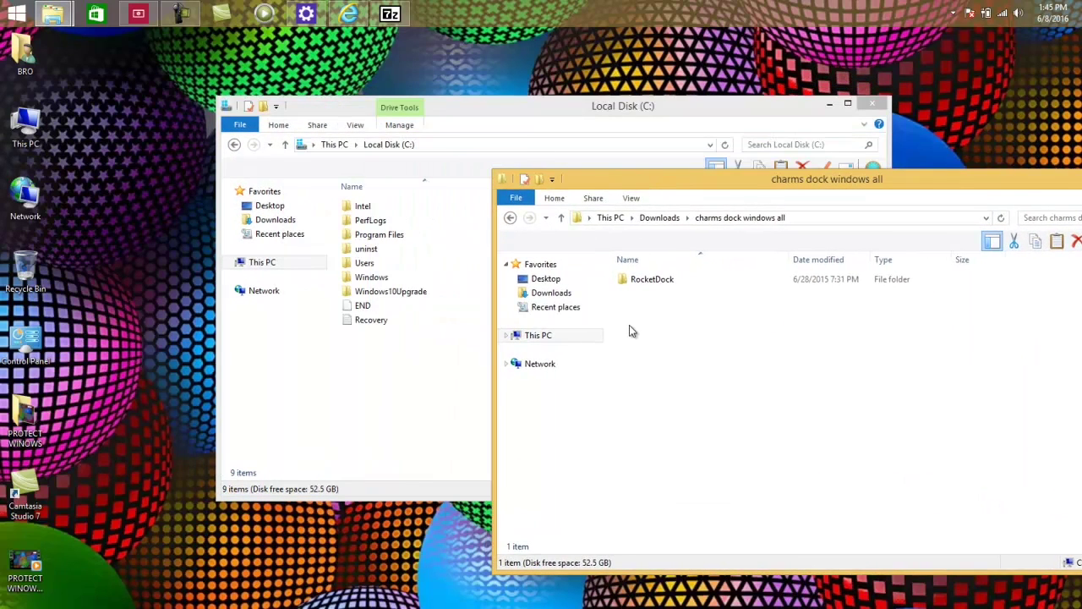
pyautogui.moveTo(648, 279); pyautogui.dragTo(427, 452)
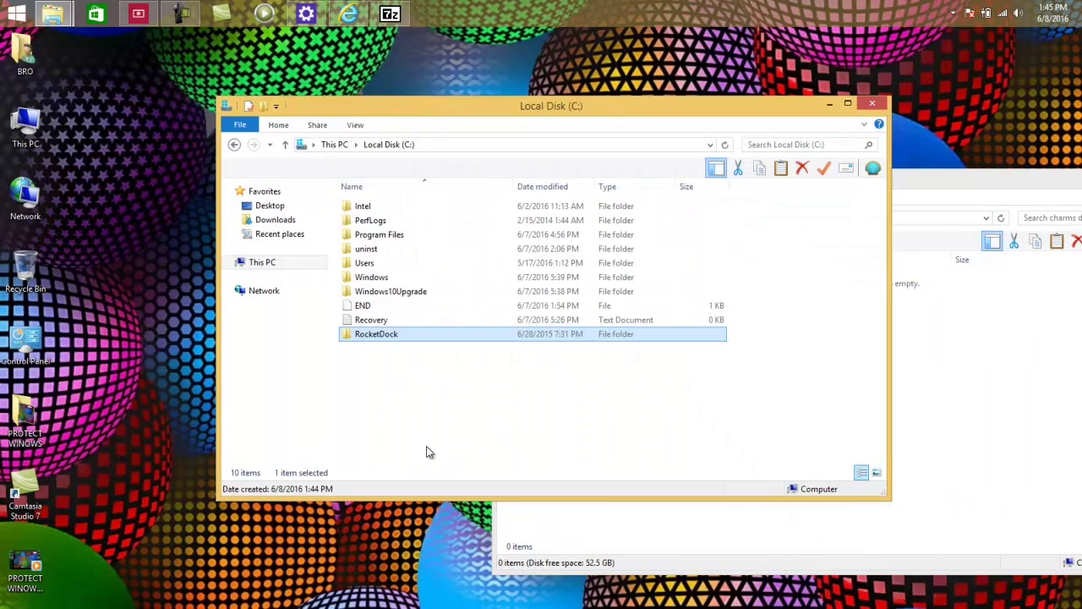
pyautogui.doubleClick(372, 334)
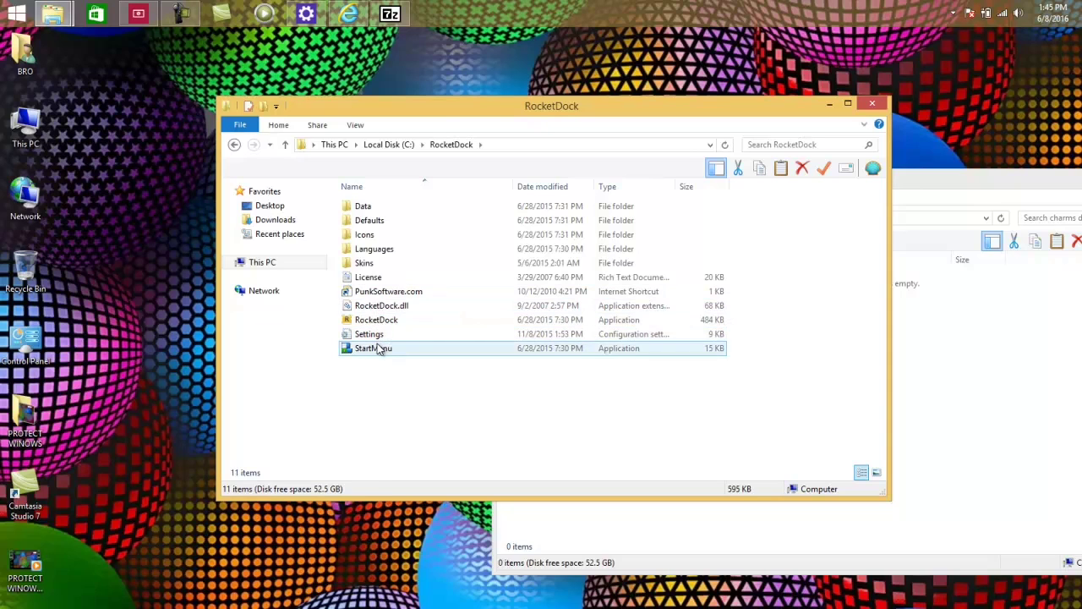
pyautogui.click(376, 324)
pyautogui.doubleClick(376, 325)
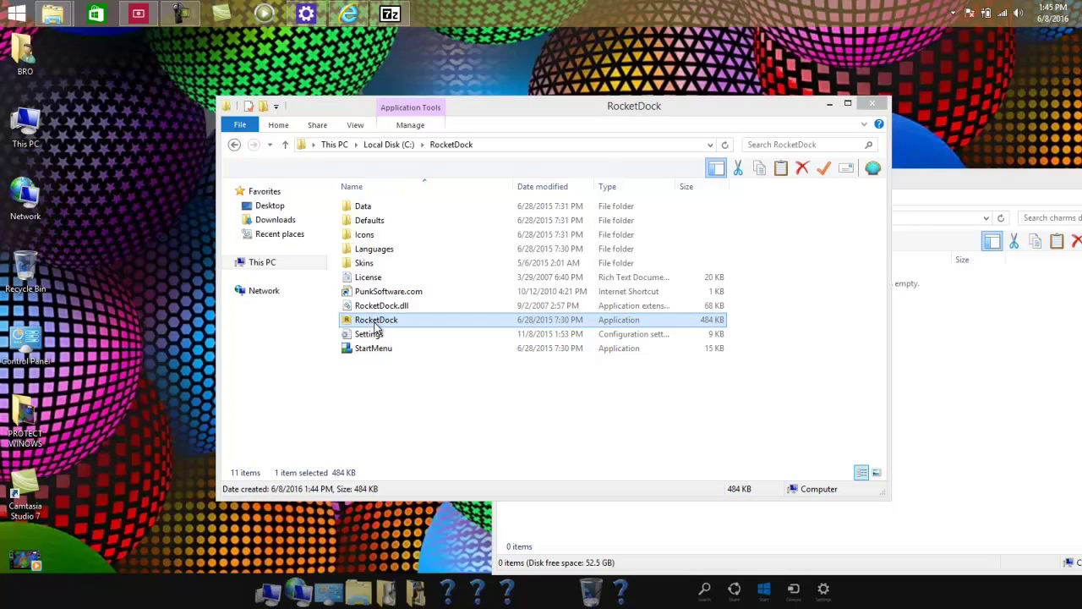
# Step: Close the RocketDock folder window and minimize the "charms dock windows all" window
pyautogui.click(873, 105)
pyautogui.moveTo(972, 186); pyautogui.dragTo(677, 99)
pyautogui.click(810, 88)
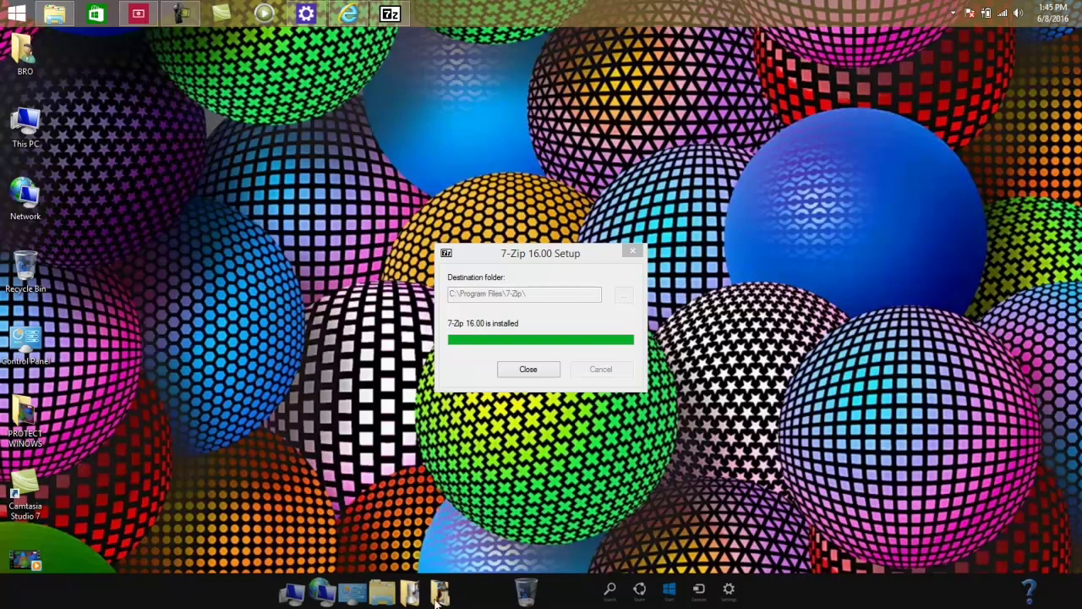
# Step: Remove the unneeded folder shortcut from the dock and place the Recycle Bin at the far end, past the charms icons
pyautogui.moveTo(439, 596); pyautogui.dragTo(349, 448)
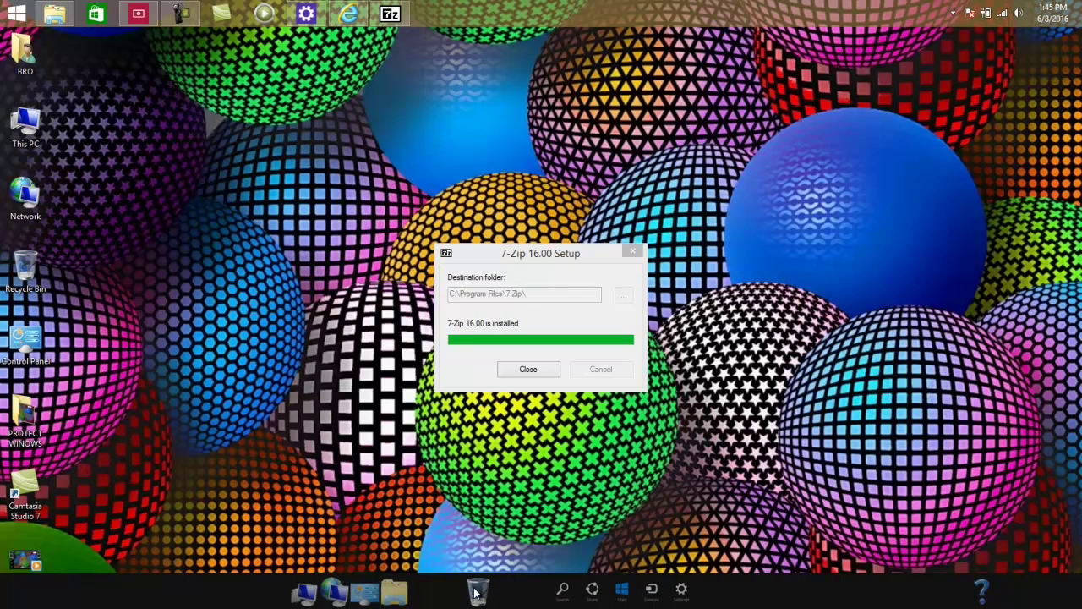
pyautogui.moveTo(482, 592); pyautogui.dragTo(983, 591)
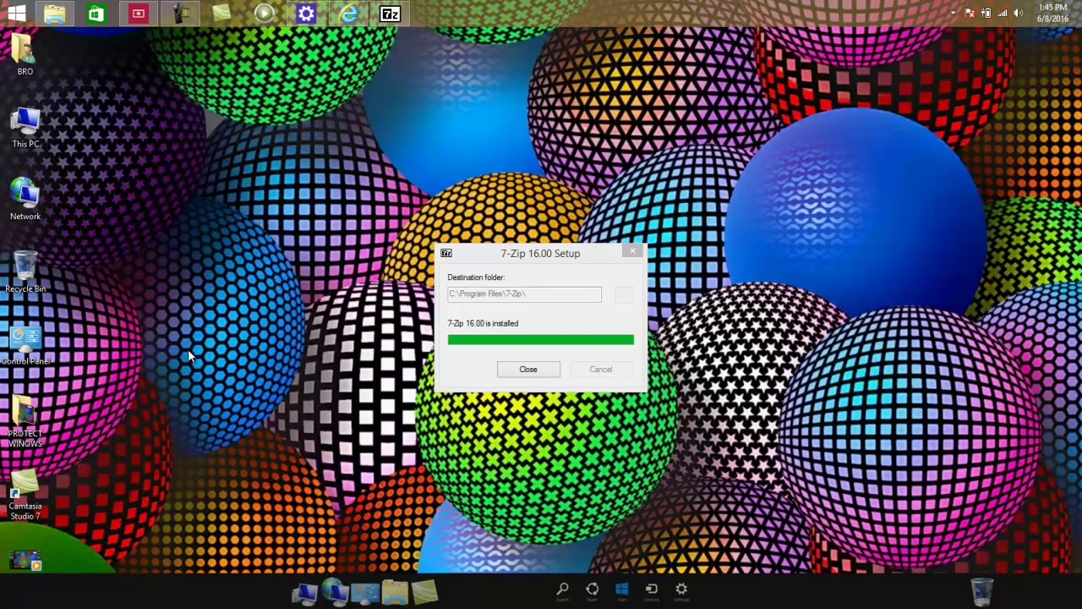
# Step: Add Camtasia Recorder and Camtasia Player from the Camtasia Studio 7 Applications folder to the dock, beside the Camtasia Studio icon
pyautogui.click(17, 13)
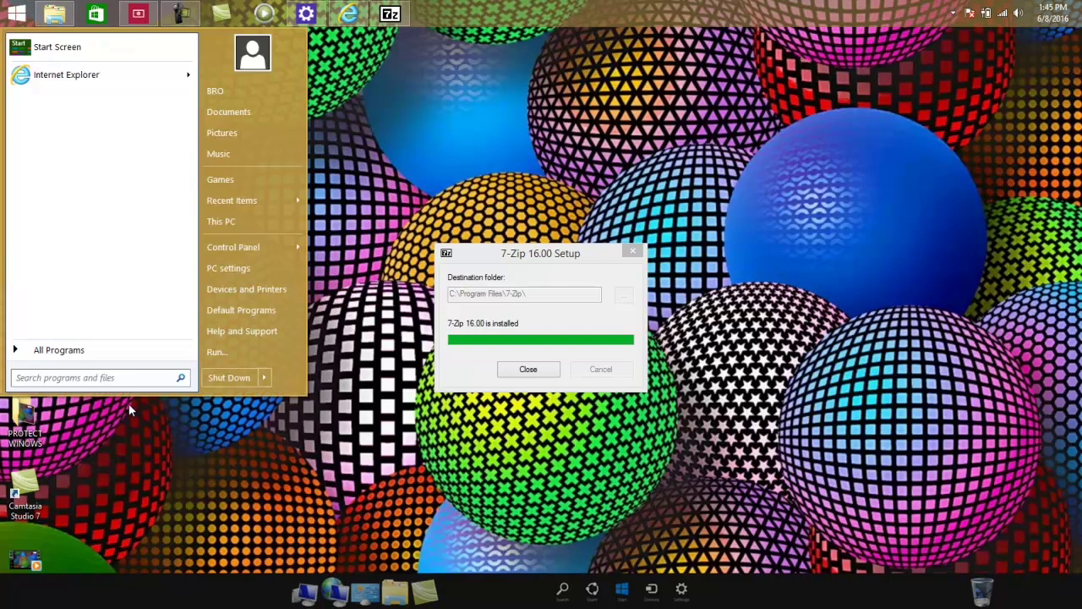
pyautogui.click(119, 356)
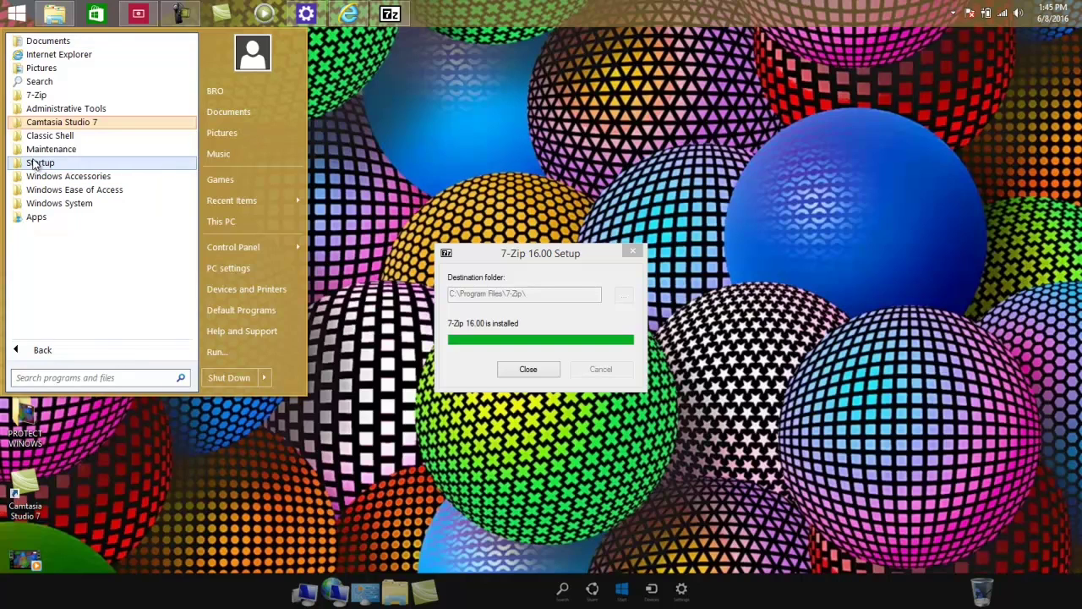
pyautogui.click(35, 123)
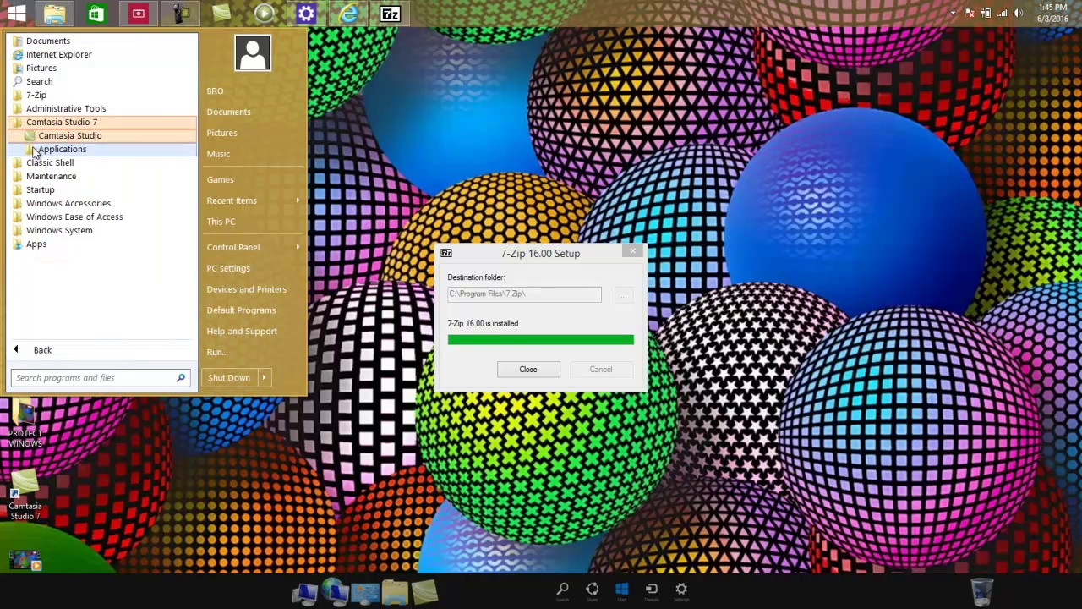
pyautogui.click(36, 151)
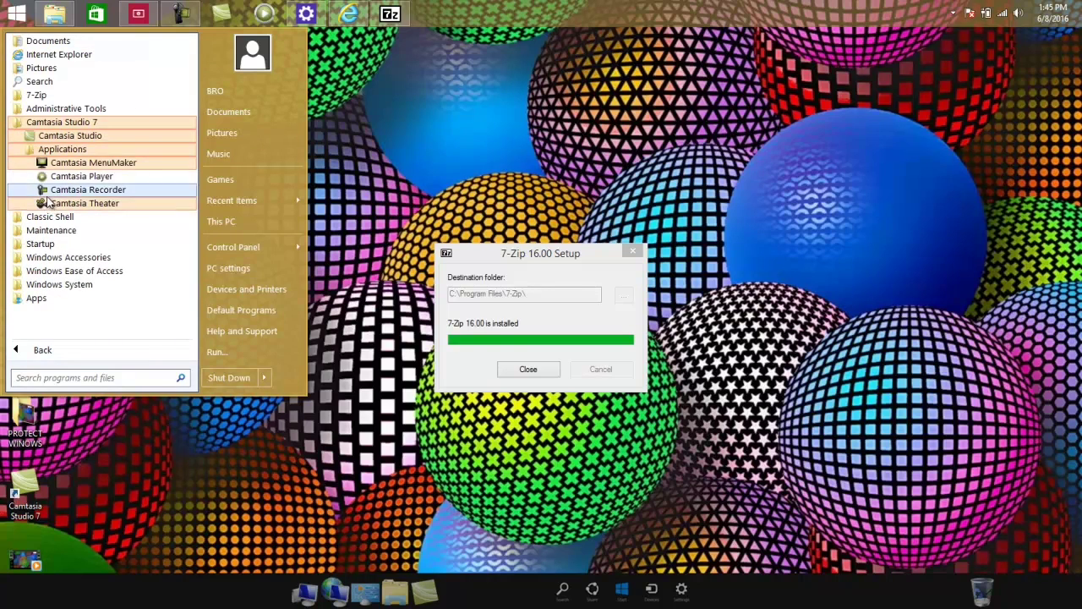
pyautogui.moveTo(43, 188); pyautogui.dragTo(452, 591)
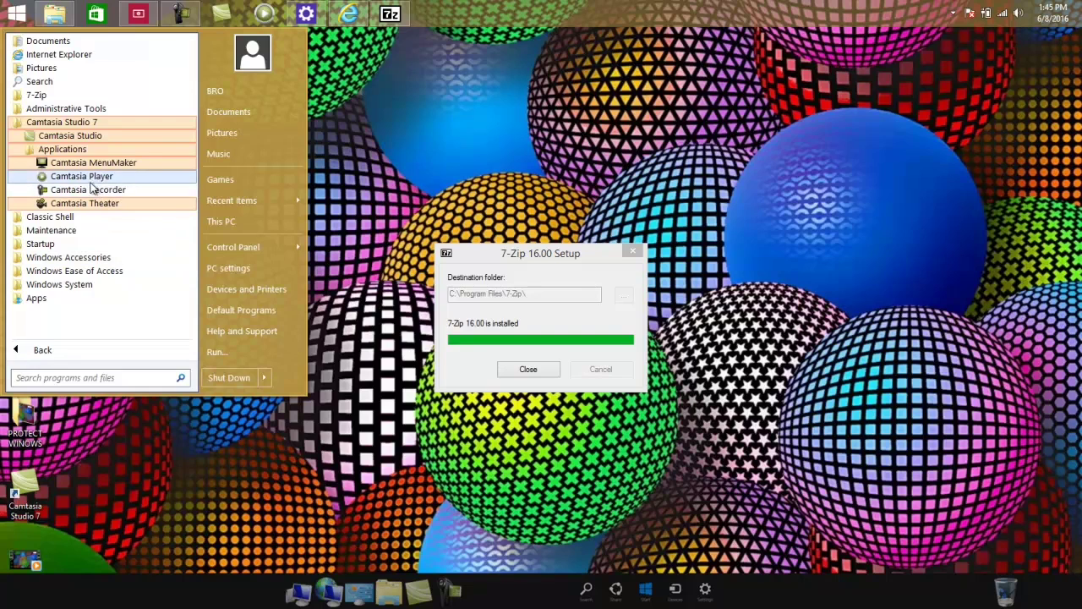
pyautogui.moveTo(90, 184); pyautogui.dragTo(472, 593)
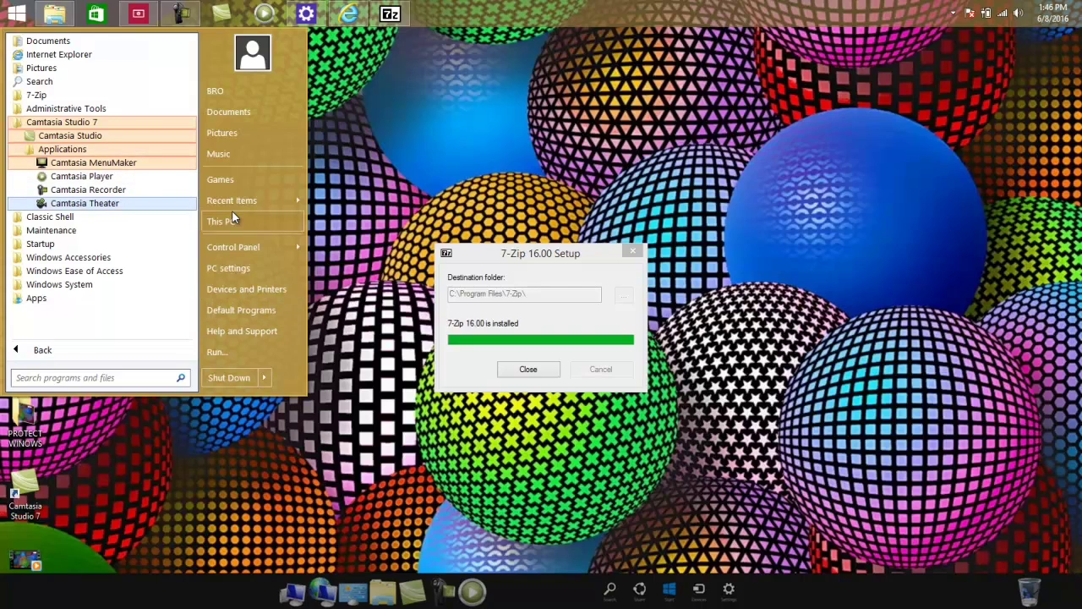
pyautogui.click(331, 181)
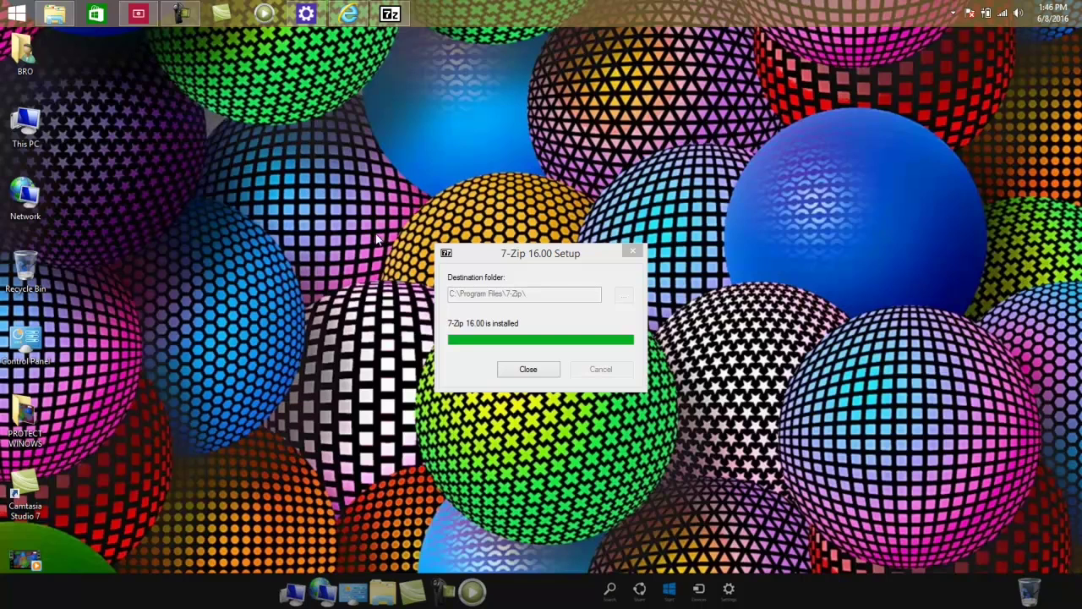
# Step: Close the finished 7-Zip setup window and open the Downloads folder in File Explorer
pyautogui.click(523, 364)
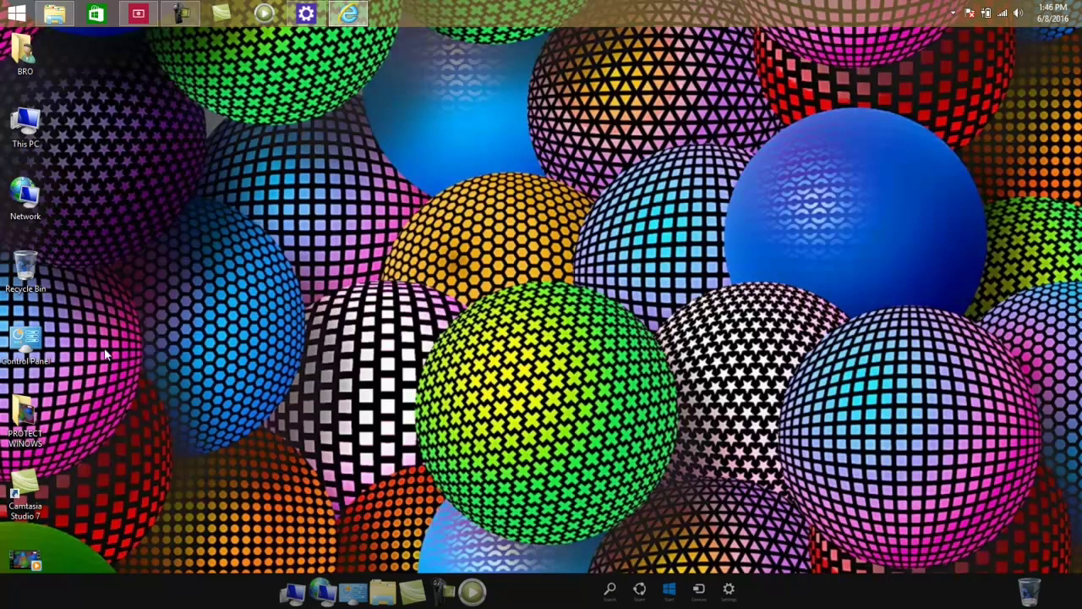
pyautogui.click(54, 13)
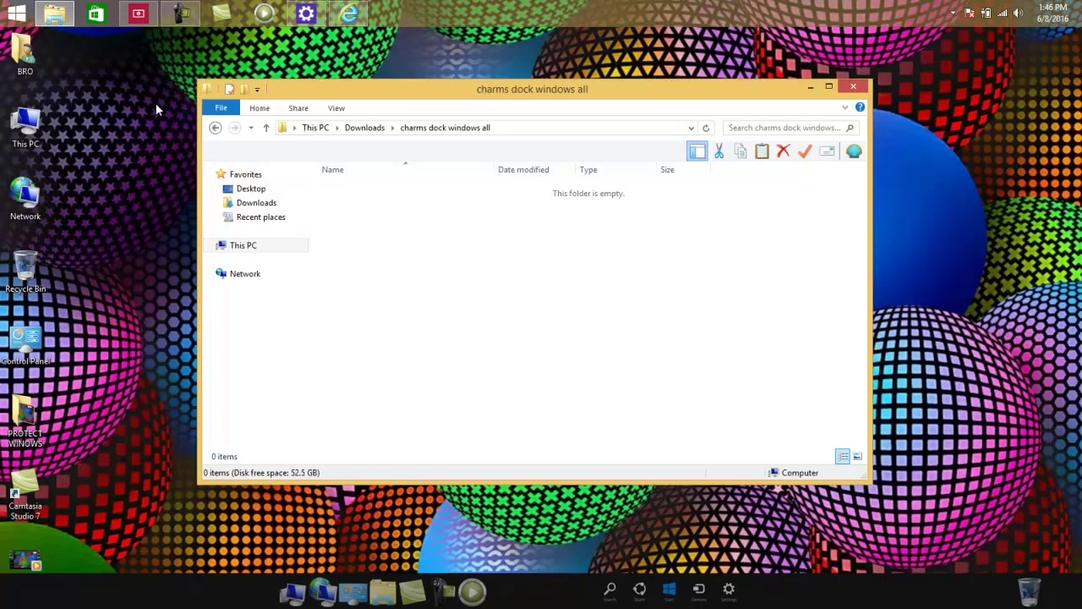
pyautogui.click(251, 245)
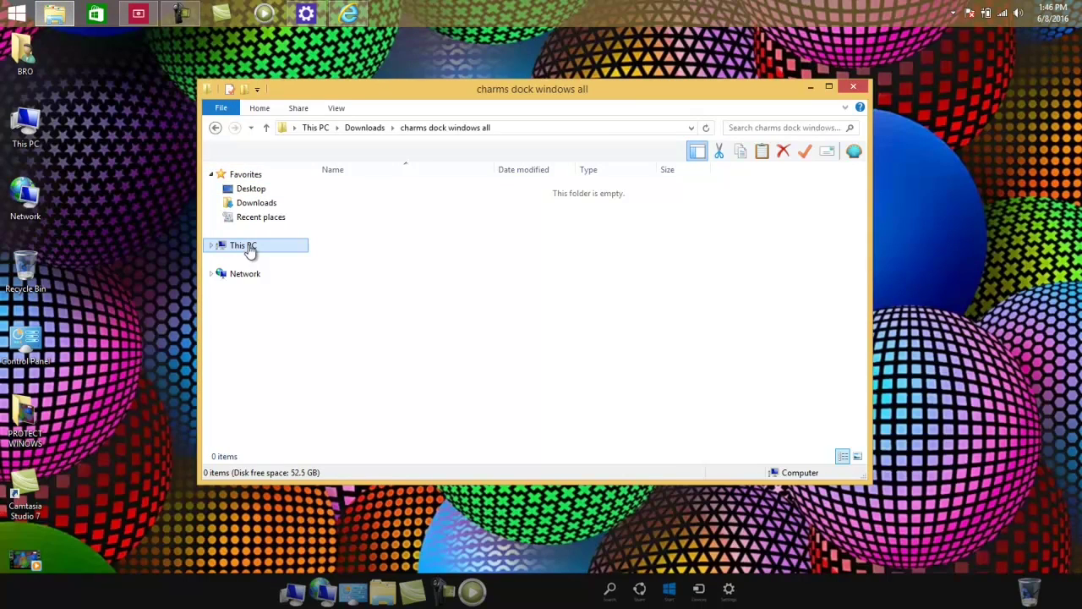
pyautogui.doubleClick(714, 222)
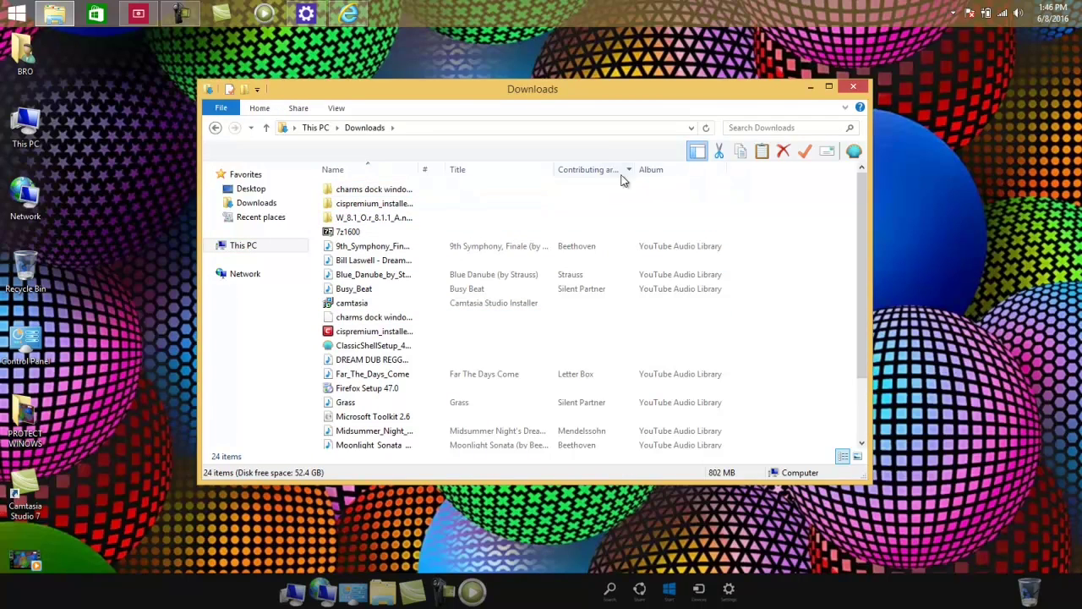
pyautogui.moveTo(863, 233); pyautogui.dragTo(864, 287)
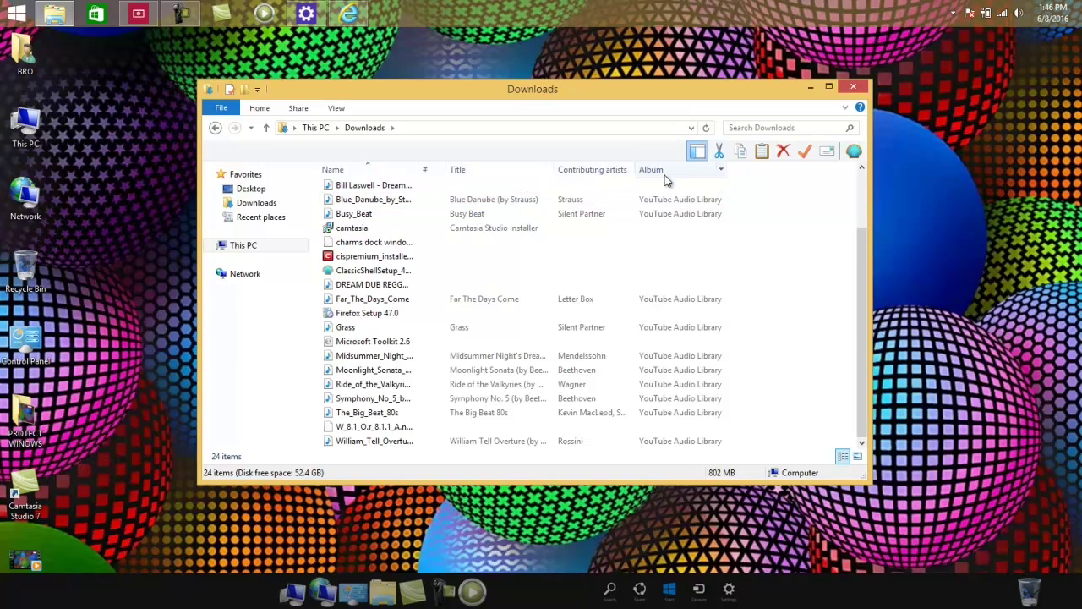
# Step: Hide the Title, #, Contributing artists and Album columns in the Downloads folder
pyautogui.rightClick(752, 174)
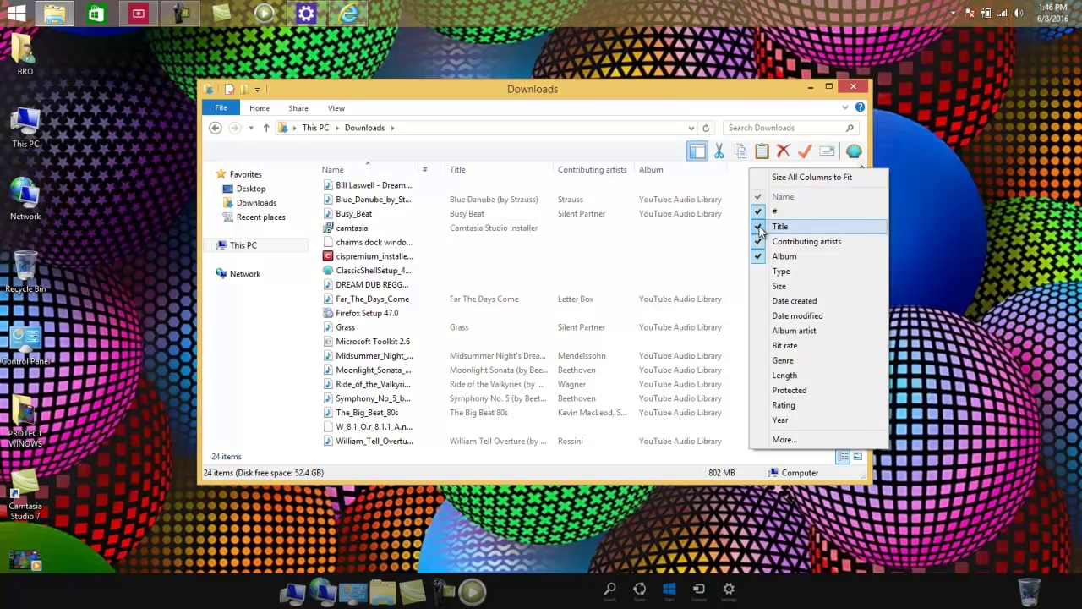
pyautogui.click(779, 227)
pyautogui.rightClick(729, 170)
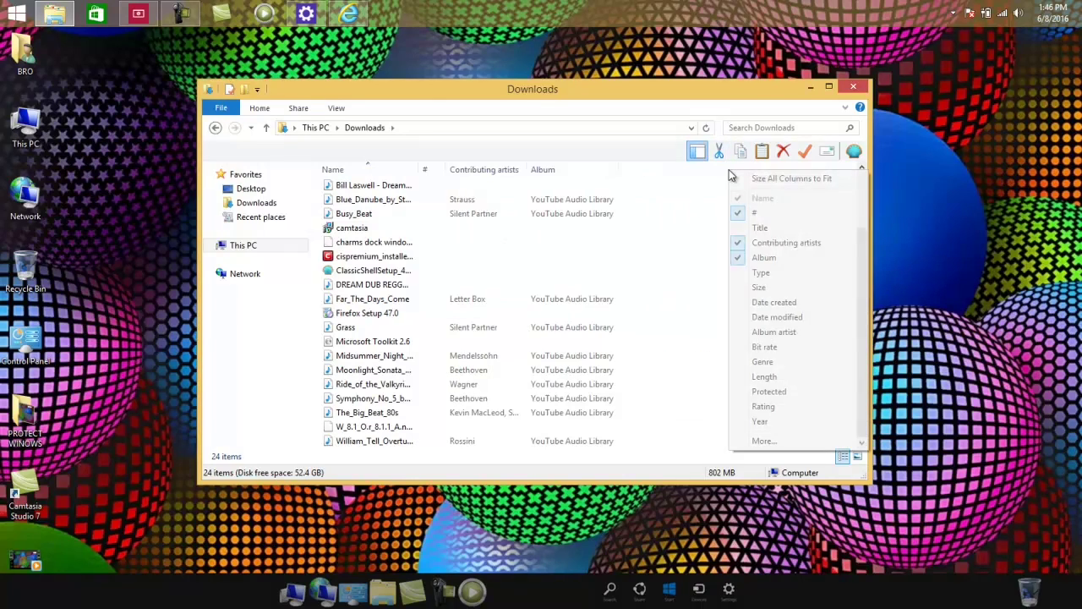
pyautogui.click(746, 217)
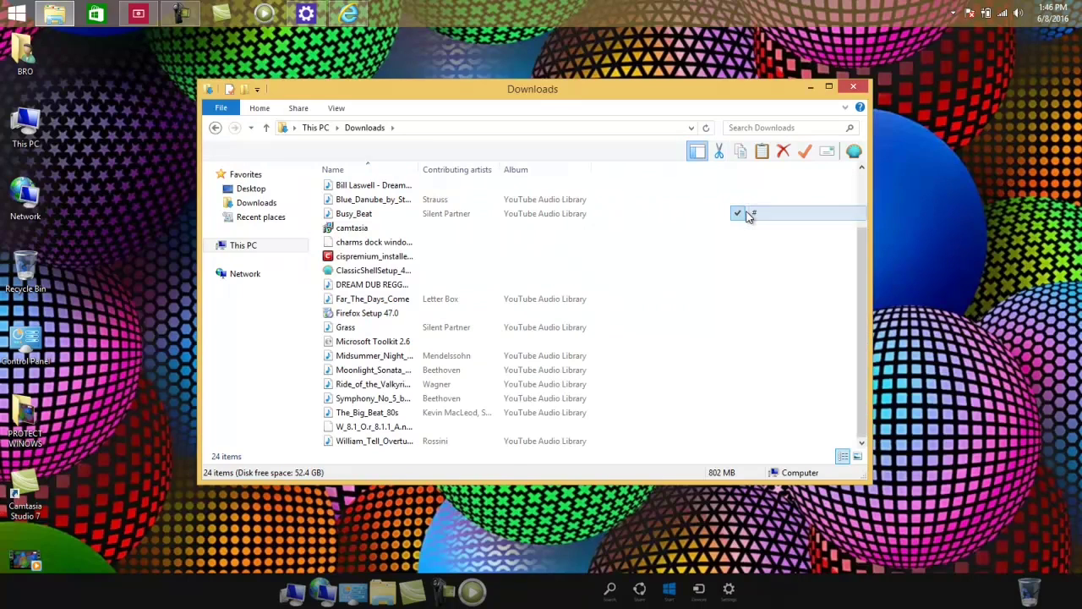
pyautogui.rightClick(712, 170)
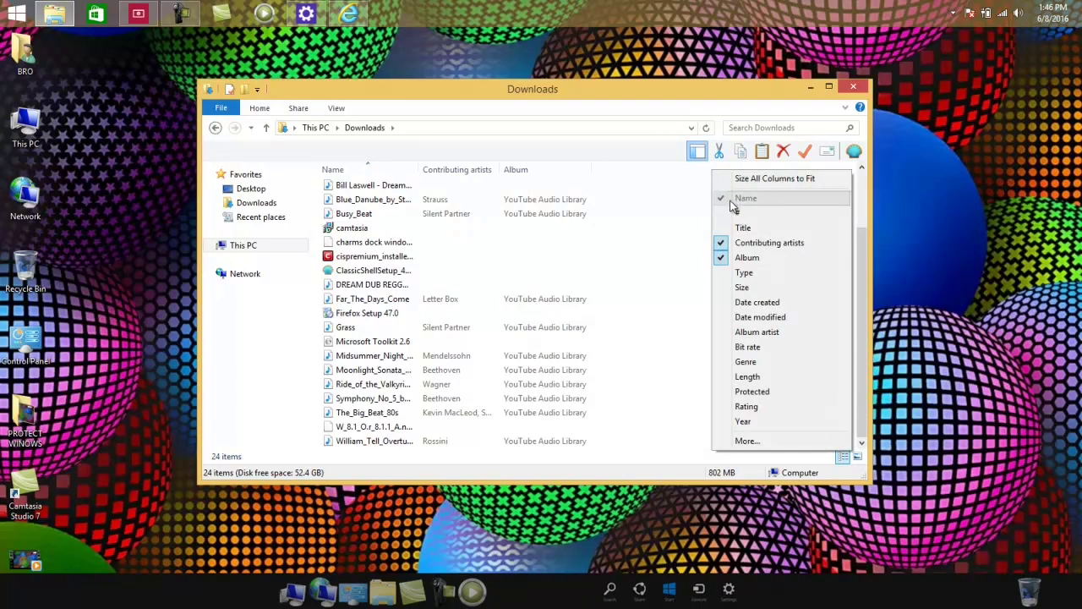
pyautogui.click(734, 244)
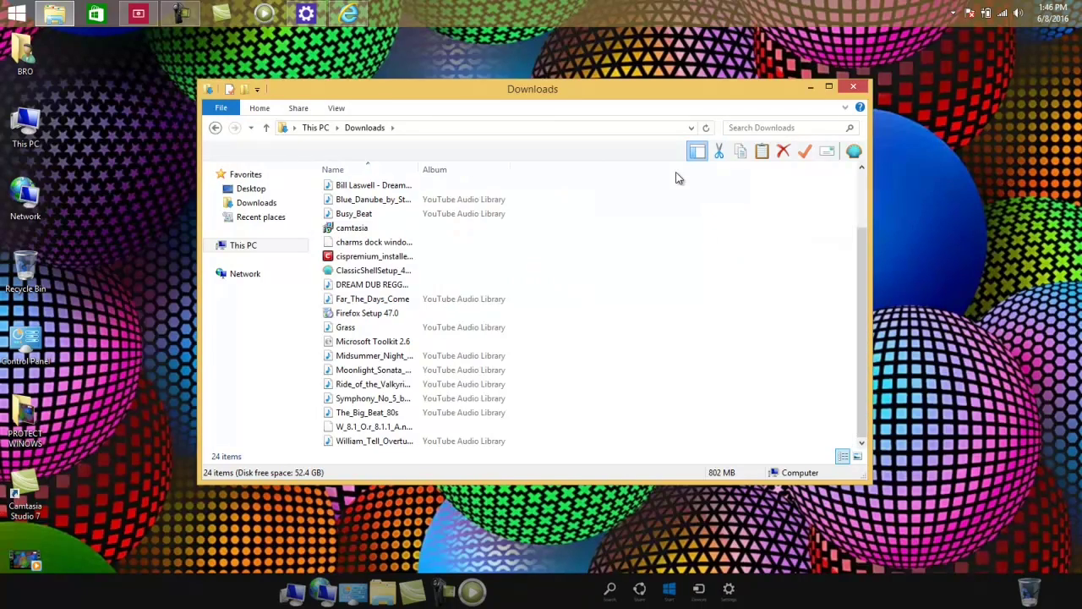
pyautogui.rightClick(675, 178)
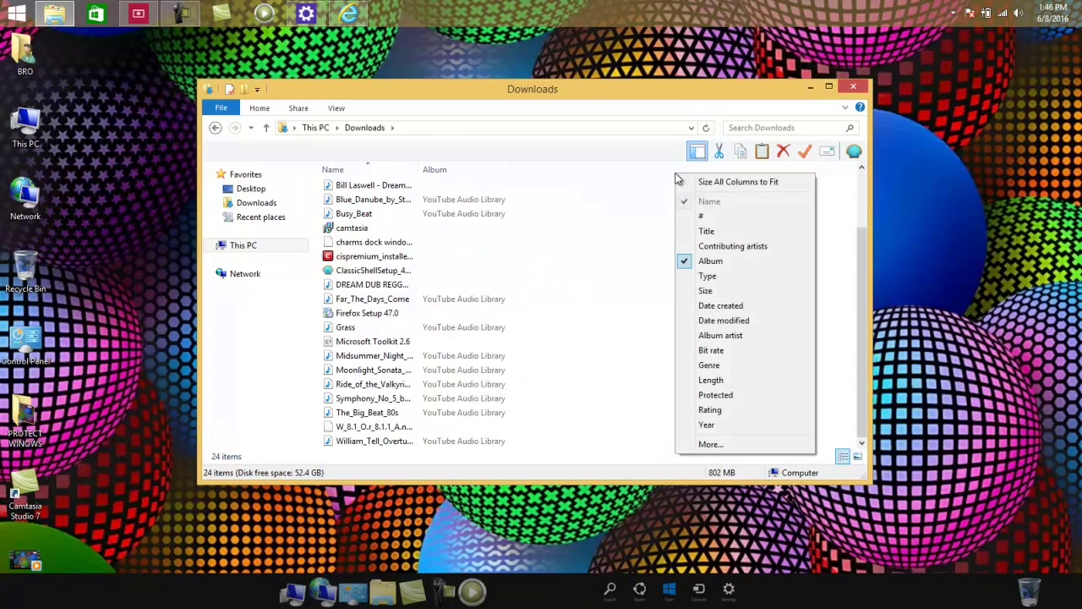
pyautogui.click(698, 259)
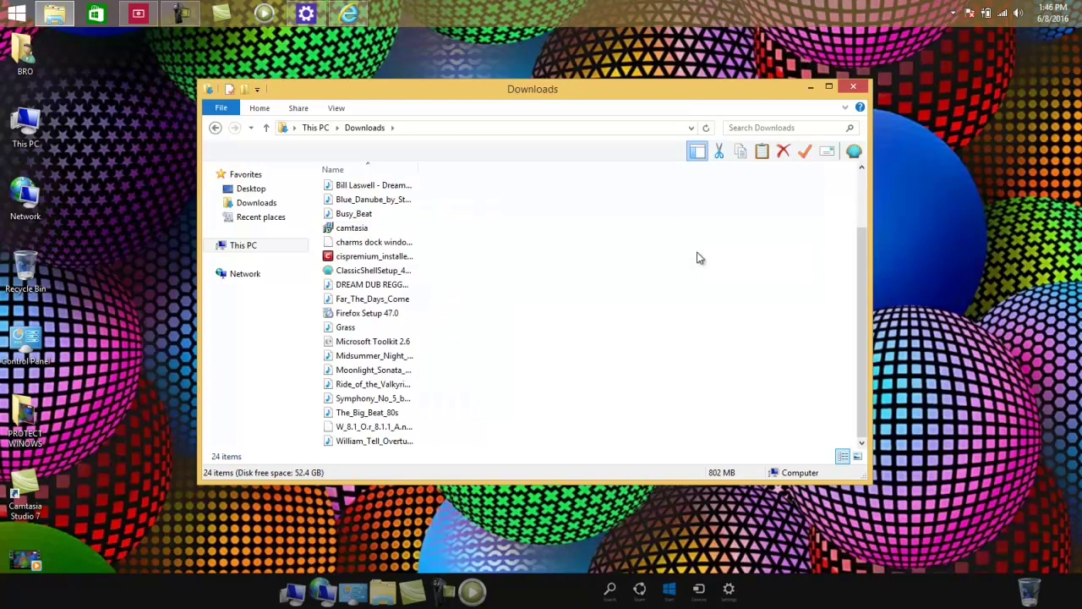
# Step: Add the Date modified column to the Downloads folder and sort the files by it, newest first
pyautogui.rightClick(484, 168)
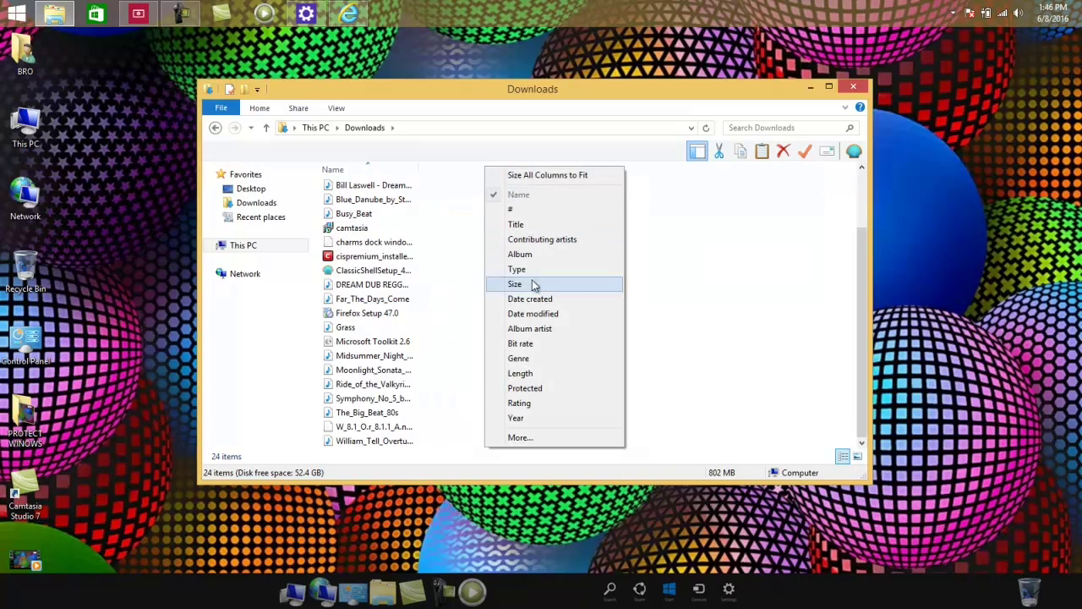
pyautogui.click(534, 313)
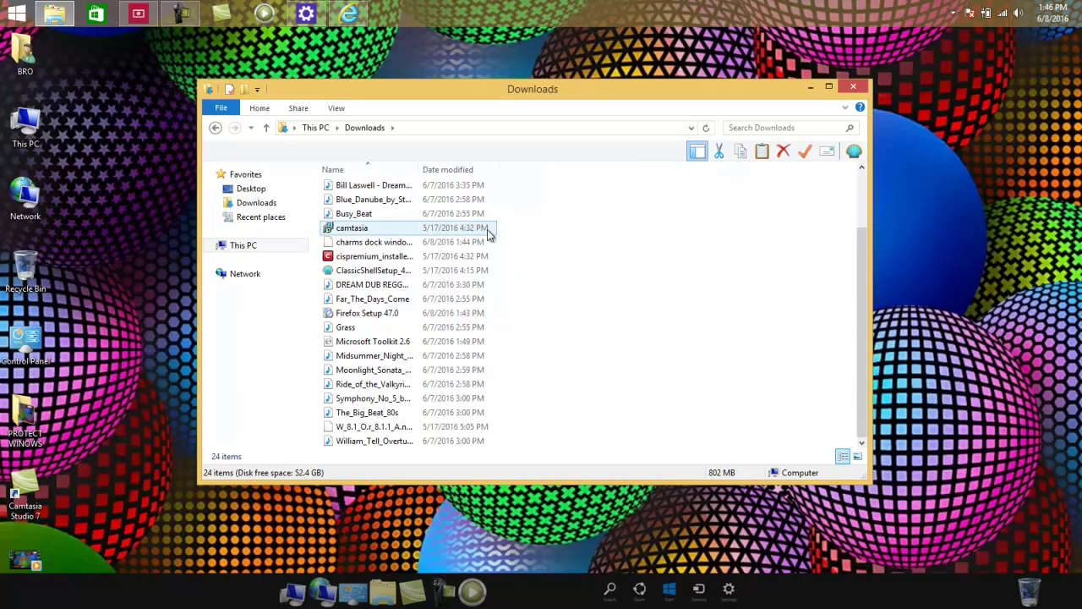
pyautogui.click(451, 169)
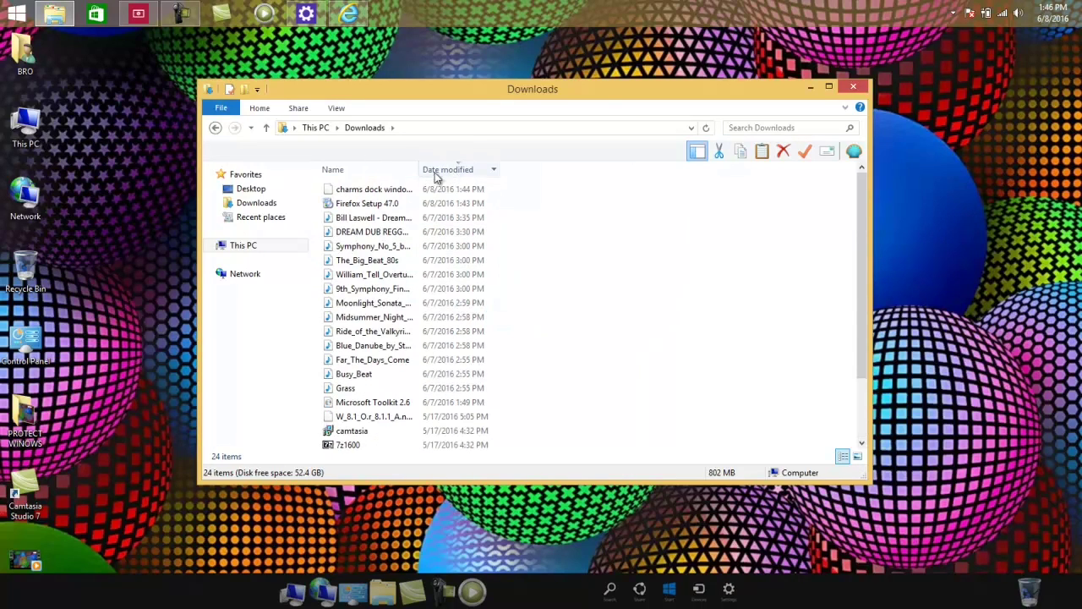
# Step: Run the Firefox Setup 47.0 installer from the Downloads folder and choose the Custom setup type
pyautogui.doubleClick(393, 207)
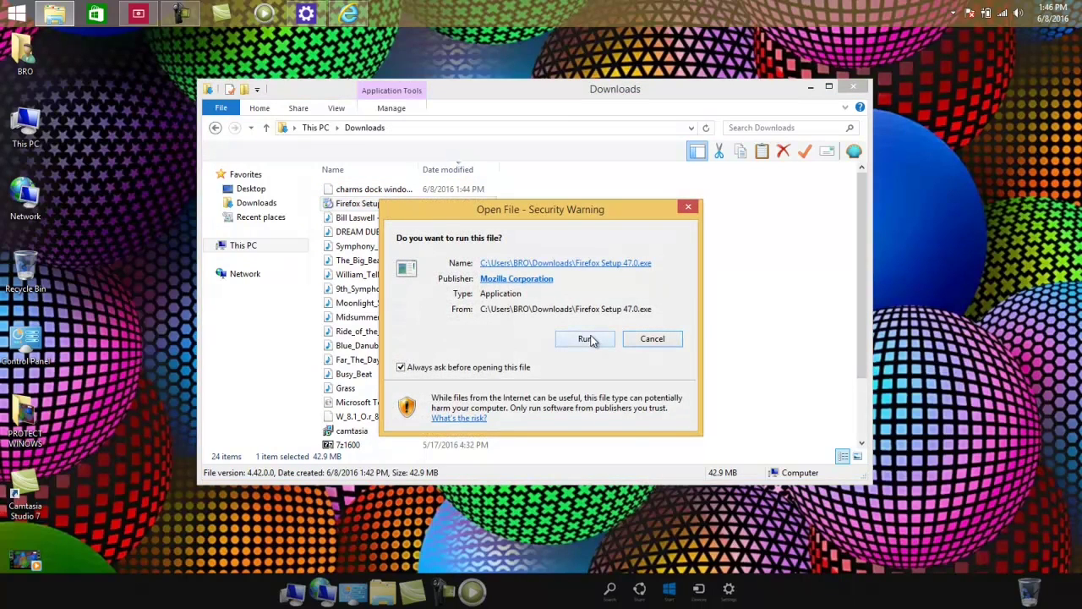
pyautogui.click(585, 339)
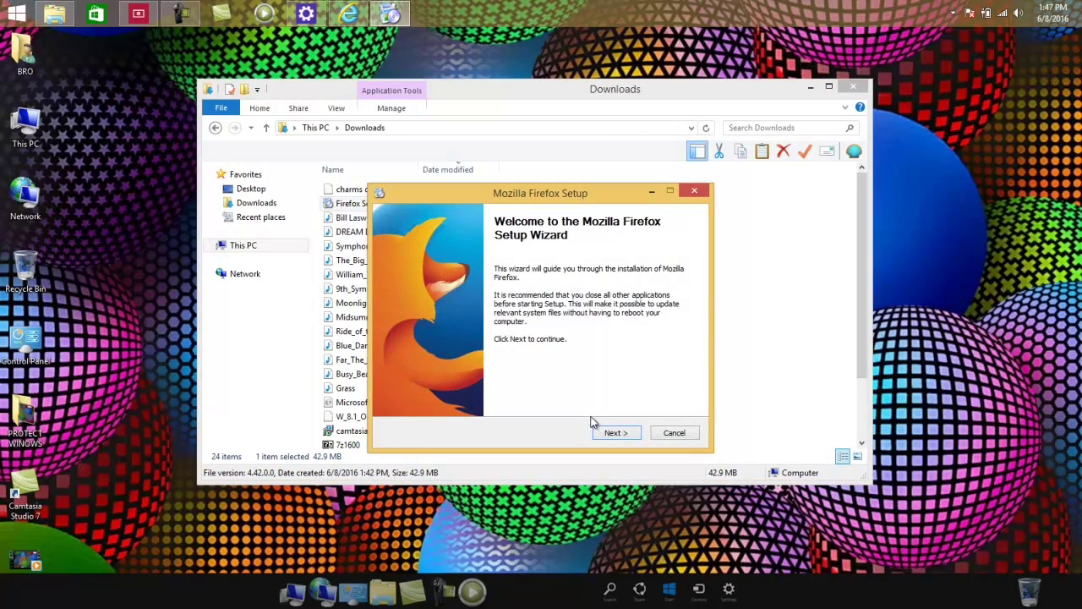
pyautogui.click(612, 433)
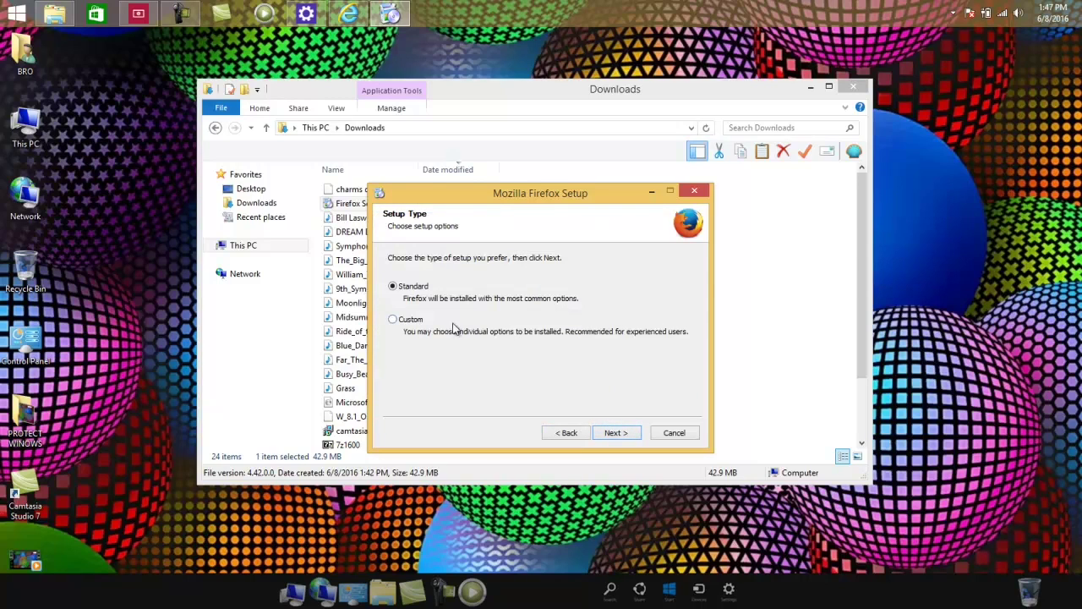
pyautogui.click(424, 321)
pyautogui.click(624, 436)
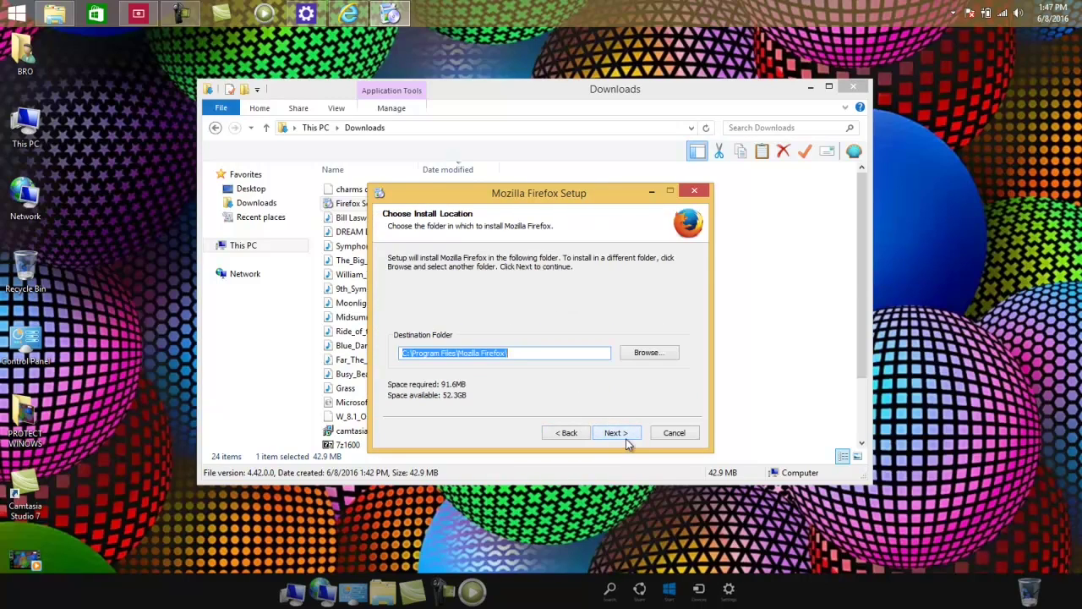
# Step: Install Firefox to C:\Program Files\Mozilla Firefox, finish the wizard without launching the browser, and close the Downloads window
pyautogui.click(616, 433)
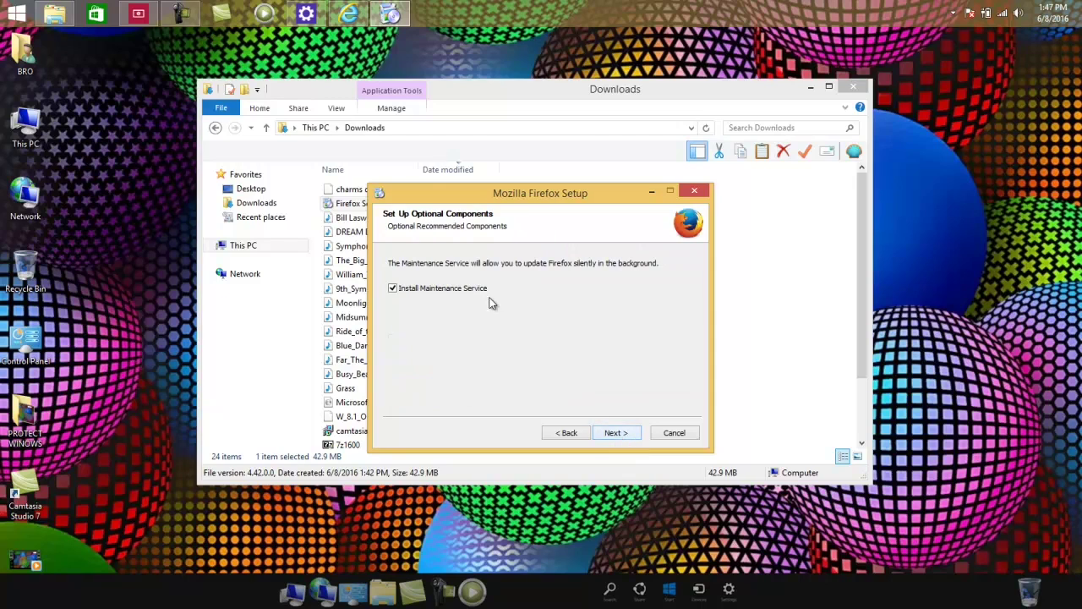
pyautogui.click(628, 433)
pyautogui.click(629, 434)
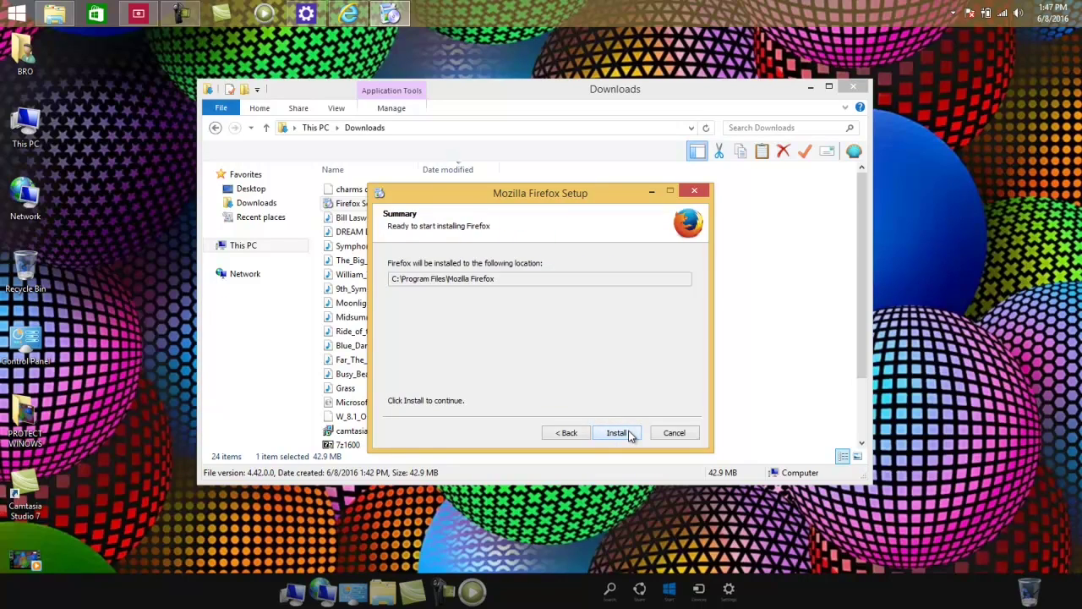
pyautogui.click(629, 434)
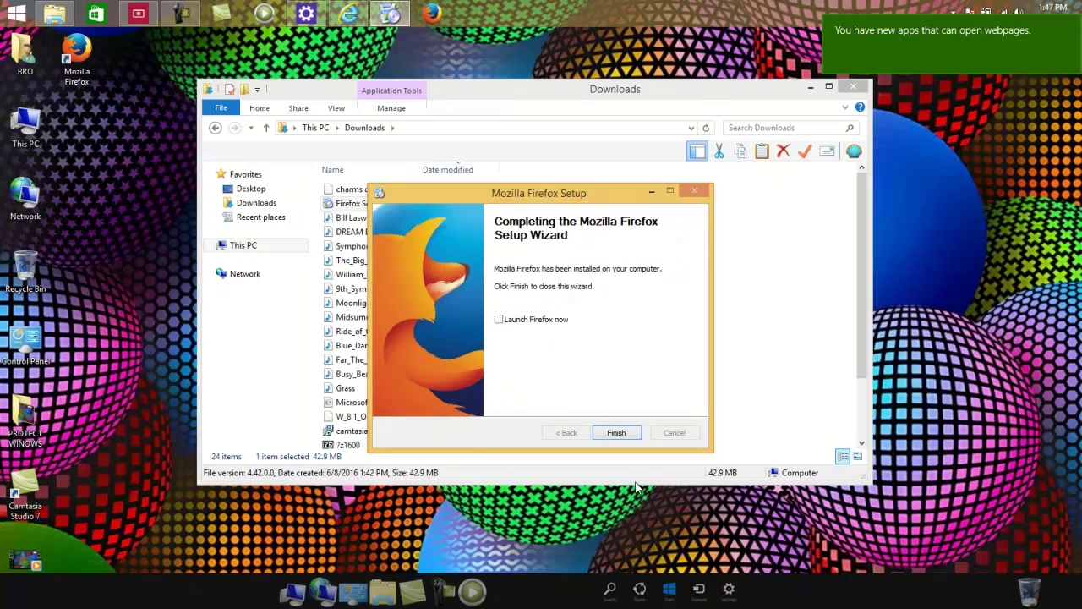
pyautogui.click(621, 434)
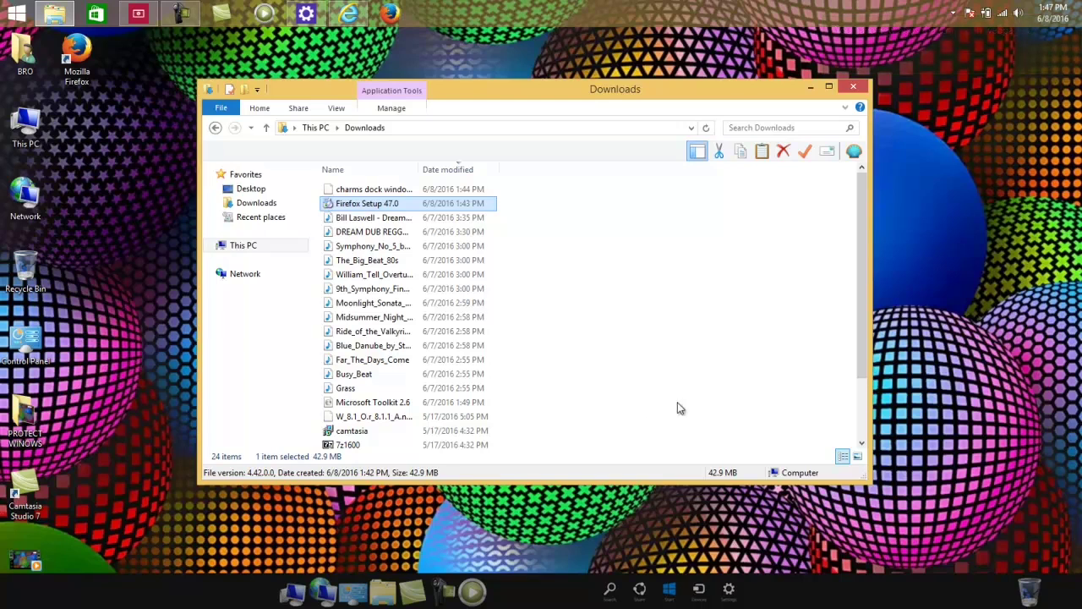
pyautogui.moveTo(862, 372); pyautogui.dragTo(856, 441)
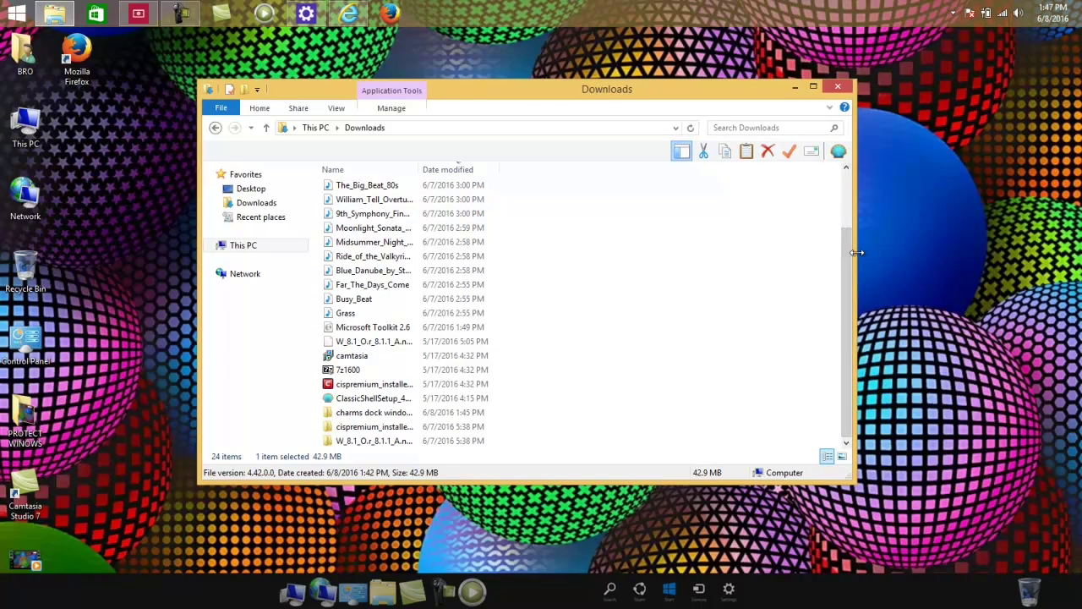
pyautogui.click(839, 87)
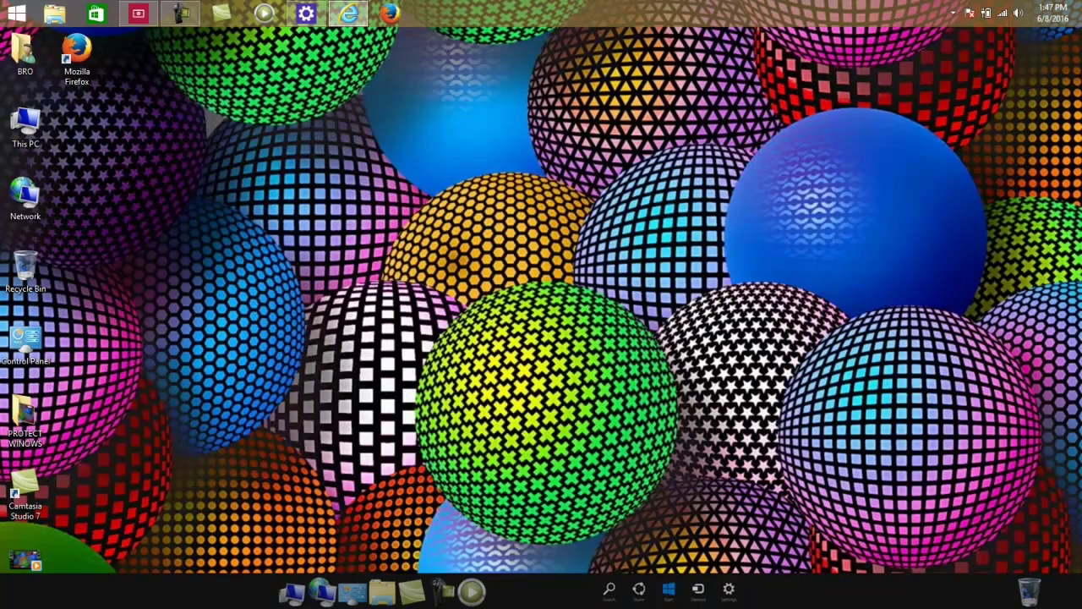
# Step: Open the dock's settings and enable Run at Startup in the General options
pyautogui.rightClick(559, 593)
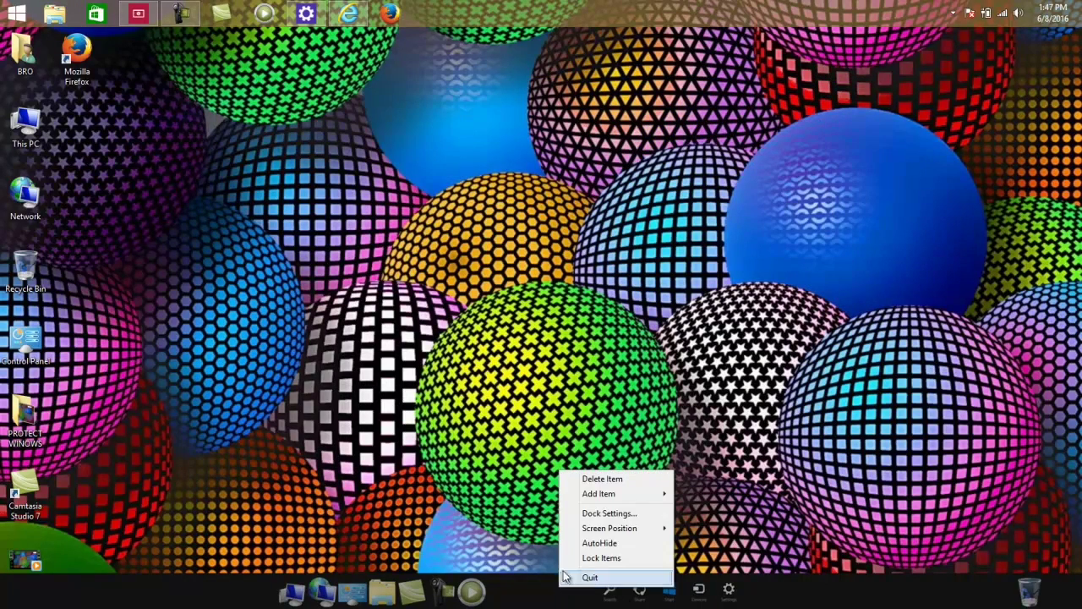
pyautogui.click(625, 513)
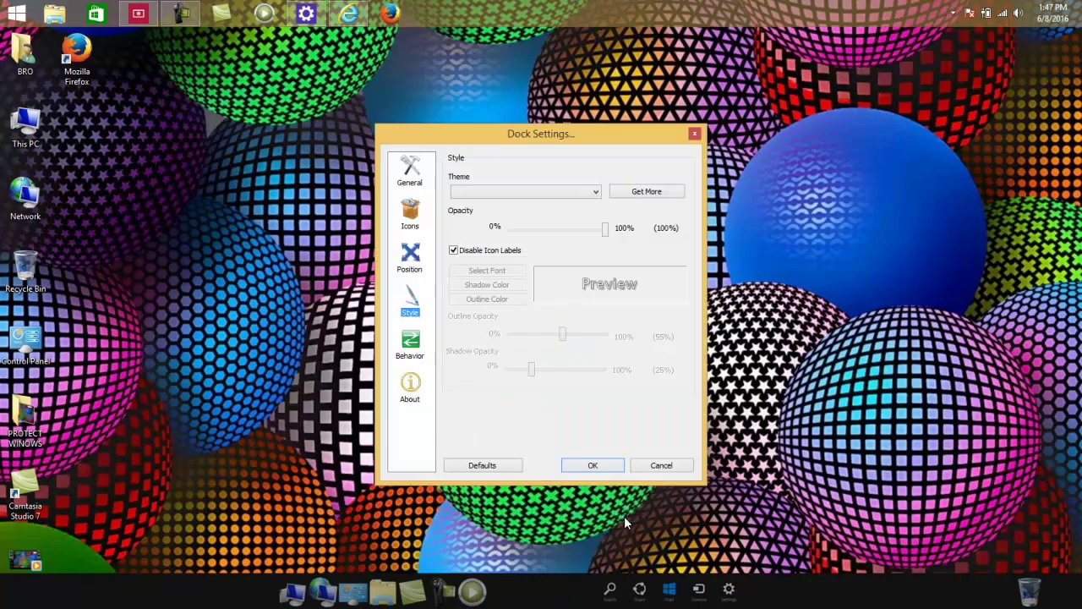
pyautogui.click(422, 173)
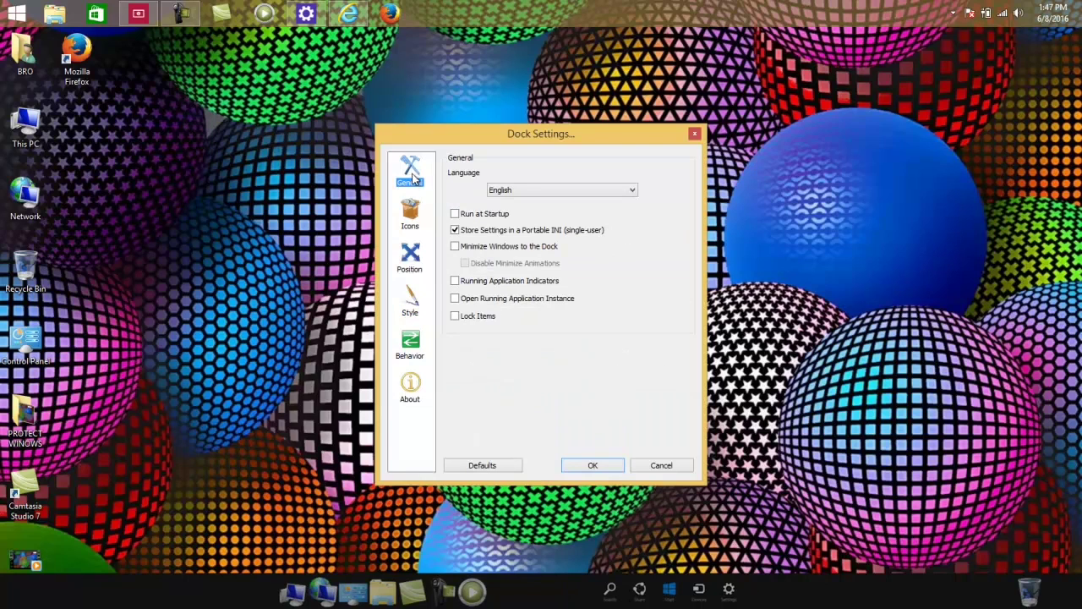
pyautogui.click(470, 214)
# Step: Set the dock's icon size to 28 px and icon opacity to about 64%, trying a larger hover zoom before restoring it
pyautogui.click(420, 216)
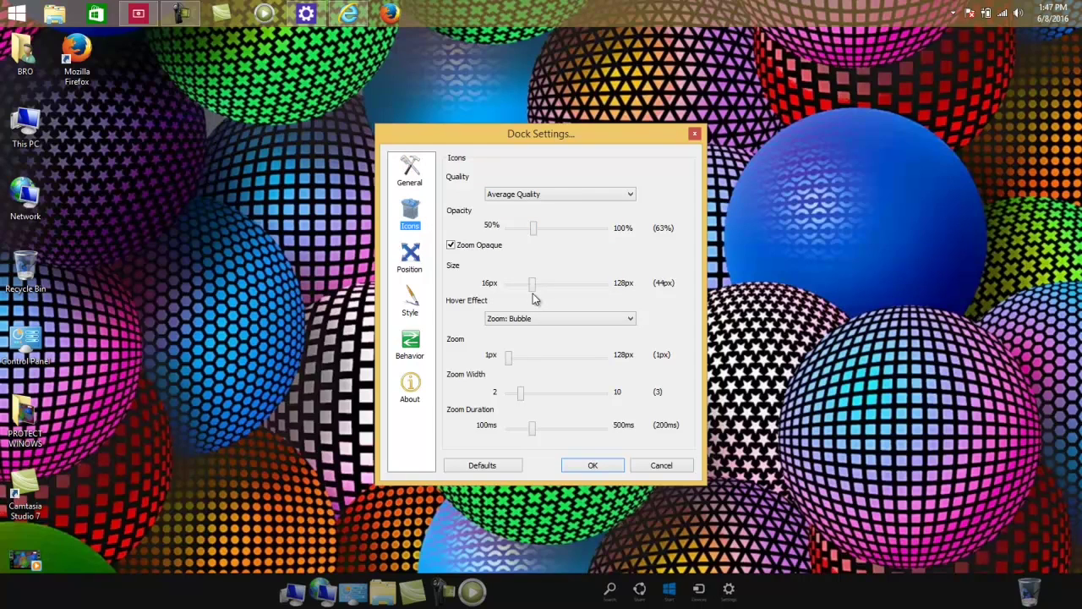
pyautogui.moveTo(533, 293); pyautogui.dragTo(521, 292)
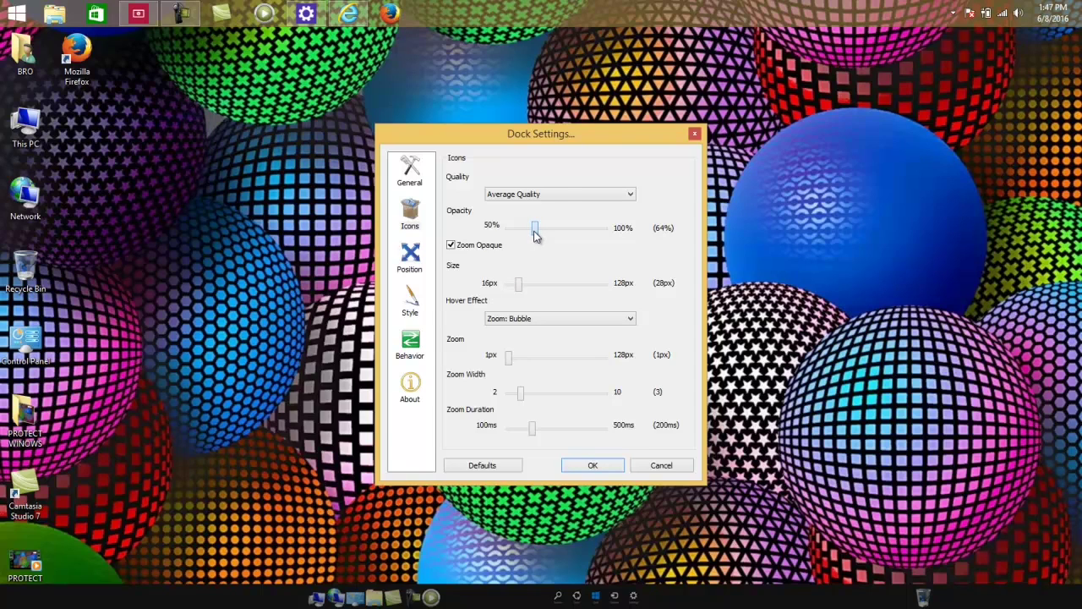
pyautogui.moveTo(534, 230)
pyautogui.mouseDown()
pyautogui.moveTo(574, 235)
pyautogui.moveTo(536, 233)
pyautogui.mouseUp()
pyautogui.moveTo(509, 359); pyautogui.dragTo(533, 358)
pyautogui.moveTo(538, 362); pyautogui.dragTo(510, 359)
pyautogui.click(408, 210)
# Step: Check the dock's Position settings and lower the dock's style opacity to 60%
pyautogui.click(414, 251)
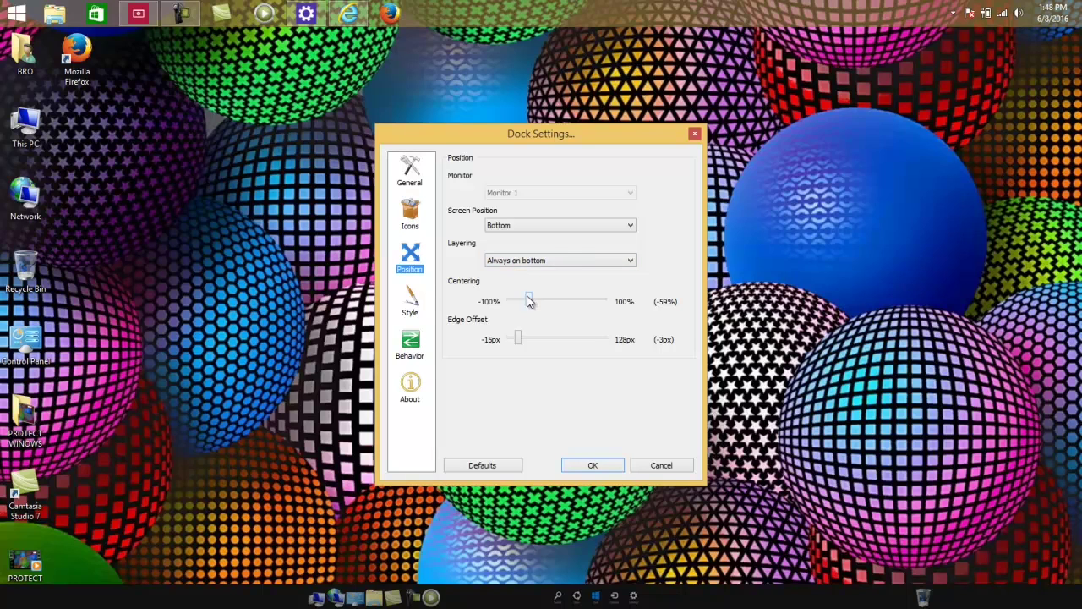
pyautogui.click(415, 310)
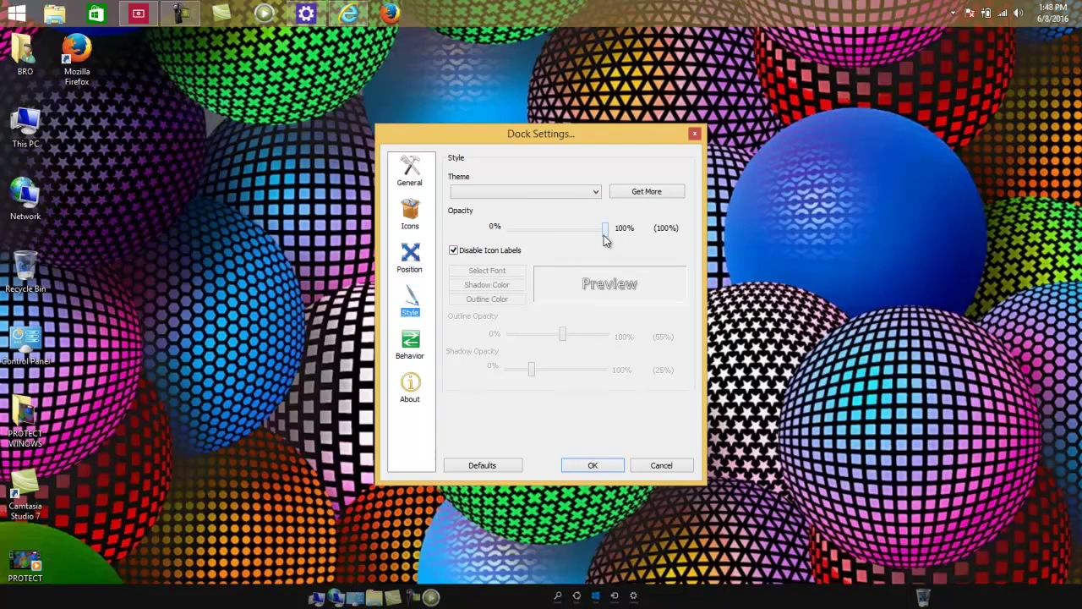
pyautogui.moveTo(609, 235); pyautogui.dragTo(553, 243)
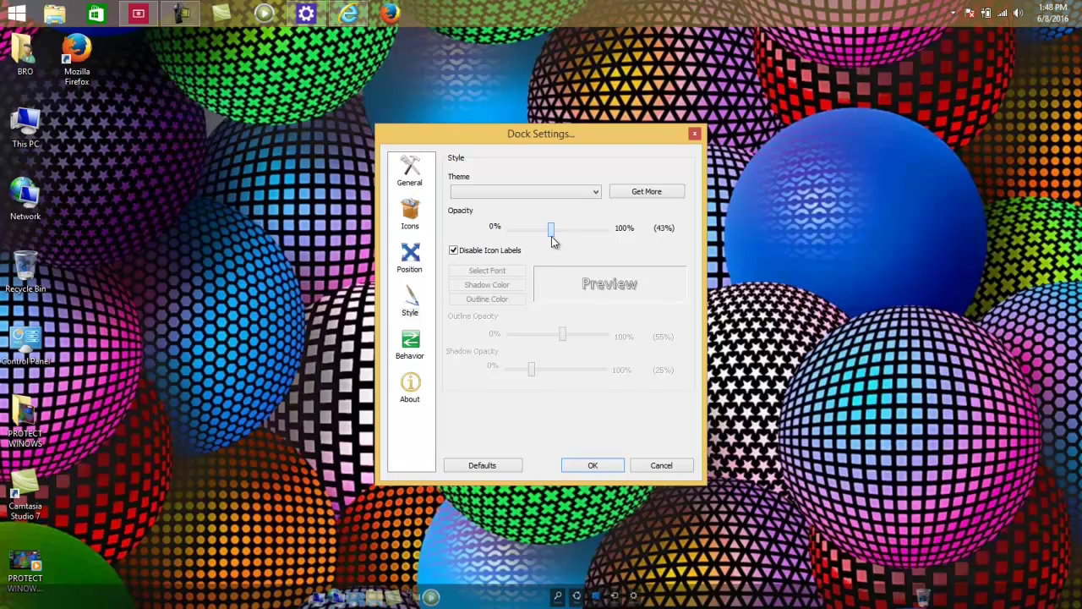
pyautogui.moveTo(552, 241); pyautogui.dragTo(589, 254)
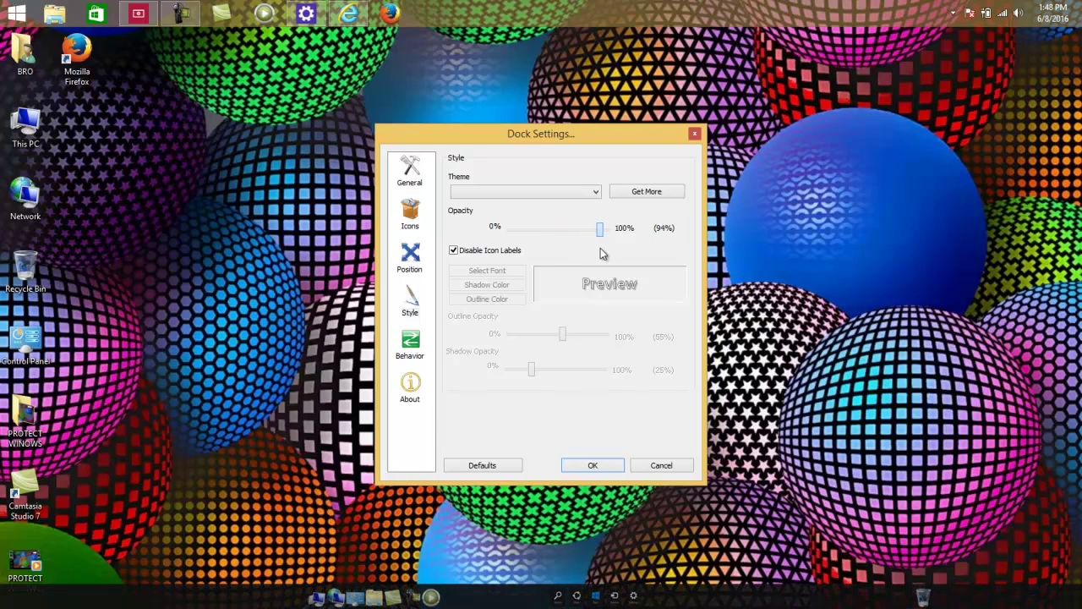
pyautogui.click(582, 250)
pyautogui.click(582, 250)
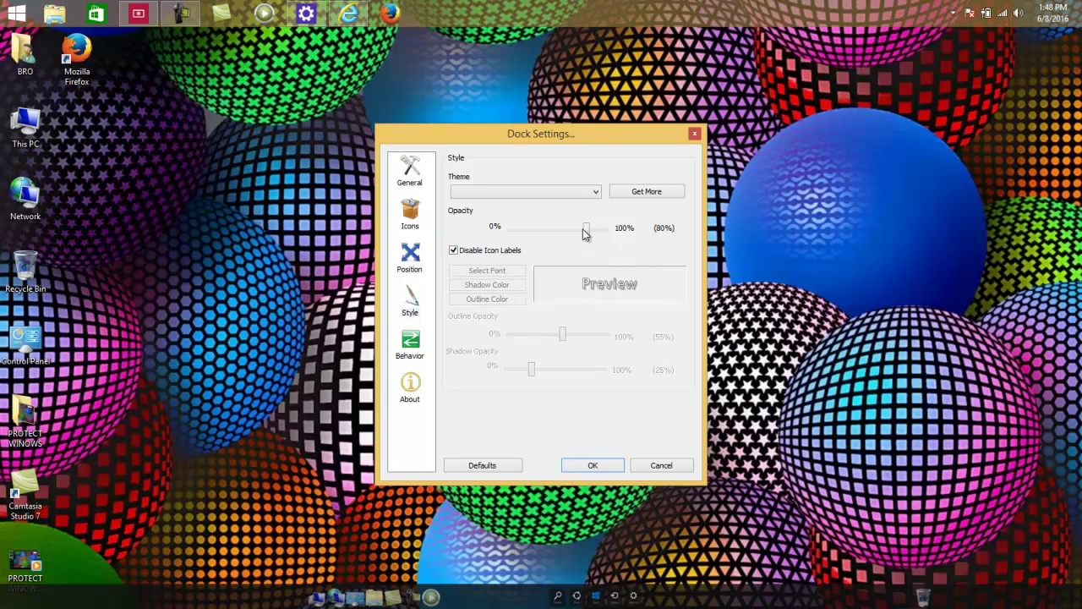
pyautogui.click(582, 229)
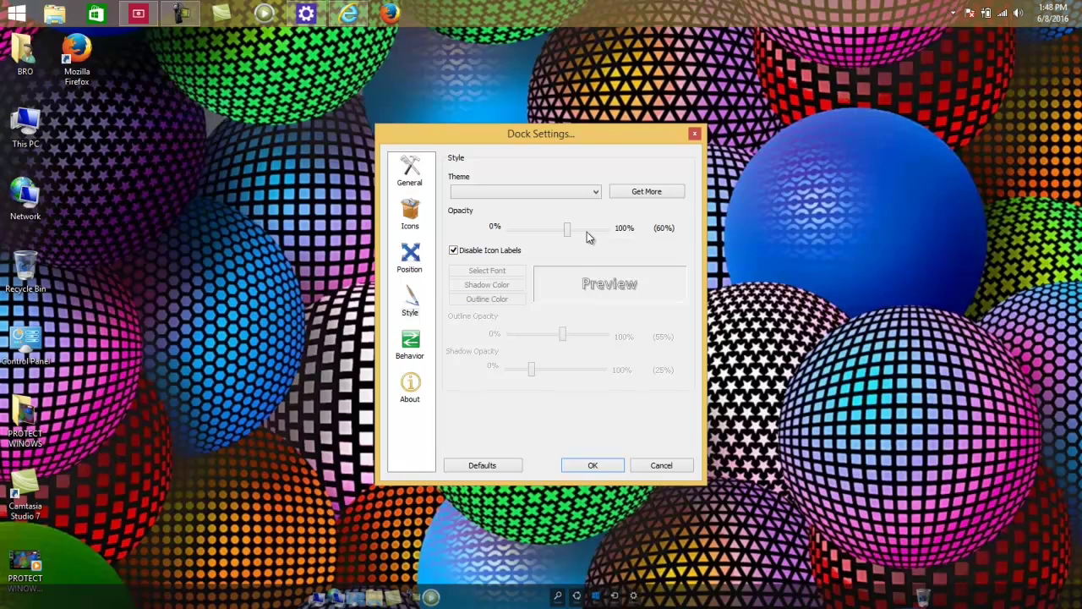
# Step: Open the desktop Personalization window, move Dock Settings aside, and try to apply the yellow Windows picture as the desktop background
pyautogui.click(268, 167)
pyautogui.rightClick(268, 167)
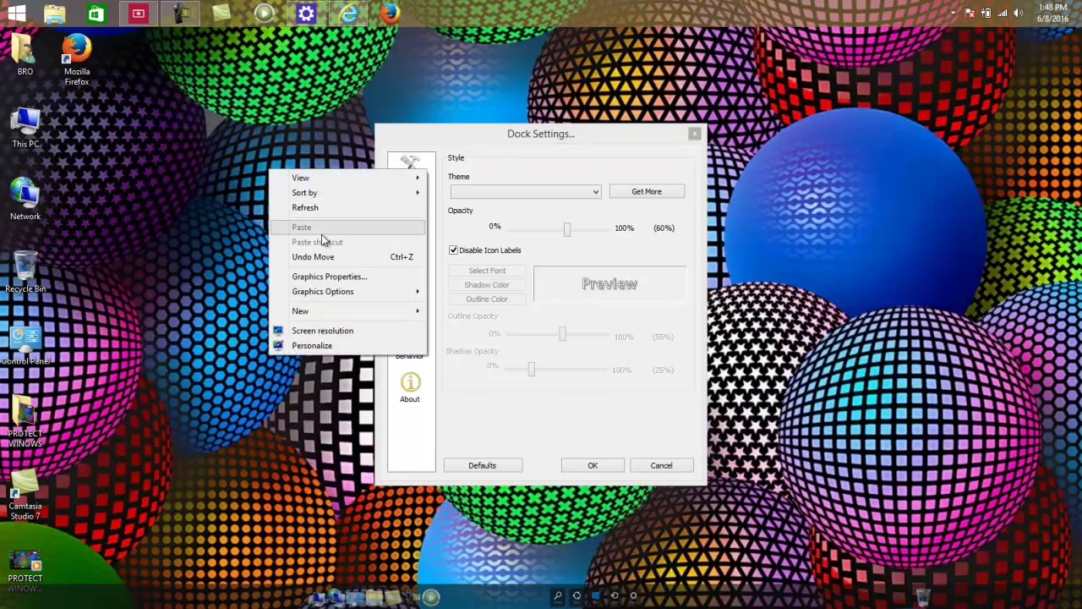
pyautogui.click(311, 346)
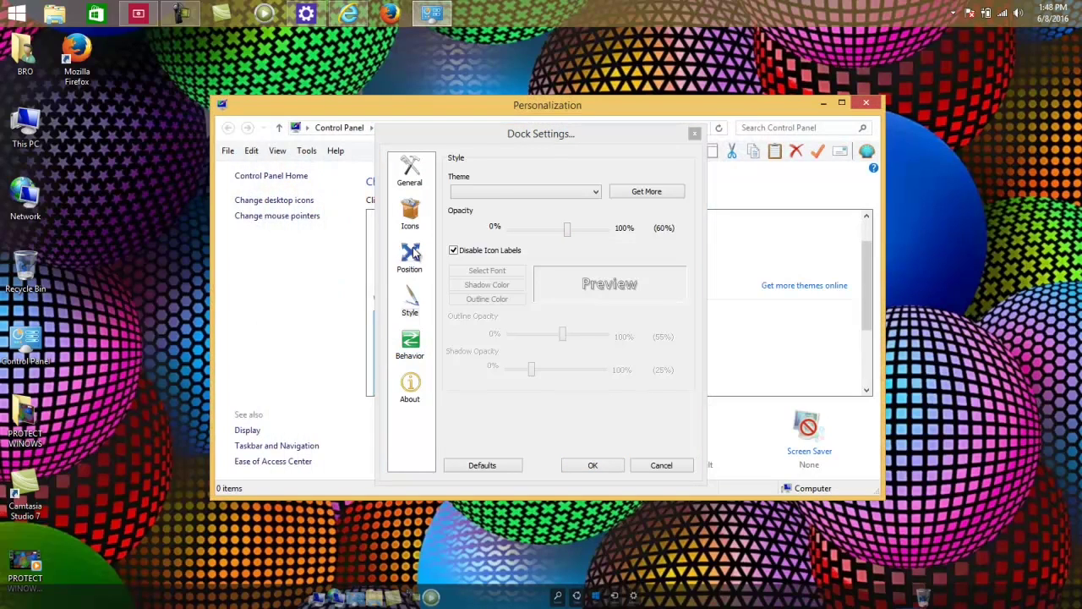
pyautogui.moveTo(538, 131); pyautogui.dragTo(822, 179)
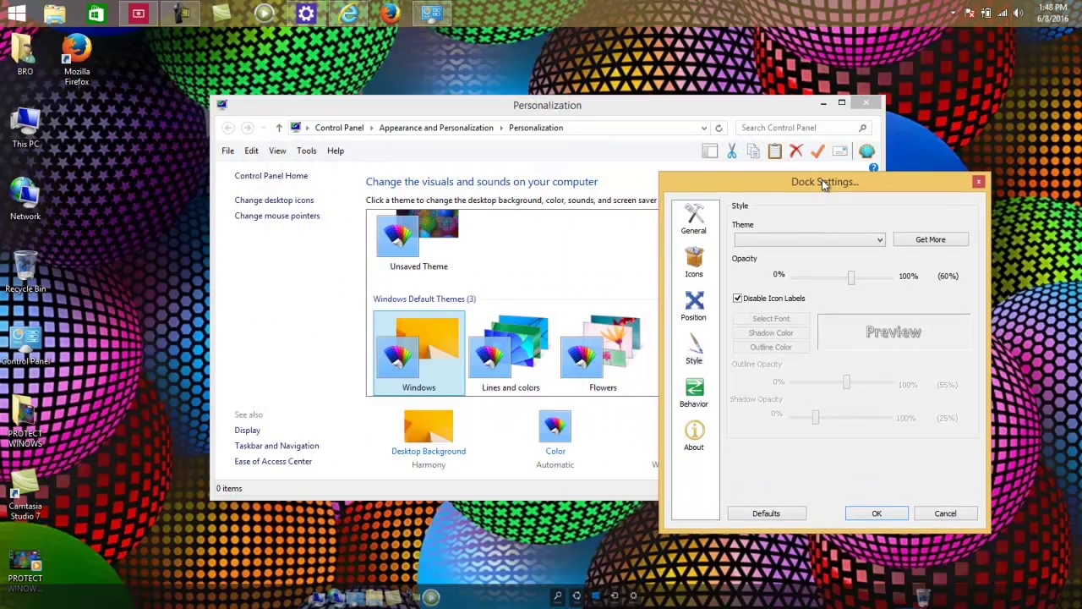
pyautogui.click(464, 454)
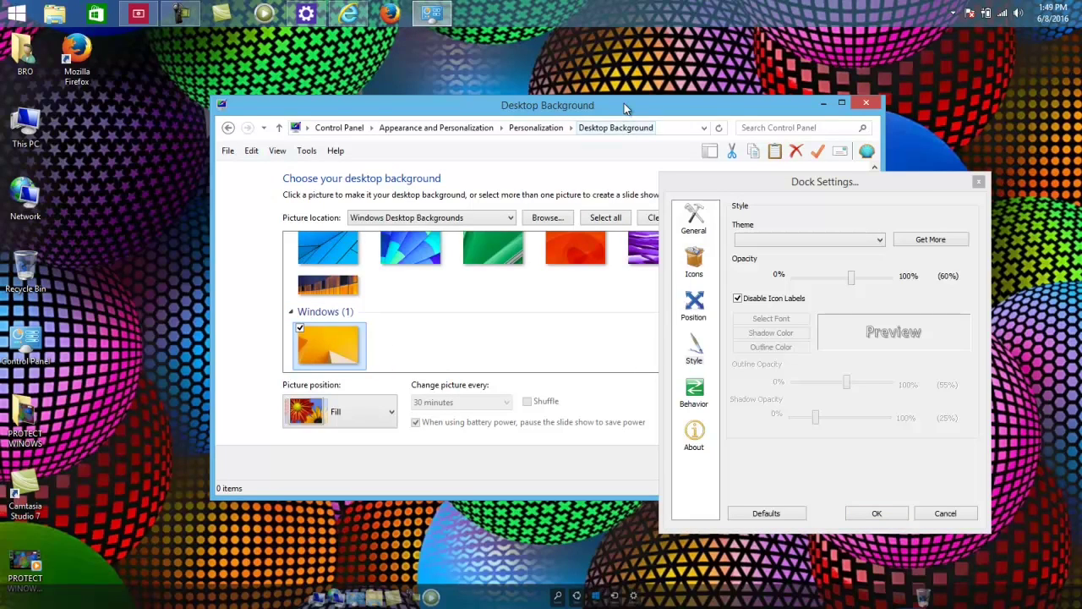
pyautogui.moveTo(624, 103); pyautogui.dragTo(455, 93)
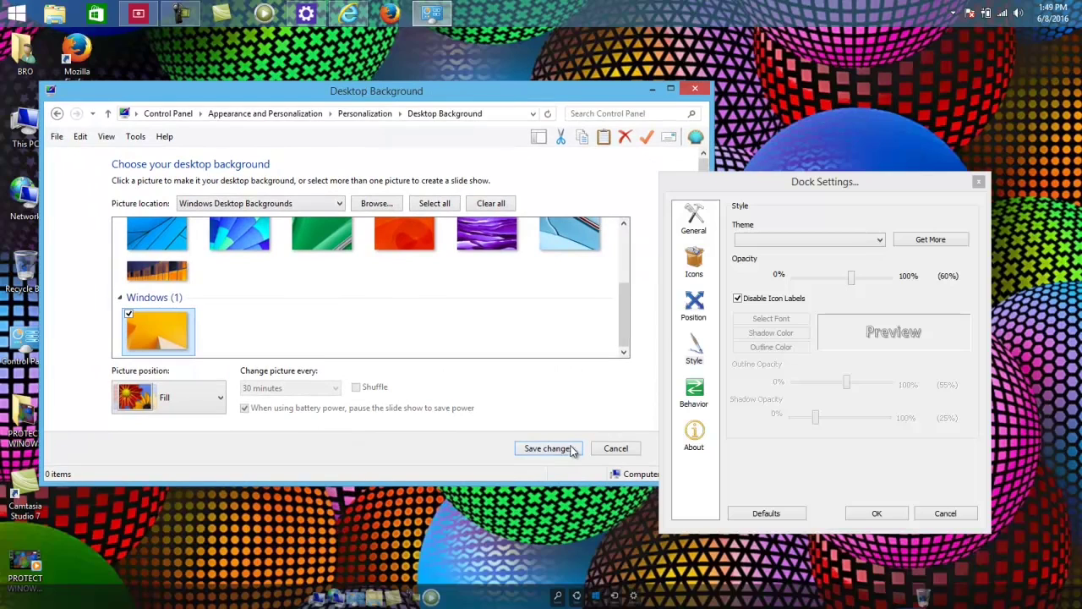
pyautogui.click(547, 448)
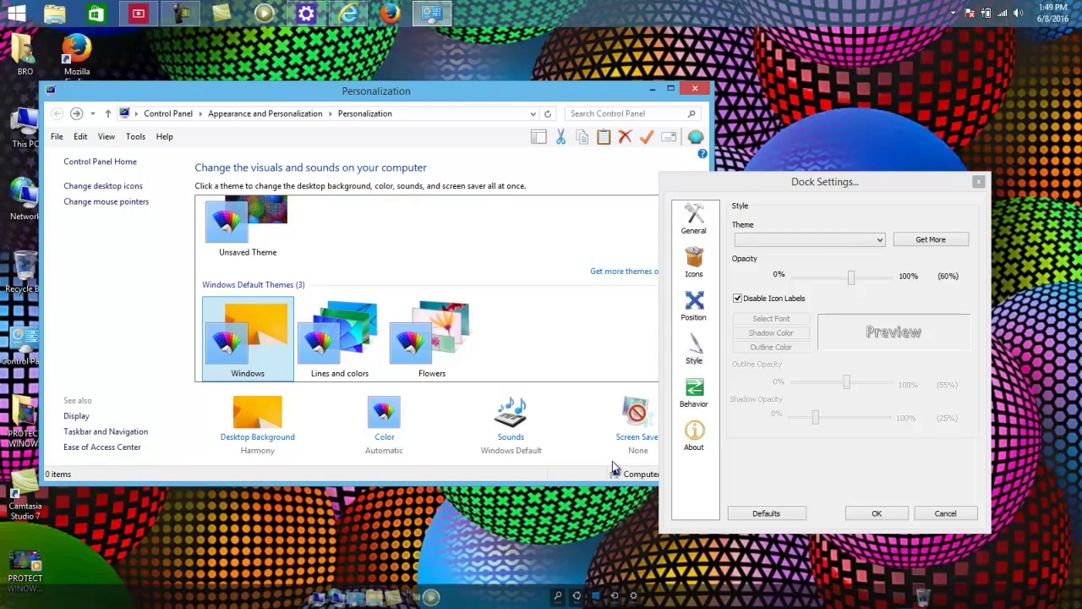
# Step: Switch the desktop background to the green picture and back to the yellow Windows one, save it, and close Personalization
pyautogui.click(282, 444)
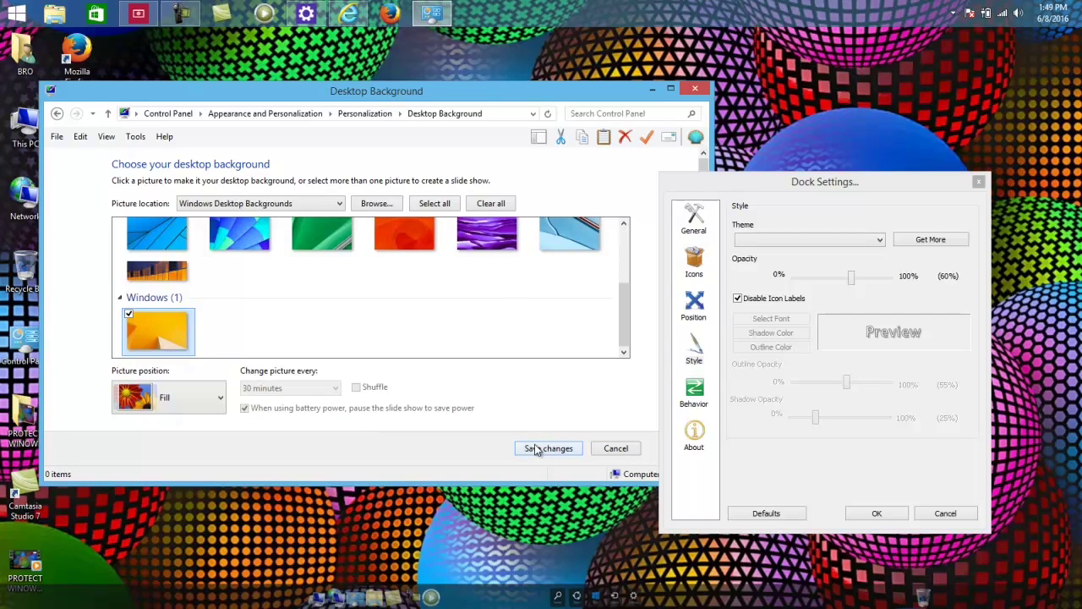
pyautogui.click(312, 233)
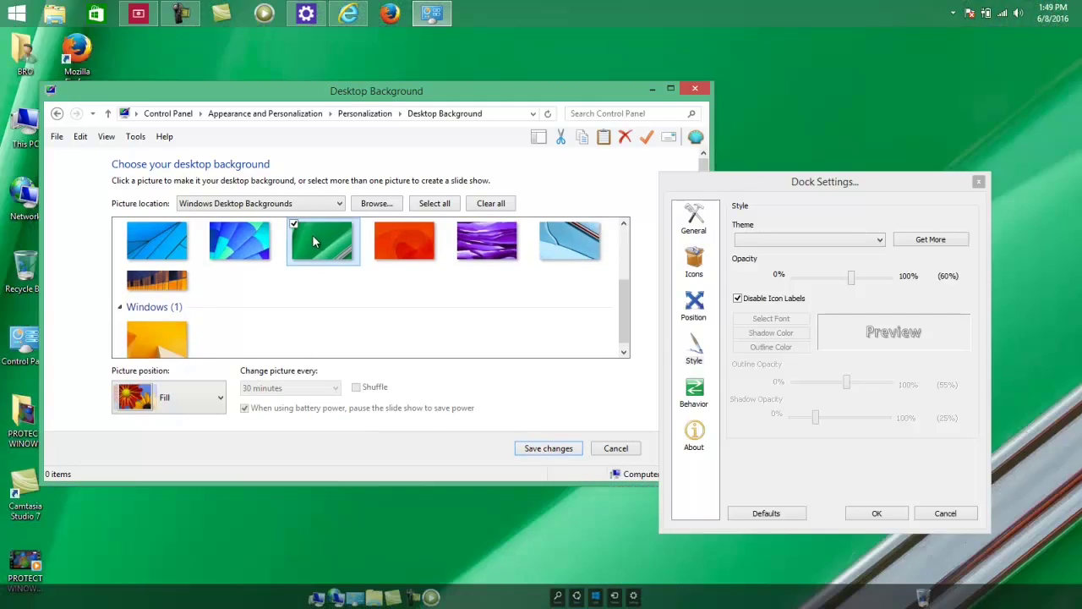
pyautogui.click(157, 339)
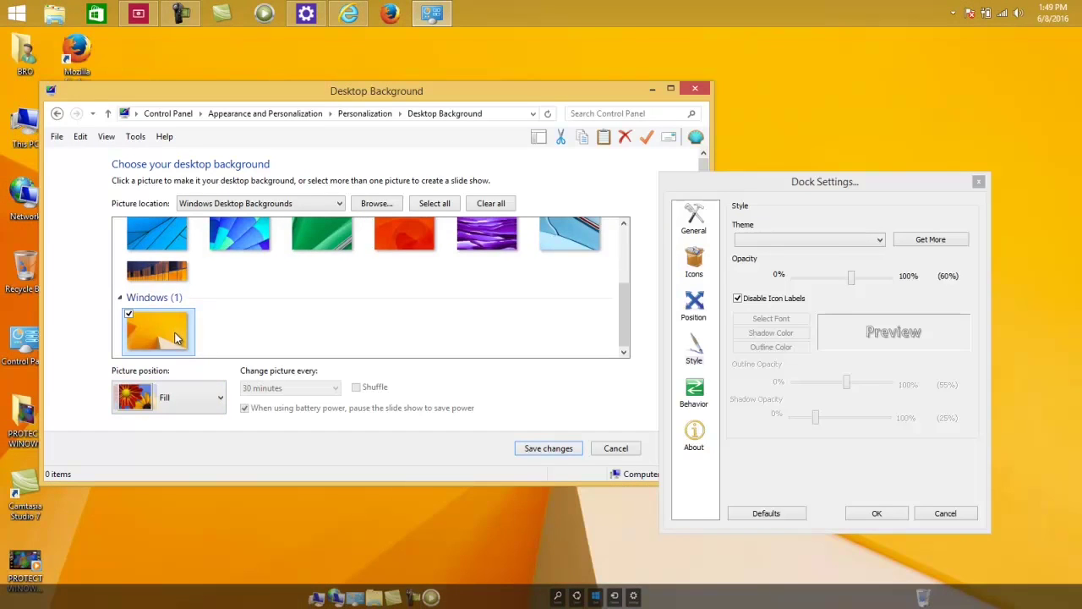
pyautogui.click(543, 450)
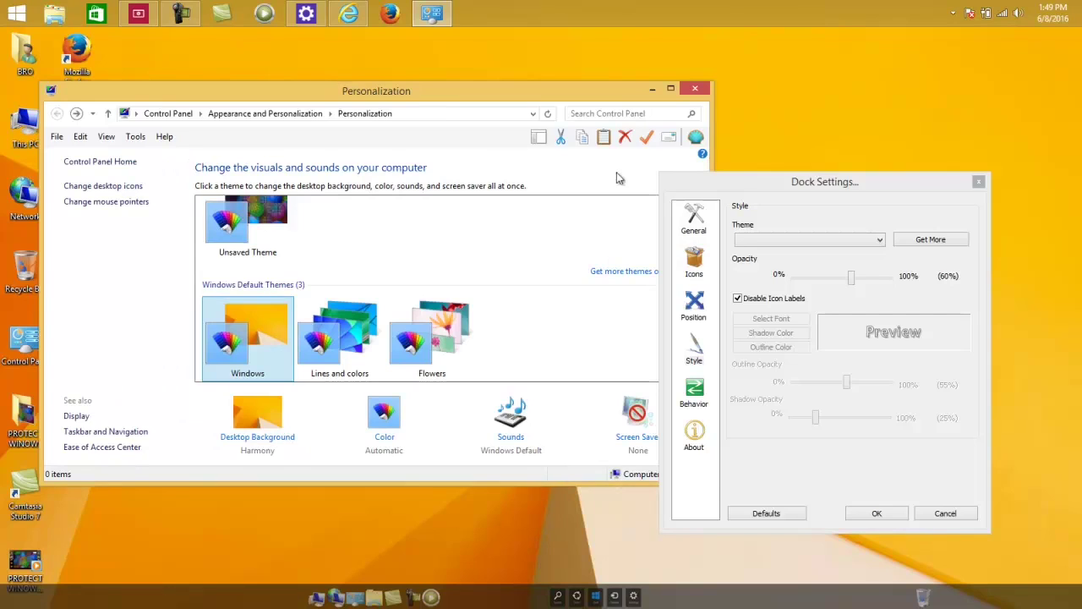
pyautogui.click(694, 90)
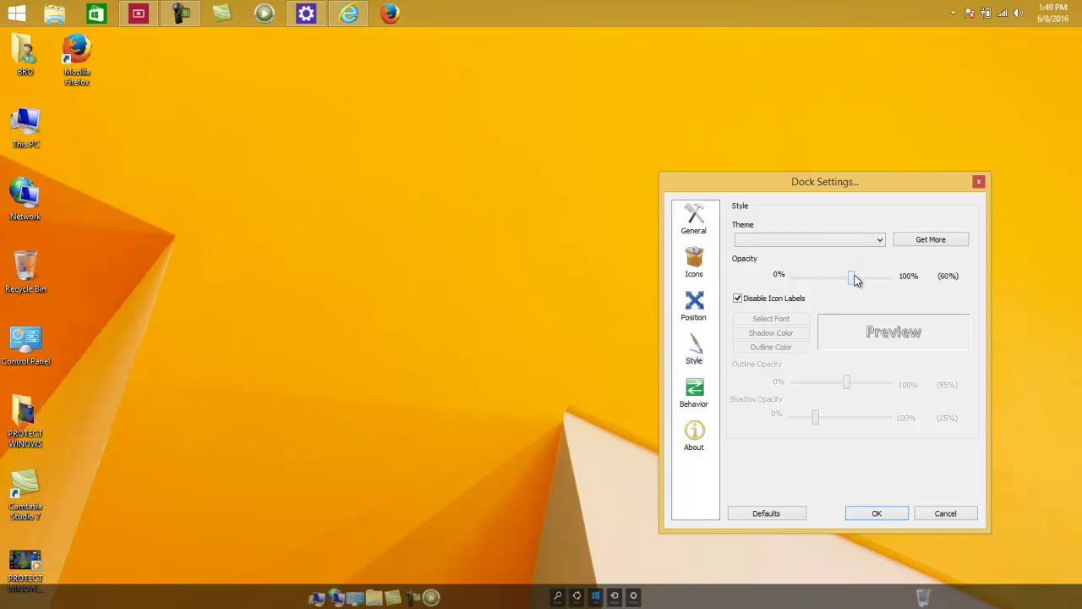
# Step: Try the dock's style opacity at 14%, set it to 100%, and accept the dock settings
pyautogui.moveTo(856, 280); pyautogui.dragTo(807, 286)
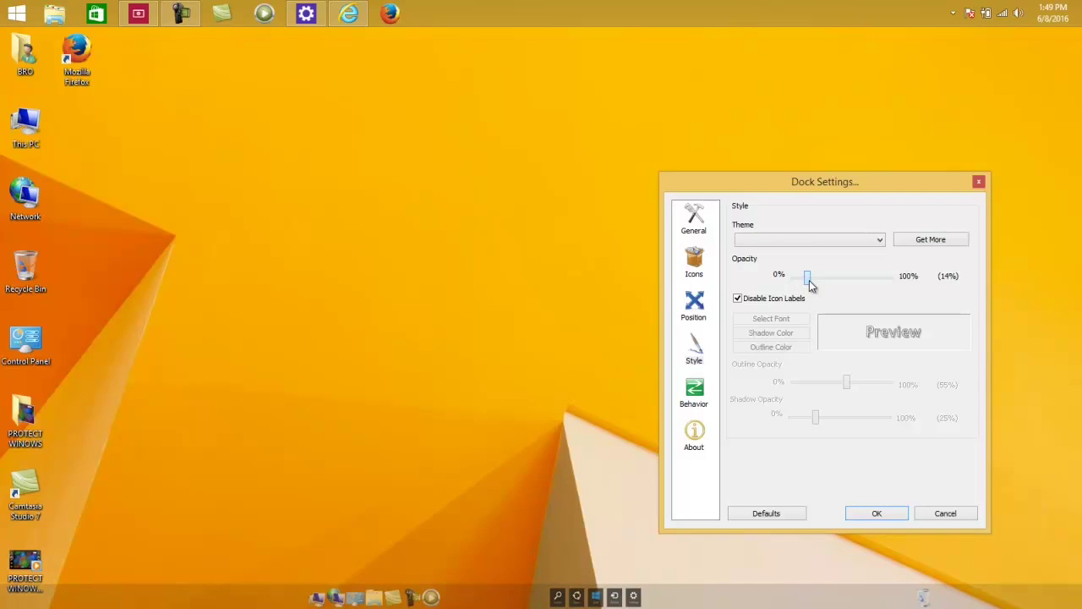
pyautogui.moveTo(810, 285); pyautogui.dragTo(984, 294)
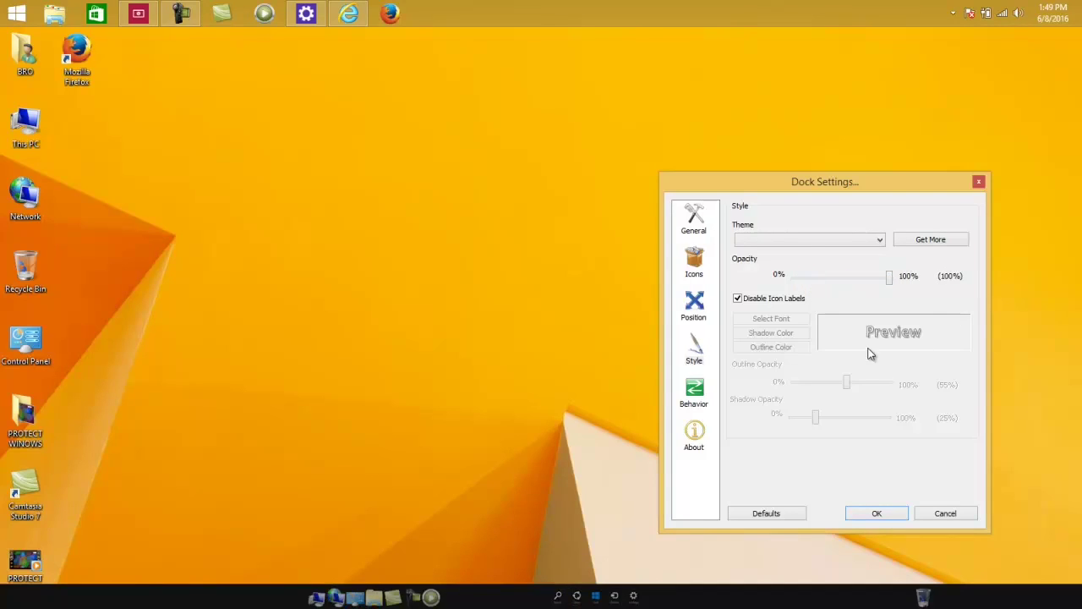
pyautogui.click(877, 513)
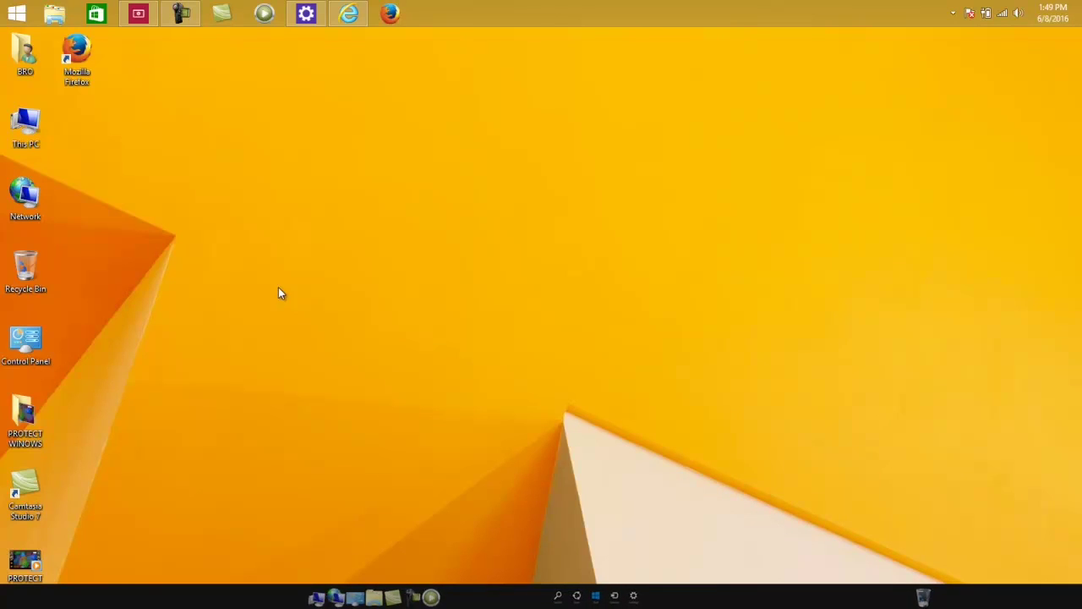
# Step: Start Firefox and complete the Import Wizard, importing Microsoft Internet Explorer's data and its home page
pyautogui.rightClick(370, 143)
pyautogui.click(306, 126)
pyautogui.click(389, 14)
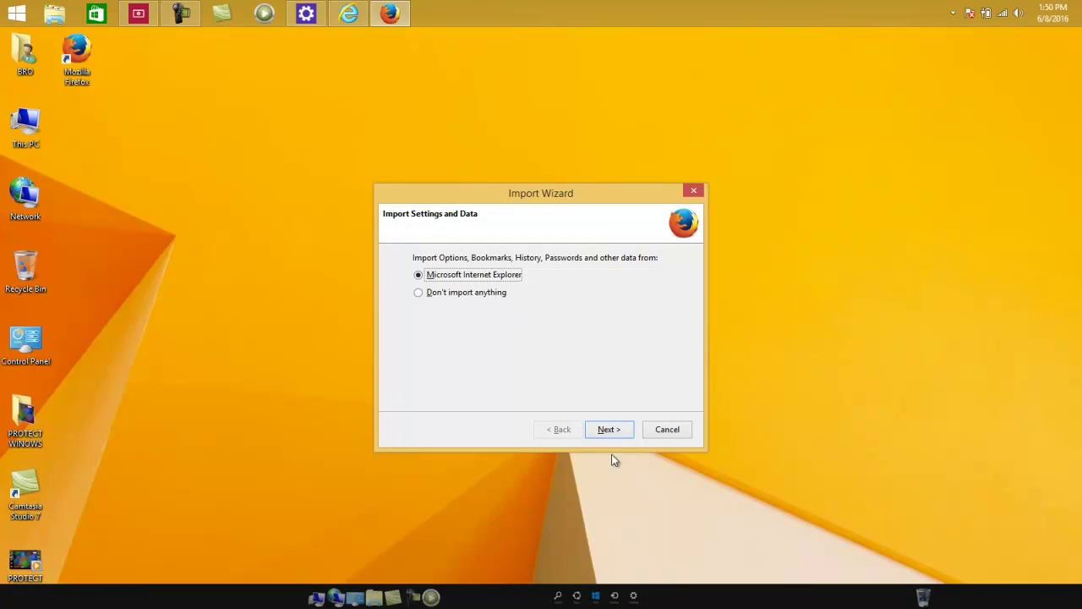
pyautogui.click(609, 430)
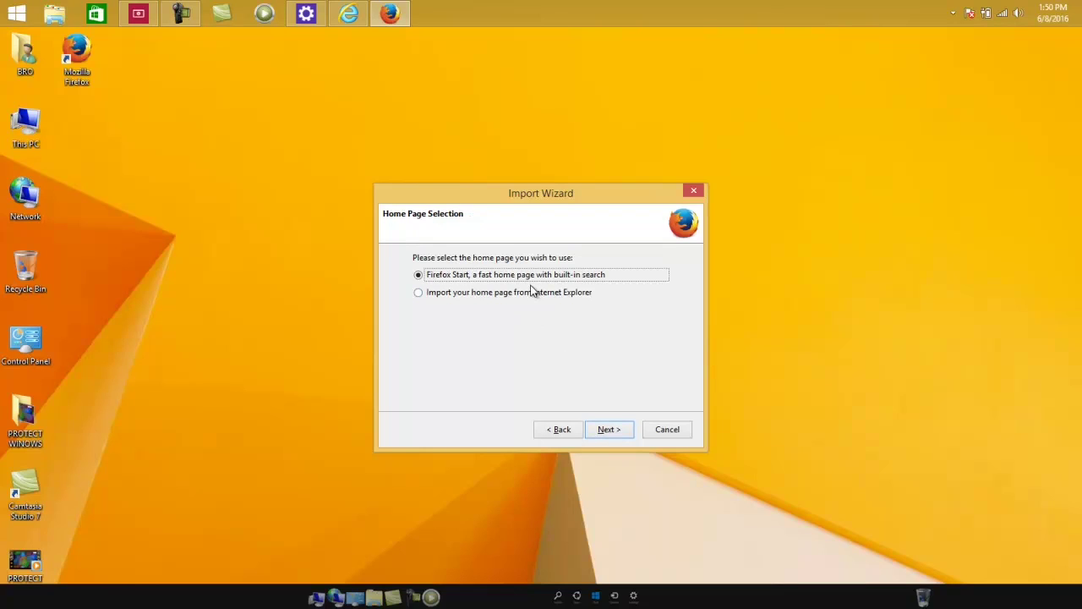
pyautogui.click(534, 294)
pyautogui.click(606, 436)
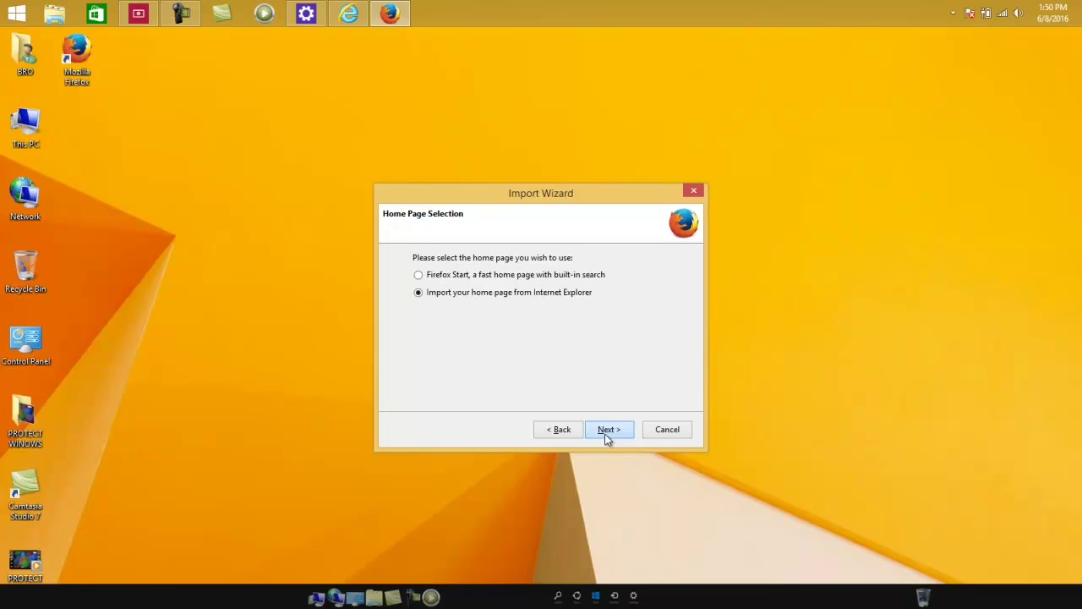
pyautogui.click(608, 431)
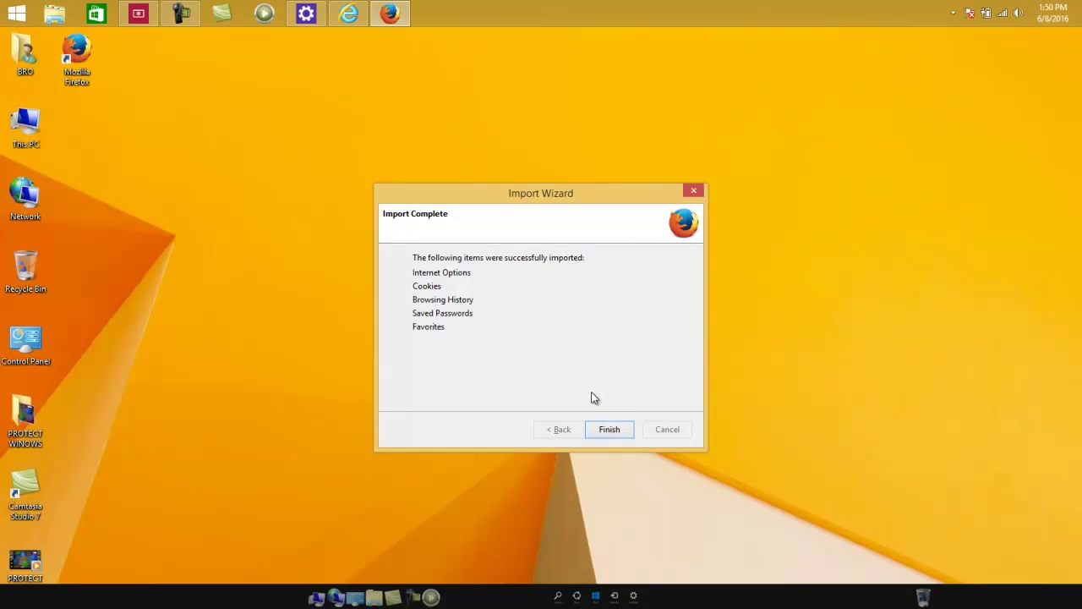
pyautogui.click(609, 432)
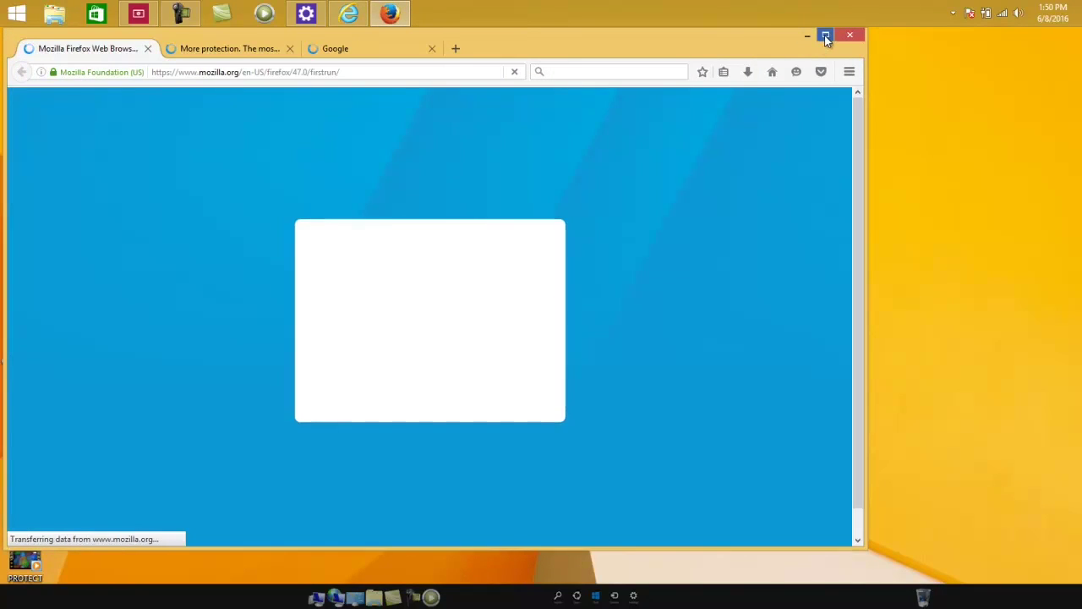
# Step: Maximize the Firefox window and close the protection page and the first-run page, leaving only the Google page open
pyautogui.click(825, 34)
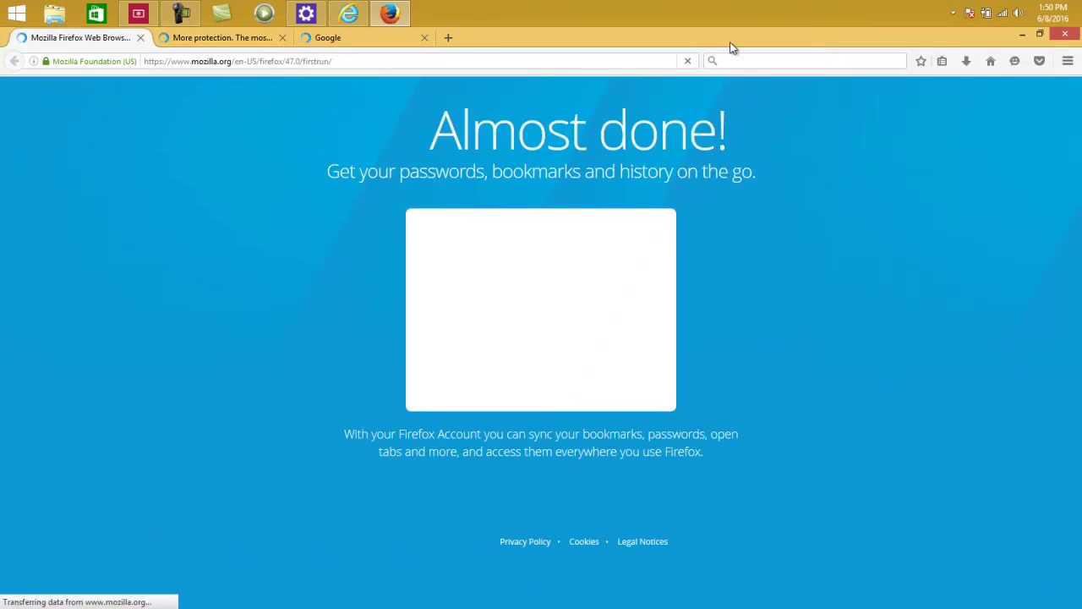
pyautogui.click(284, 38)
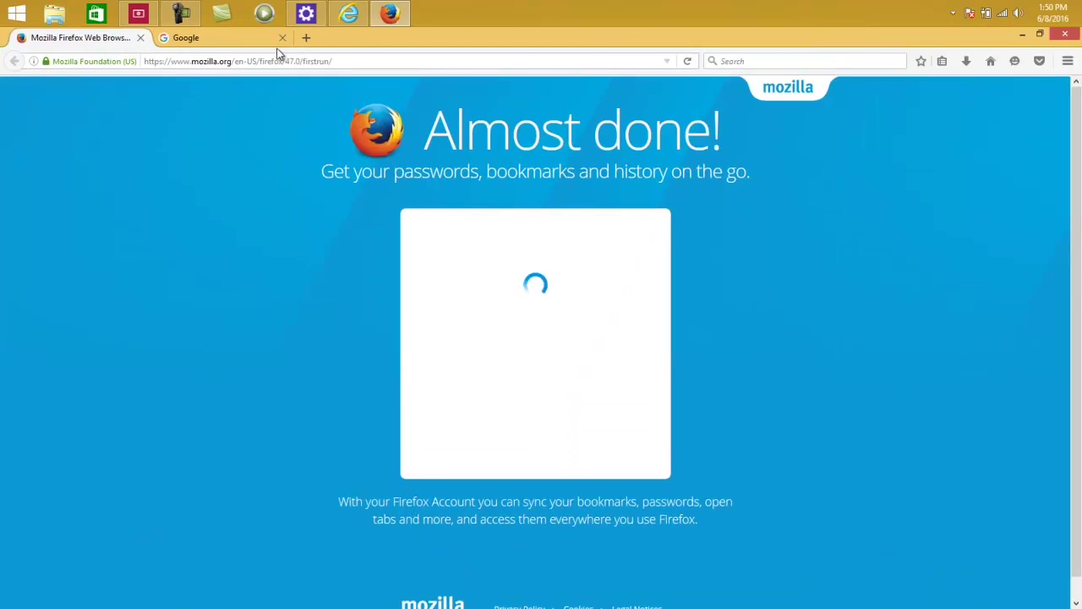
pyautogui.click(140, 38)
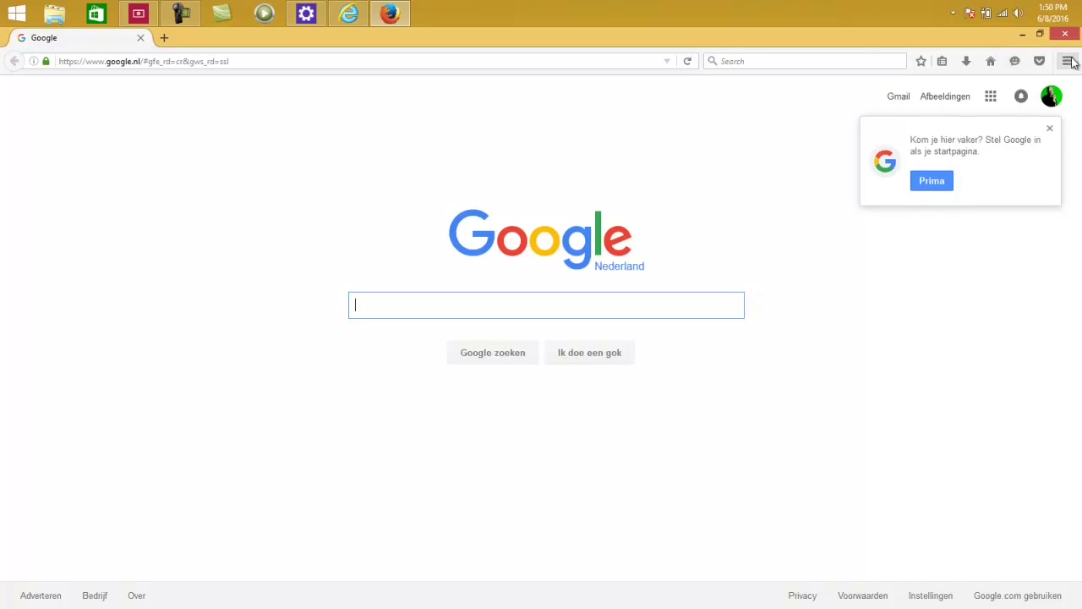
# Step: Check the installed extensions in the Add-ons Manager, and cancel closing the browser with its two tabs
pyautogui.click(1067, 60)
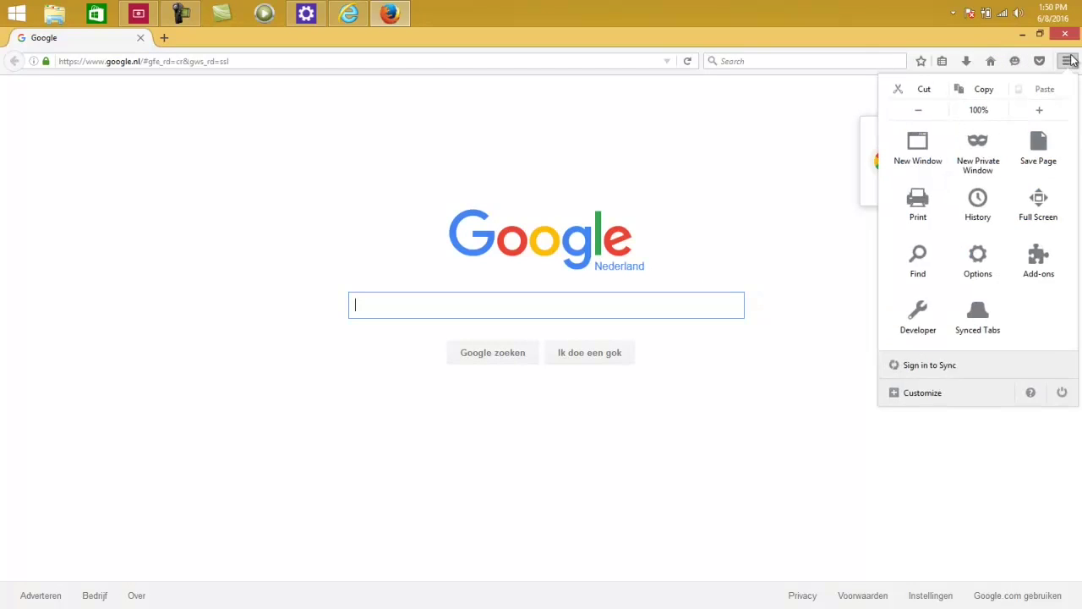
pyautogui.click(1039, 269)
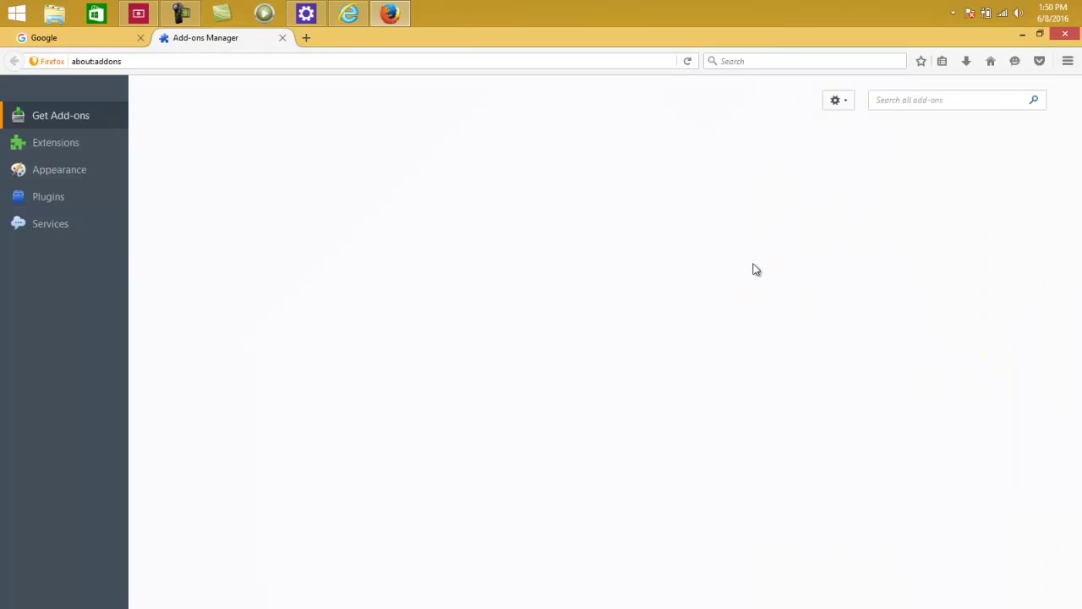
pyautogui.click(61, 143)
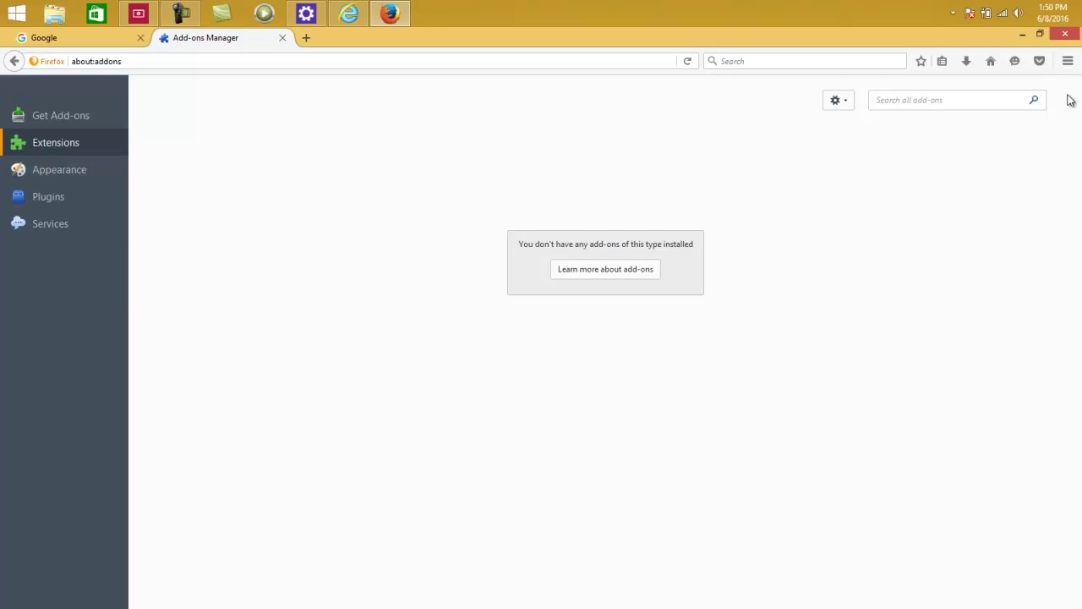
pyautogui.click(1065, 36)
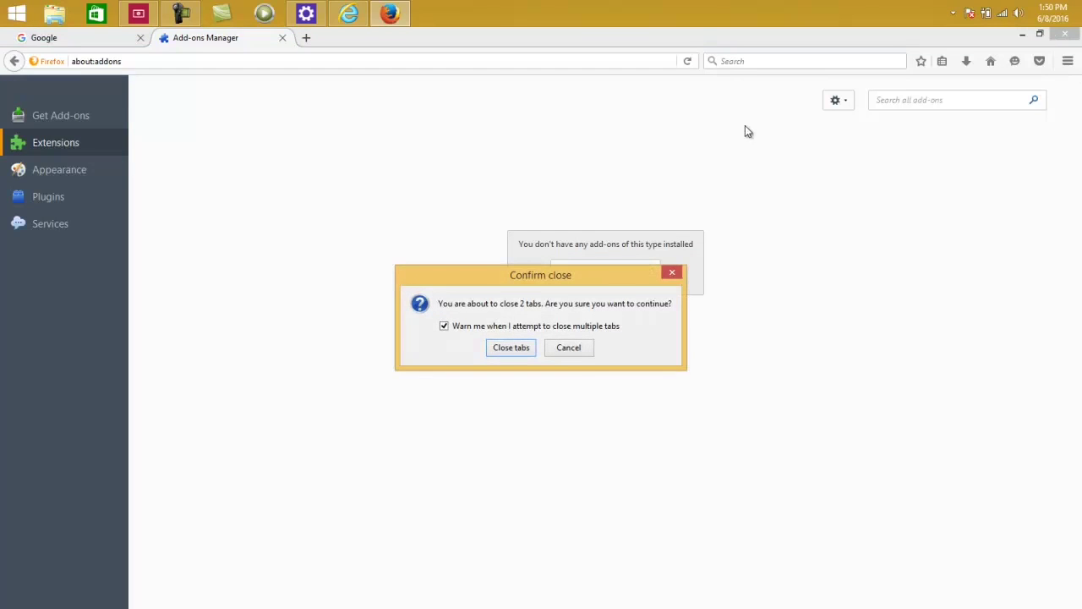
pyautogui.click(572, 347)
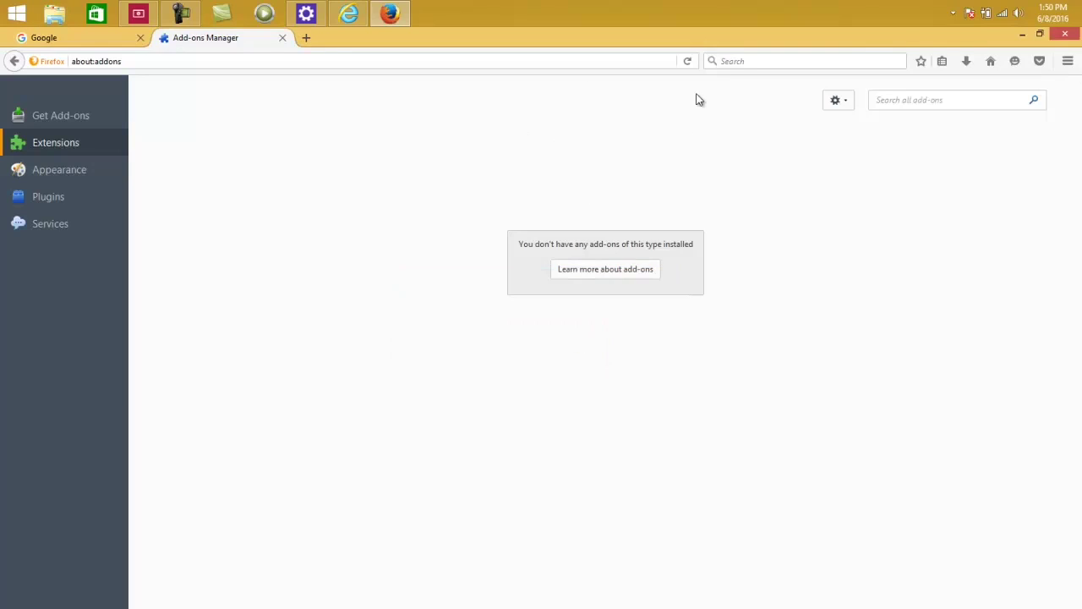
# Step: Load the Google home page and search for "start orbs windows"
pyautogui.click(991, 62)
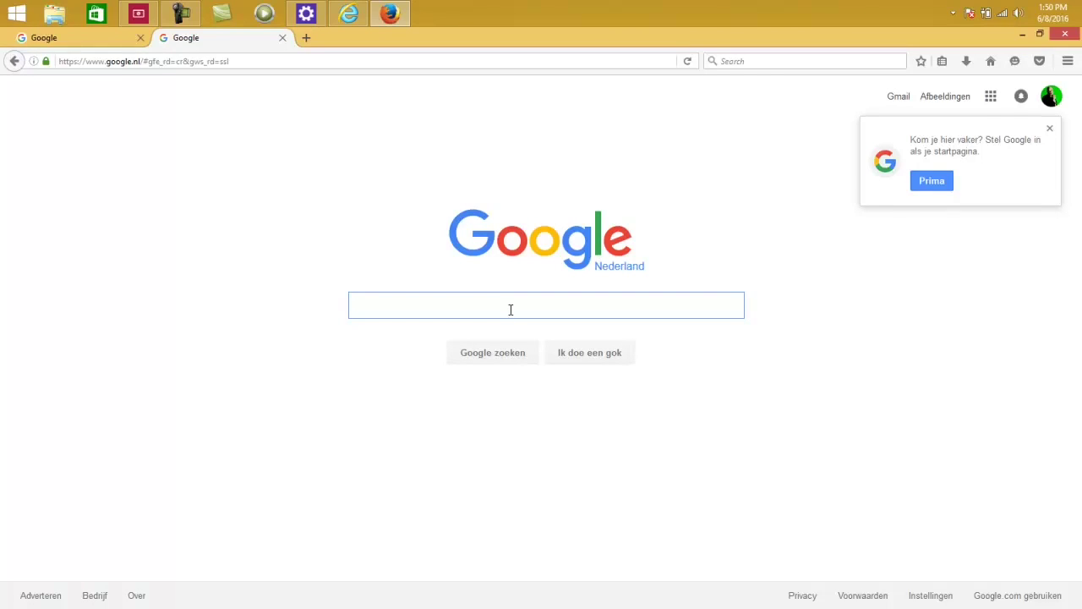
pyautogui.write('start')
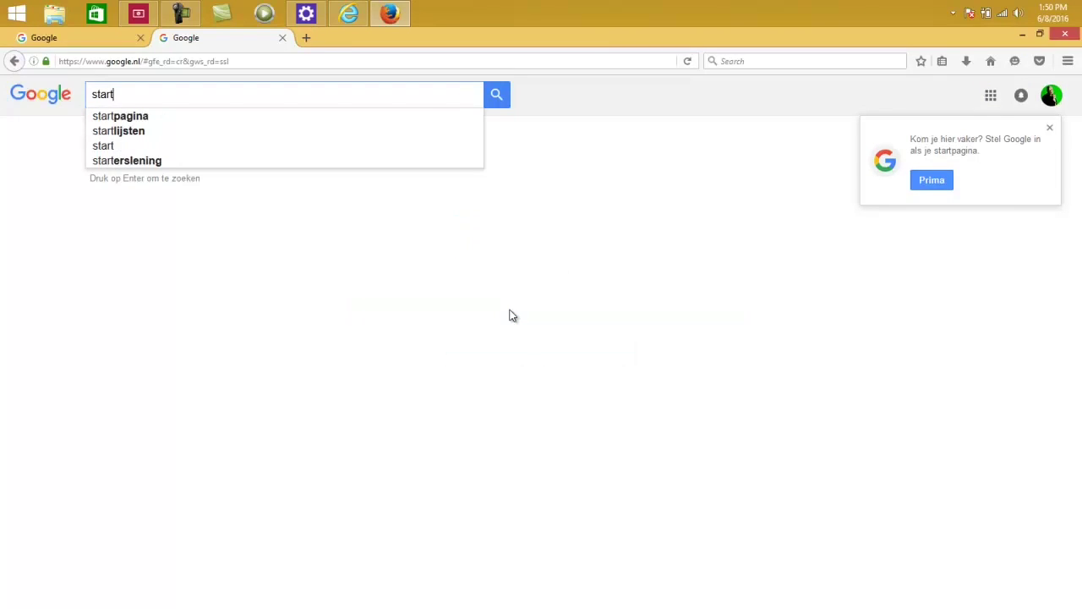
pyautogui.write(' or')
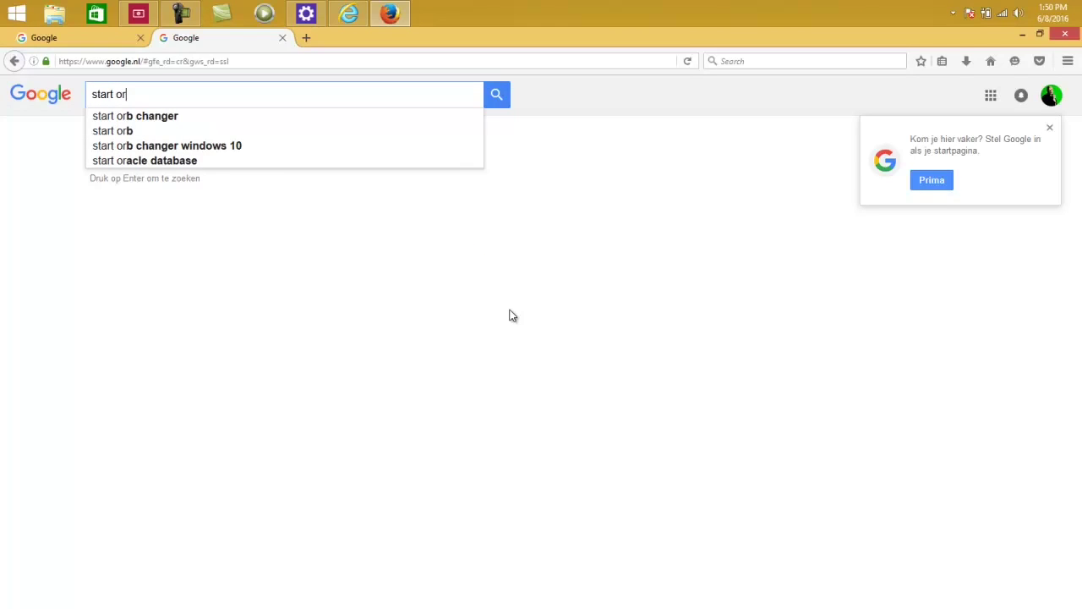
pyautogui.write('bs windows')
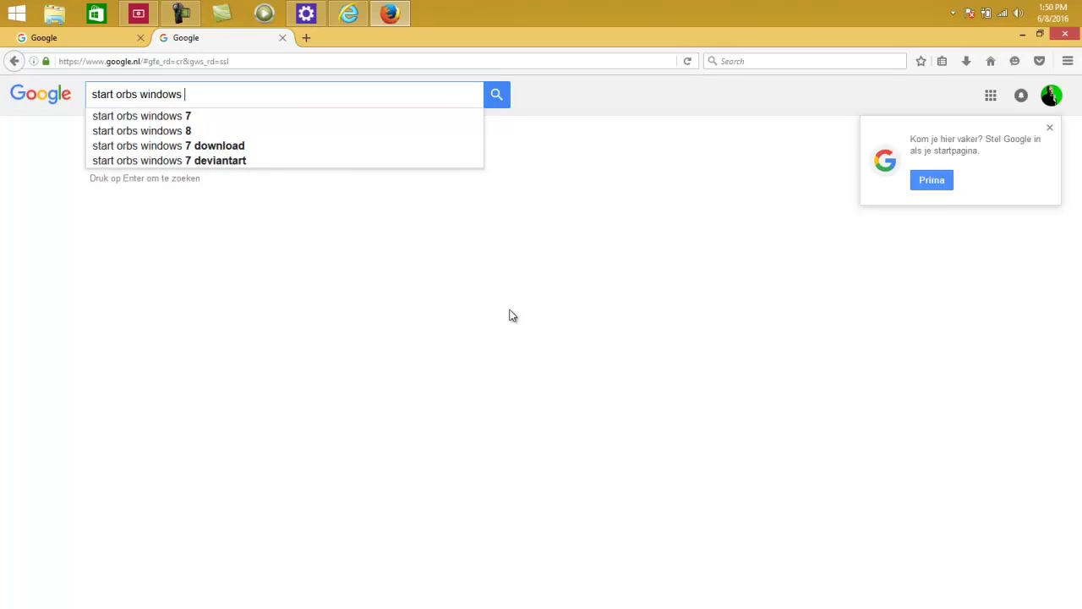
pyautogui.press('Return')
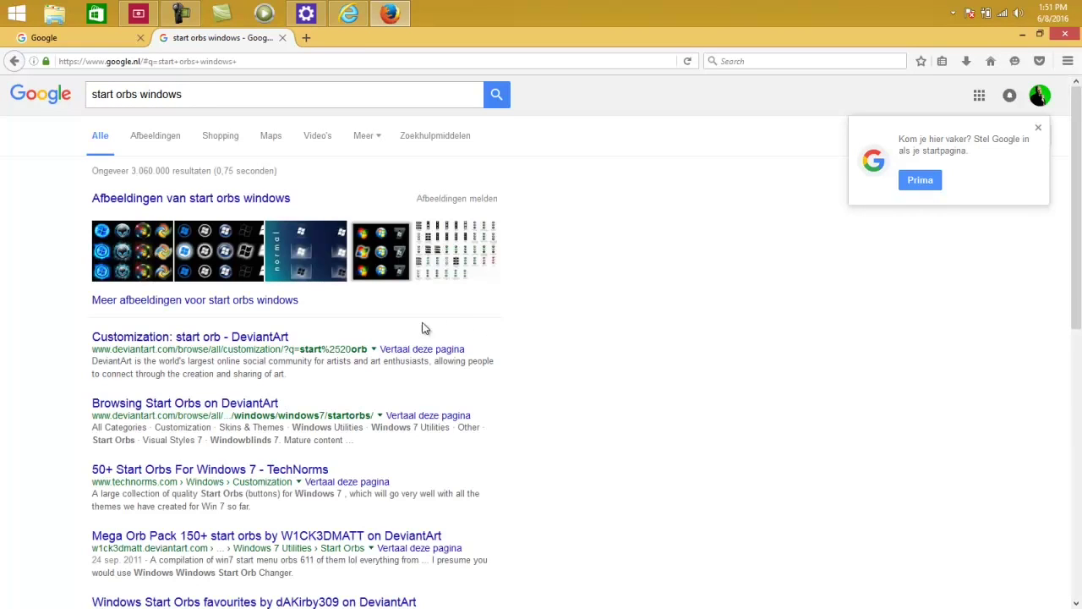
# Step: Look through DeviantArt's "Customization: start orb" result and return to the Google results
pyautogui.click(264, 345)
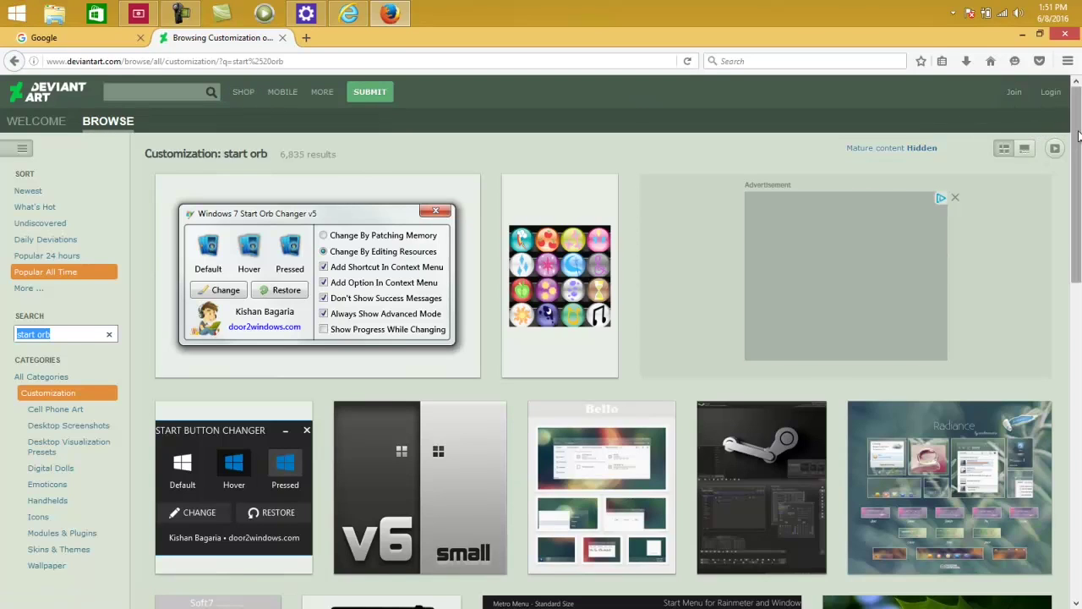
pyautogui.moveTo(1076, 131); pyautogui.dragTo(1078, 93)
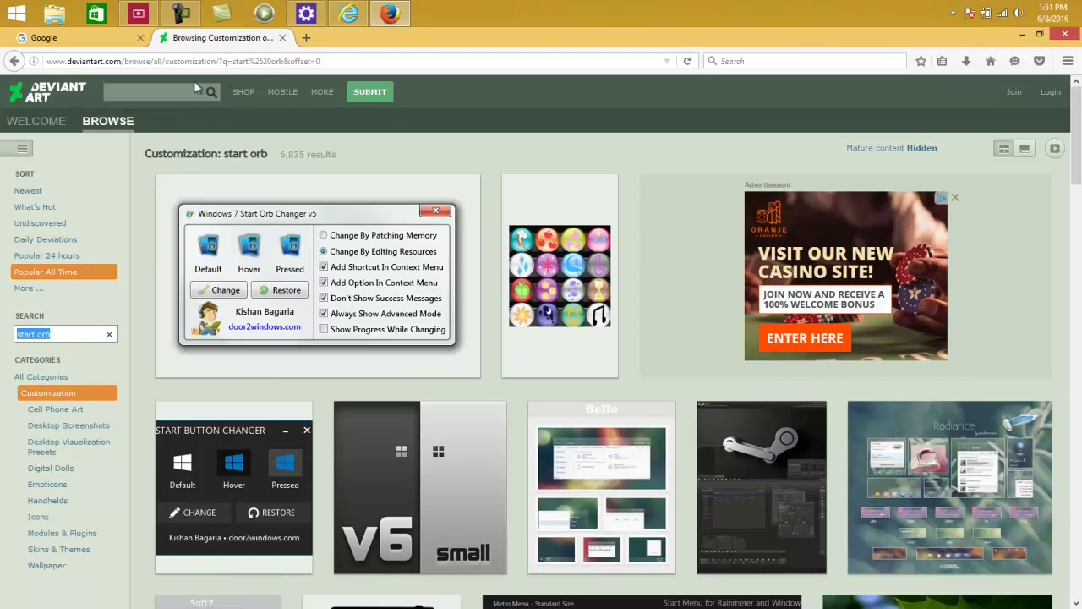
pyautogui.click(14, 60)
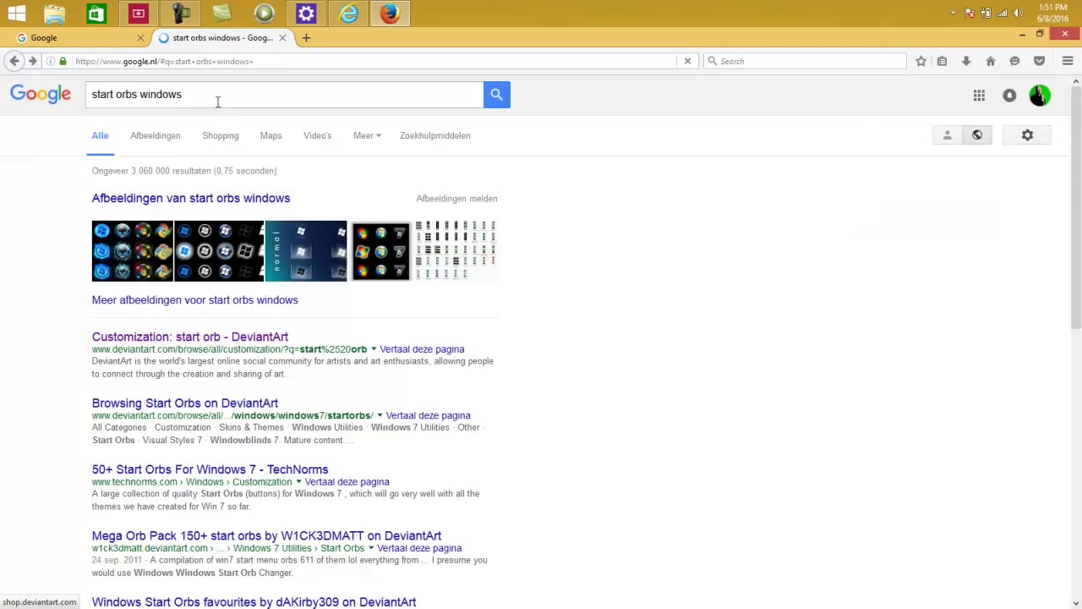
# Step: Replace the Google query with "windows 8 start orb yellow" and run the search
pyautogui.moveTo(217, 102); pyautogui.dragTo(94, 96)
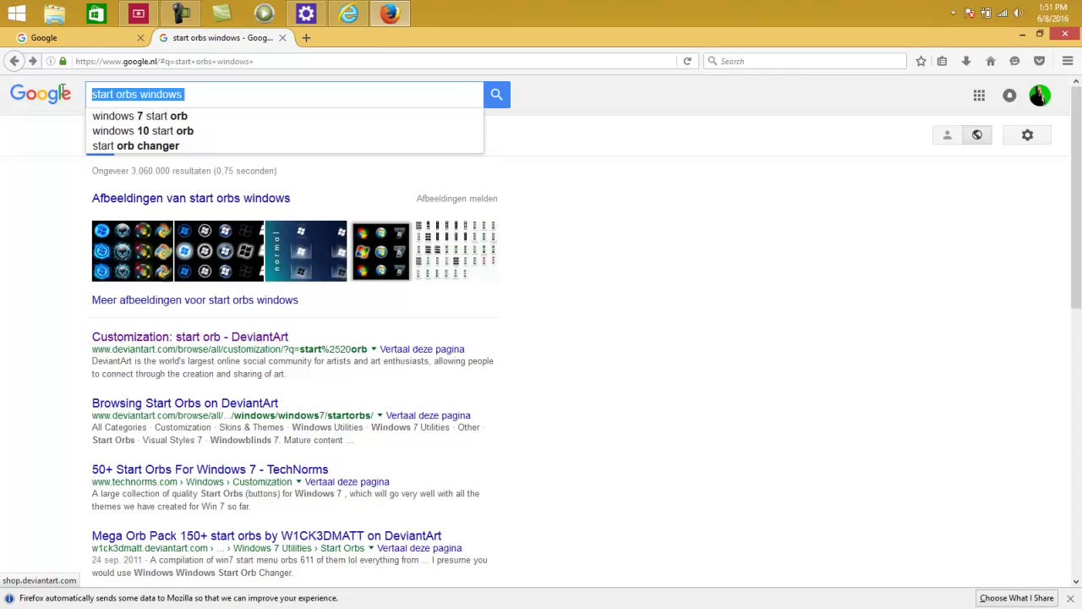
pyautogui.write('windows 8 ')
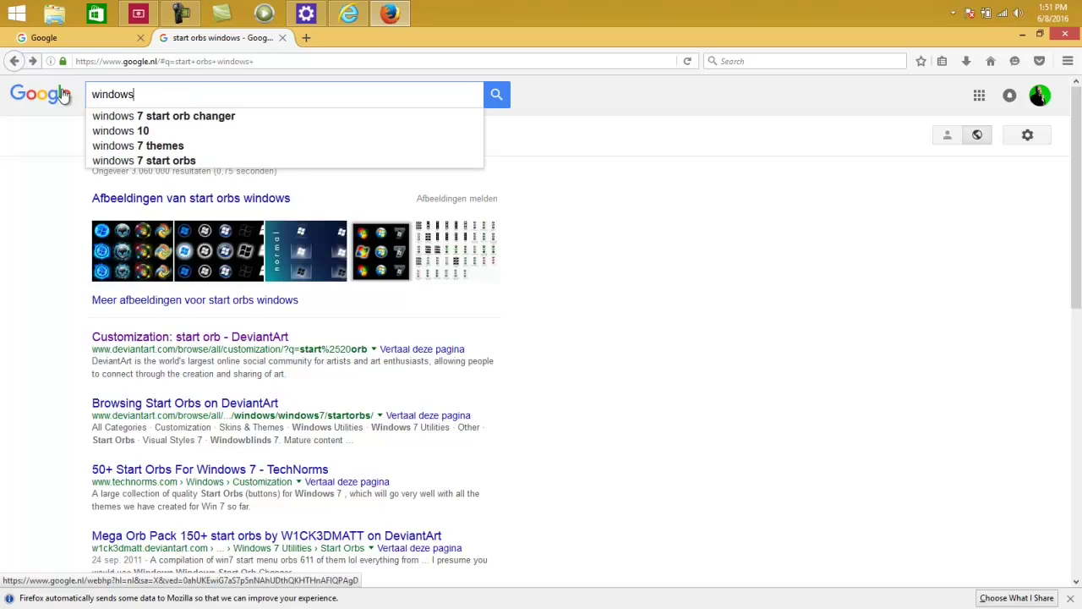
pyautogui.write('start')
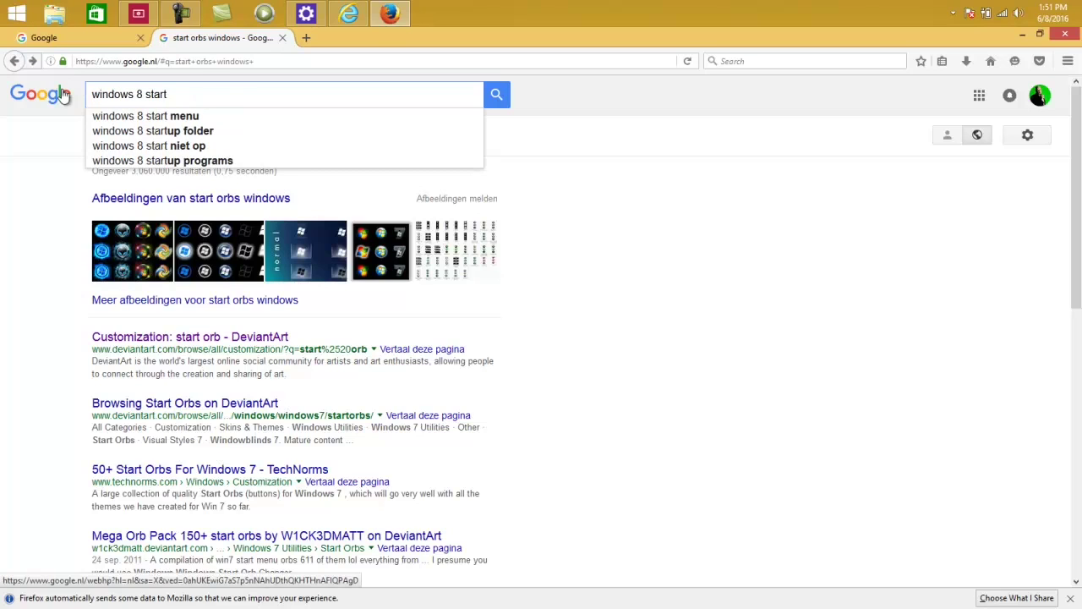
pyautogui.write(' orb ')
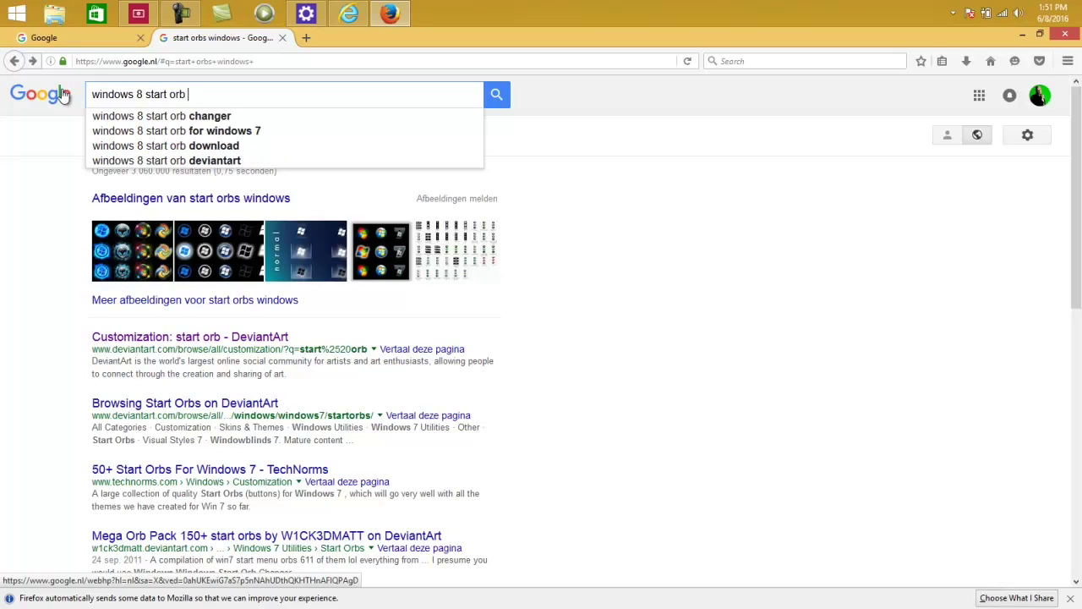
pyautogui.write('yellow')
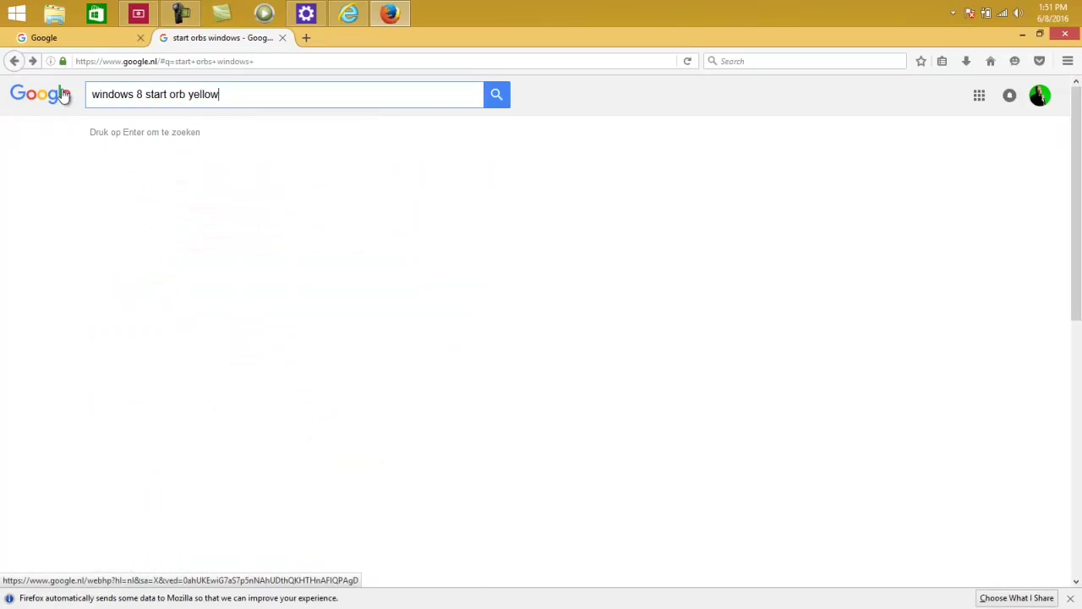
pyautogui.press('Return')
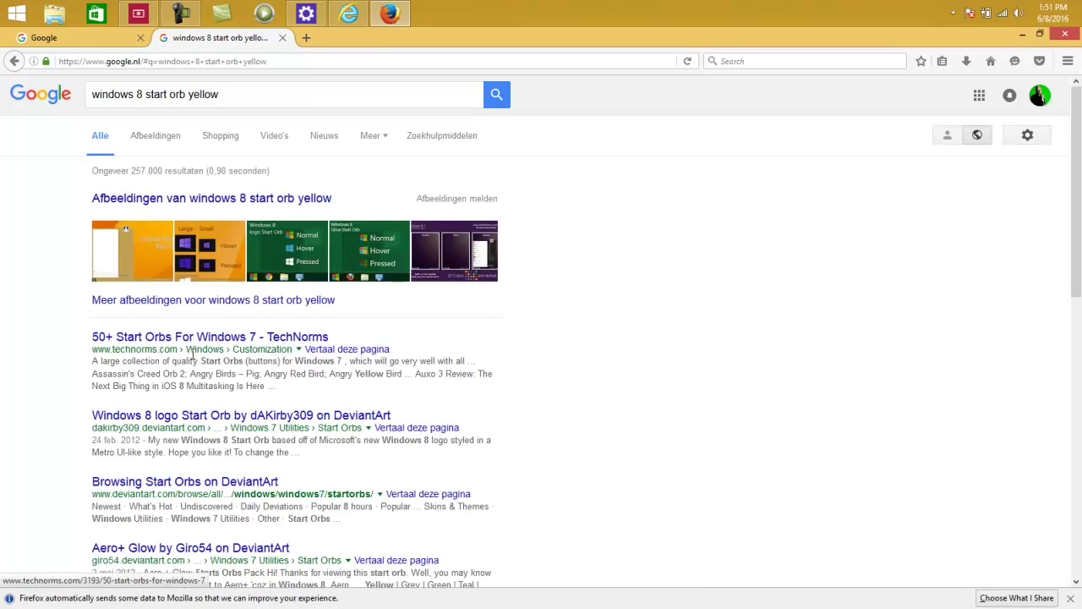
# Step: Download the "Windows 8 logo Start Orb" ZIP from its DeviantArt page, opening it with Windows Explorer, and minimize the browser
pyautogui.click(195, 422)
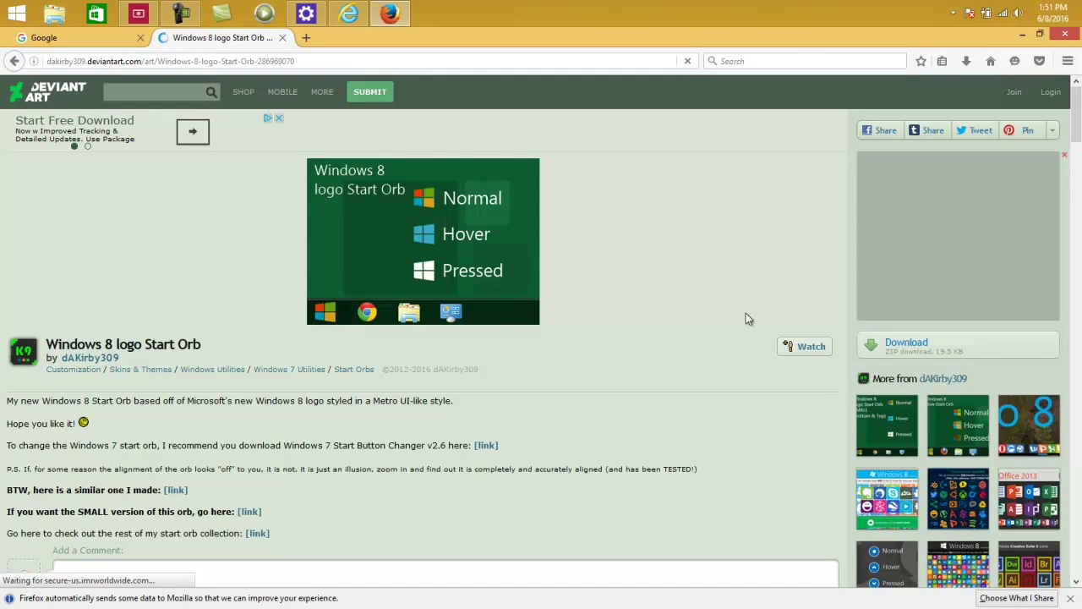
pyautogui.click(911, 341)
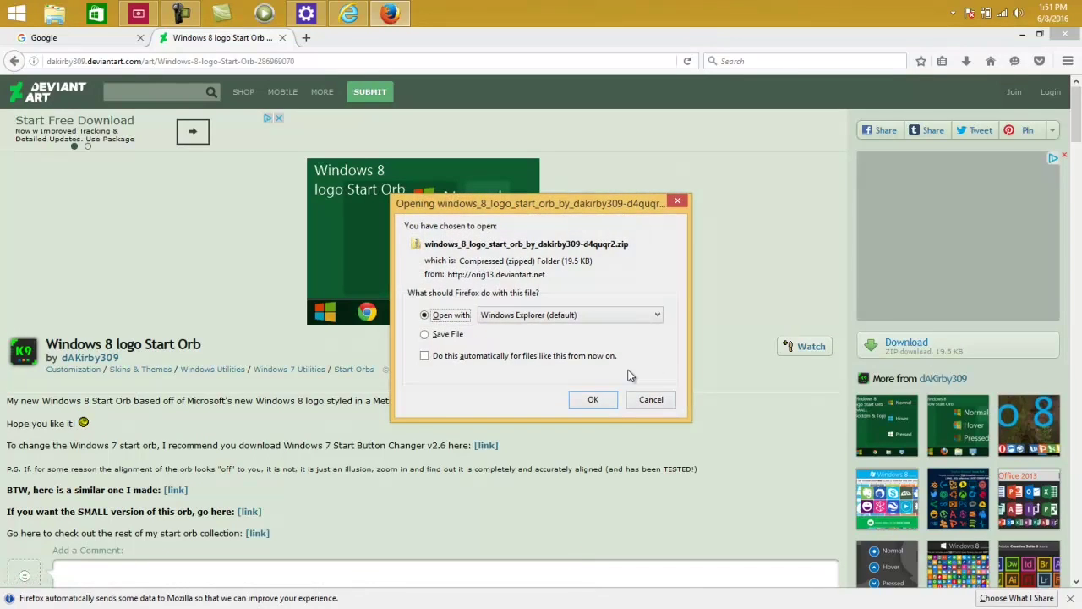
pyautogui.click(592, 399)
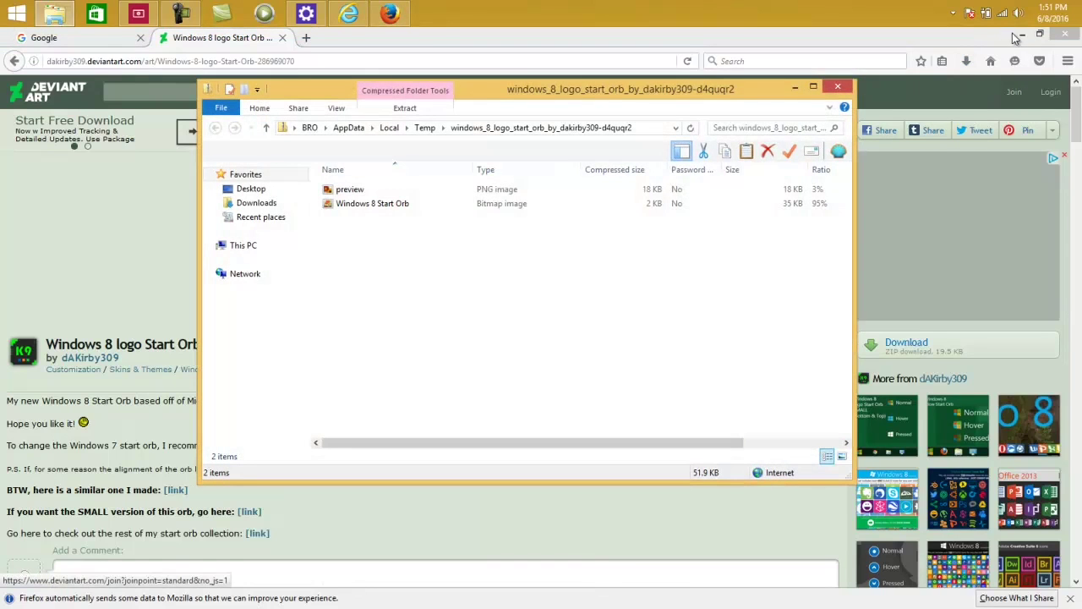
pyautogui.click(1019, 35)
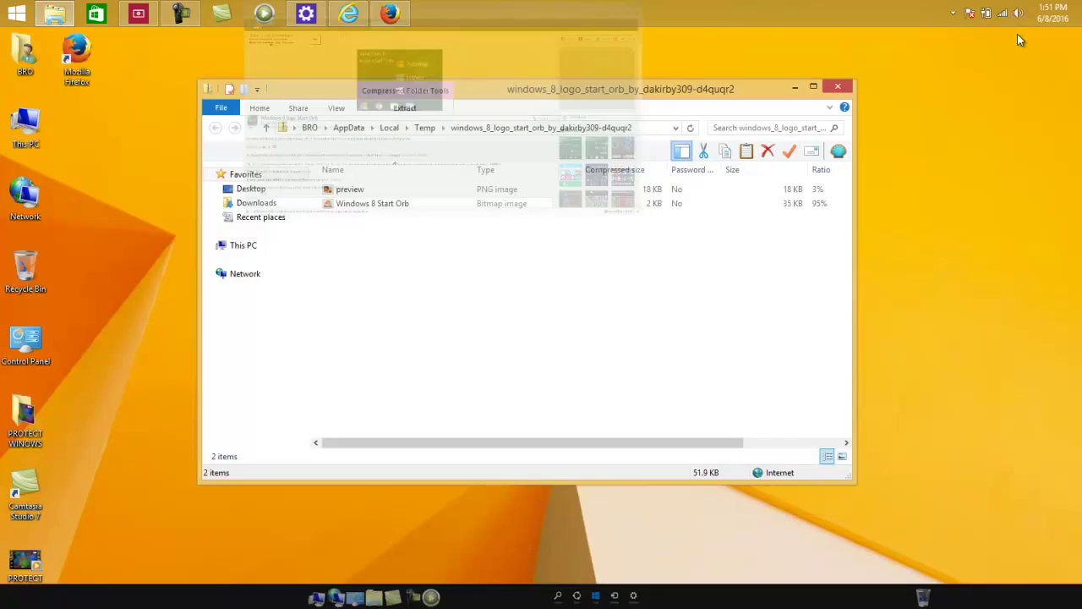
# Step: Create a folder named "orb" on Local Disk (C:)
pyautogui.doubleClick(23, 131)
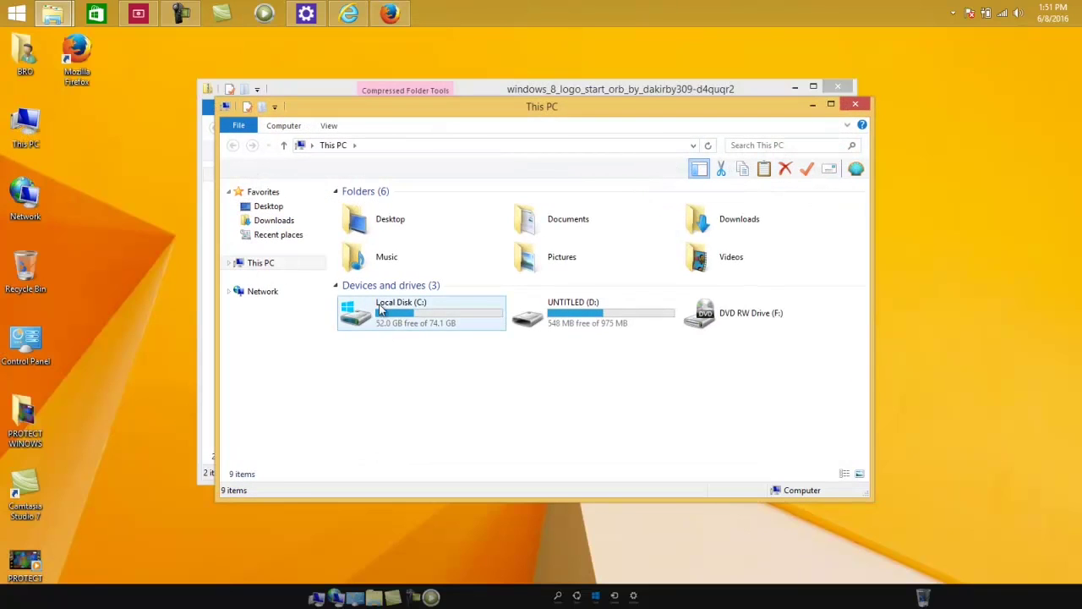
pyautogui.doubleClick(379, 306)
pyautogui.rightClick(393, 398)
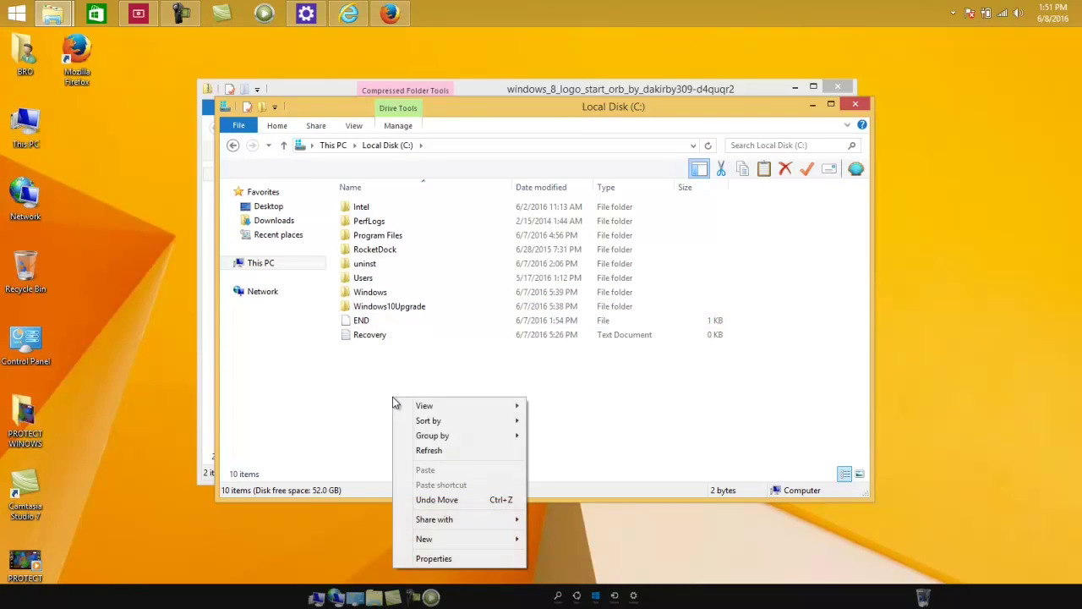
pyautogui.moveTo(456, 535)
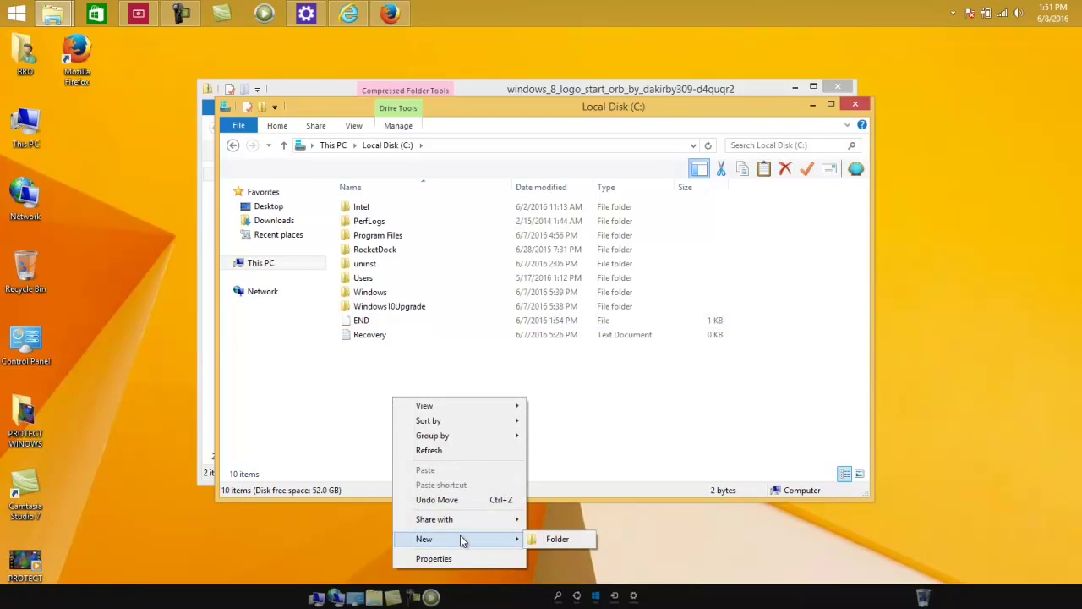
pyautogui.click(536, 538)
pyautogui.write('orb')
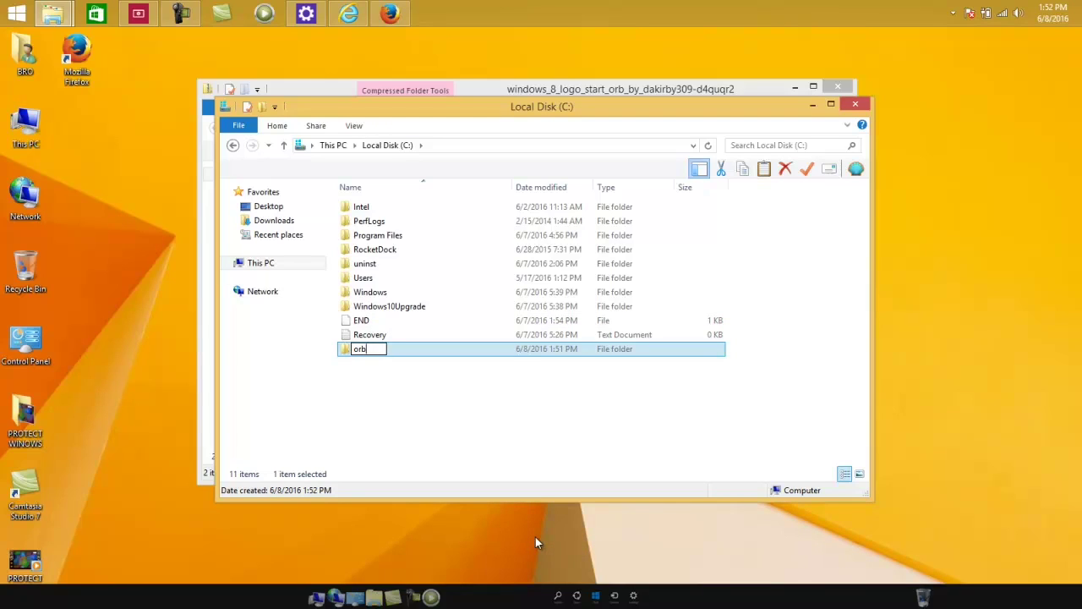
pyautogui.press('Return')
# Step: Open the orb folder and copy the preview and Windows 8 Start Orb images into it from the downloaded ZIP
pyautogui.press('Return')
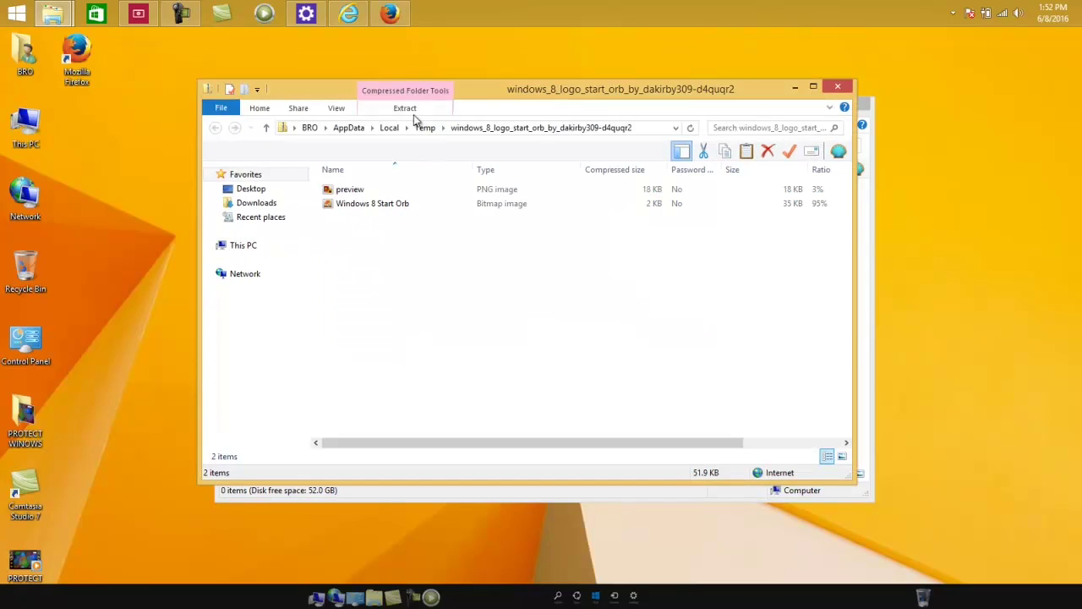
pyautogui.moveTo(501, 86); pyautogui.dragTo(831, 192)
pyautogui.moveTo(712, 340); pyautogui.dragTo(477, 317)
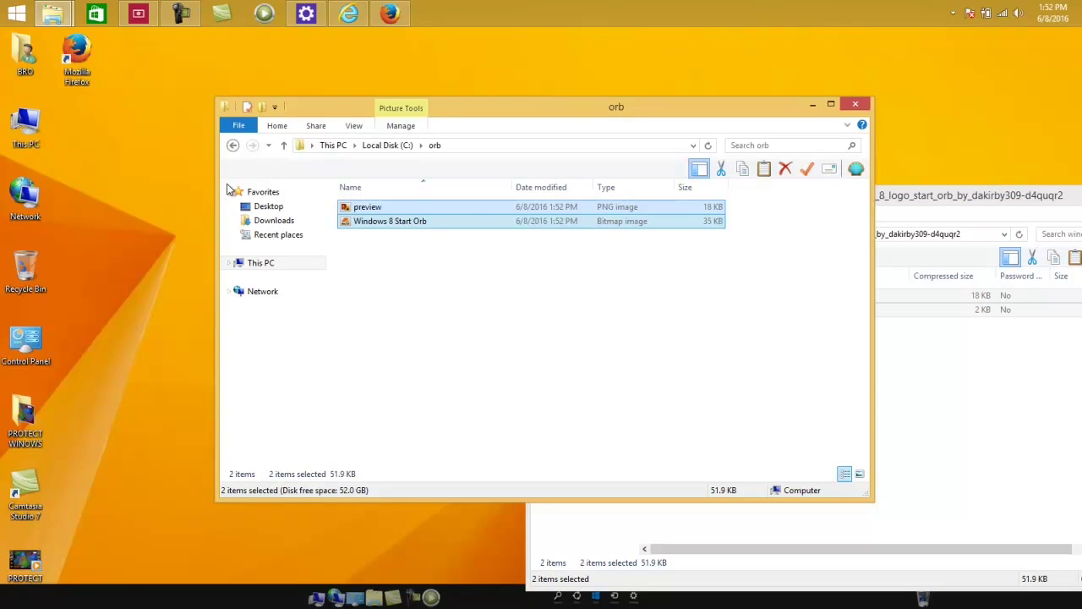
# Step: In the Classic Start Menu settings, enable Replace Start button with the Custom style
pyautogui.rightClick(19, 14)
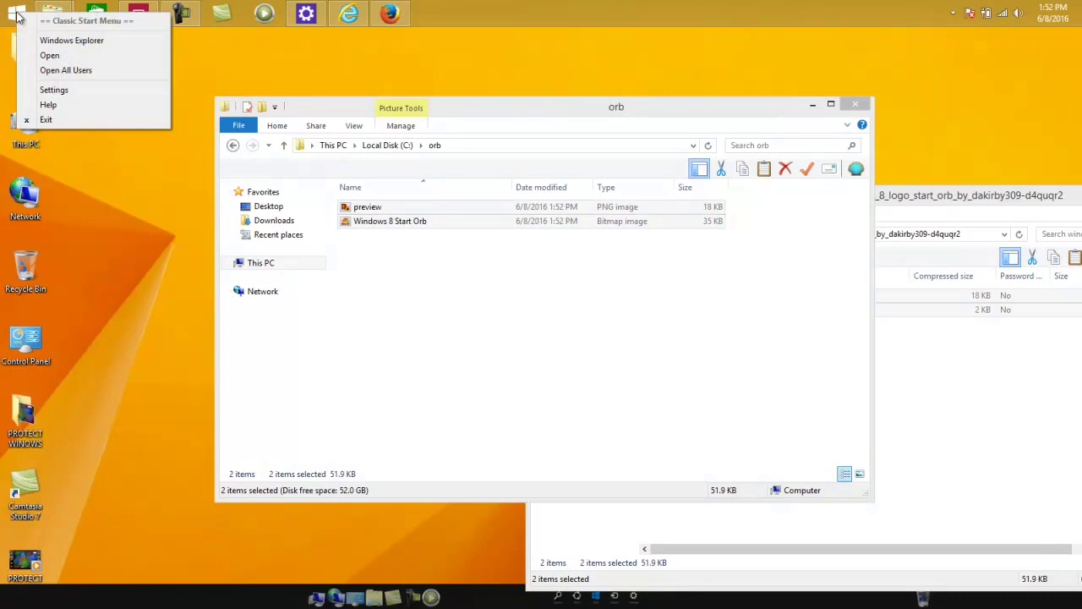
pyautogui.click(60, 90)
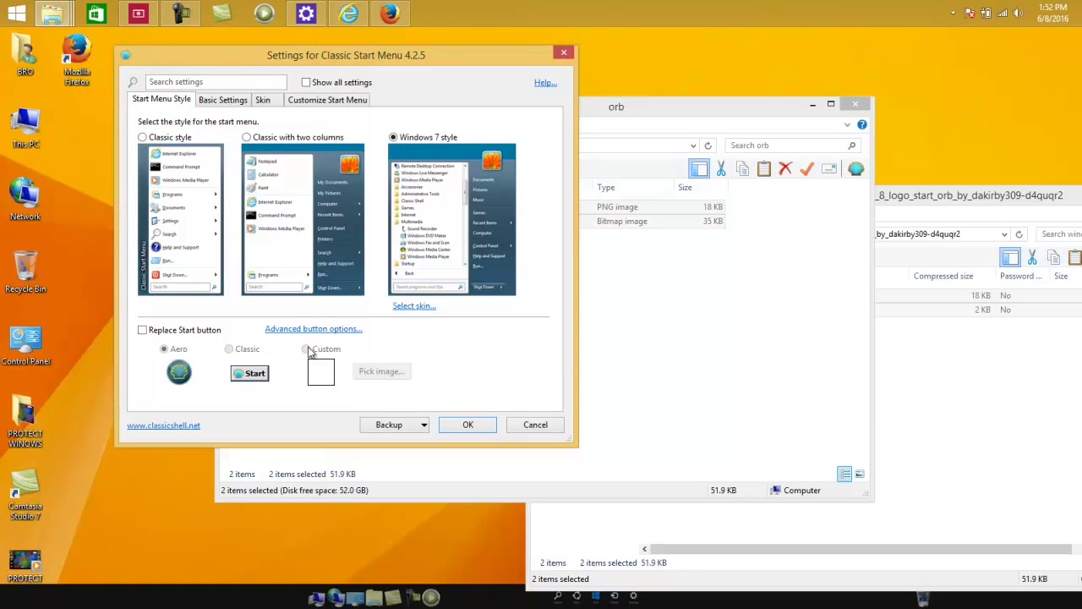
pyautogui.click(214, 339)
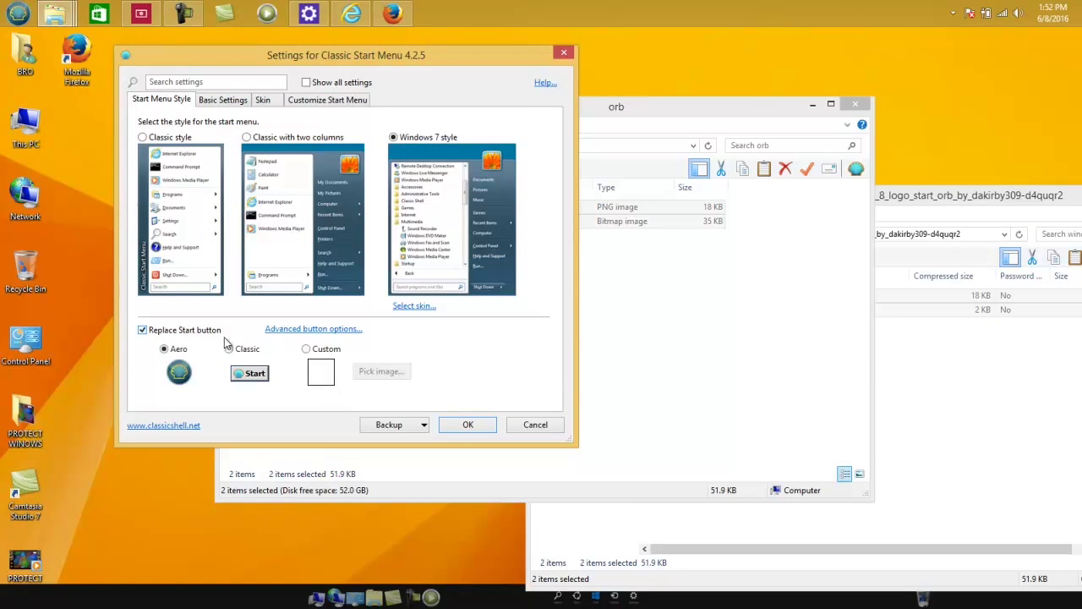
pyautogui.click(322, 351)
# Step: Pick the Windows 8 Start Orb image from C:\orb as the custom start button and apply the settings
pyautogui.click(382, 371)
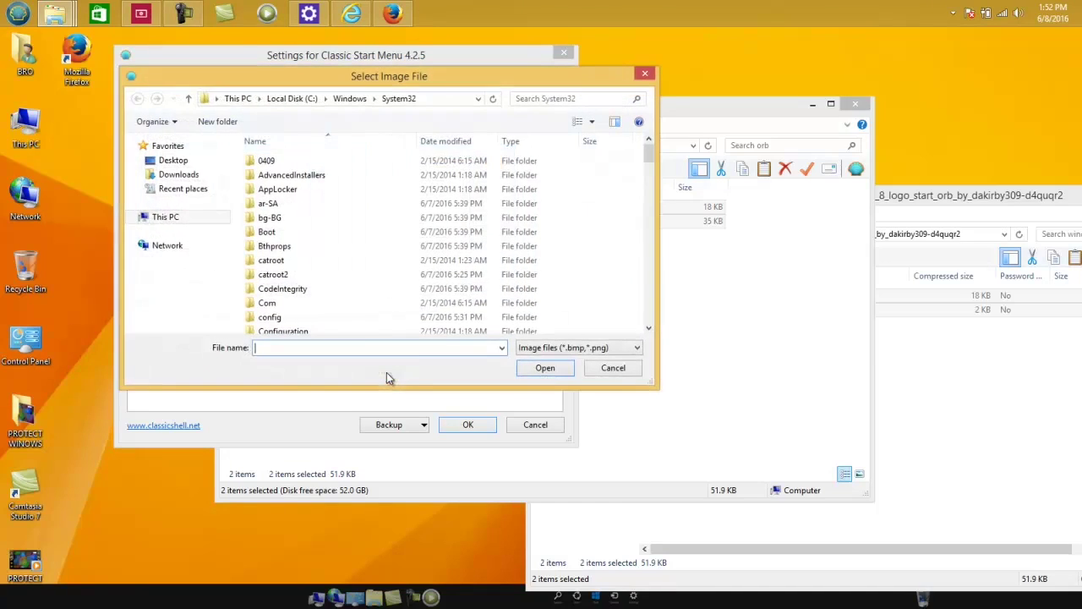
pyautogui.click(166, 217)
pyautogui.doubleClick(333, 309)
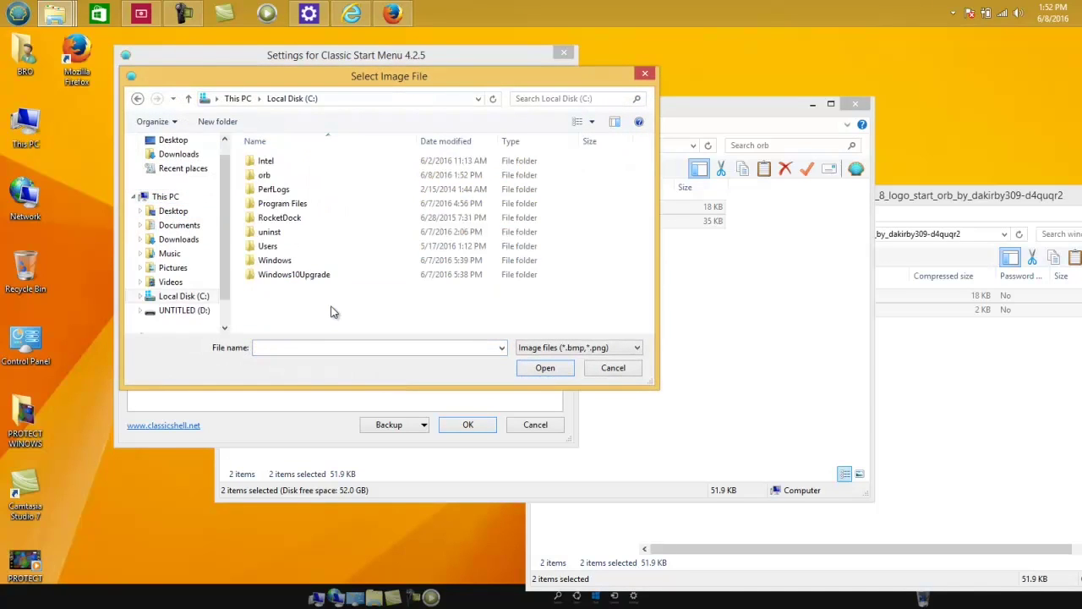
pyautogui.doubleClick(264, 175)
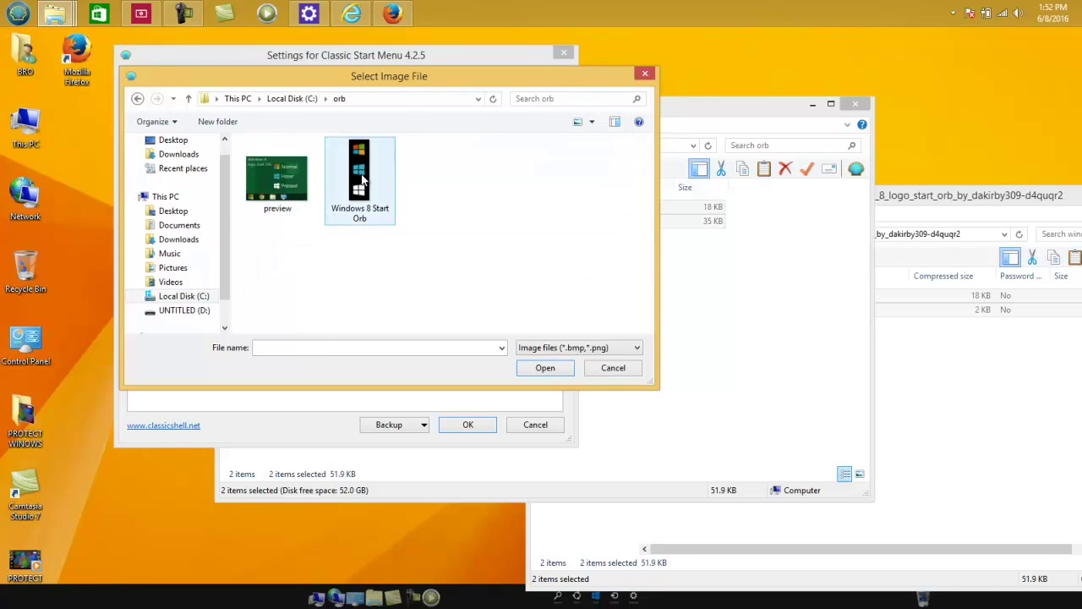
pyautogui.doubleClick(361, 177)
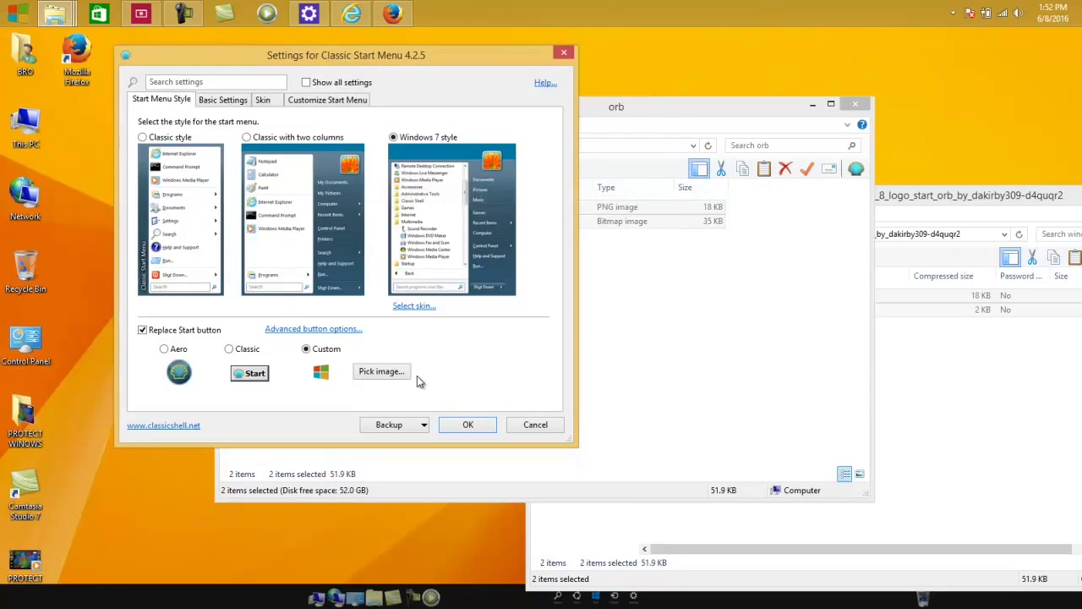
pyautogui.click(465, 425)
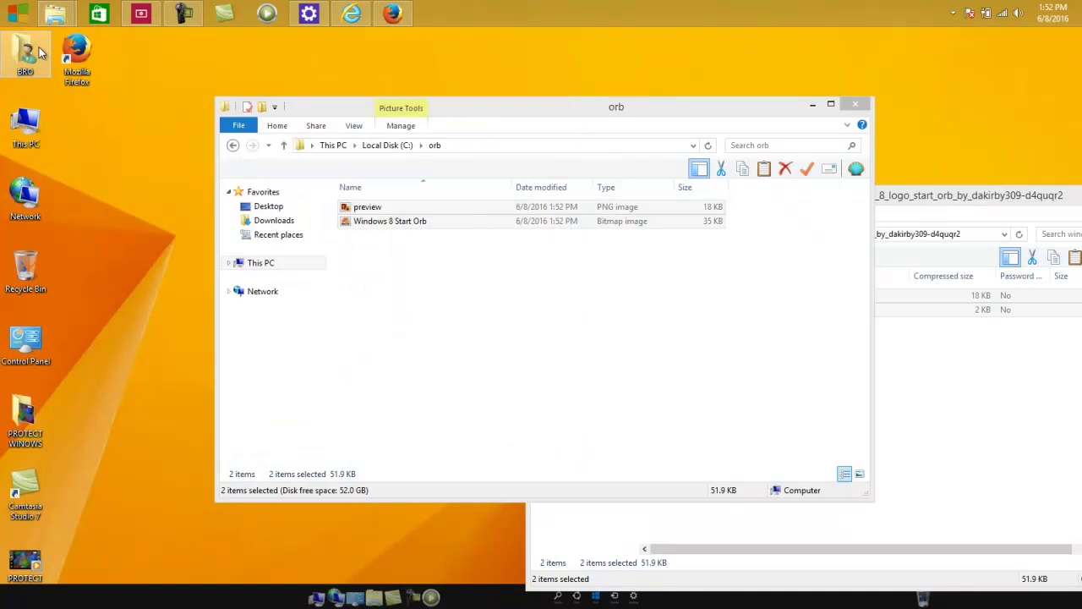
# Step: Try out the new start button by opening and closing the start menu
pyautogui.click(11, 12)
pyautogui.click(11, 12)
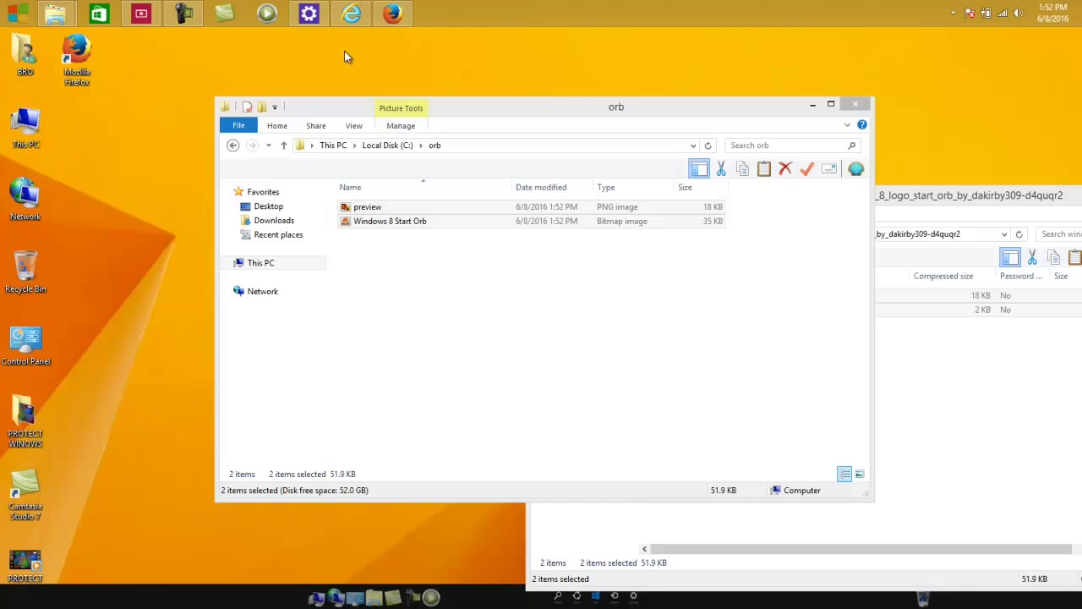
pyautogui.click(18, 12)
pyautogui.click(18, 11)
# Step: Switch to Firefox, search DeviantArt for "windows orb" and go back to the Google results
pyautogui.click(392, 12)
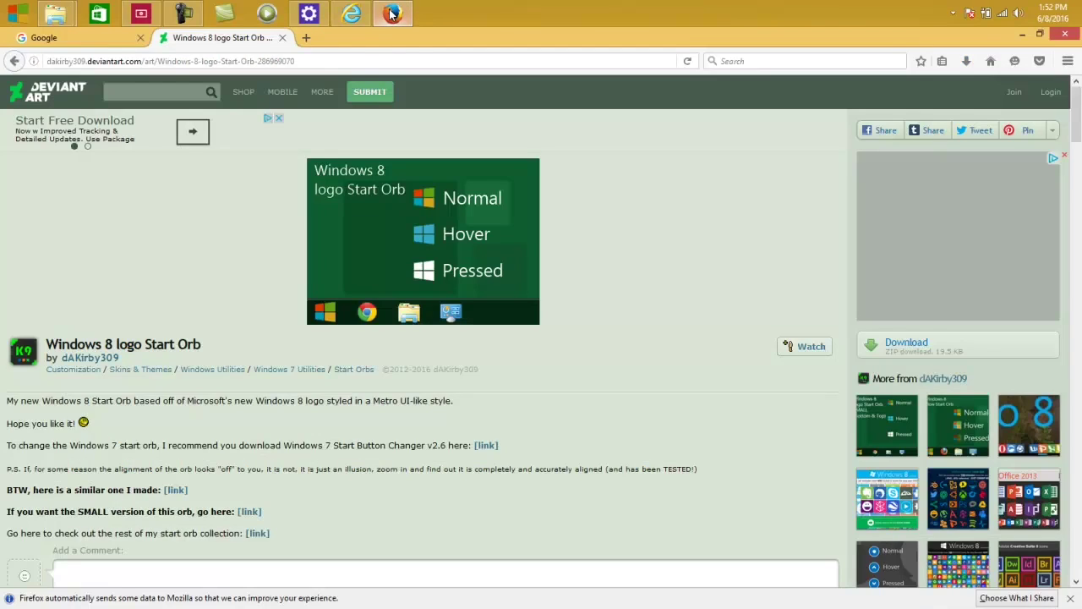
pyautogui.click(151, 85)
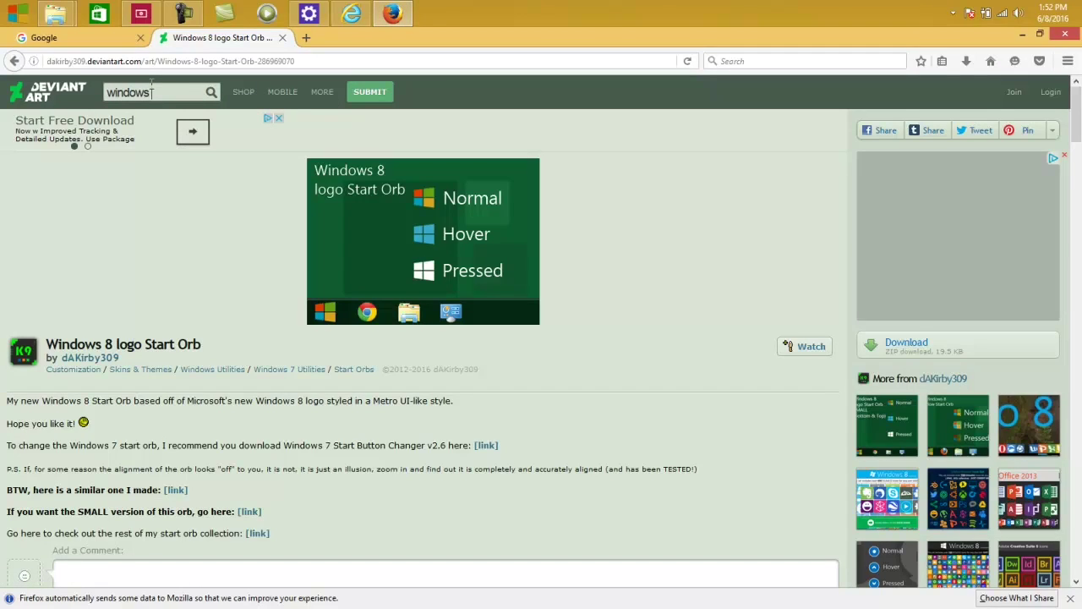
pyautogui.press('Return')
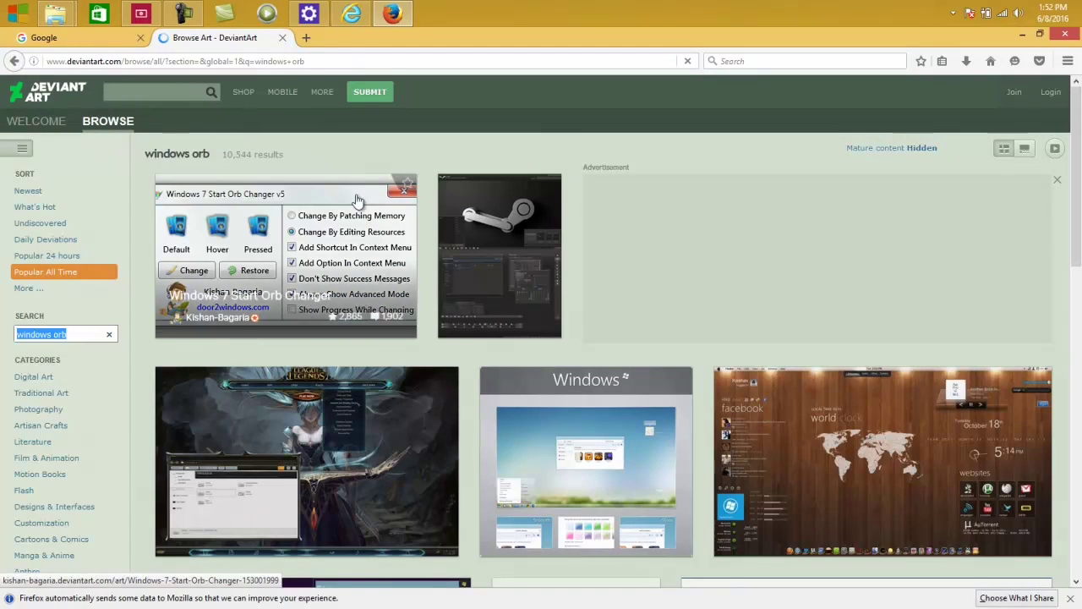
pyautogui.click(13, 61)
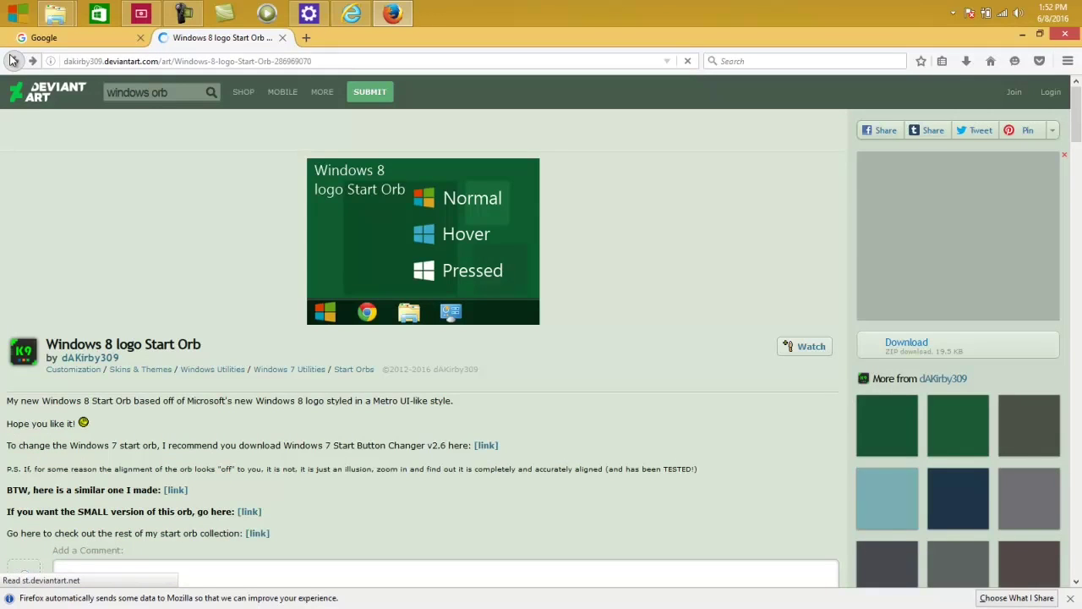
pyautogui.click(13, 61)
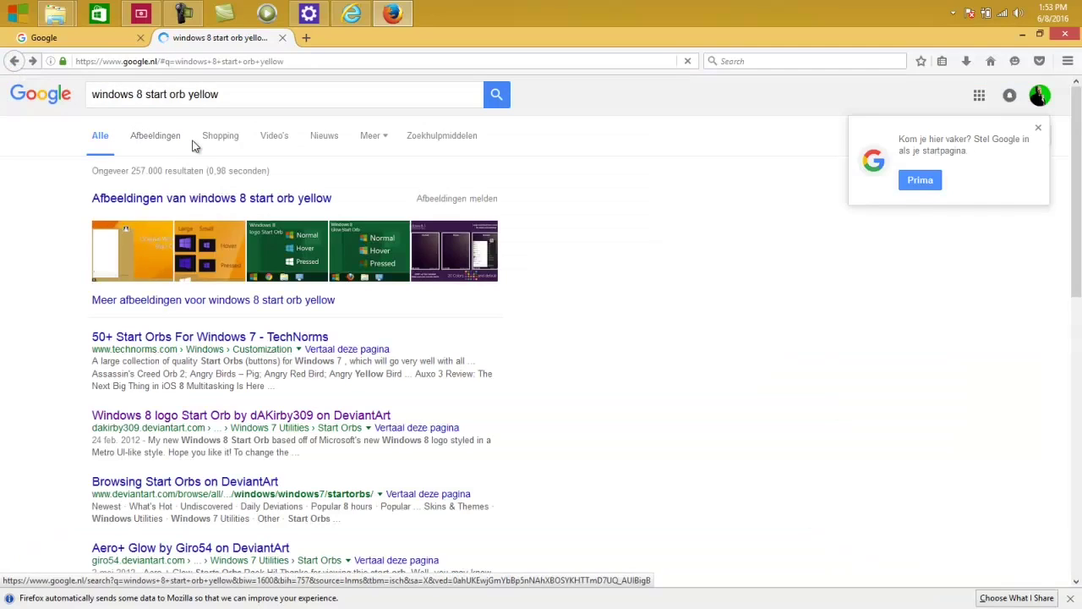
# Step: Search Google for "windows orbs" and open the "Mega Orb Pack 150+ start orbs" result on DeviantArt
pyautogui.moveTo(224, 90); pyautogui.dragTo(106, 116)
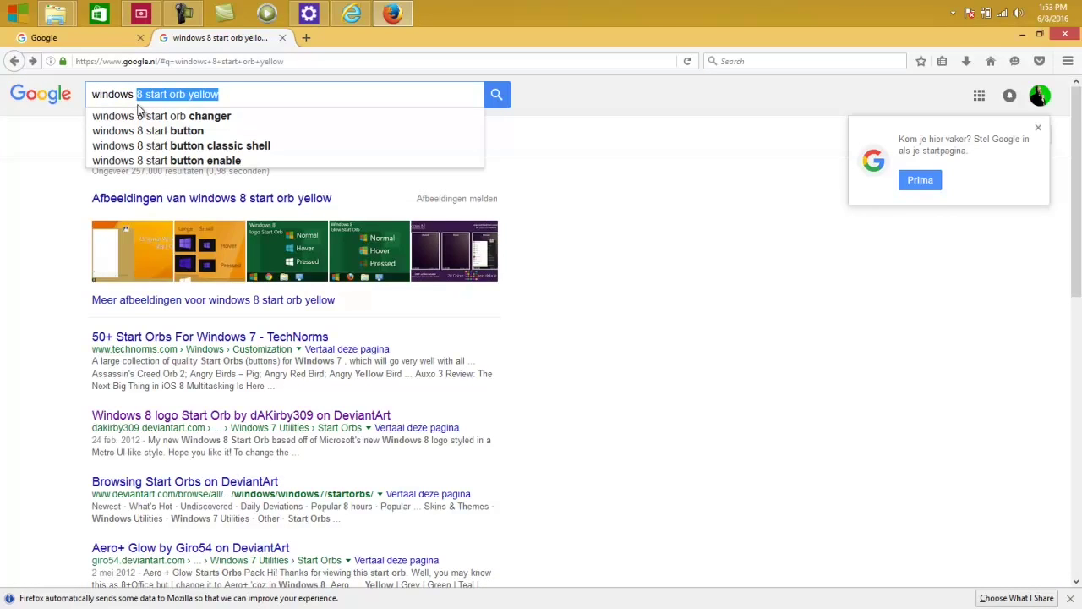
pyautogui.write('orbs')
pyautogui.press('Return')
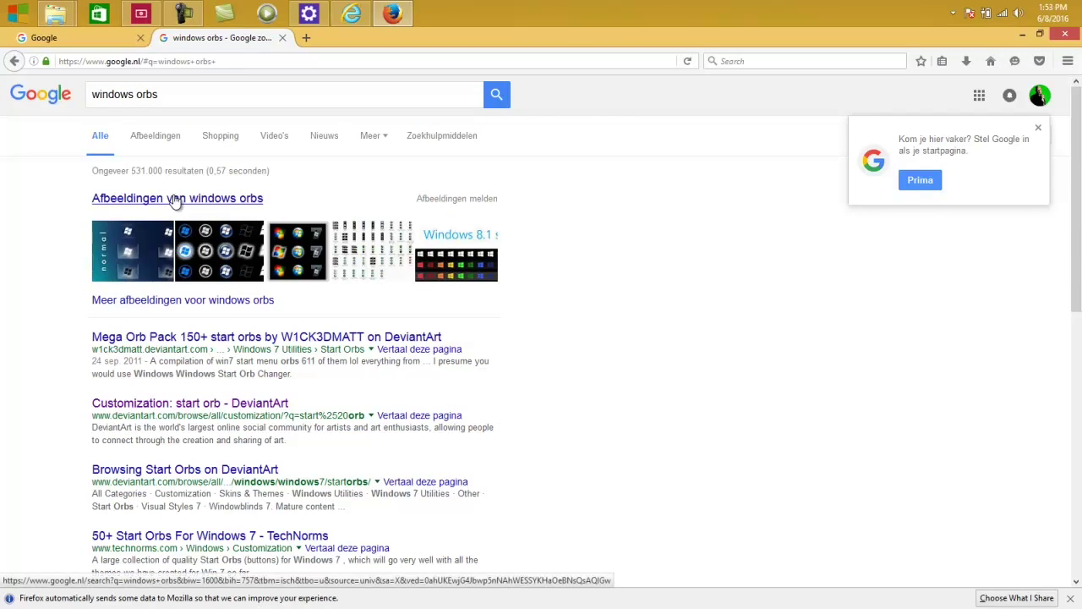
pyautogui.click(226, 338)
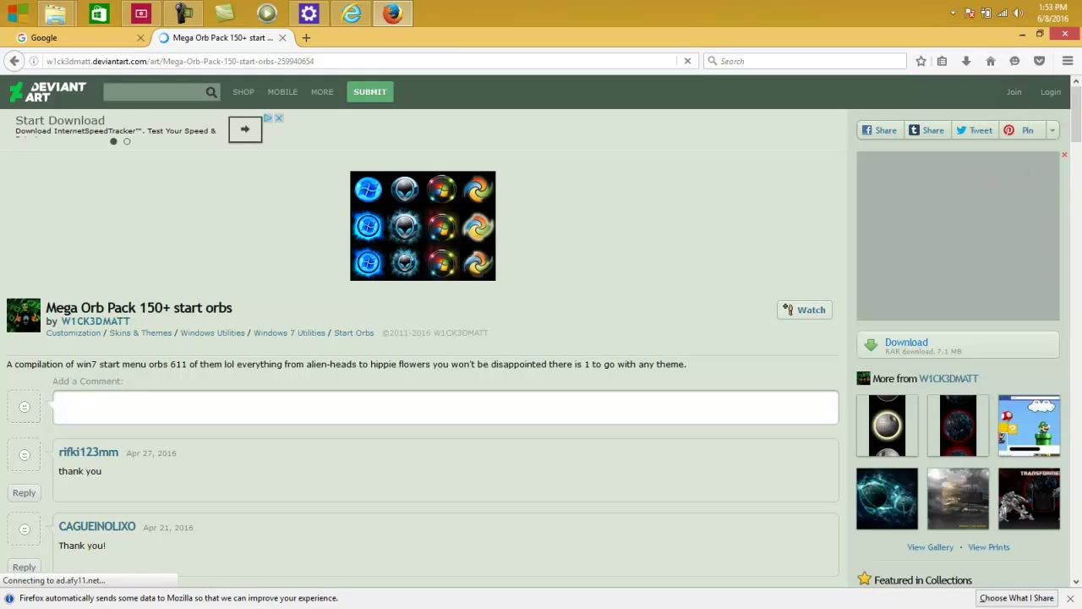
# Step: Browse DeviantArt's suggested start orbs, viewing the Assassin's Creed, Marijuana and Atom start orb pages
pyautogui.moveTo(1079, 127); pyautogui.dragTo(1080, 185)
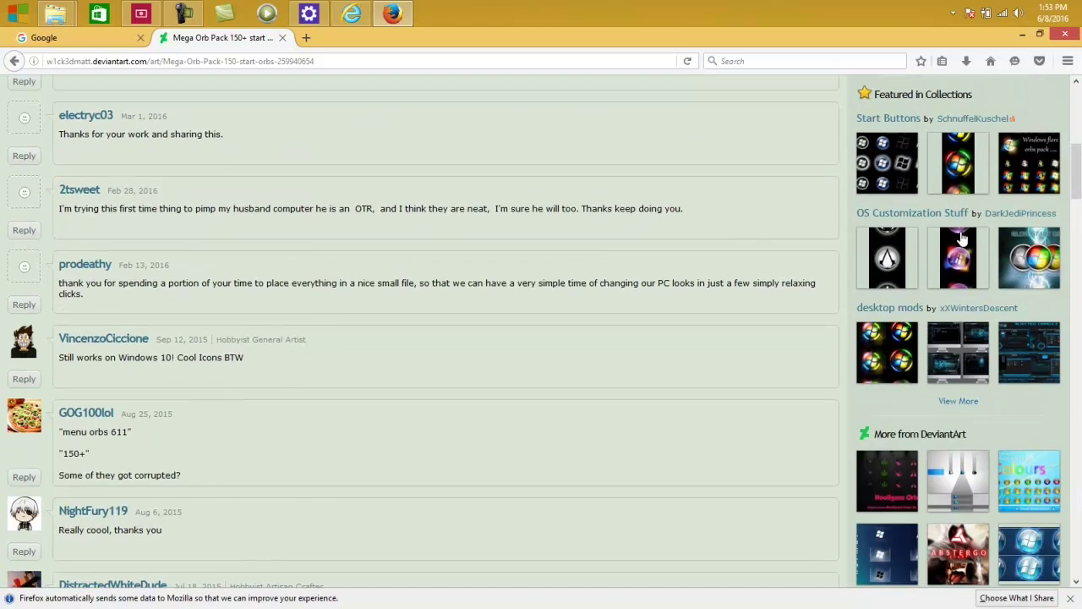
pyautogui.click(888, 262)
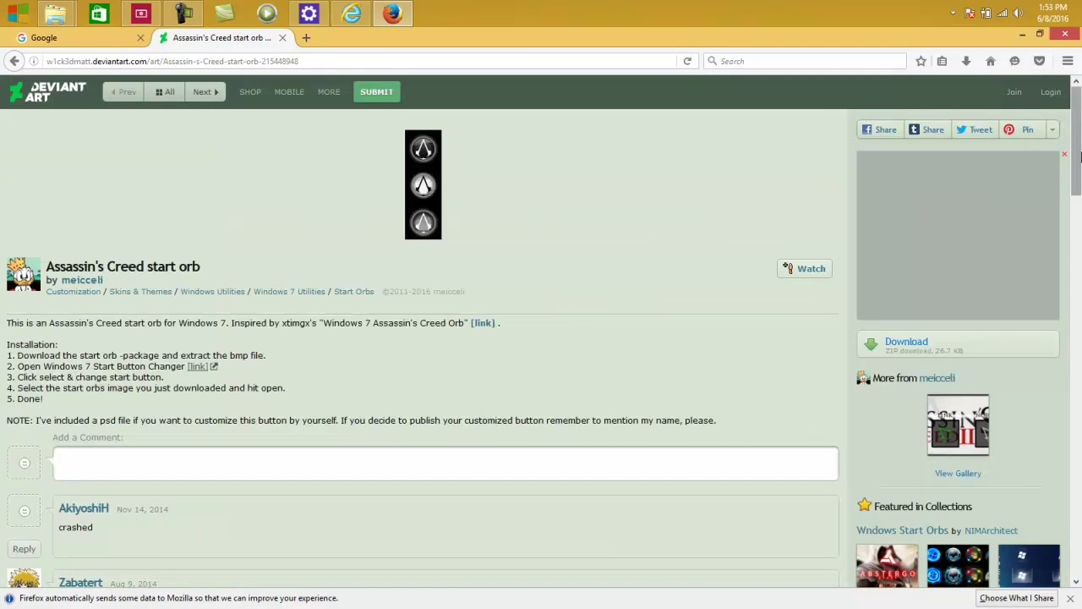
pyautogui.moveTo(1080, 155); pyautogui.dragTo(1078, 198)
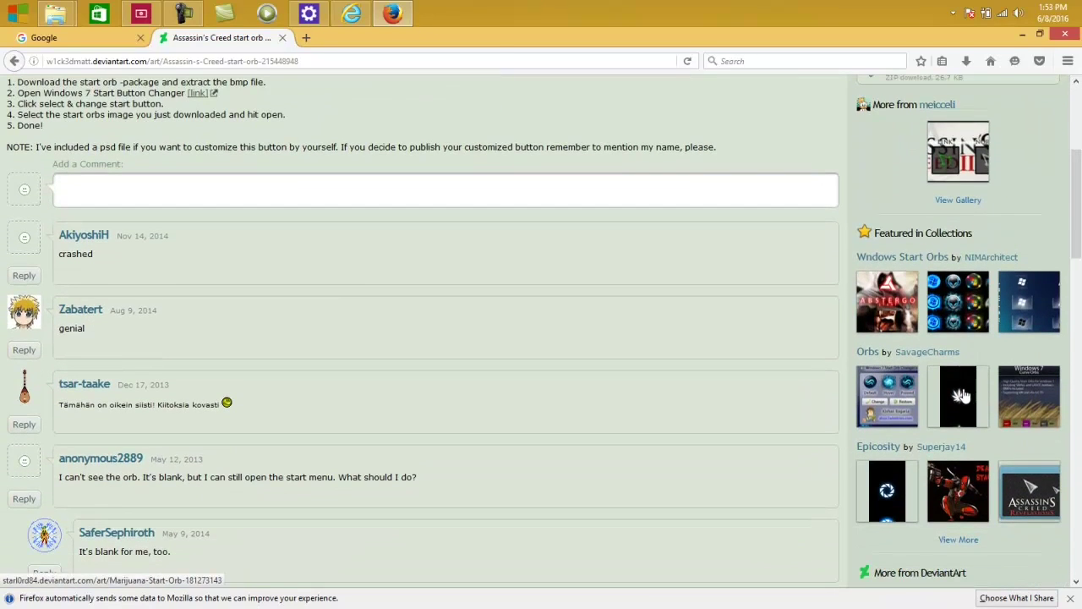
pyautogui.click(962, 395)
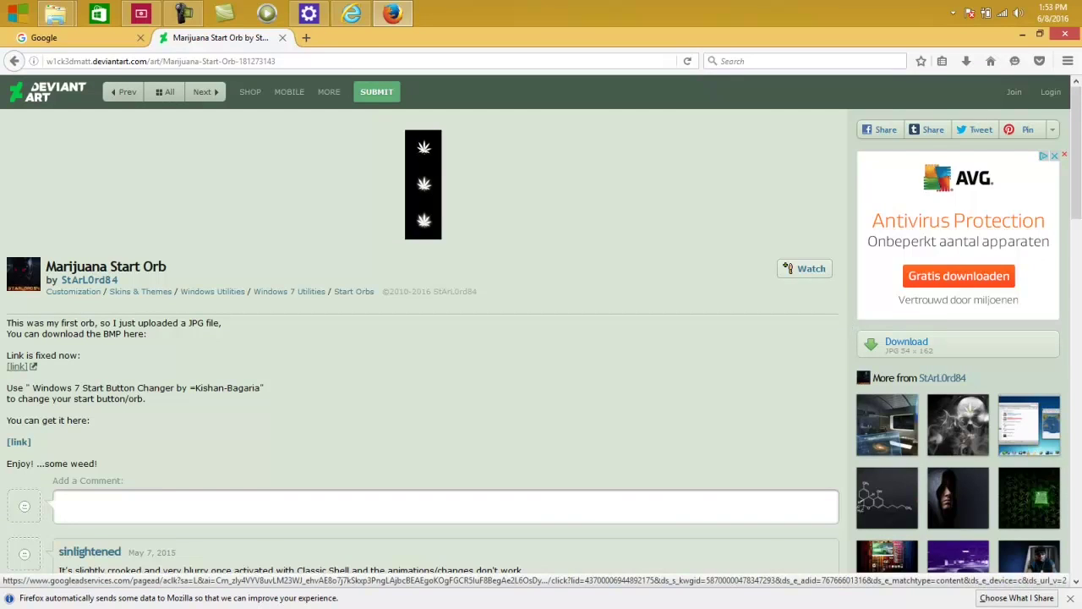
pyautogui.moveTo(1079, 203); pyautogui.dragTo(1077, 337)
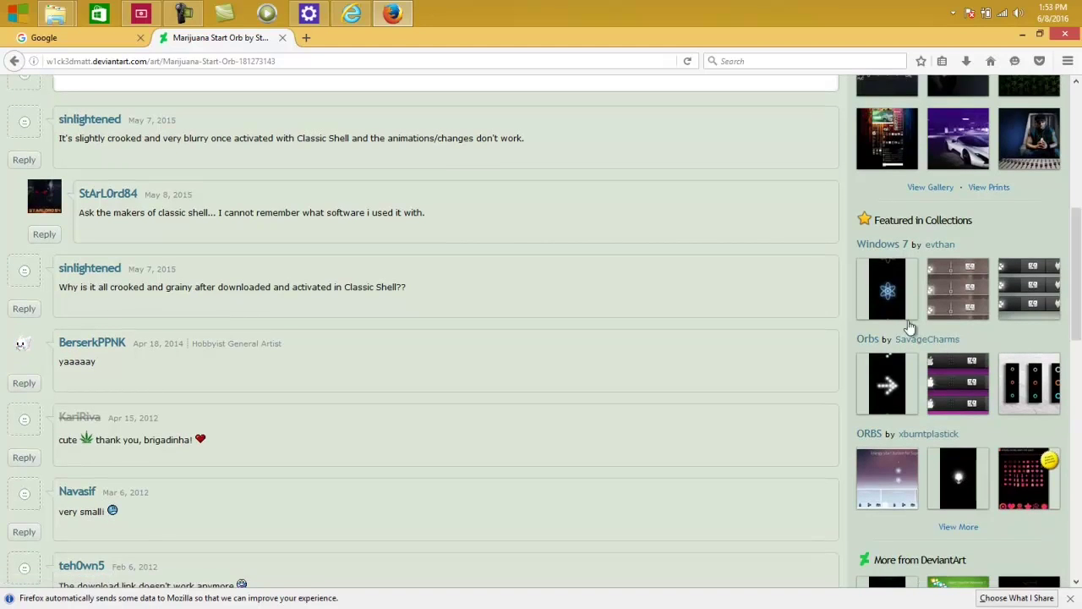
pyautogui.click(893, 298)
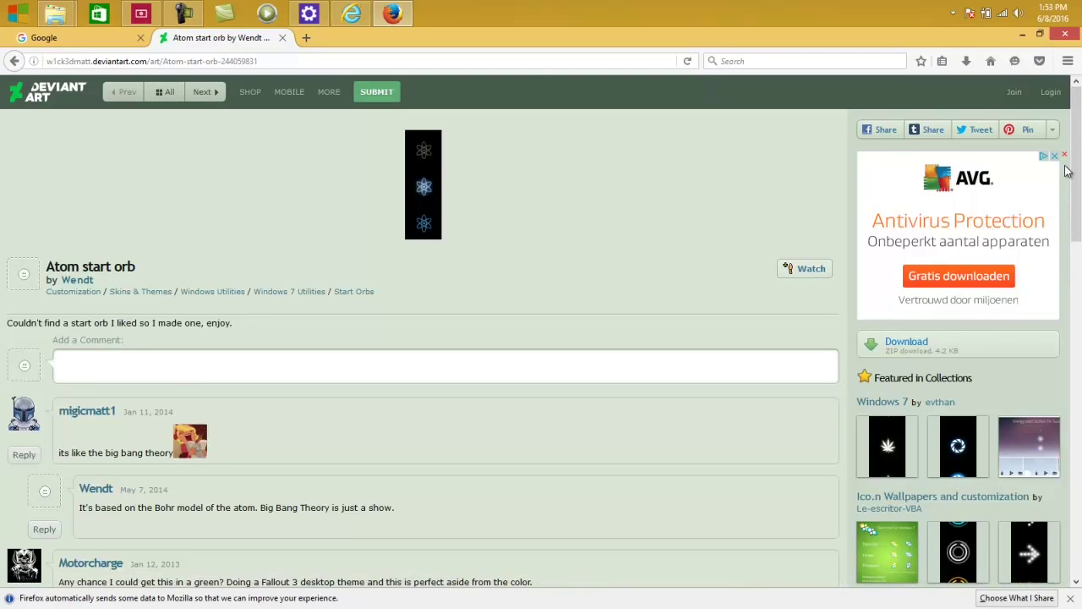
pyautogui.moveTo(1075, 169); pyautogui.dragTo(1079, 240)
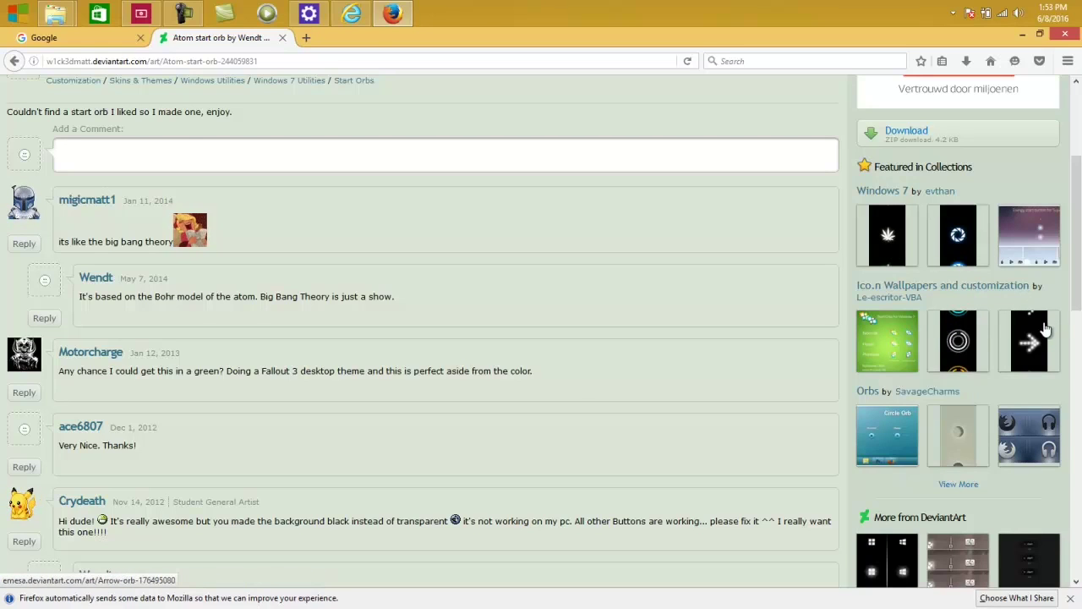
pyautogui.moveTo(1077, 265); pyautogui.dragTo(1080, 339)
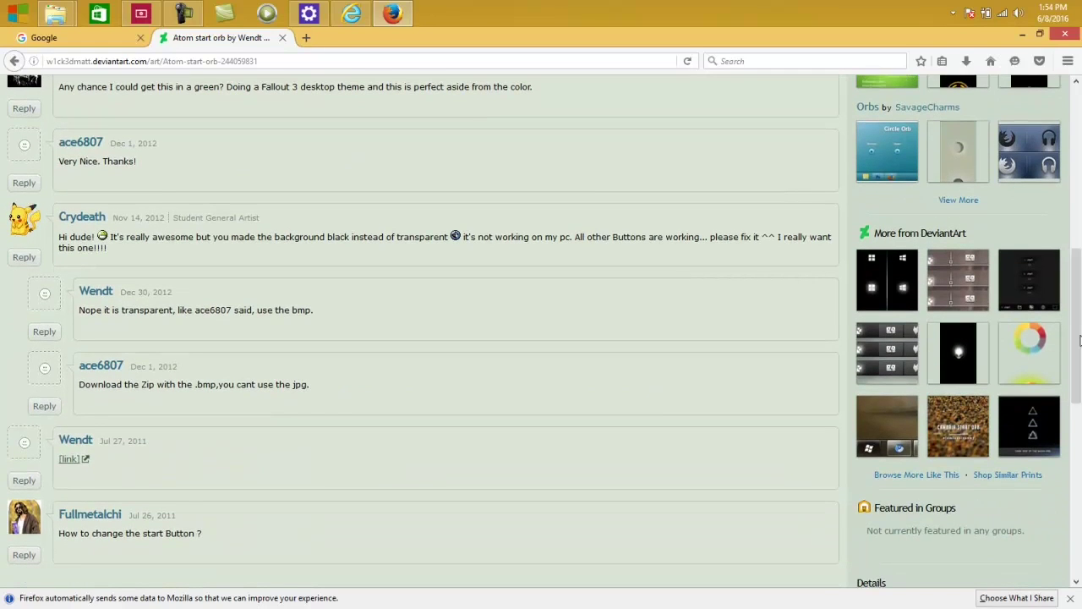
# Step: Open the Gaia Color Orb page, save its RAR download and show the recent downloads list
pyautogui.click(1041, 345)
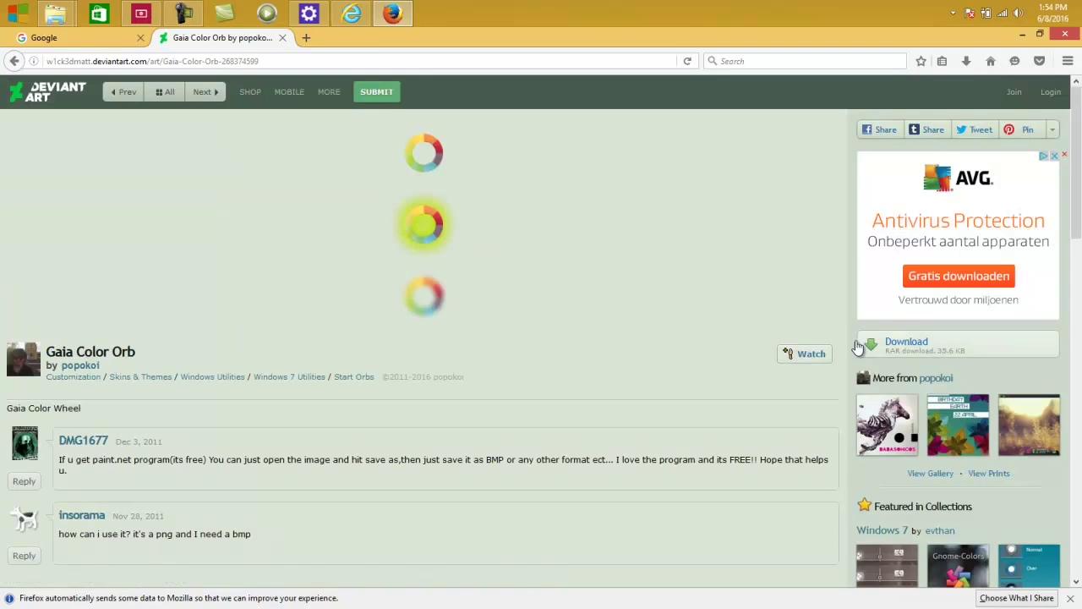
pyautogui.click(929, 360)
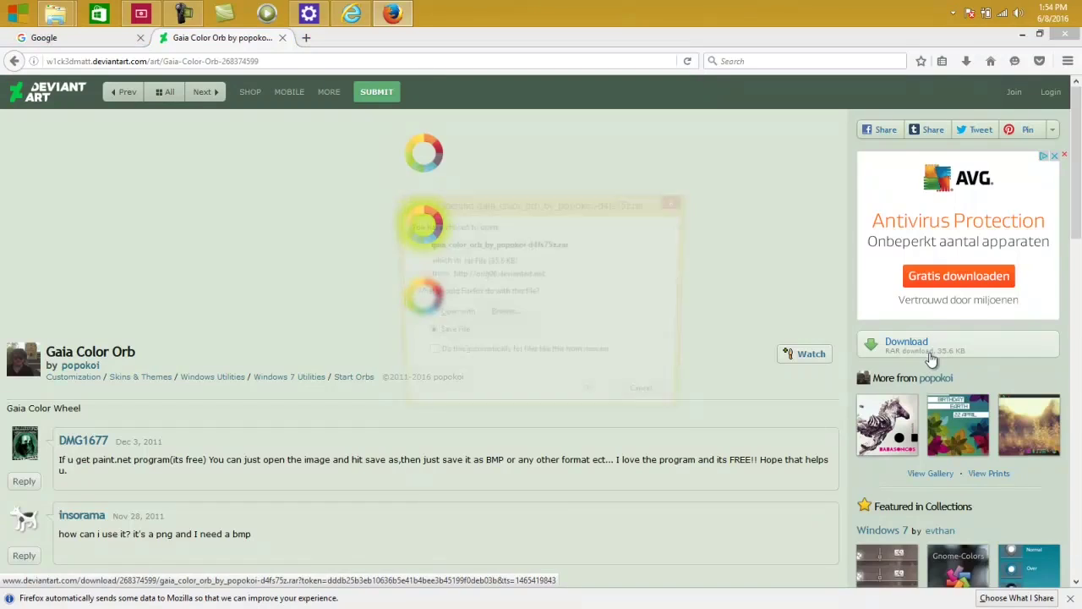
pyautogui.click(592, 400)
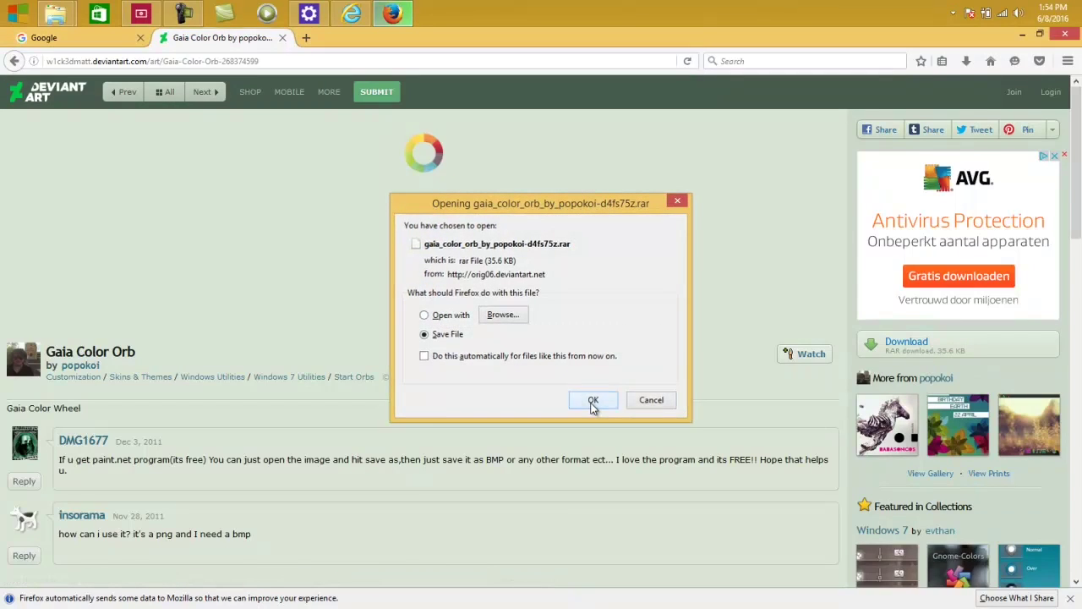
pyautogui.click(967, 63)
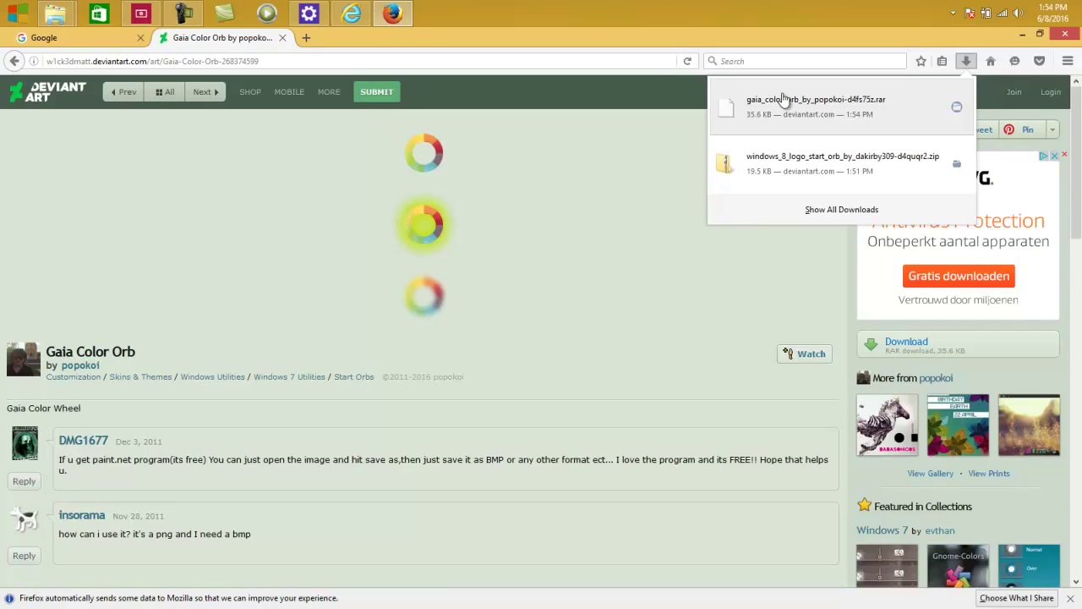
# Step: Switch from Firefox to File Explorer and open the Downloads folder
pyautogui.click(1023, 37)
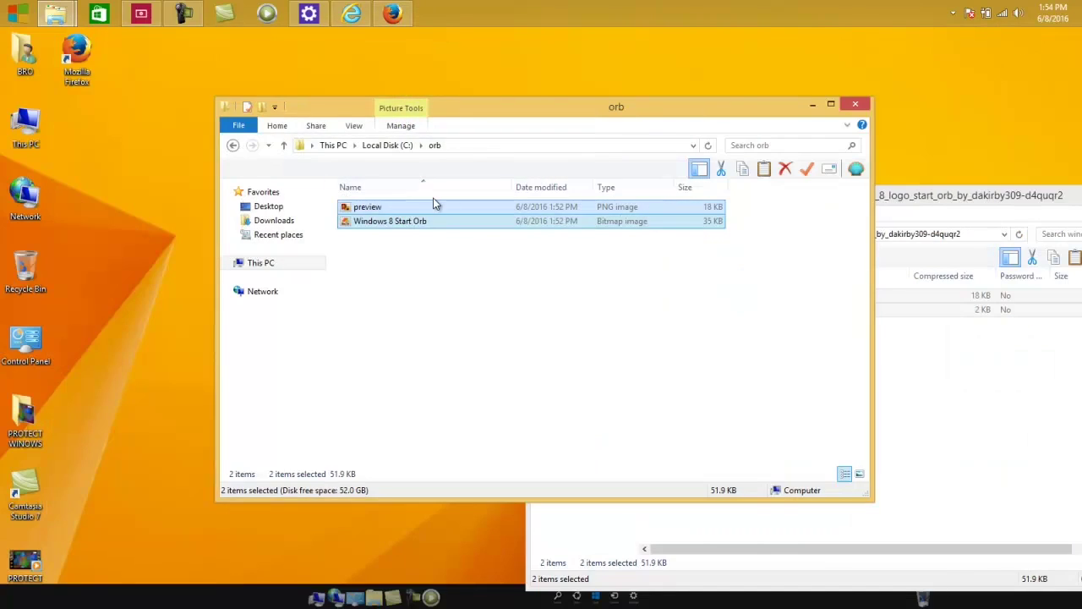
pyautogui.click(233, 144)
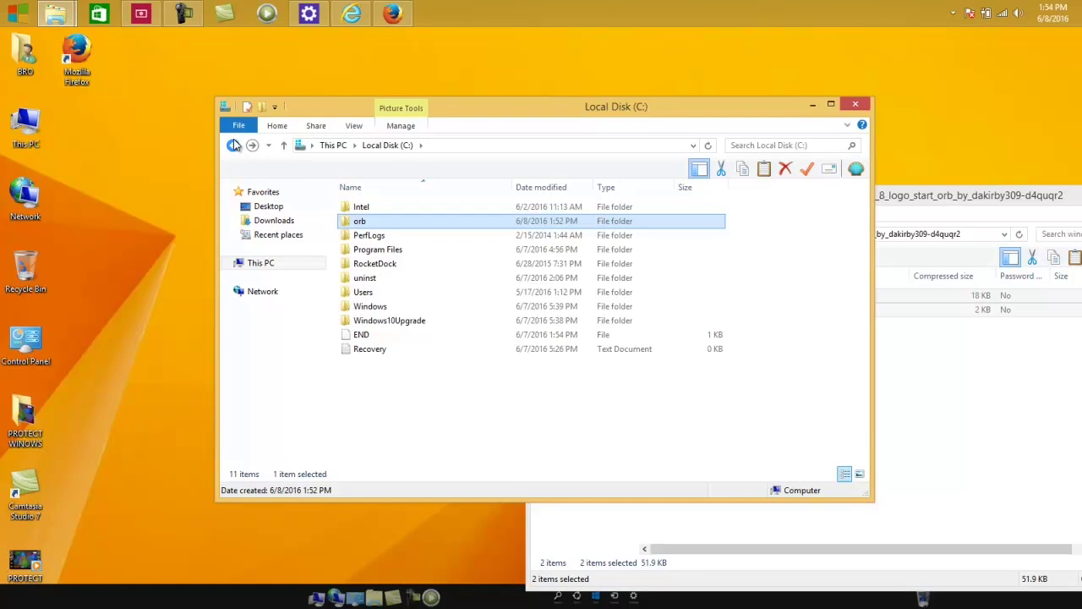
pyautogui.click(233, 145)
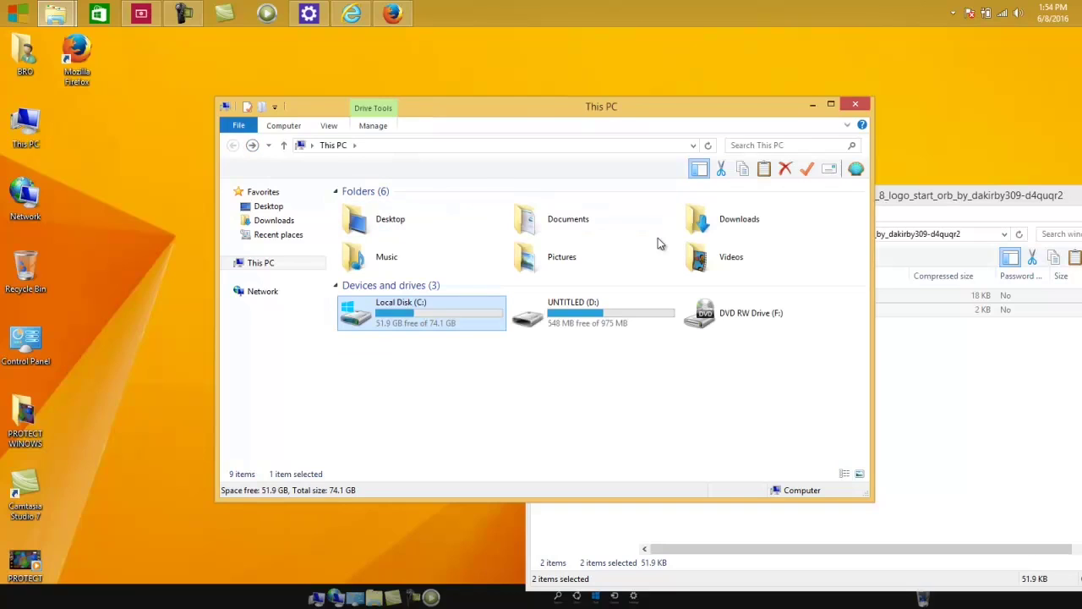
pyautogui.doubleClick(718, 220)
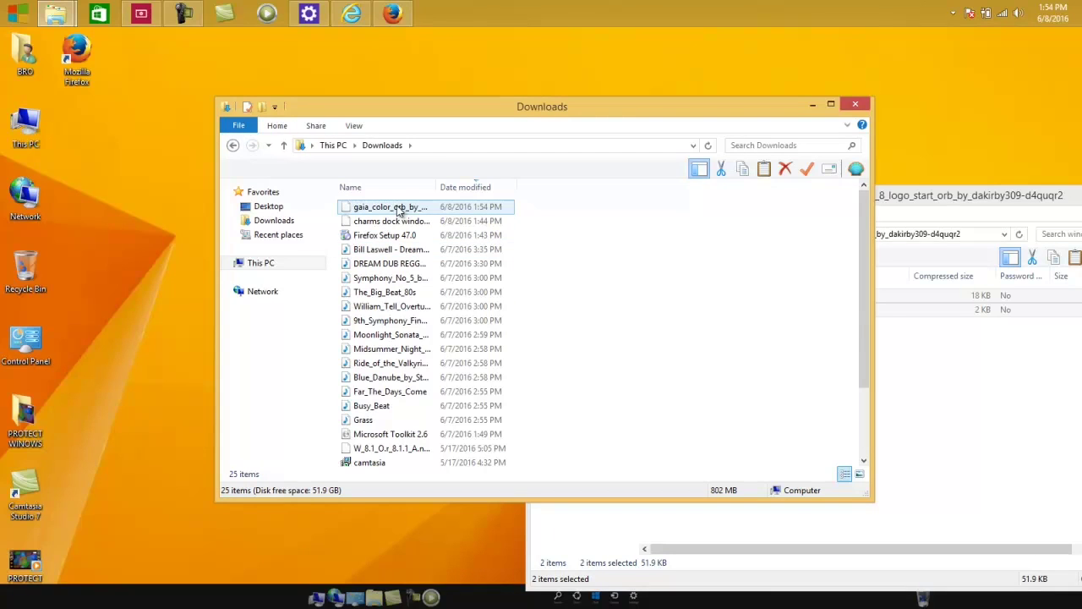
# Step: Extract the gaia_color_orb archive into its own folder with 7-Zip and move the extracted folder to Local Disk (C:)
pyautogui.rightClick(399, 210)
pyautogui.moveTo(449, 235)
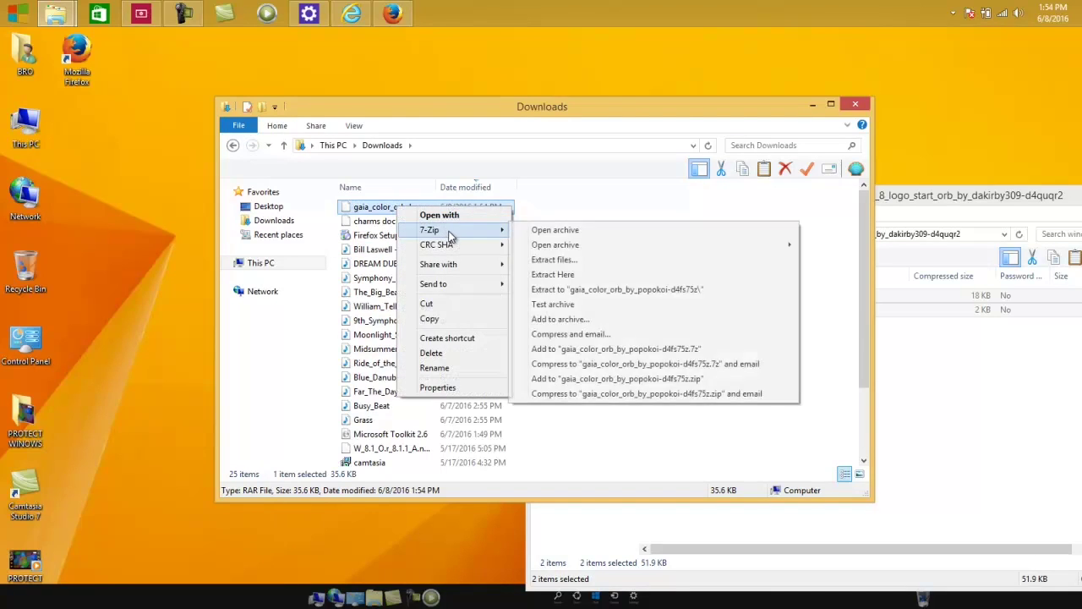
pyautogui.click(568, 290)
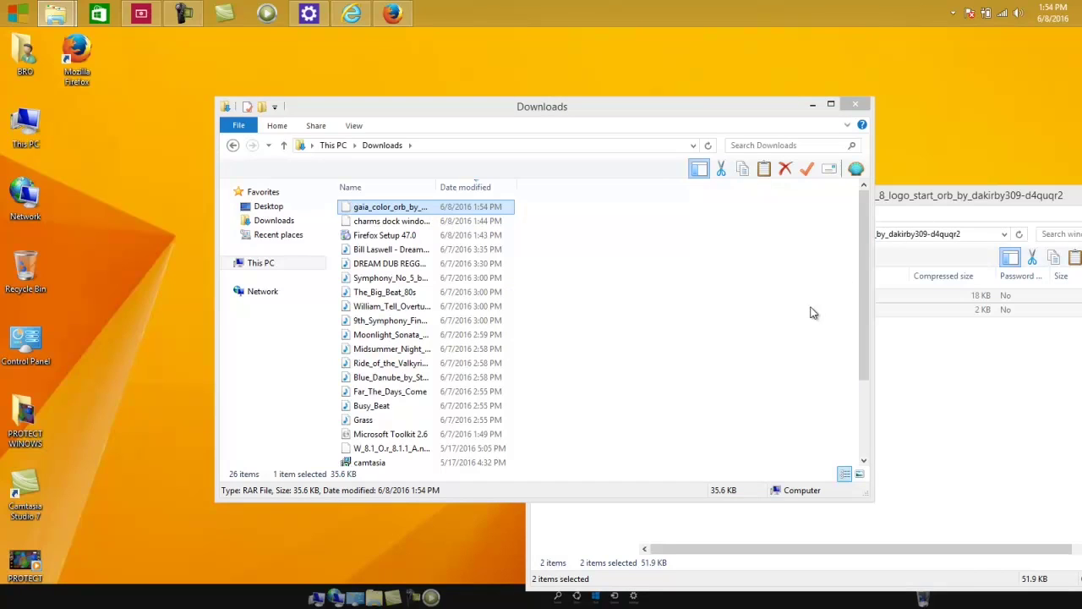
pyautogui.moveTo(863, 321); pyautogui.dragTo(877, 440)
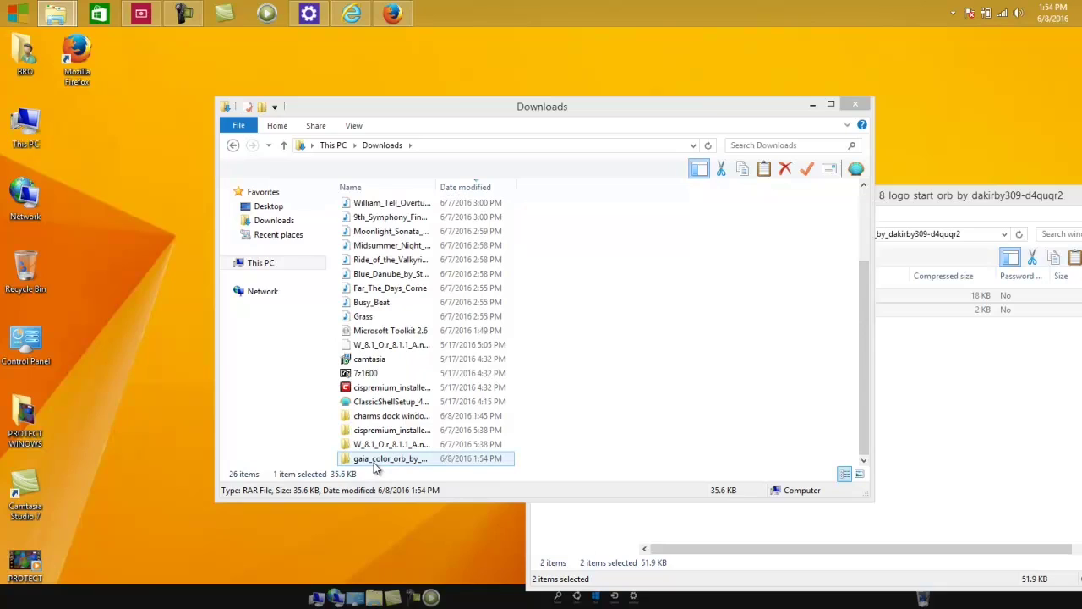
pyautogui.moveTo(373, 462); pyautogui.dragTo(272, 361)
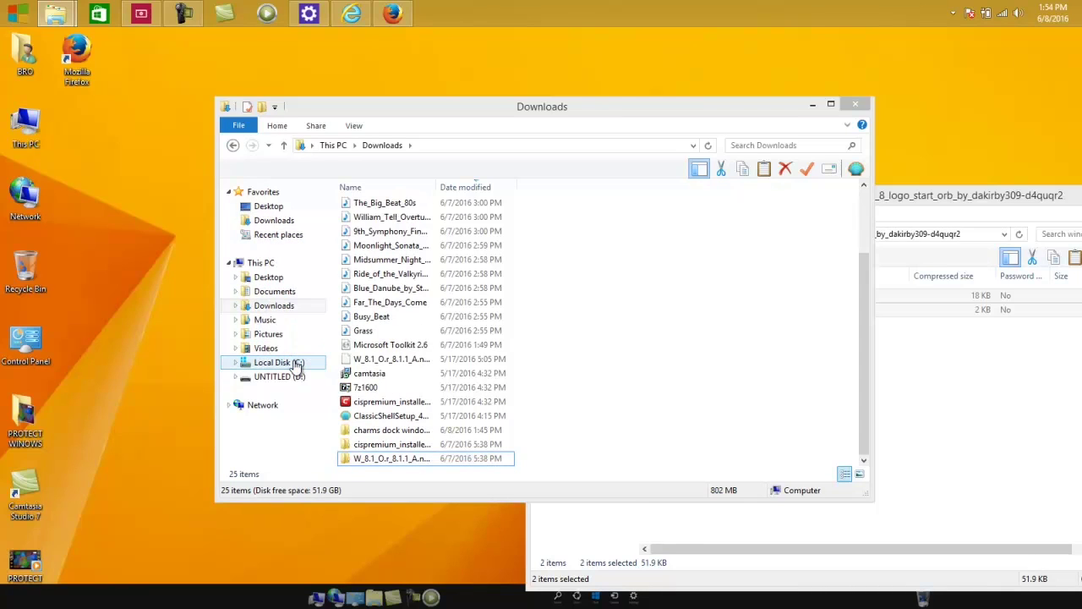
# Step: Try the image in the gaia_color_orb_by_popokoi-d4fs75z folder on Local Disk (C:) as the custom start button in the Classic Start Menu settings
pyautogui.rightClick(10, 12)
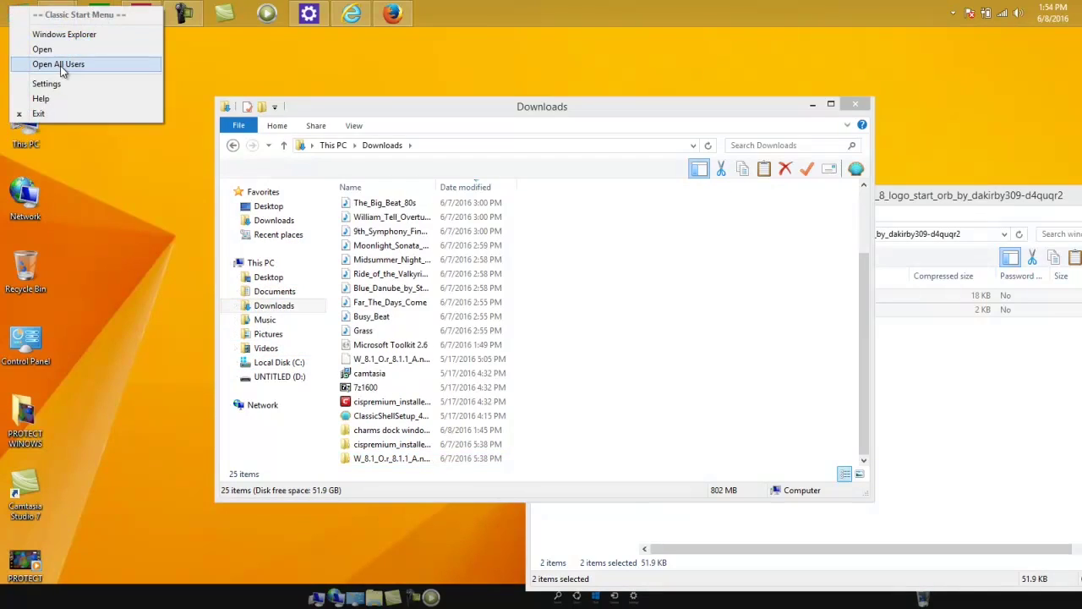
pyautogui.click(47, 84)
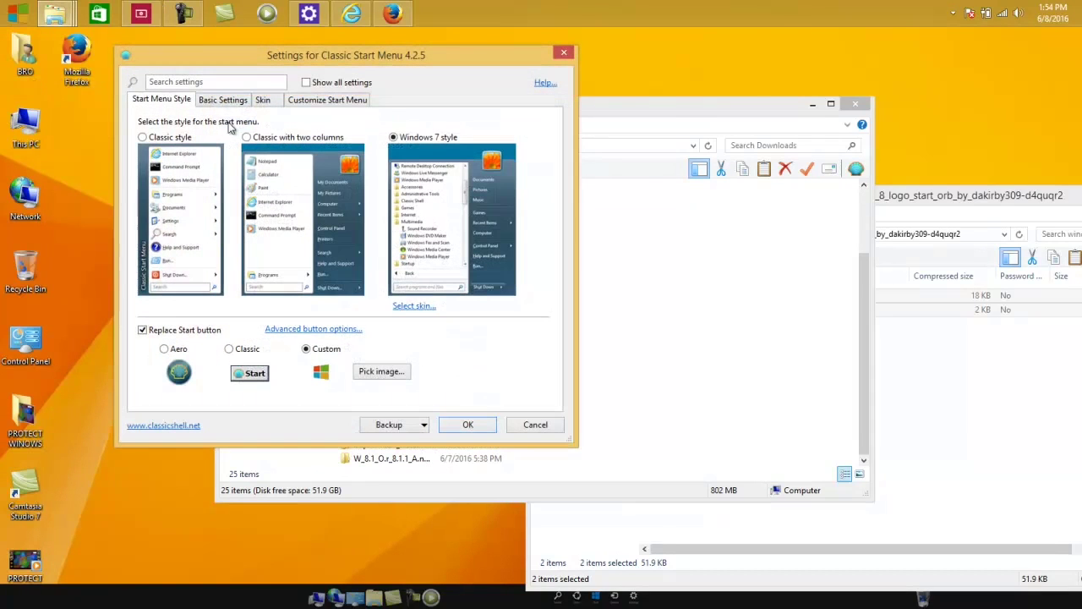
pyautogui.click(381, 373)
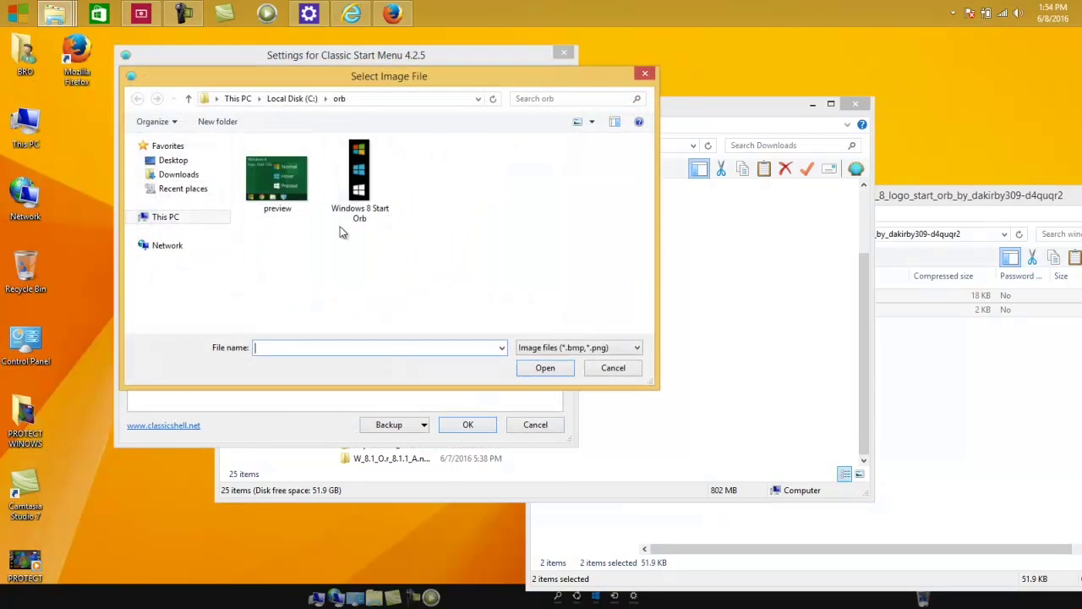
pyautogui.click(188, 98)
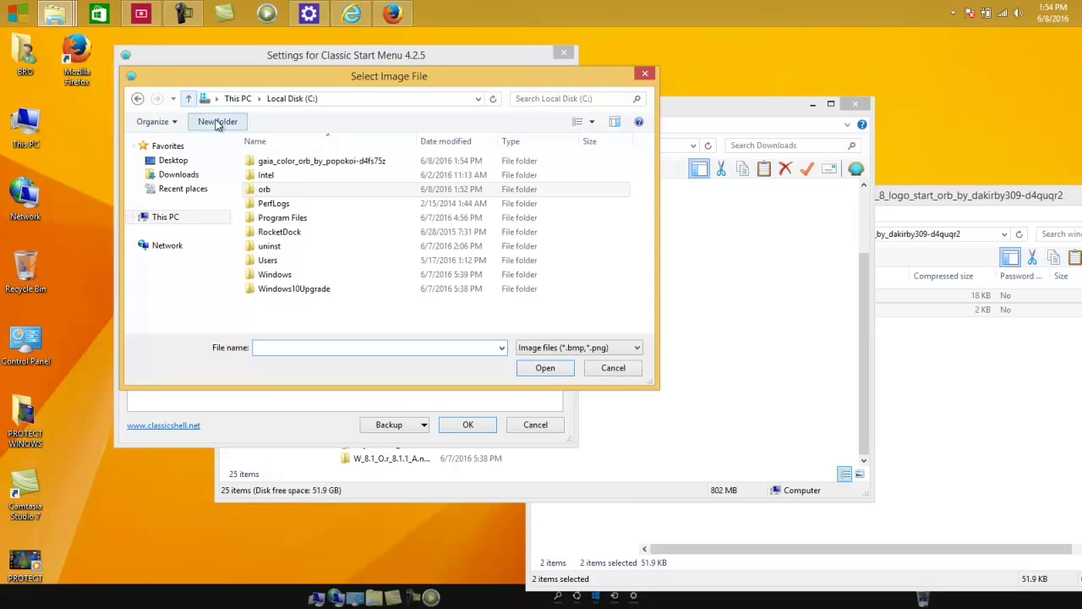
pyautogui.click(295, 164)
pyautogui.doubleClick(295, 164)
pyautogui.doubleClick(291, 176)
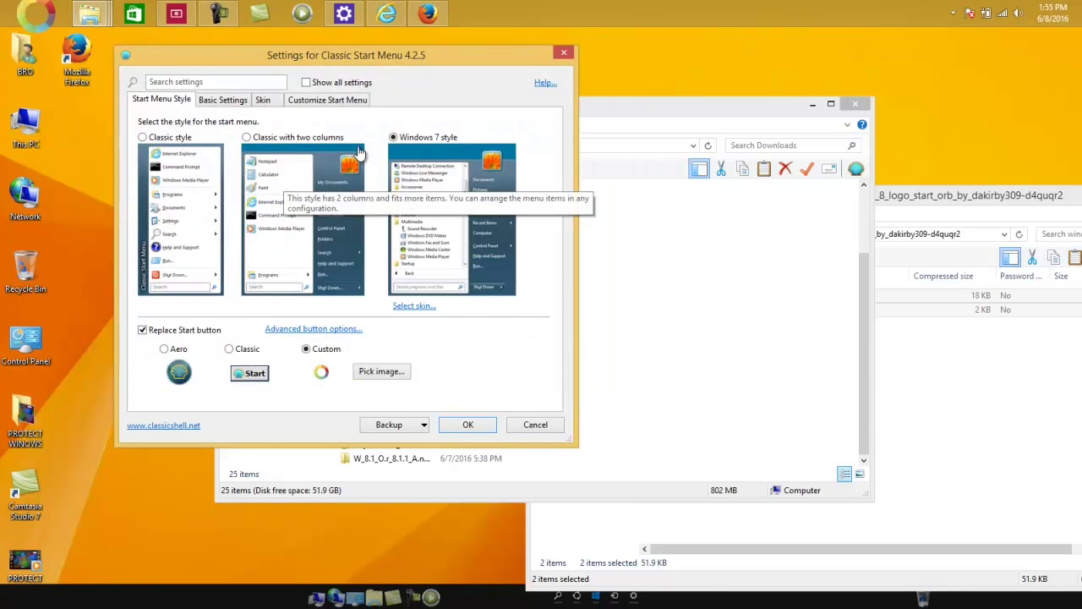
# Step: Test the color wheel start button on the taskbar and close the Classic Start Menu settings without saving
pyautogui.click(38, 19)
pyautogui.click(38, 19)
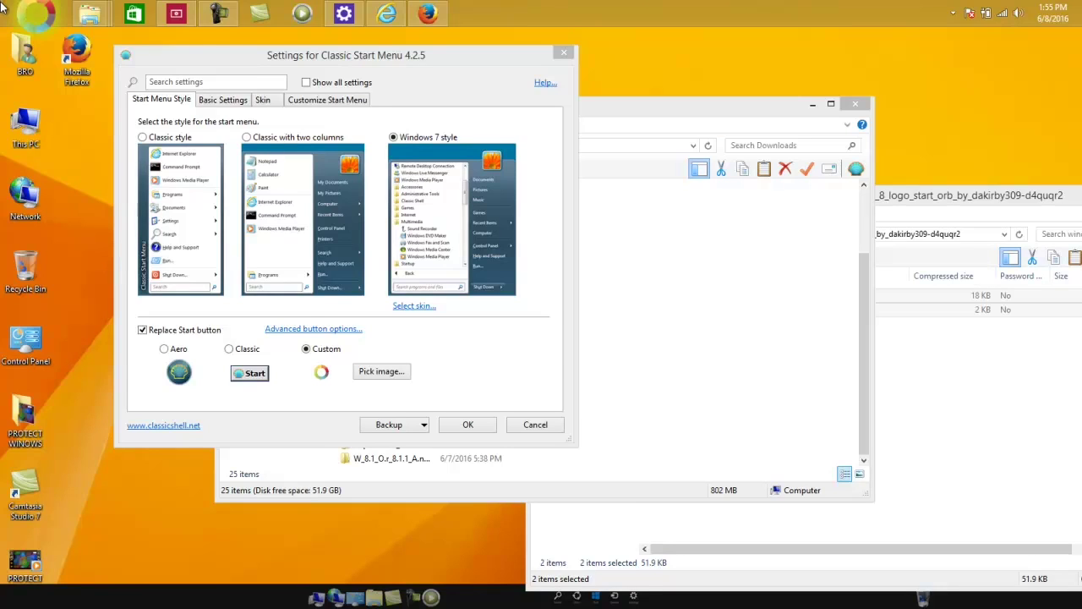
pyautogui.click(30, 12)
pyautogui.click(28, 12)
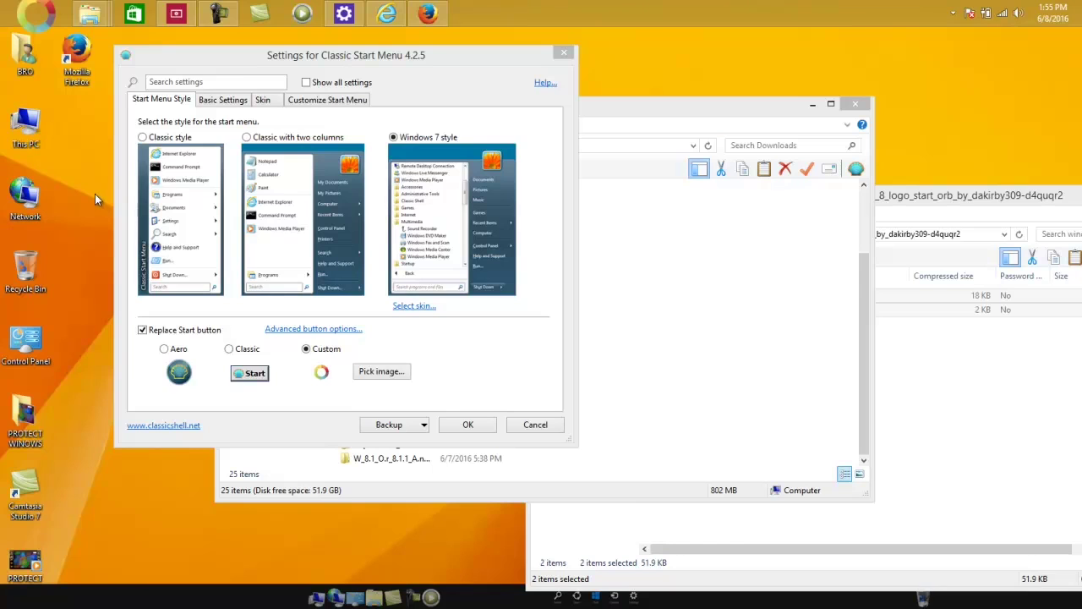
pyautogui.click(564, 54)
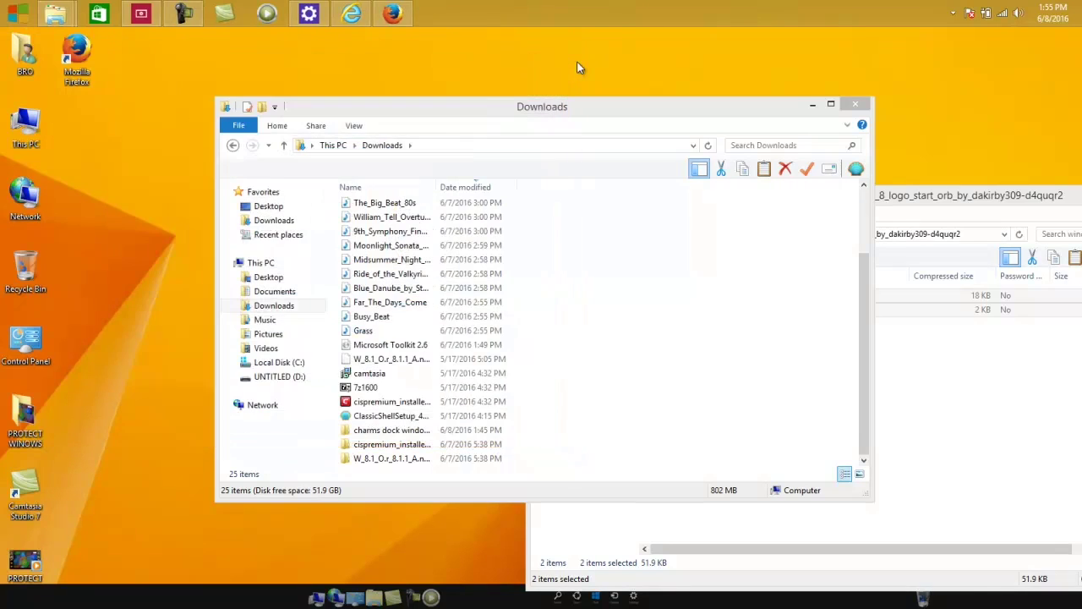
# Step: Close the Downloads window and return to Firefox to view the Gnome-Colors and Nuala Start Apple with Glow orb pages
pyautogui.click(855, 106)
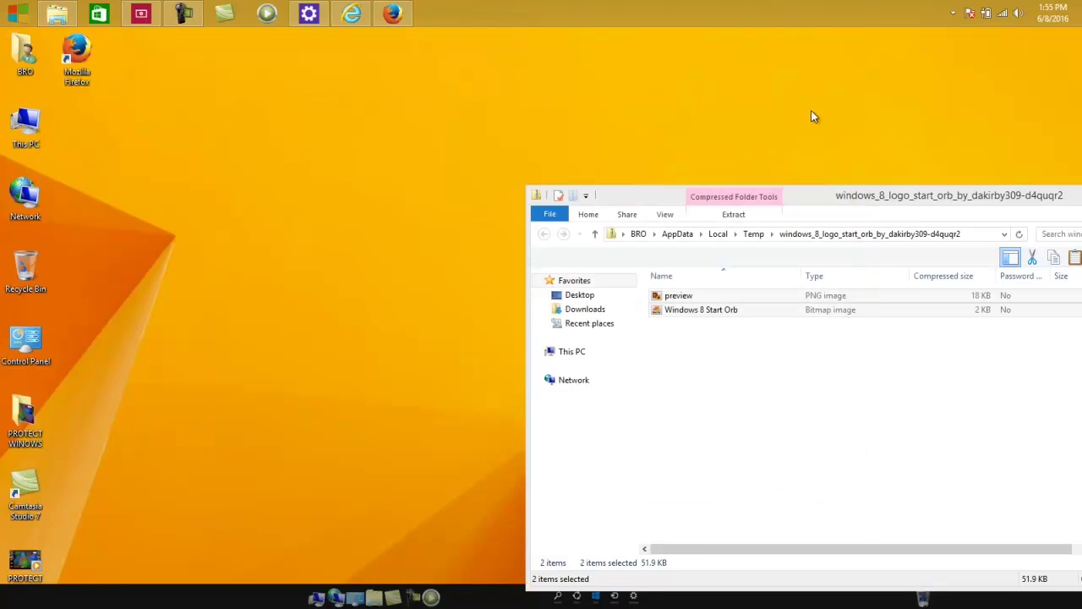
pyautogui.click(392, 12)
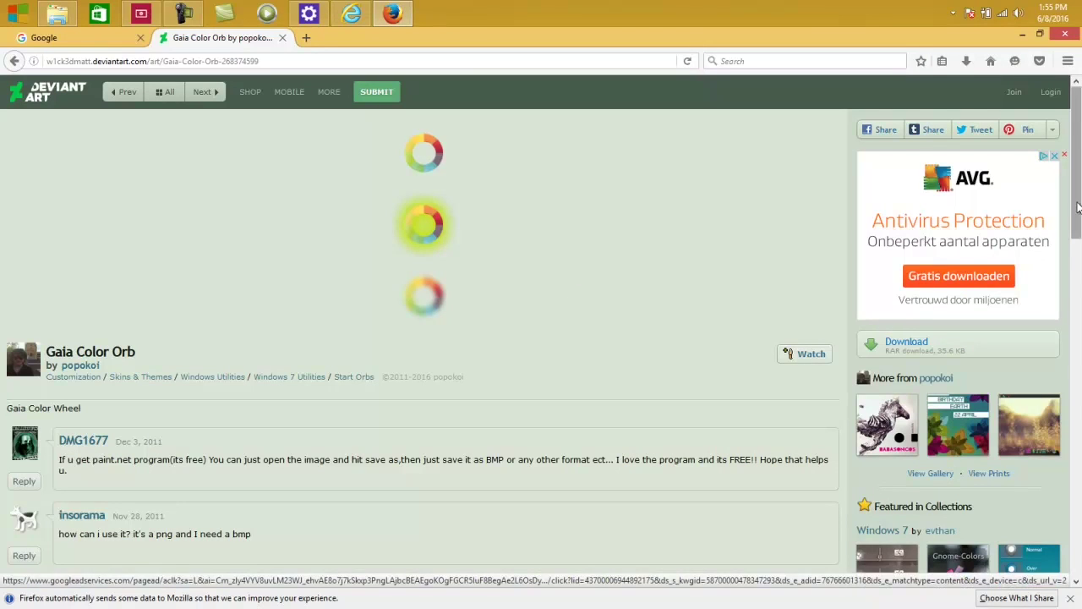
pyautogui.moveTo(1078, 172); pyautogui.dragTo(1080, 260)
pyautogui.scroll(-2, 1021, 267)
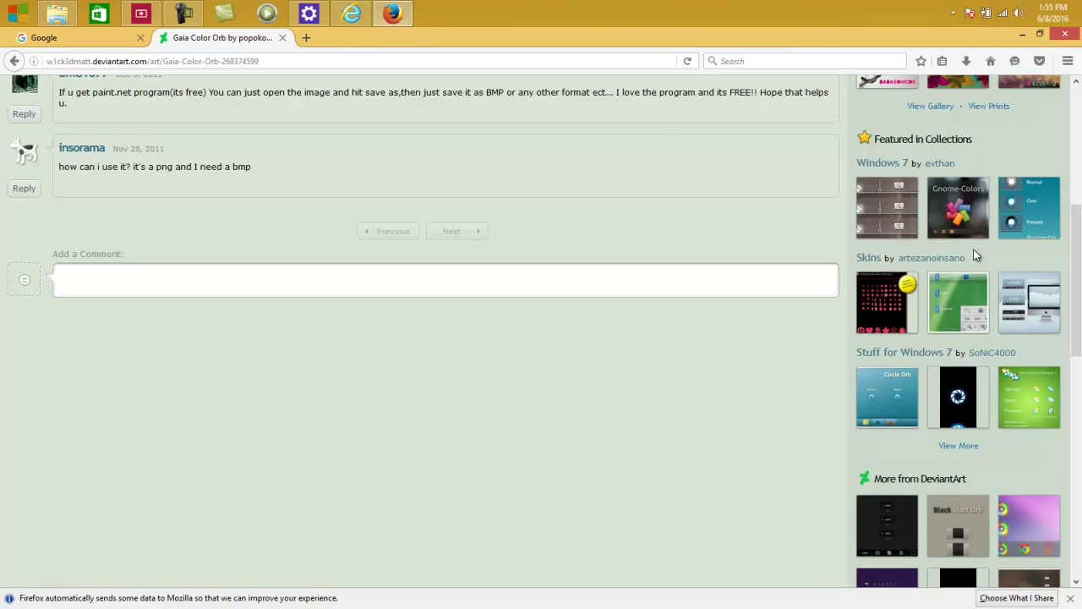
pyautogui.click(958, 215)
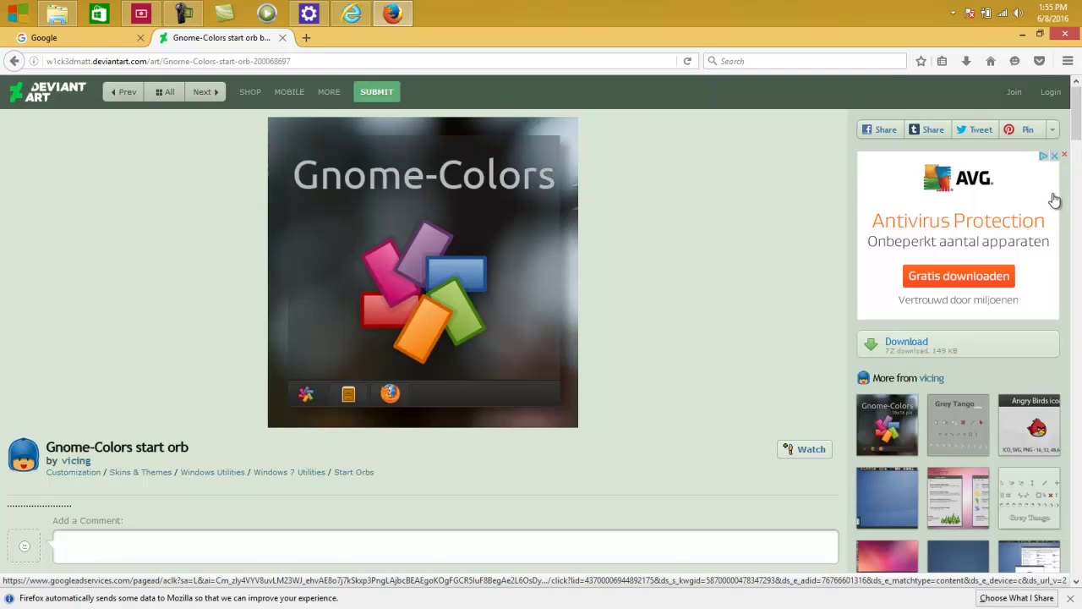
pyautogui.moveTo(1075, 108); pyautogui.dragTo(1078, 196)
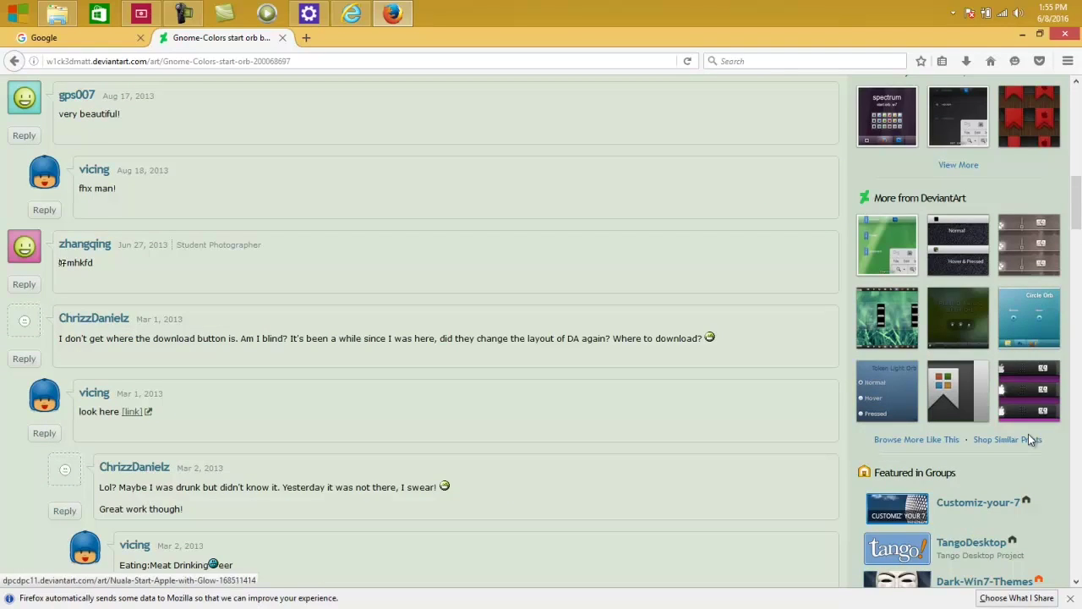
pyautogui.click(1021, 391)
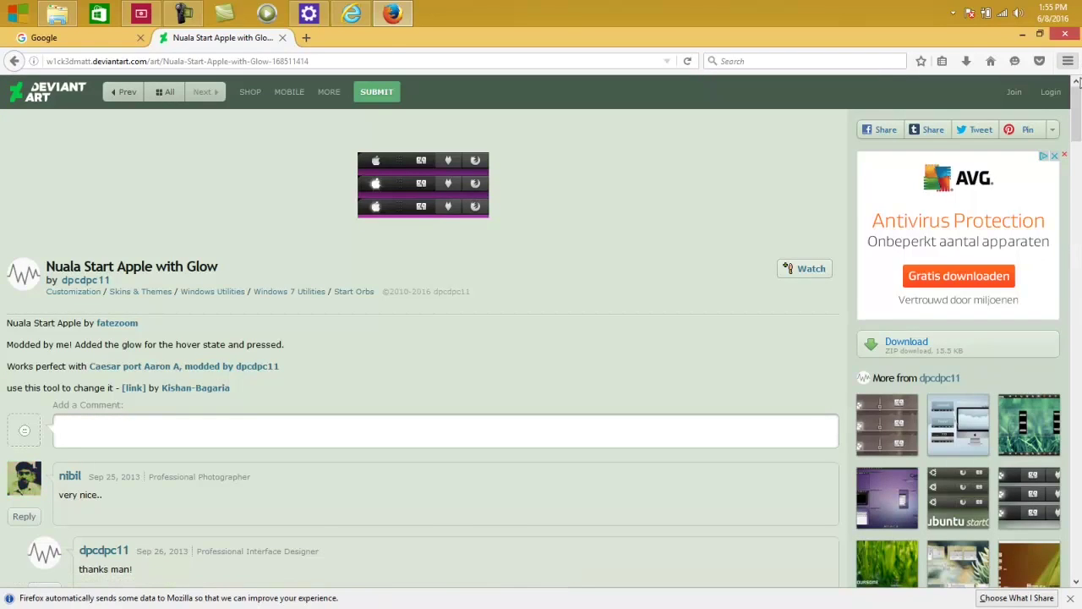
pyautogui.moveTo(1079, 102); pyautogui.dragTo(1076, 152)
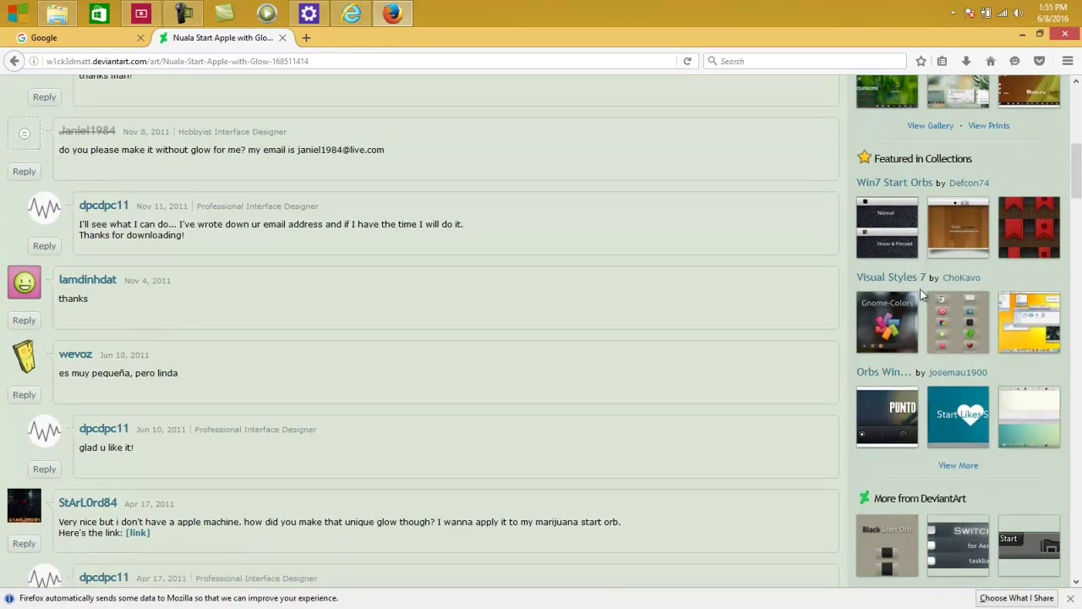
# Step: Reopen the Gnome-Colors start orb page, save its 7z download and try to open the file from the recent downloads
pyautogui.click(879, 320)
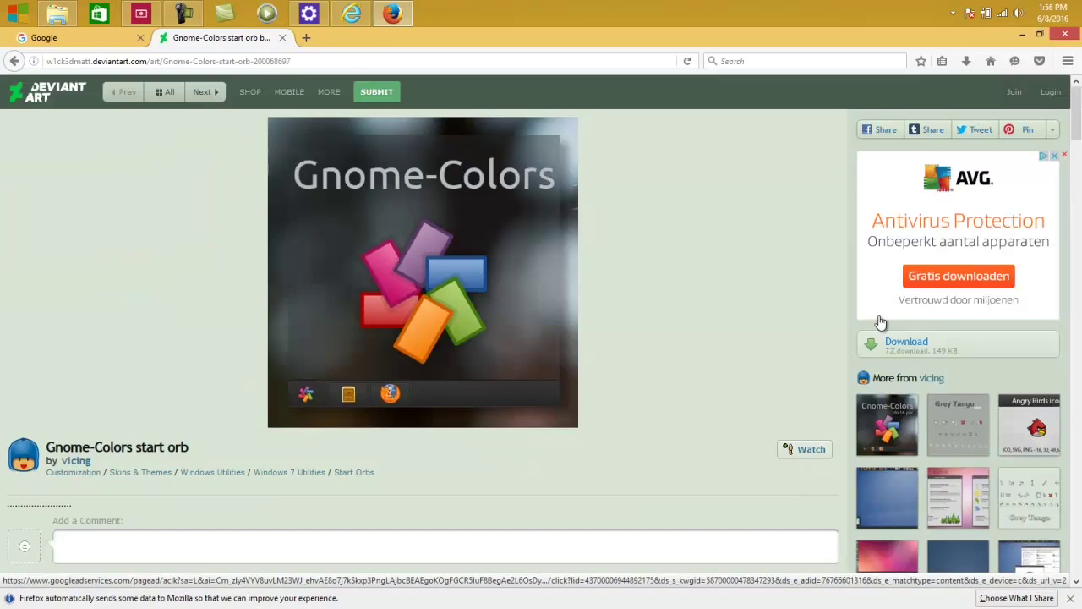
pyautogui.click(946, 356)
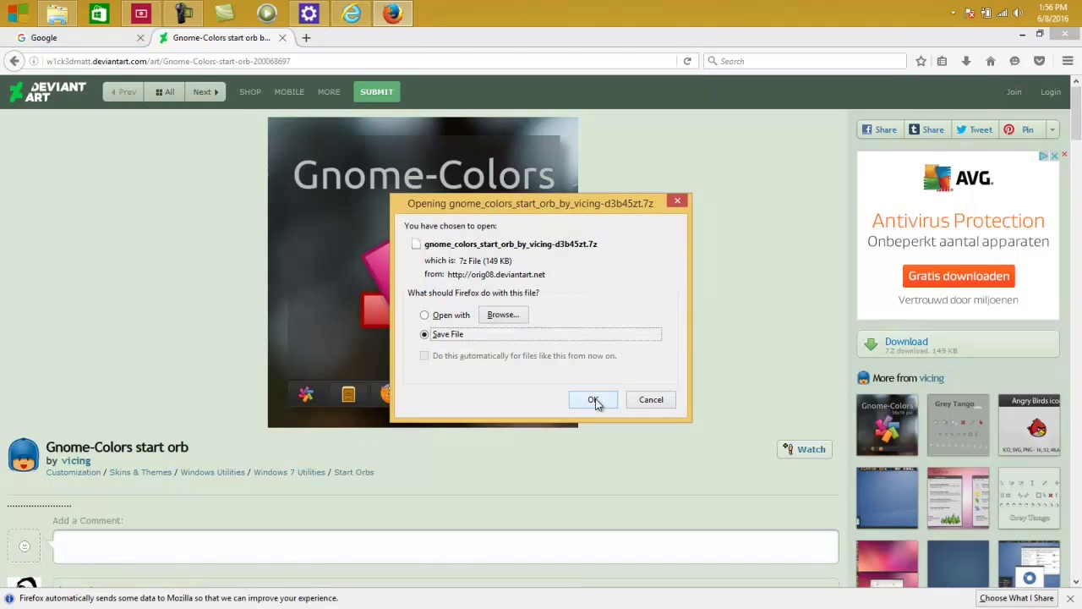
pyautogui.click(596, 398)
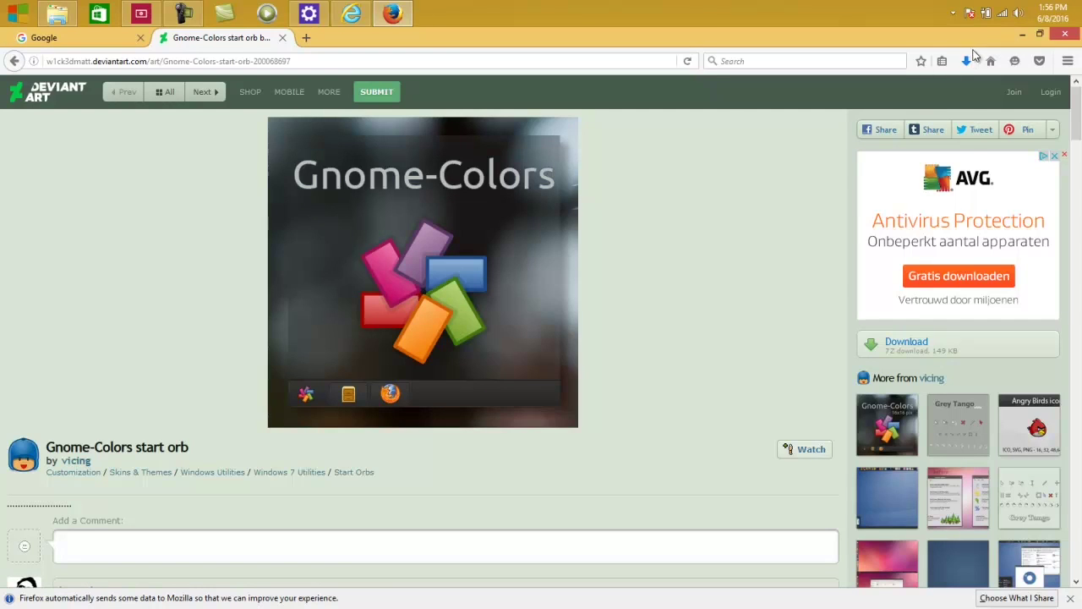
pyautogui.click(966, 59)
pyautogui.click(877, 118)
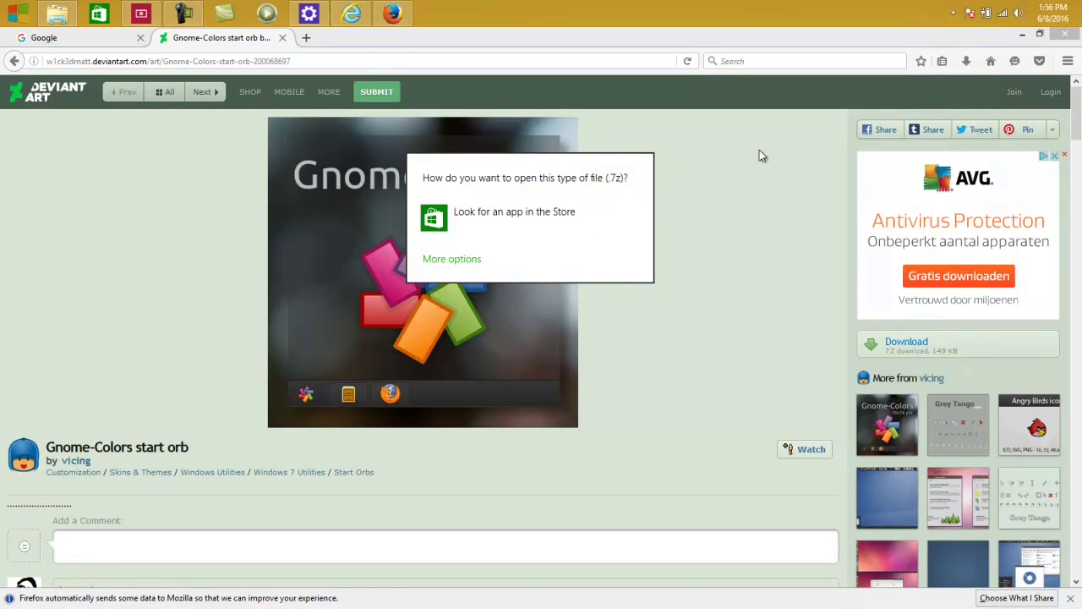
pyautogui.click(1024, 34)
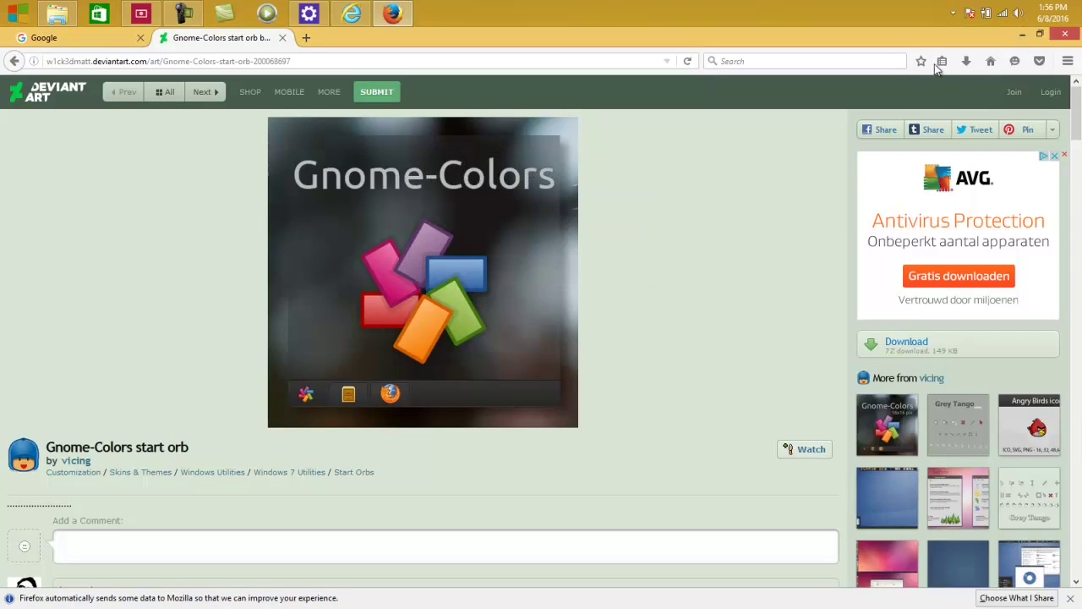
# Step: Switch to File Explorer and extract the gnome_colors_start_orb archive from Downloads into its own folder with 7-Zip
pyautogui.click(1022, 38)
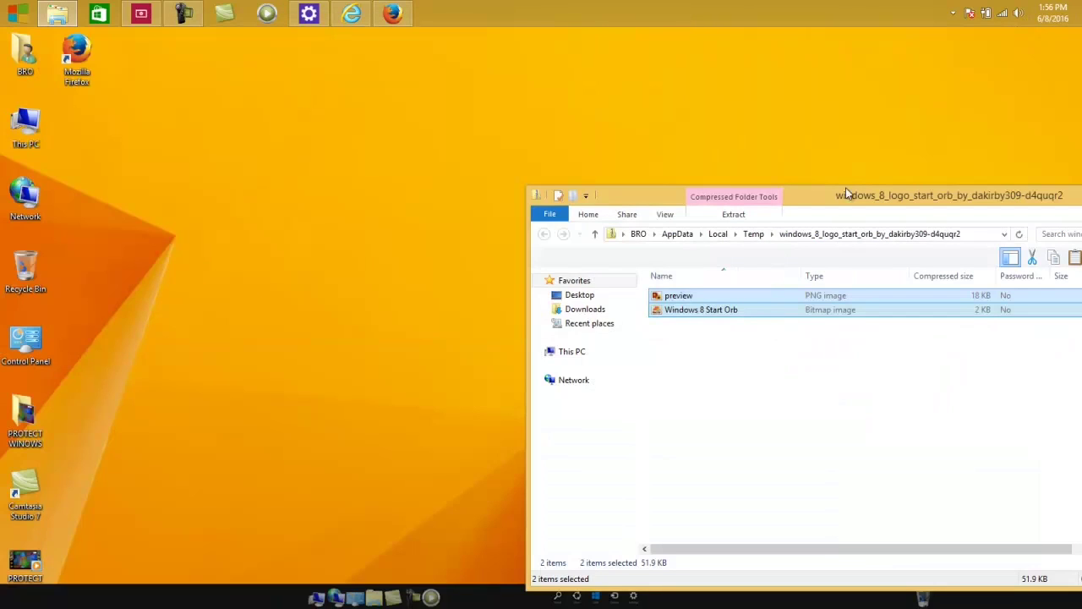
pyautogui.click(564, 351)
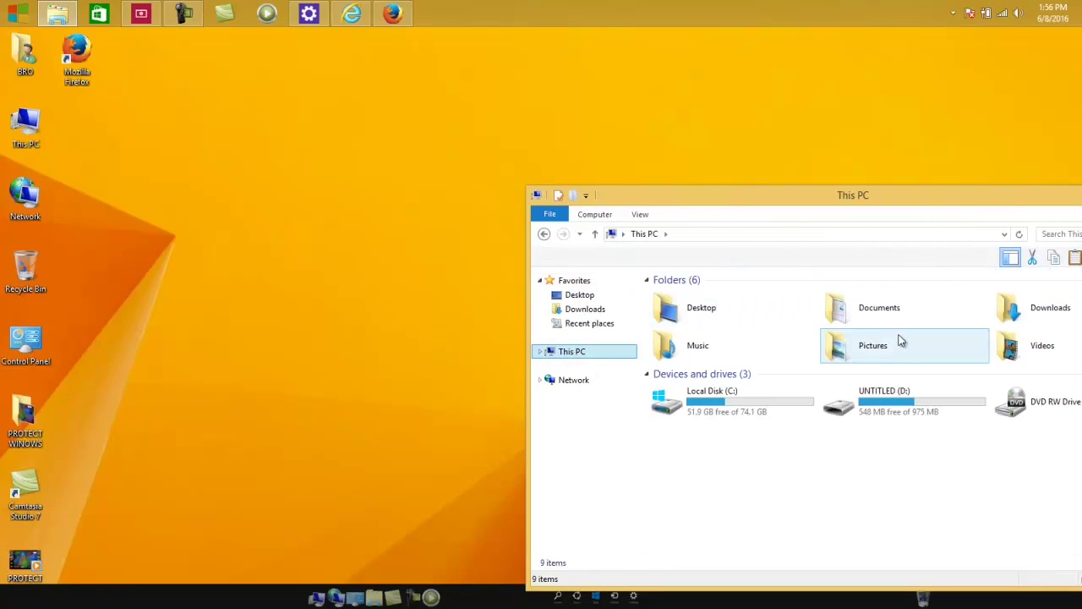
pyautogui.doubleClick(1049, 313)
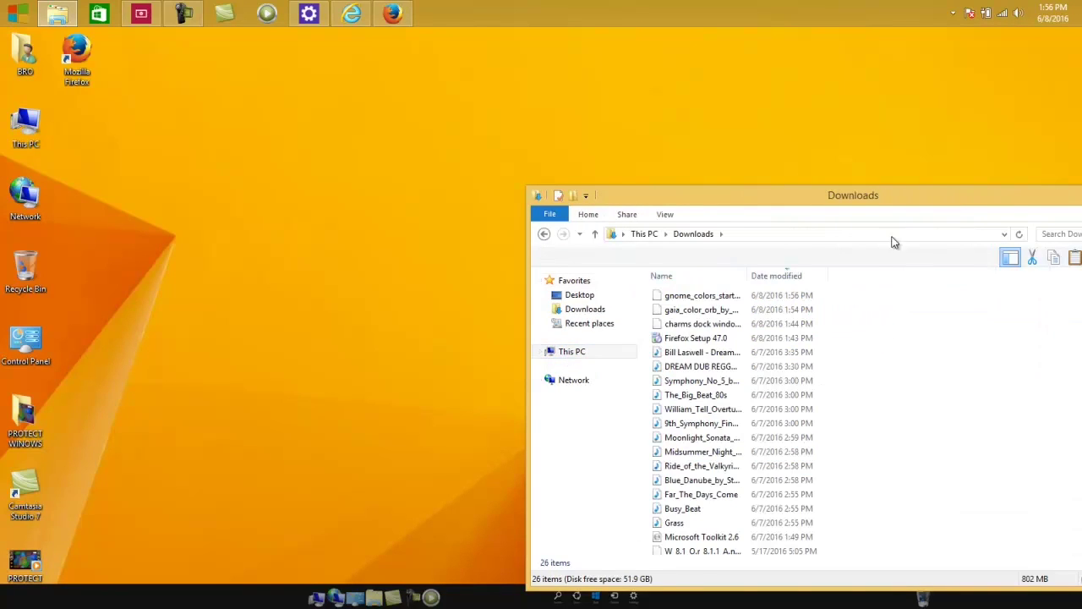
pyautogui.rightClick(734, 299)
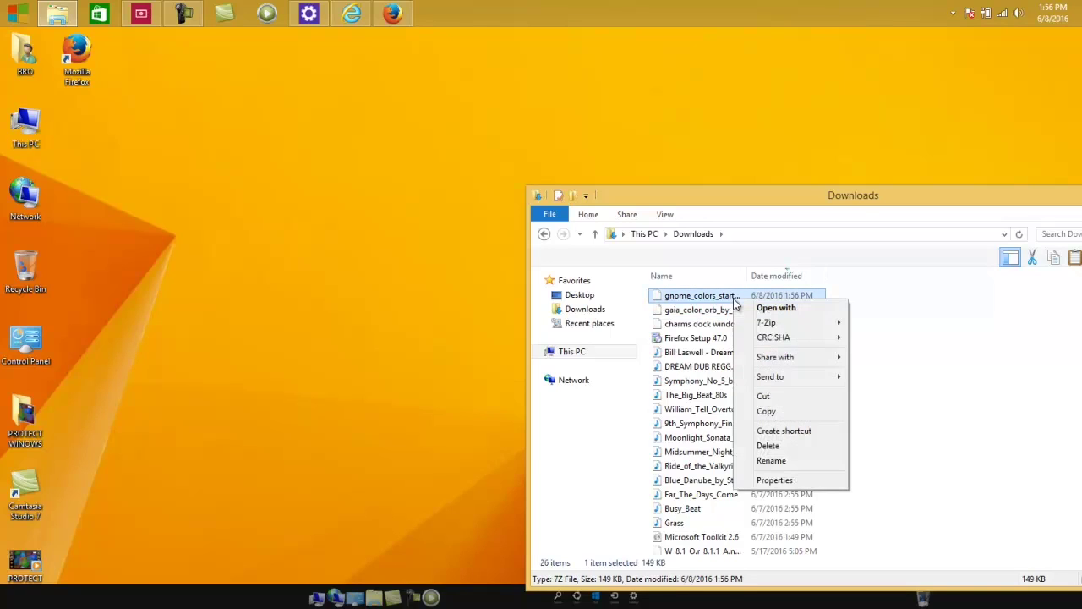
pyautogui.moveTo(814, 324)
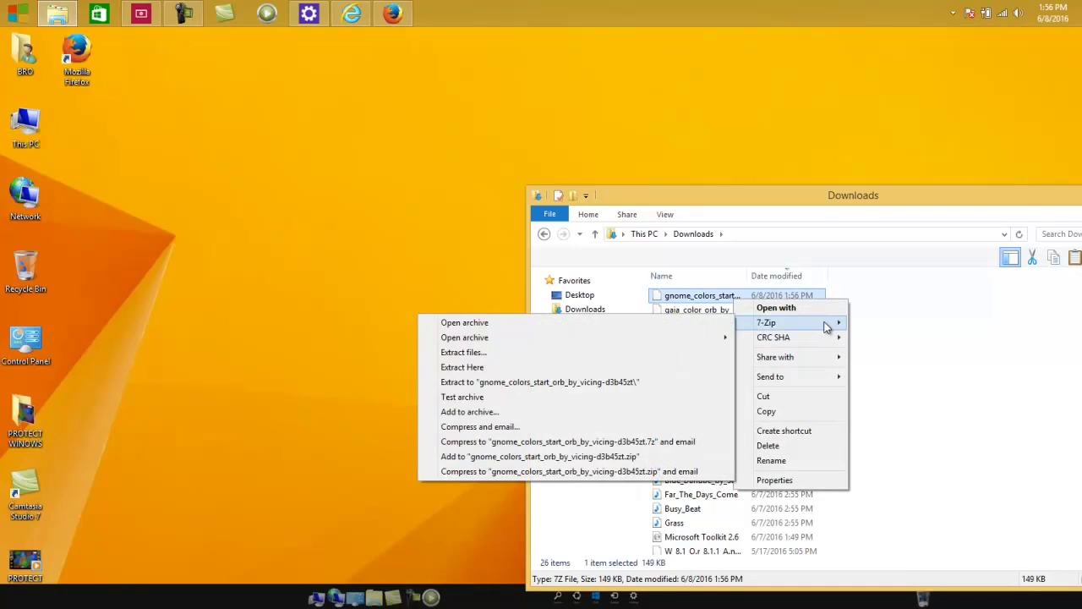
pyautogui.click(668, 383)
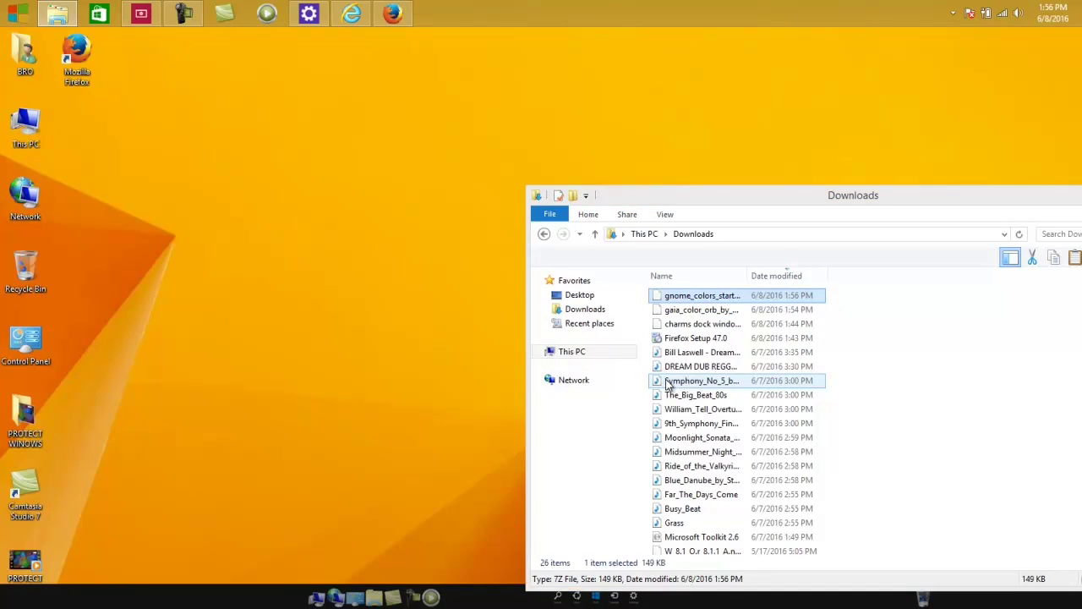
pyautogui.moveTo(752, 202); pyautogui.dragTo(638, 62)
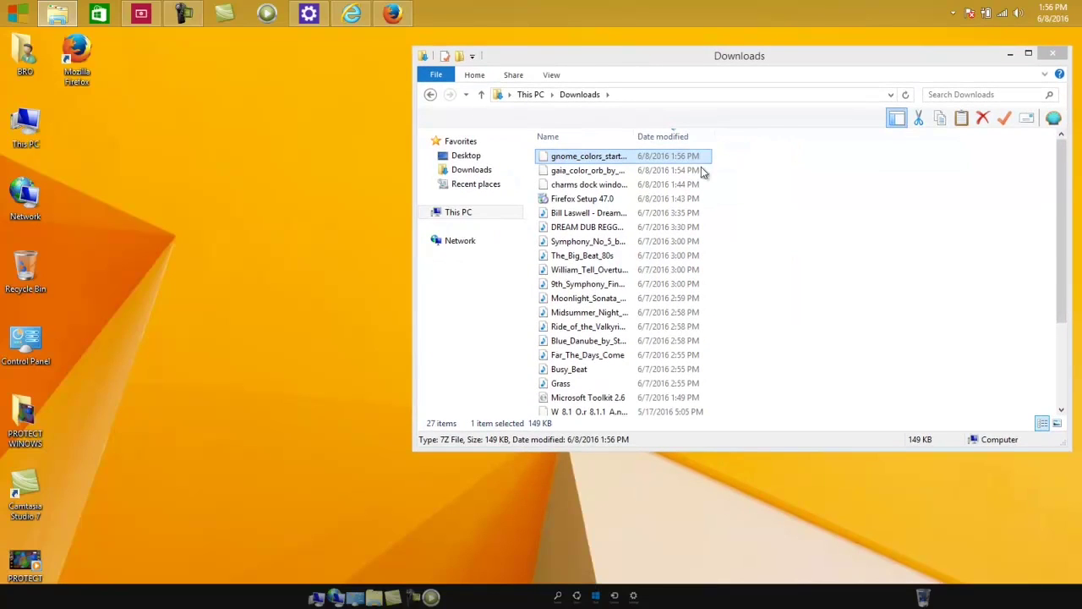
# Step: Move the extracted gnome_colors_start_orb folder from Downloads to Local Disk (C:)
pyautogui.moveTo(1062, 237); pyautogui.dragTo(1073, 394)
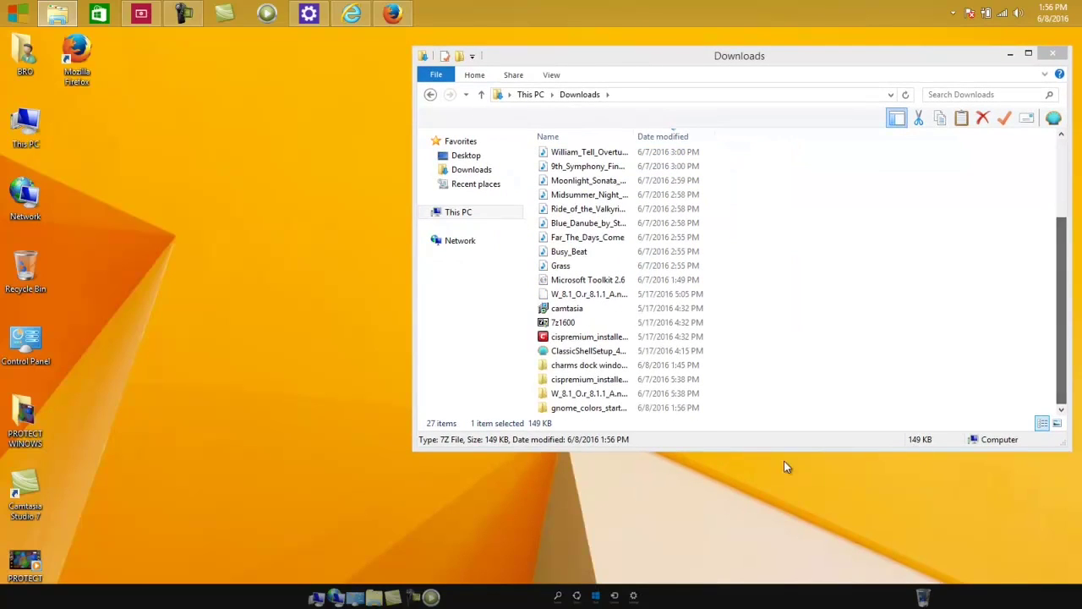
pyautogui.moveTo(565, 409); pyautogui.dragTo(493, 313)
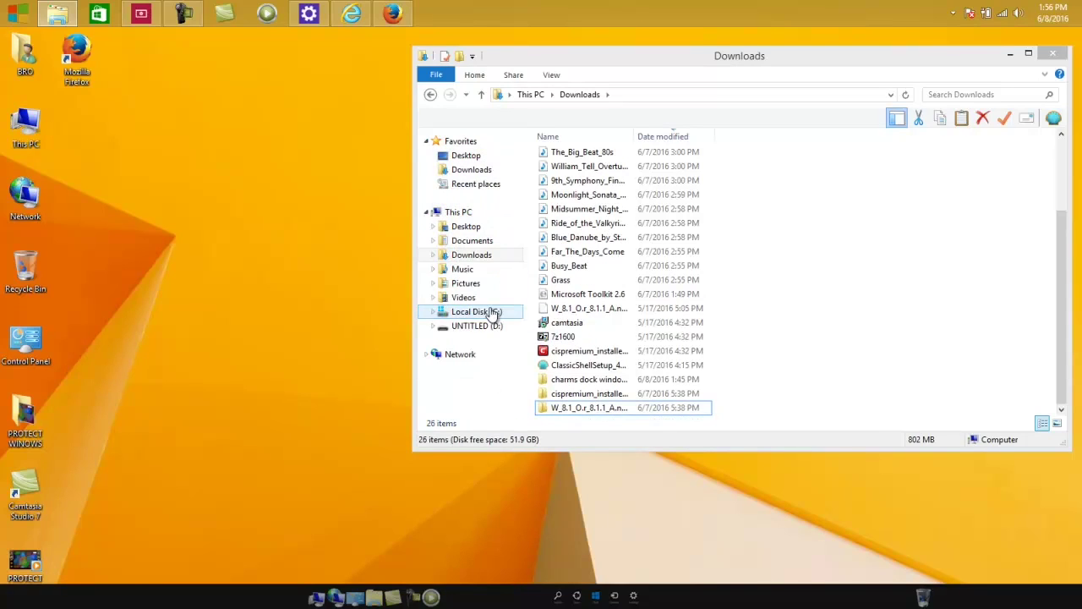
# Step: Open the Classic Start Menu settings from the start button
pyautogui.rightClick(15, 7)
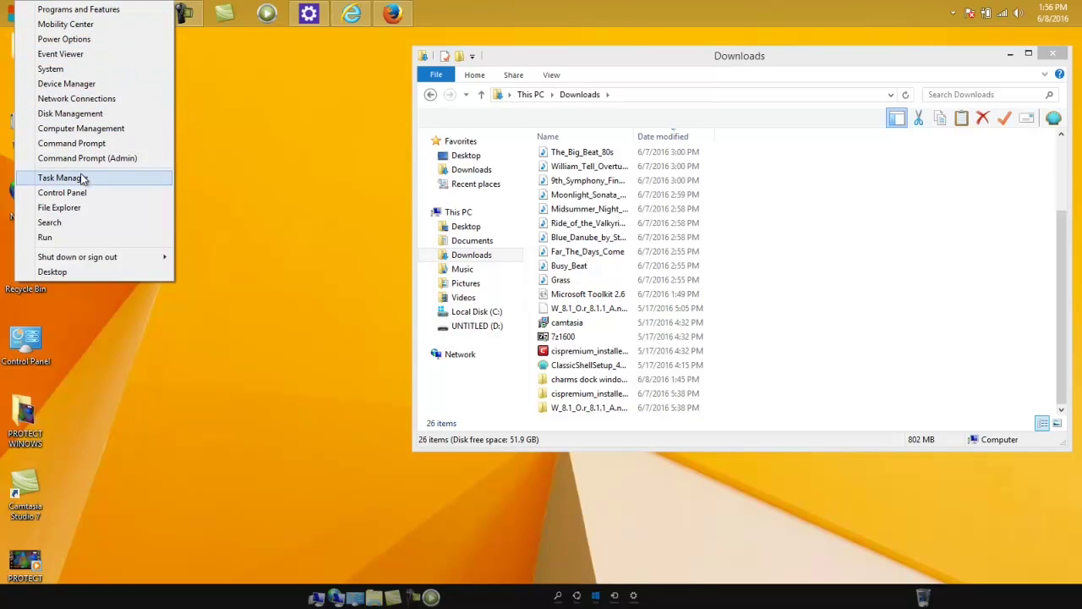
pyautogui.click(267, 101)
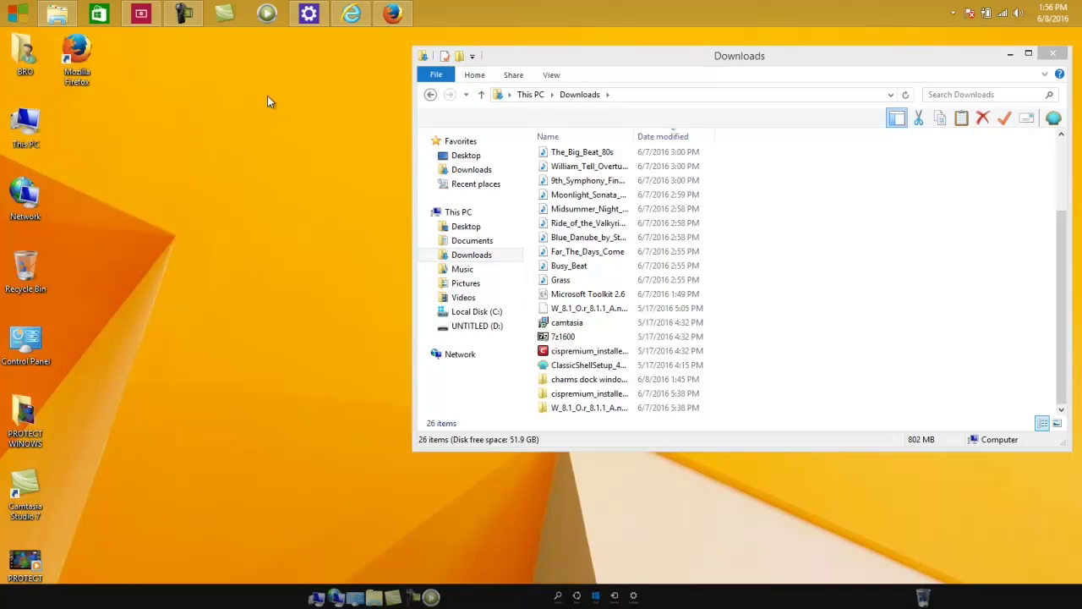
pyautogui.click(11, 10)
pyautogui.rightClick(11, 10)
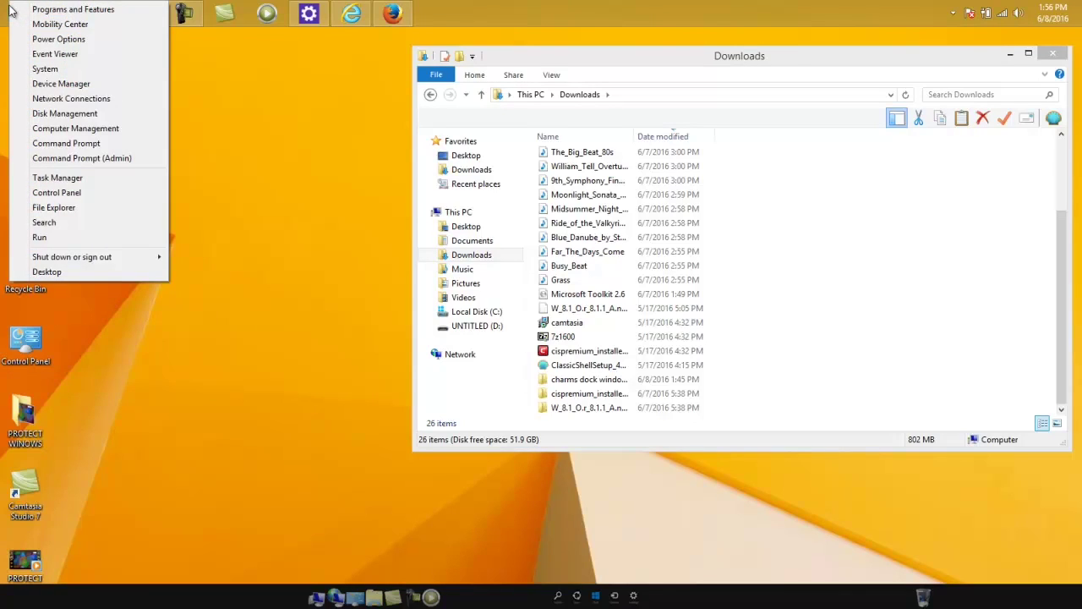
pyautogui.click(7, 8)
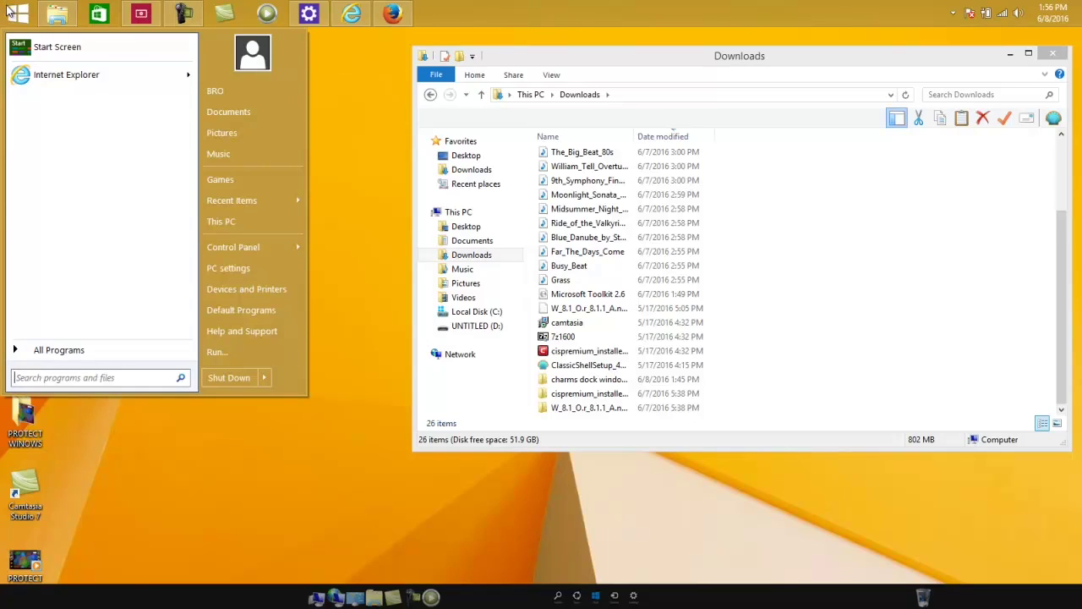
pyautogui.rightClick(15, 17)
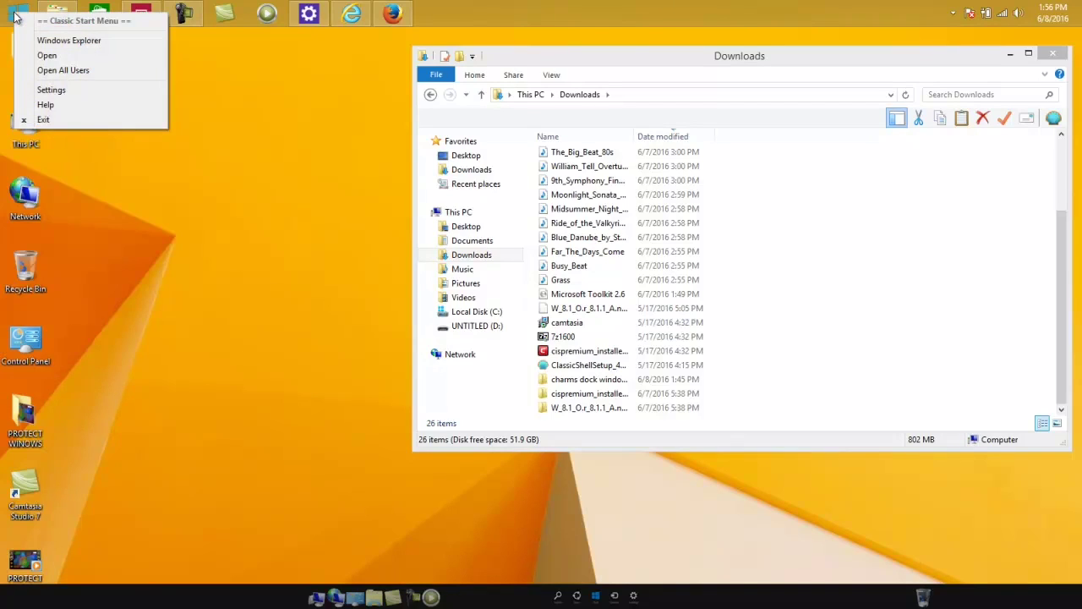
pyautogui.click(51, 89)
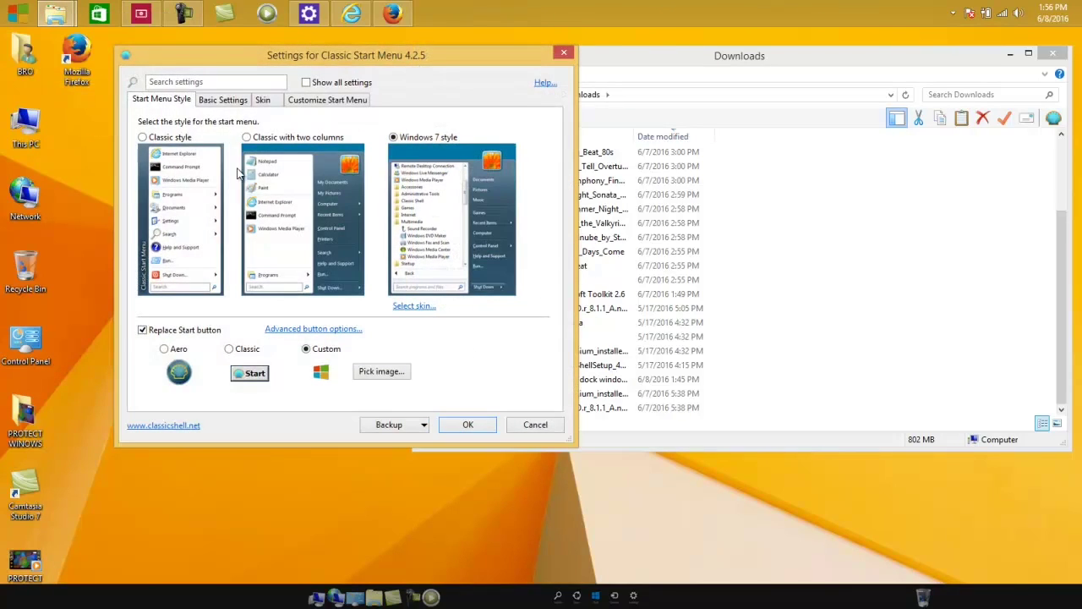
# Step: Set the custom start button image to Gnome-Colors from the gnome_colors_start_orb folder on Local Disk (C:) and save the settings
pyautogui.click(380, 371)
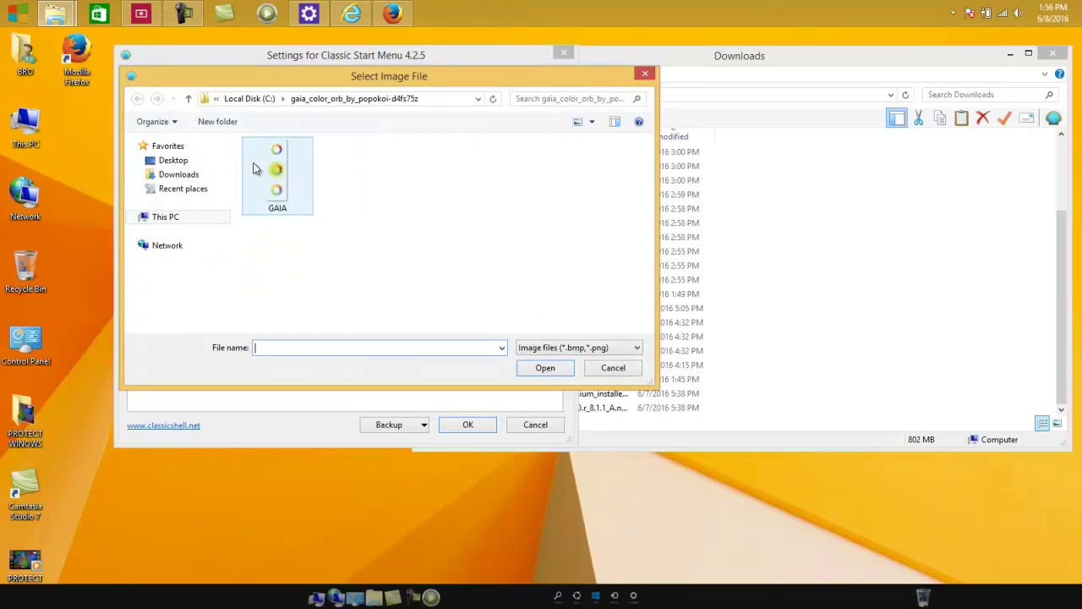
pyautogui.click(188, 99)
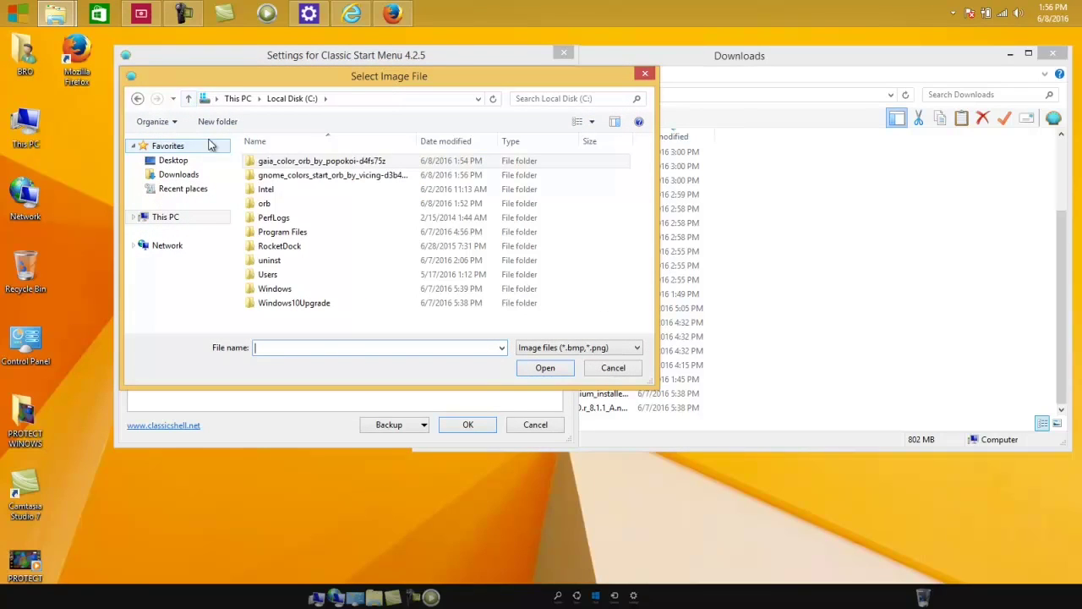
pyautogui.click(270, 181)
pyautogui.doubleClick(272, 181)
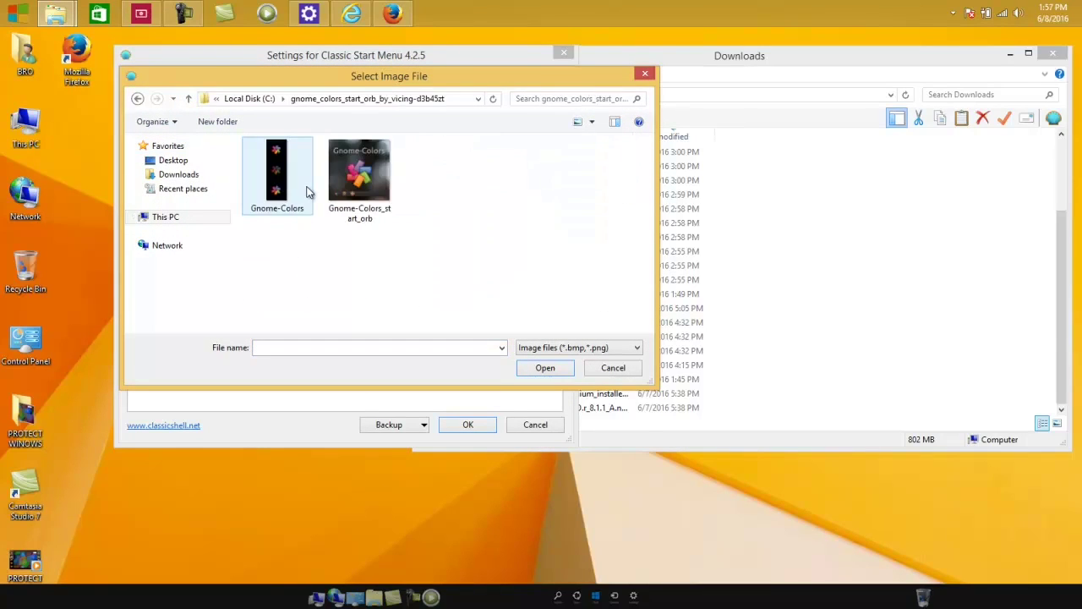
pyautogui.doubleClick(282, 187)
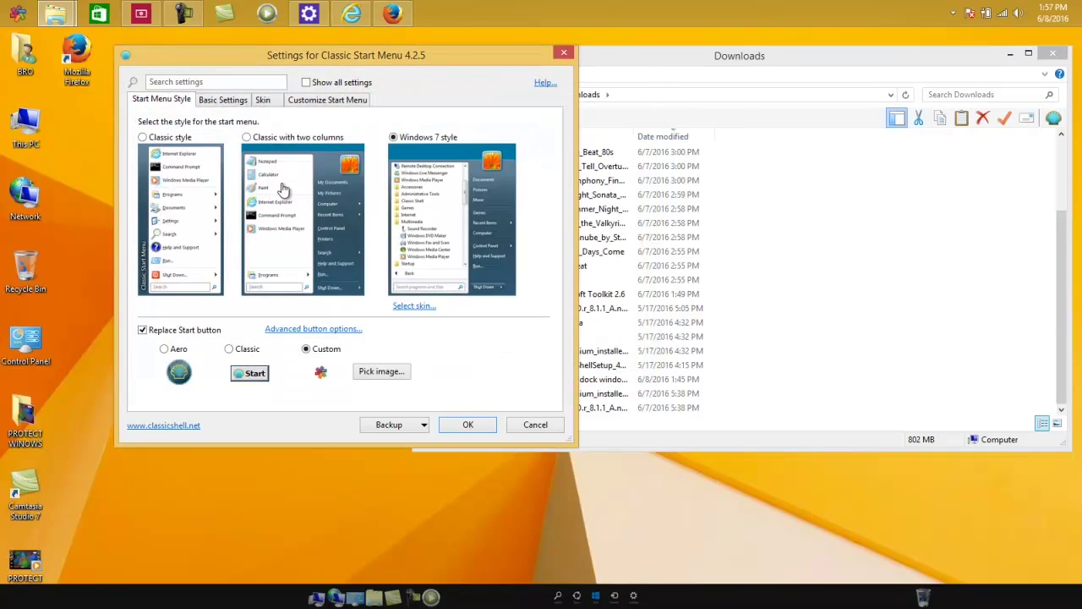
pyautogui.click(468, 424)
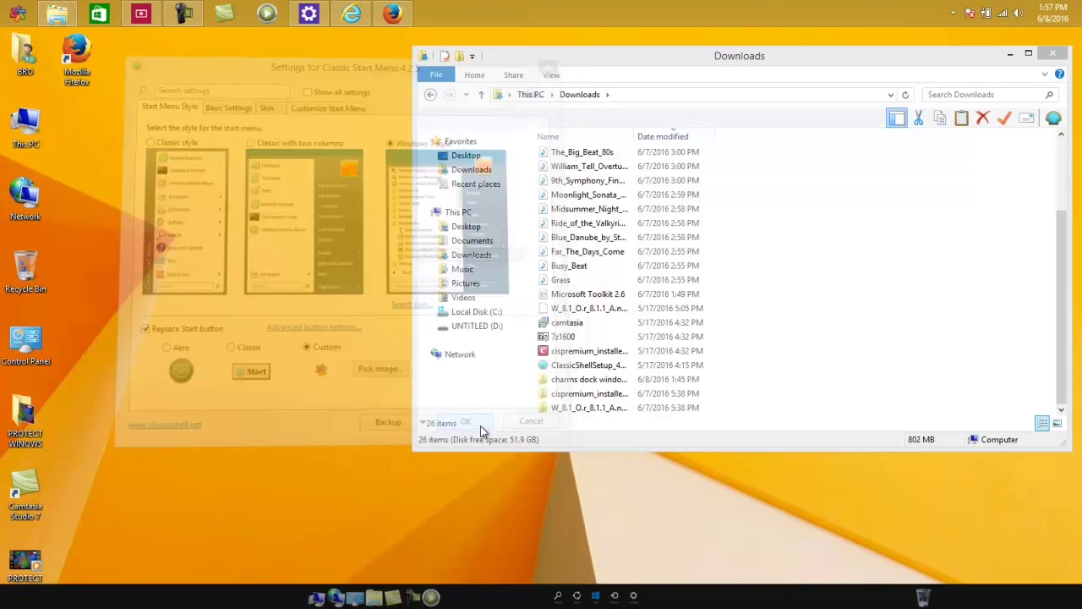
# Step: Test the new Gnome-Colors start button by toggling the start menu, and close the Downloads window
pyautogui.click(19, 10)
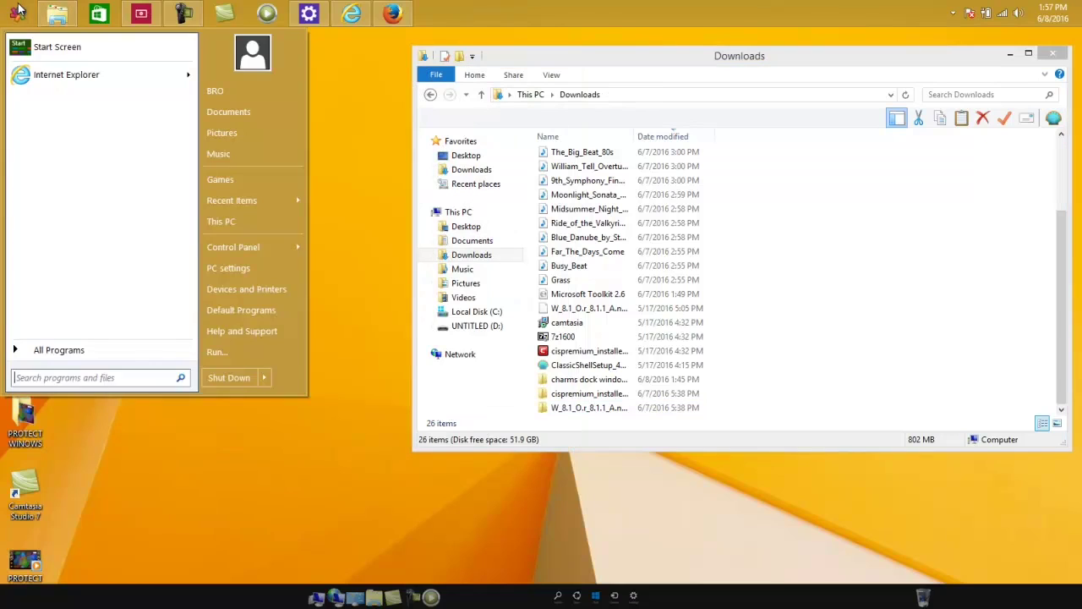
pyautogui.click(19, 10)
pyautogui.click(19, 10)
pyautogui.click(19, 10)
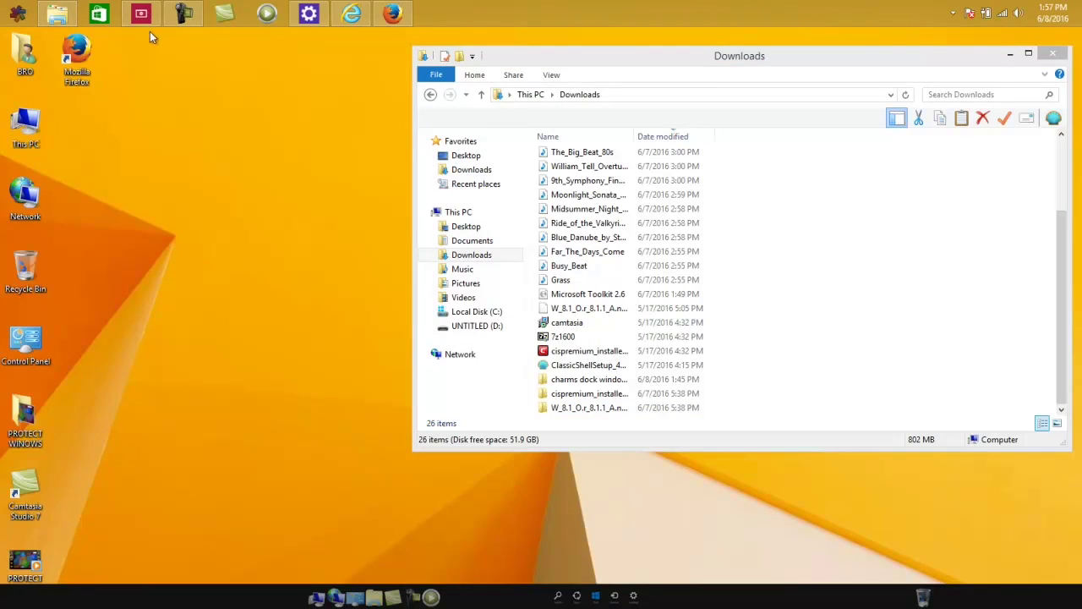
pyautogui.click(1060, 56)
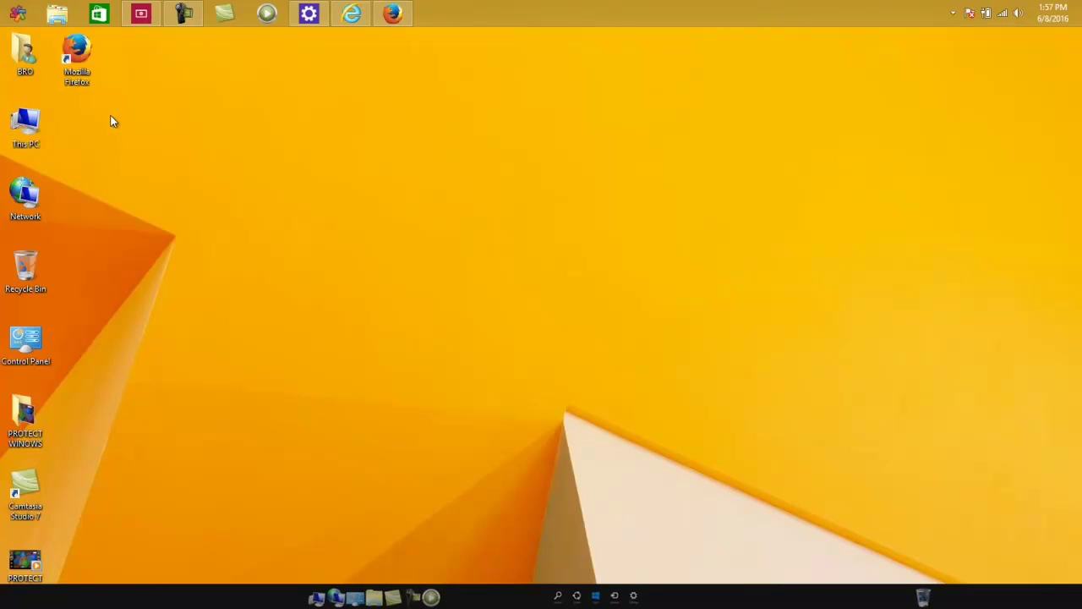
# Step: Set the desktop background to the pink flower picture from the Flowers group with the Fit position, save it and close Personalization
pyautogui.rightClick(219, 85)
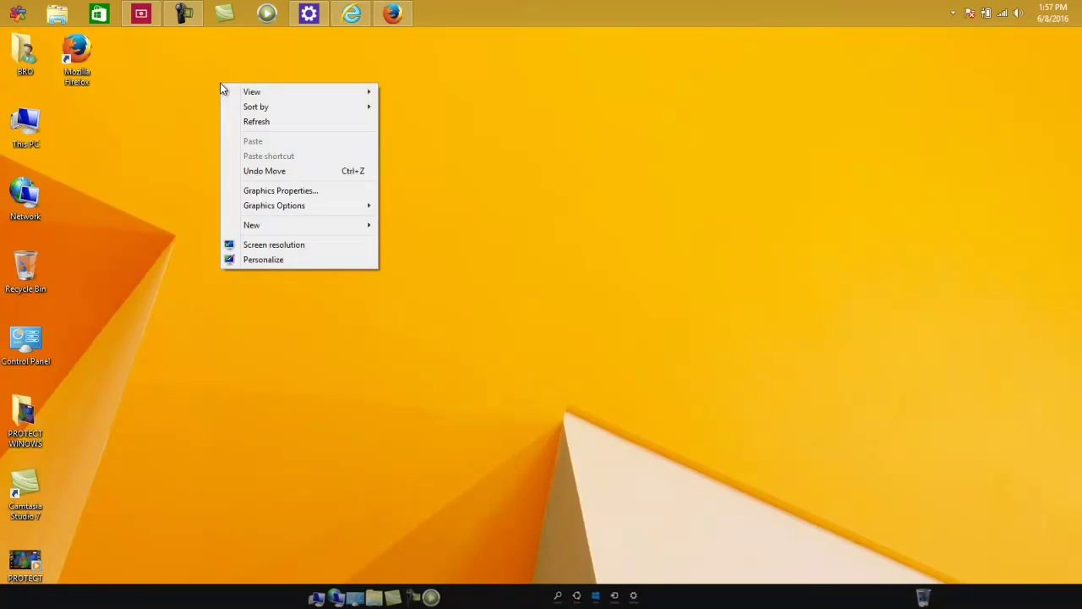
pyautogui.click(312, 260)
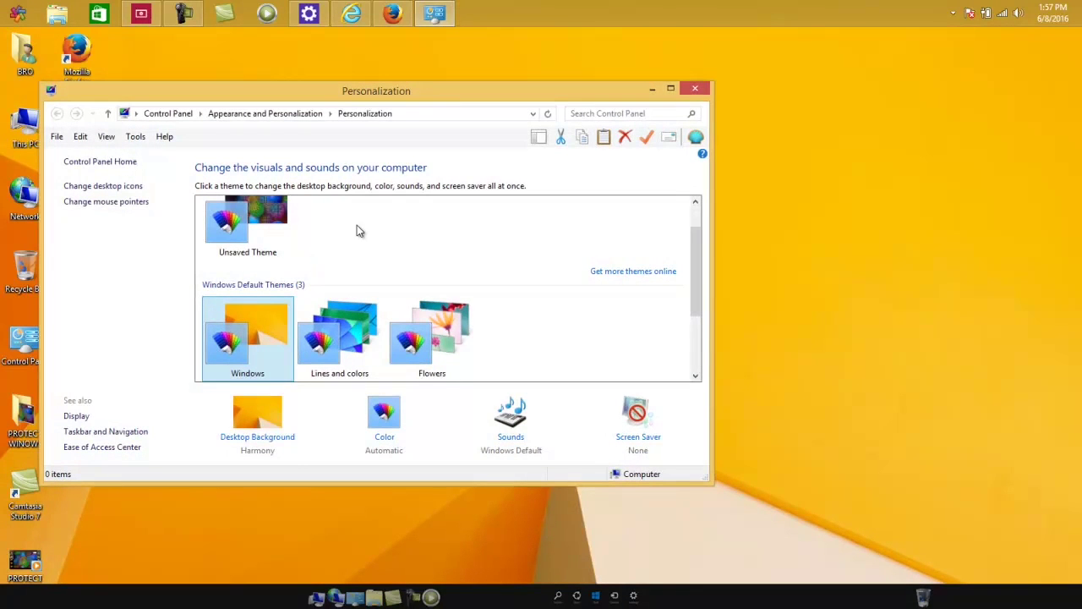
pyautogui.click(287, 437)
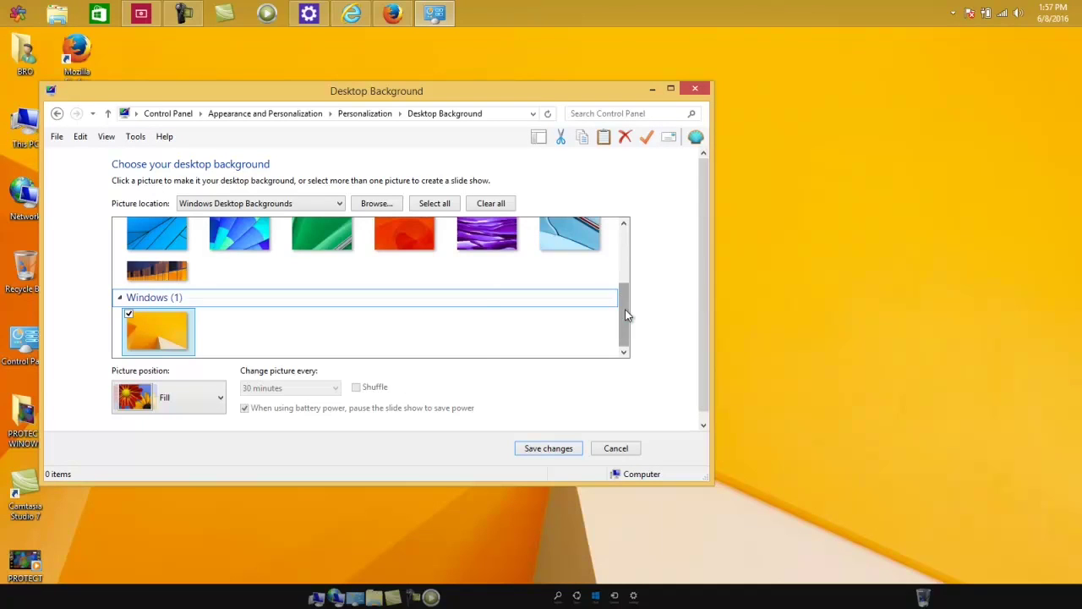
pyautogui.moveTo(625, 309); pyautogui.dragTo(616, 248)
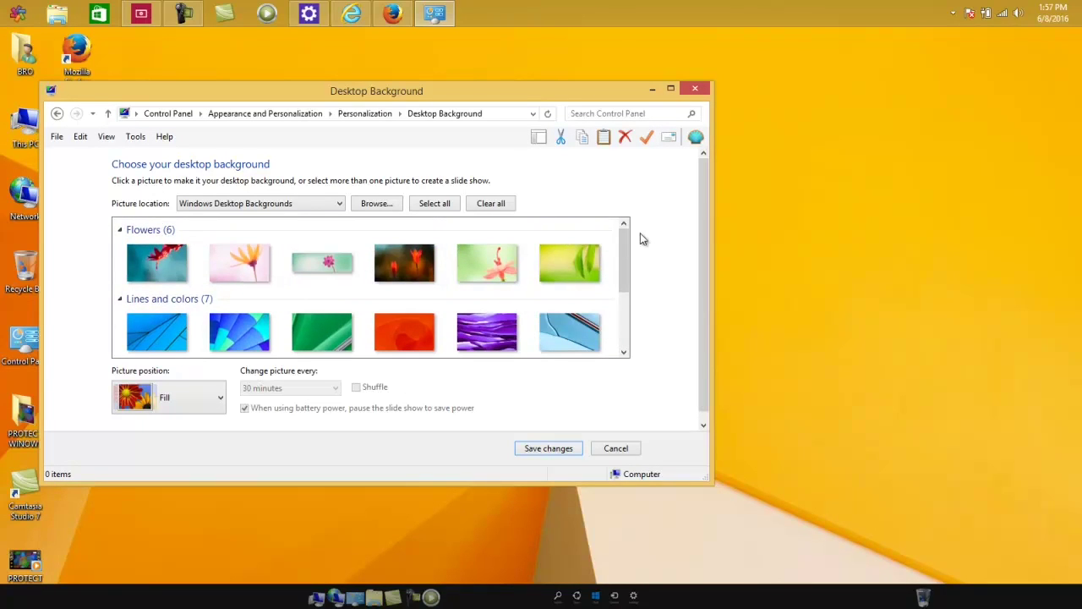
pyautogui.click(336, 263)
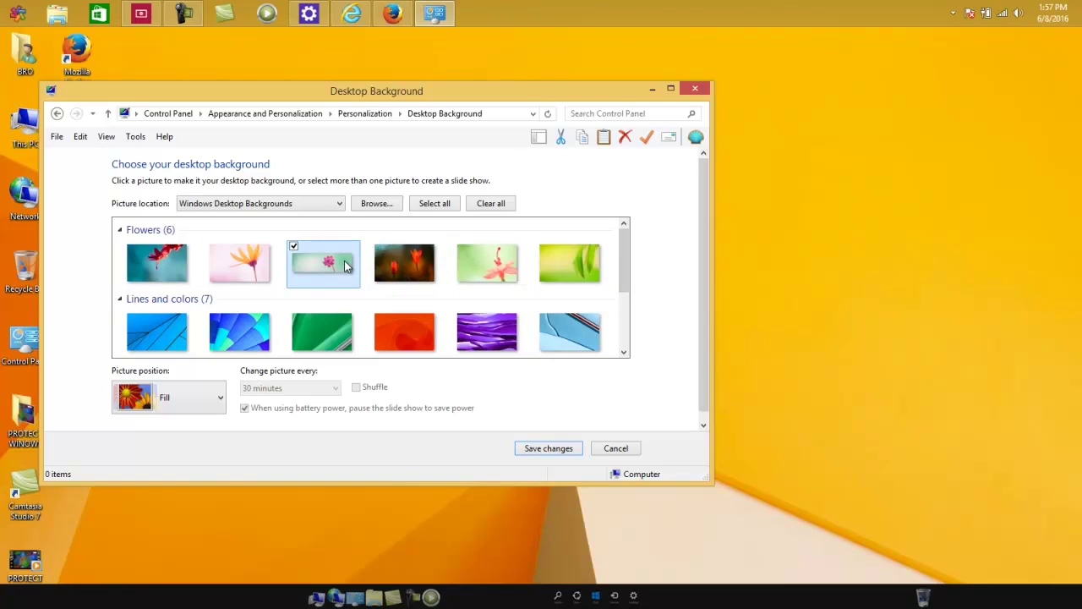
pyautogui.click(220, 398)
pyautogui.click(198, 457)
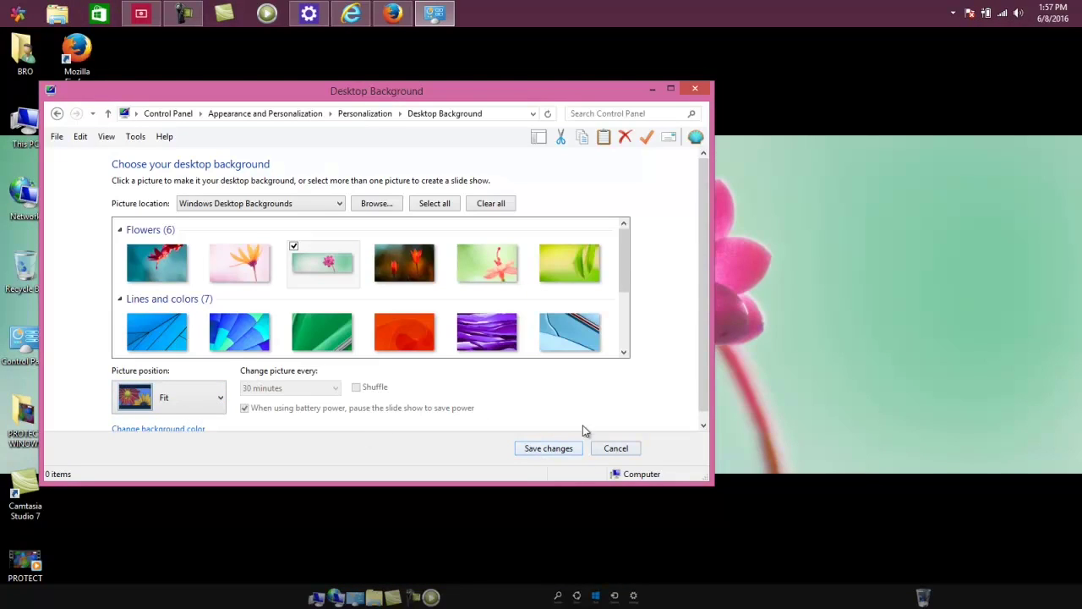
pyautogui.click(549, 449)
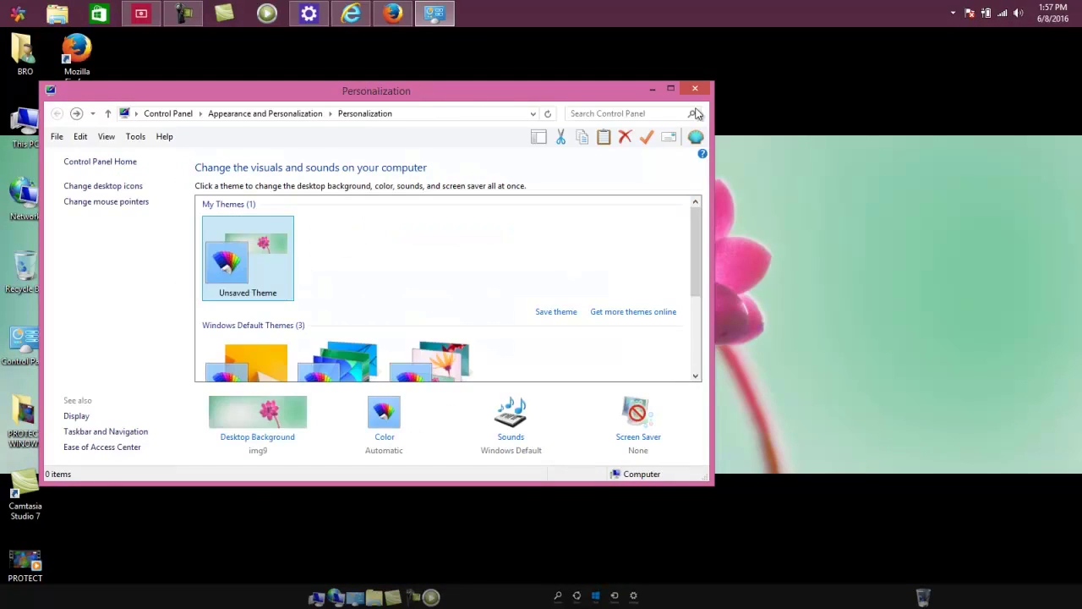
pyautogui.click(695, 90)
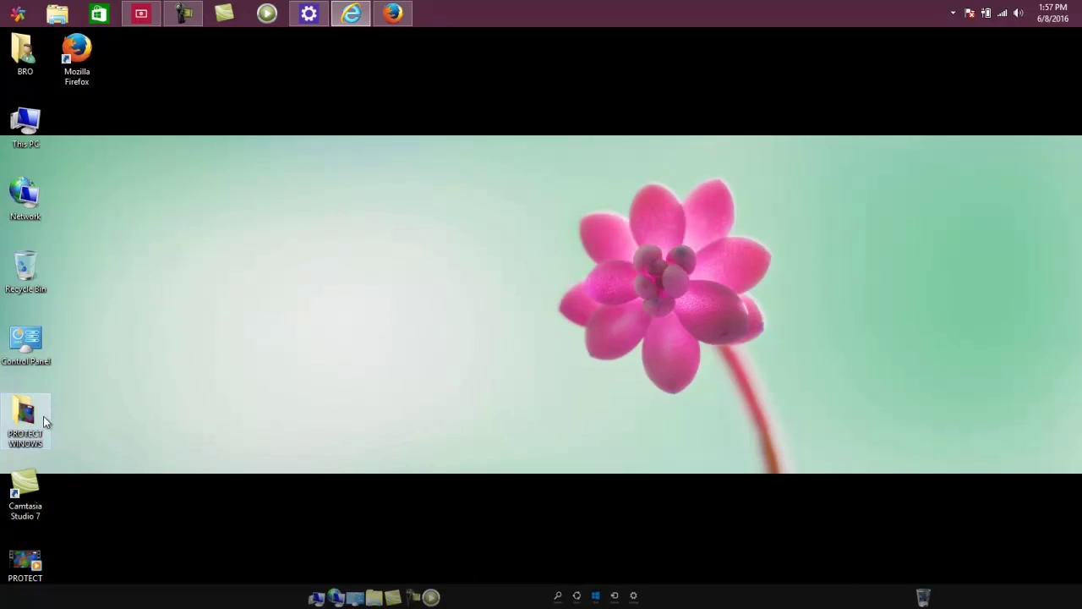
# Step: Add the Mozilla Firefox desktop shortcut to the dock and open the start menu to view its new color
pyautogui.rightClick(153, 256)
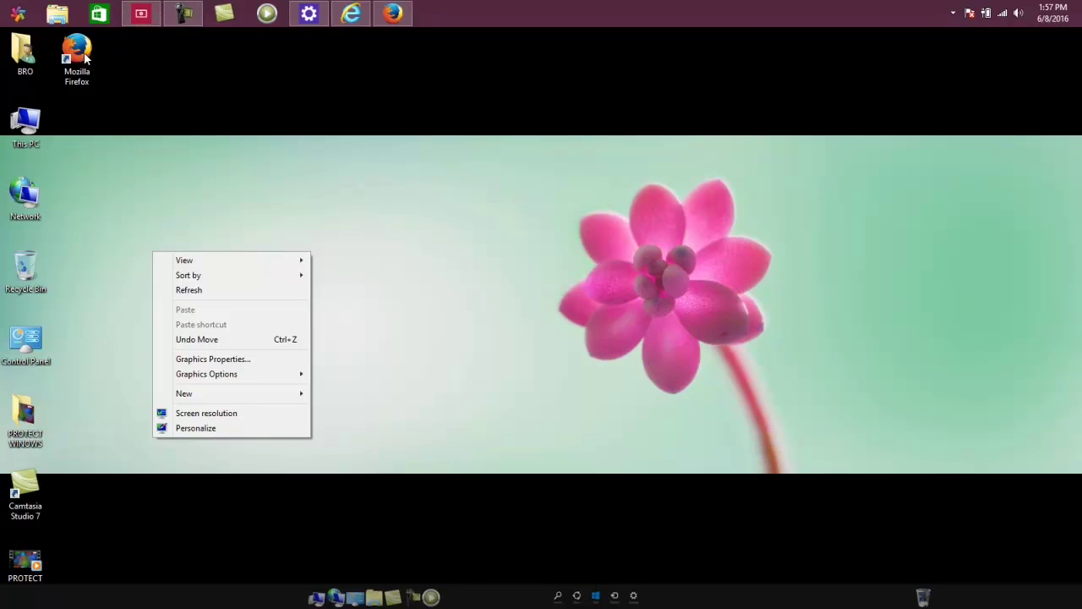
pyautogui.moveTo(79, 61); pyautogui.dragTo(501, 599)
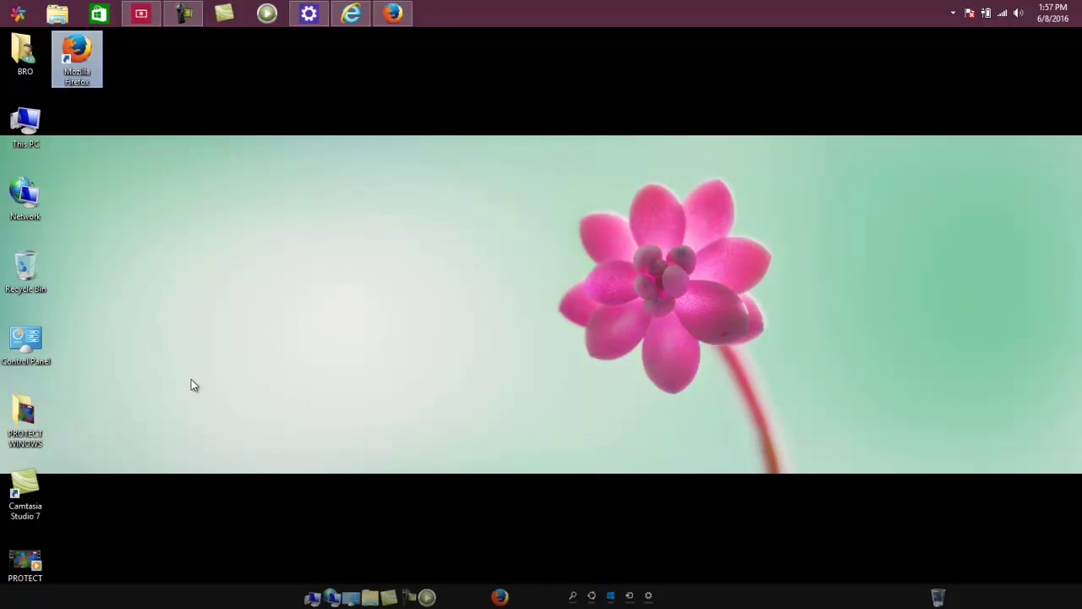
pyautogui.click(17, 14)
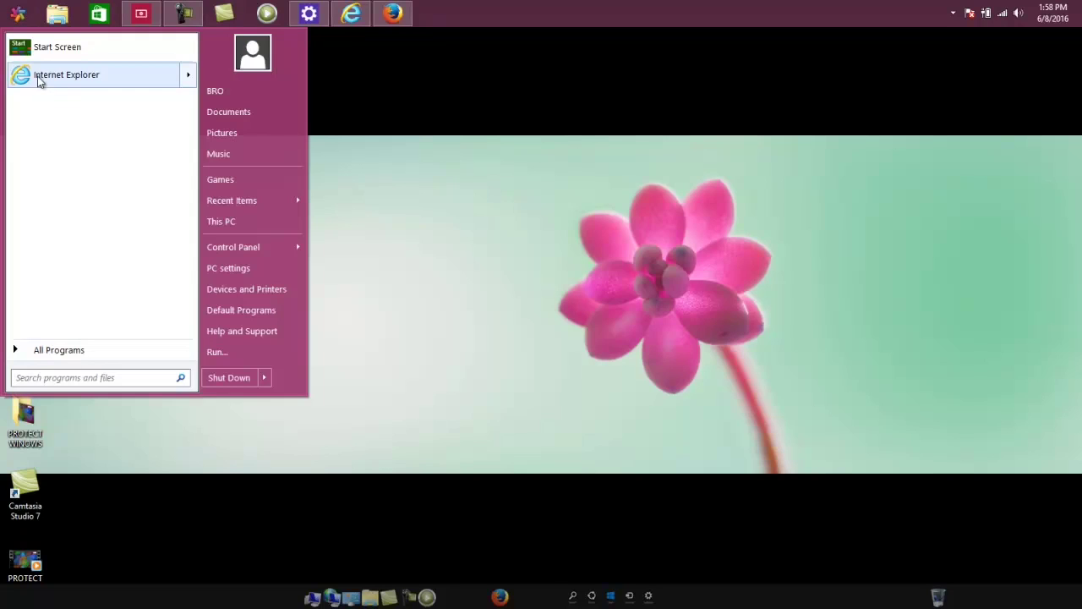
# Step: Add an Internet Explorer shortcut to the desktop dock beside Firefox and close the start menu
pyautogui.moveTo(28, 76)
pyautogui.moveTo(28, 76); pyautogui.dragTo(497, 597)
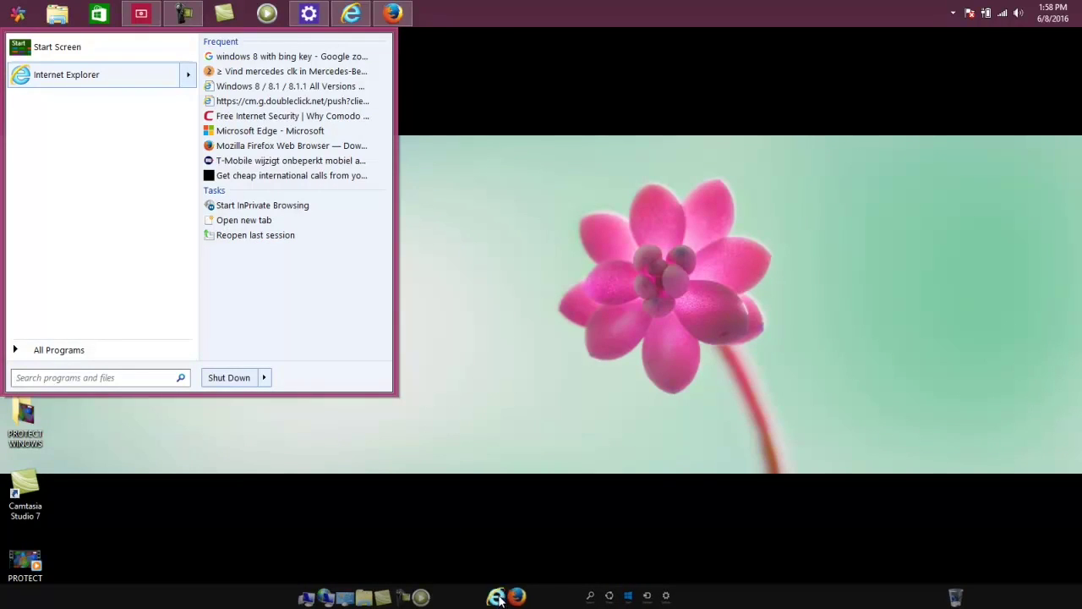
pyautogui.click(353, 510)
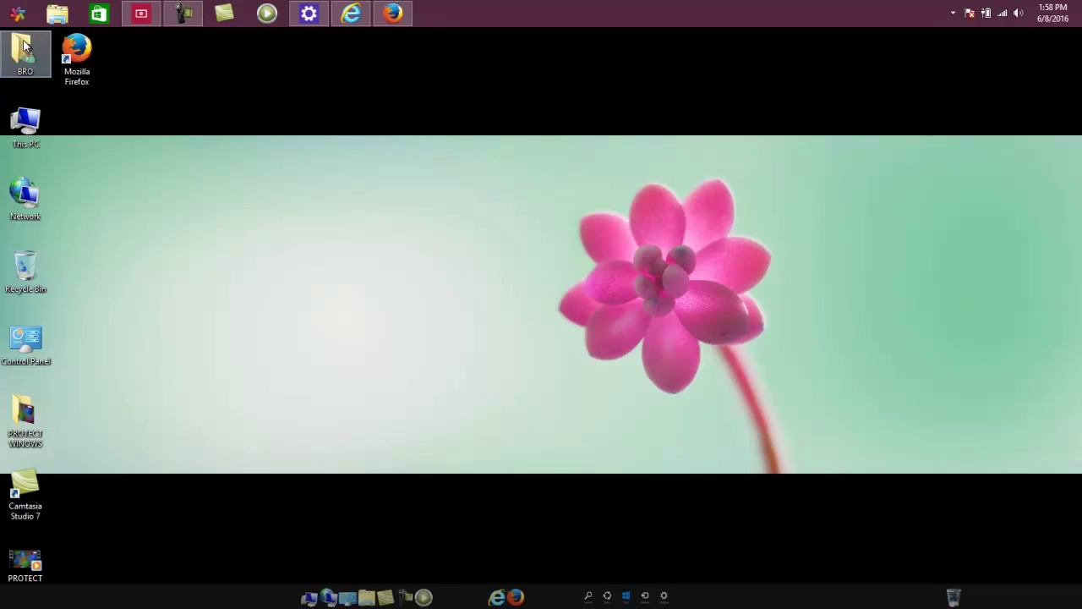
# Step: Add the desktop's user folder to the dock after the settings icon, then test the shortcut and close the folder window
pyautogui.moveTo(24, 51); pyautogui.dragTo(245, 597)
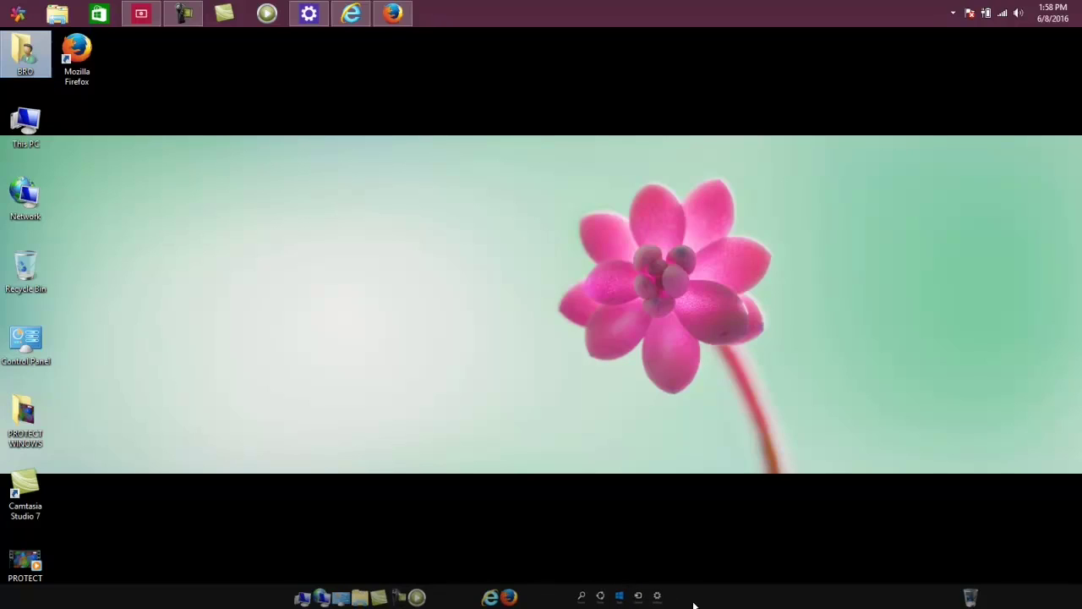
pyautogui.click(629, 475)
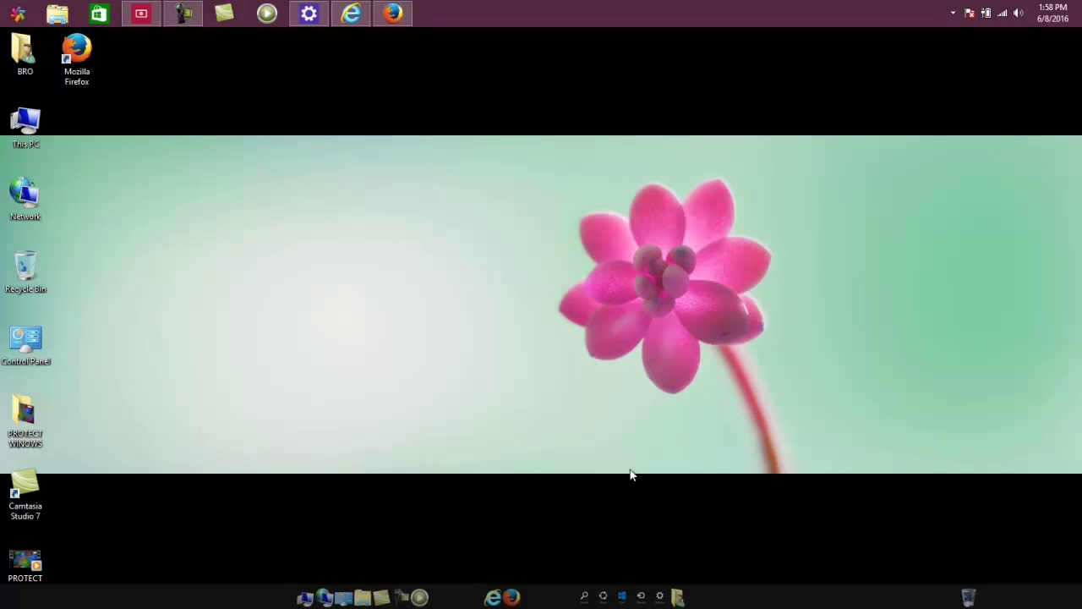
pyautogui.click(676, 596)
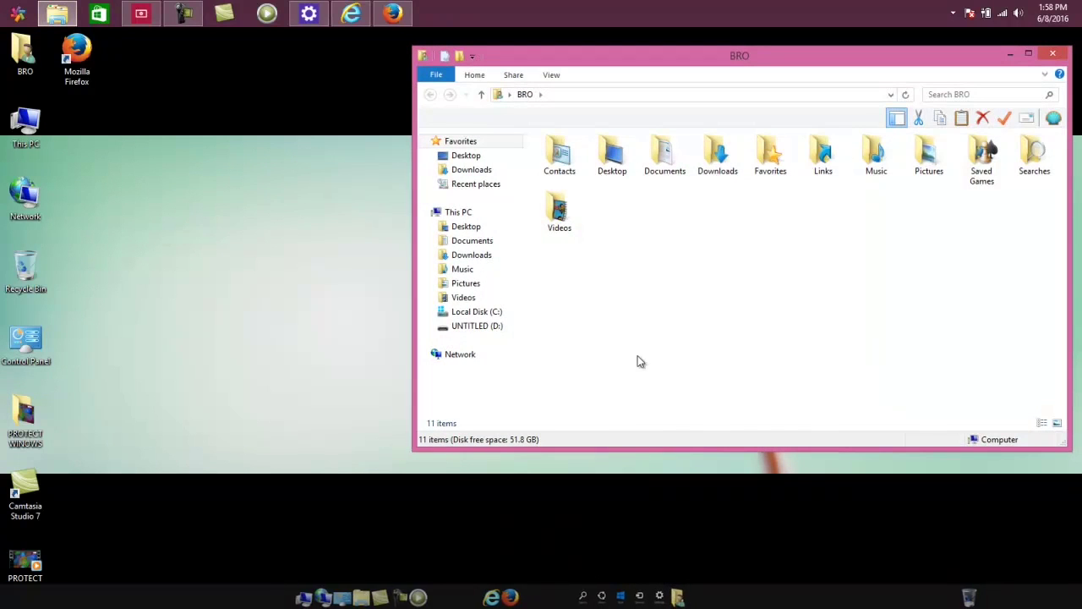
pyautogui.click(1052, 56)
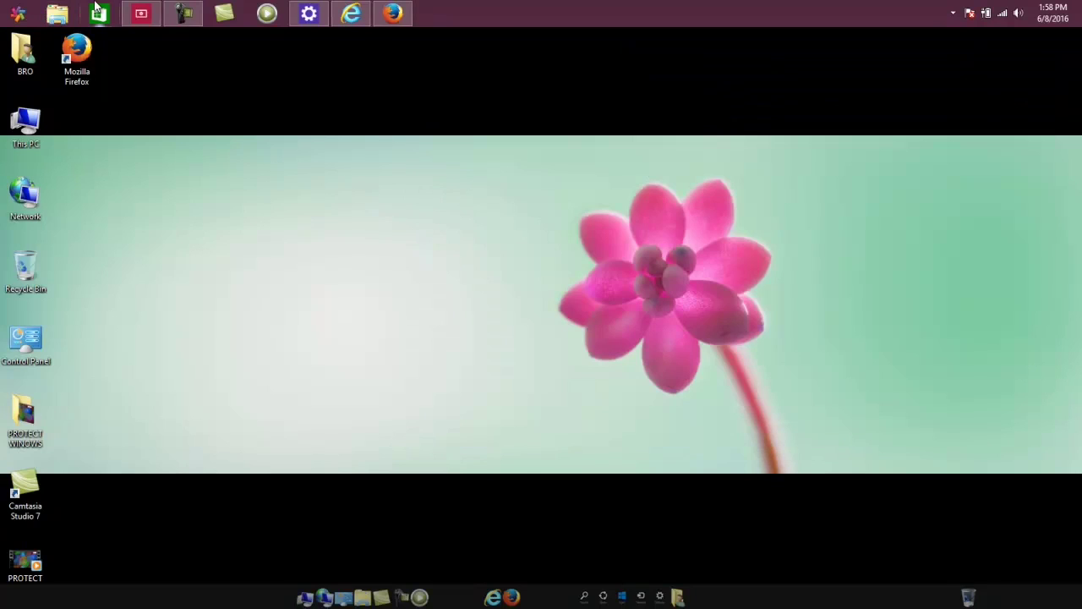
pyautogui.click(16, 13)
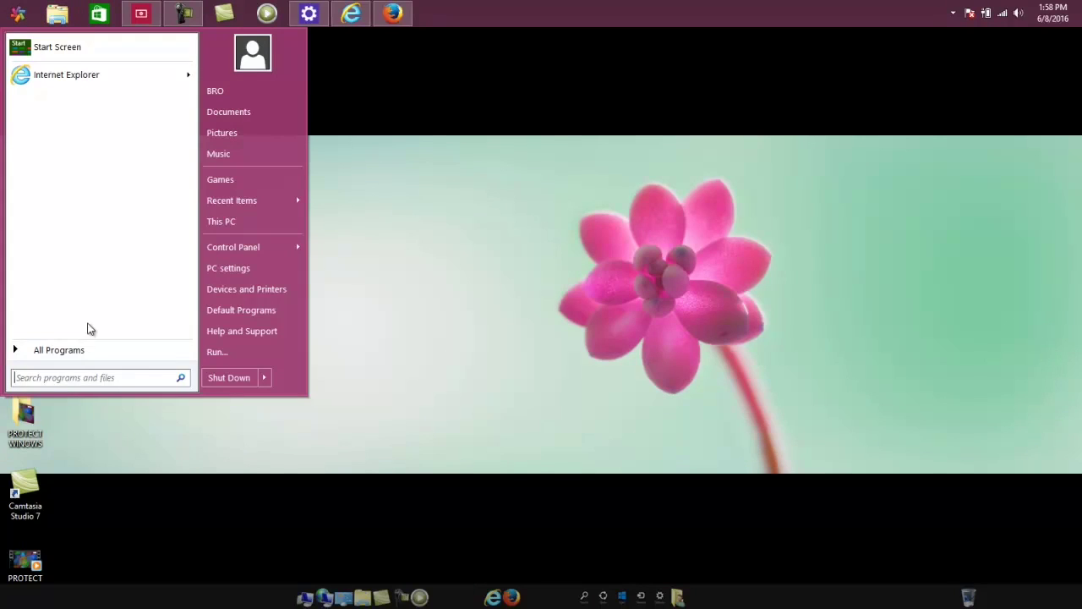
pyautogui.click(88, 354)
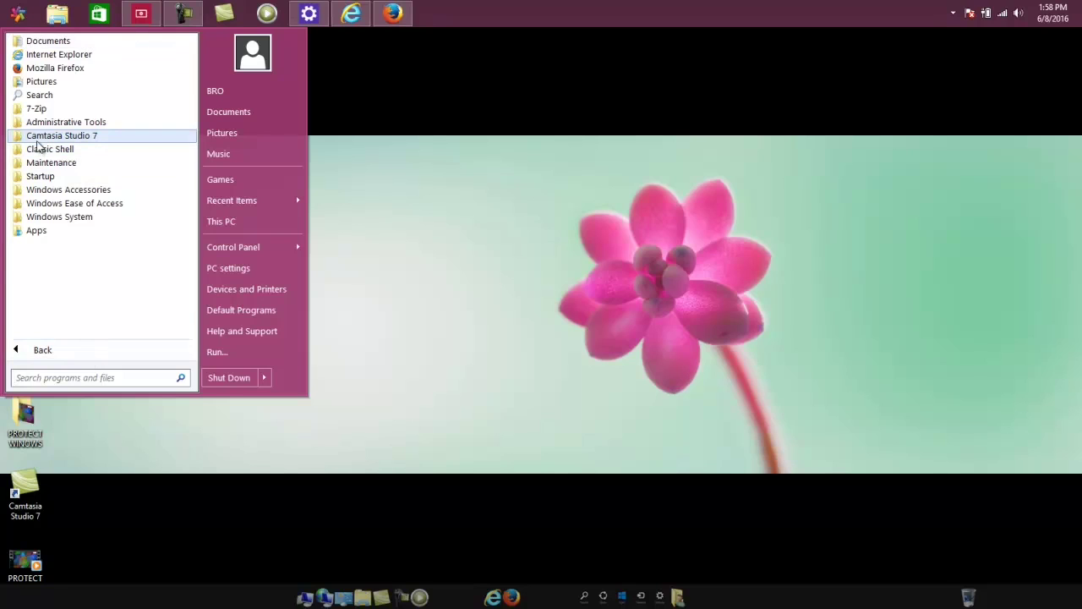
pyautogui.click(393, 118)
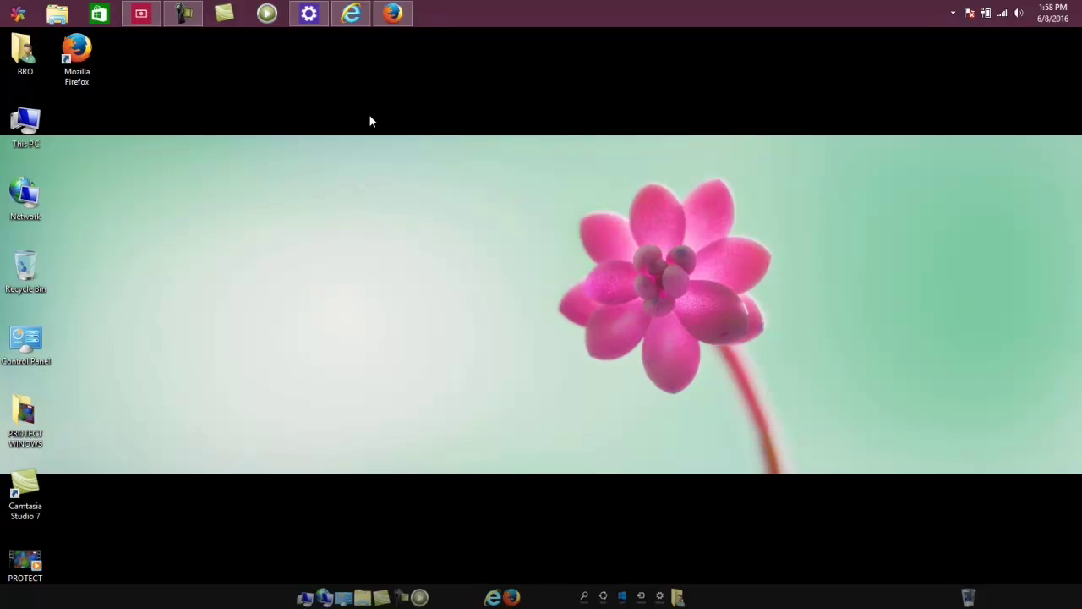
# Step: Switch to Firefox and search Google for "cube desktop windows"
pyautogui.click(397, 14)
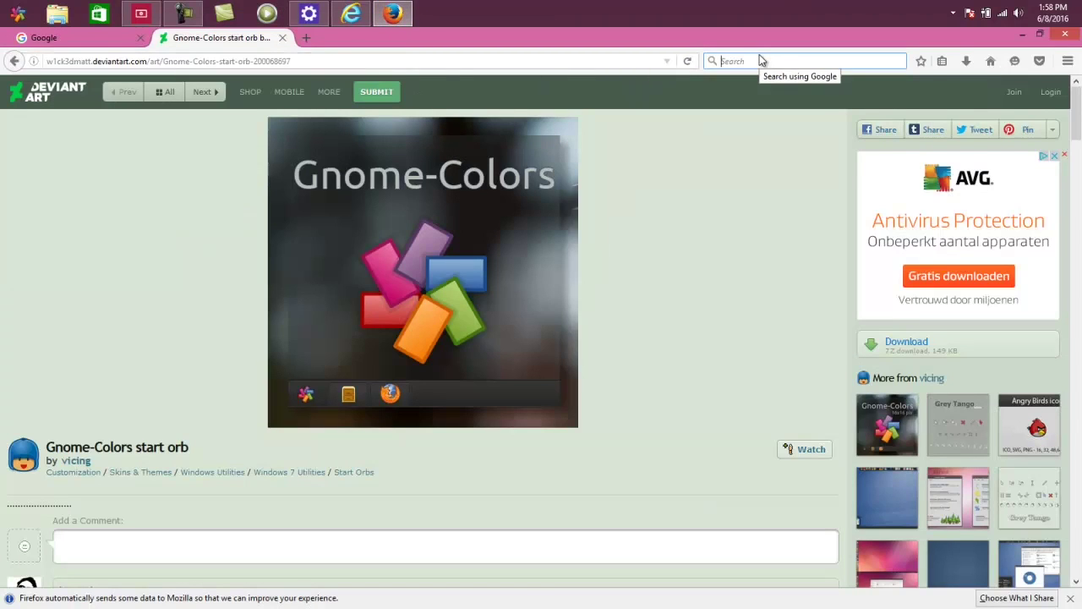
pyautogui.write('cube ')
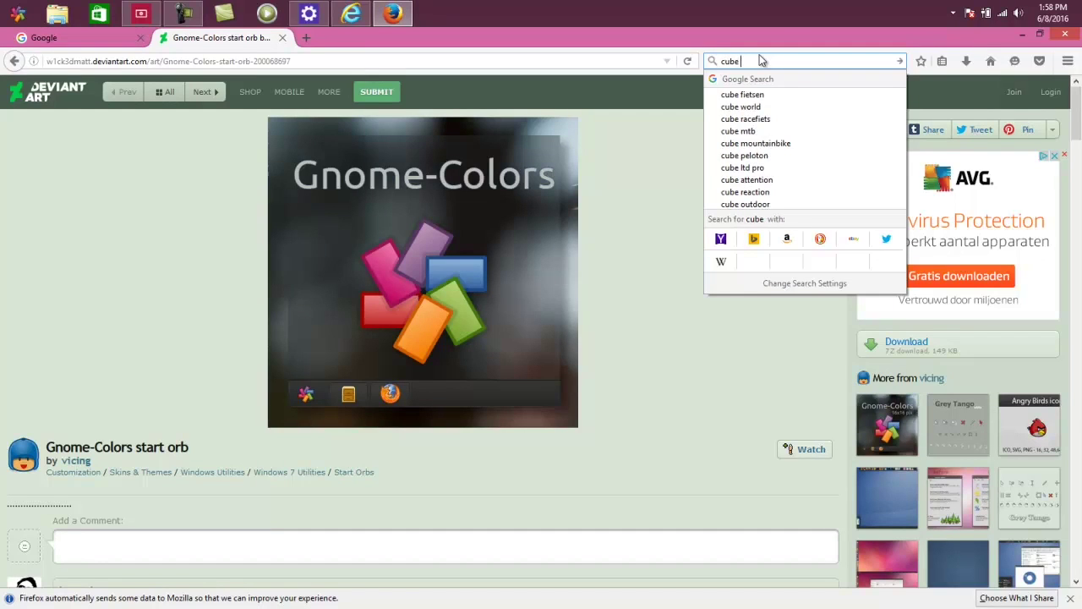
pyautogui.write('desktop w')
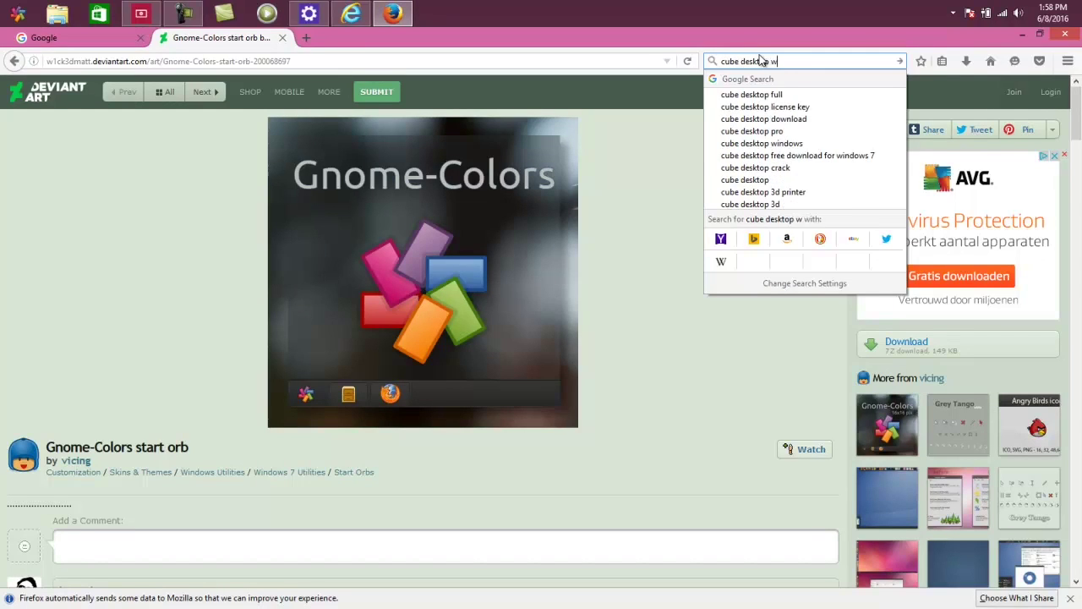
pyautogui.write('indows')
pyautogui.press('Return')
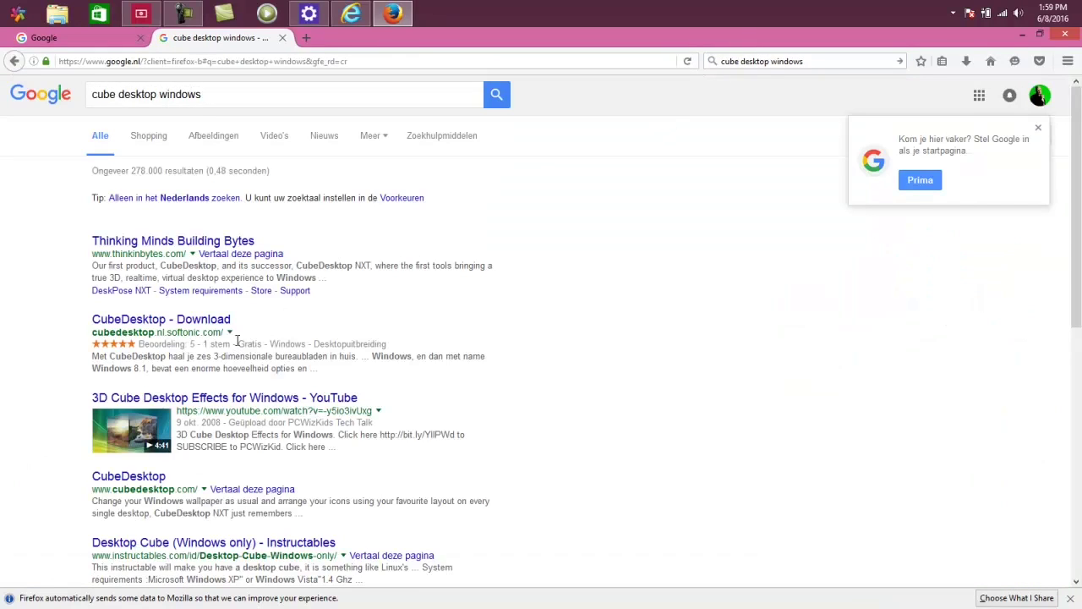
# Step: Try to get CubeDesktop from its Softonic page through the alternative download, and return to the search results
pyautogui.click(208, 322)
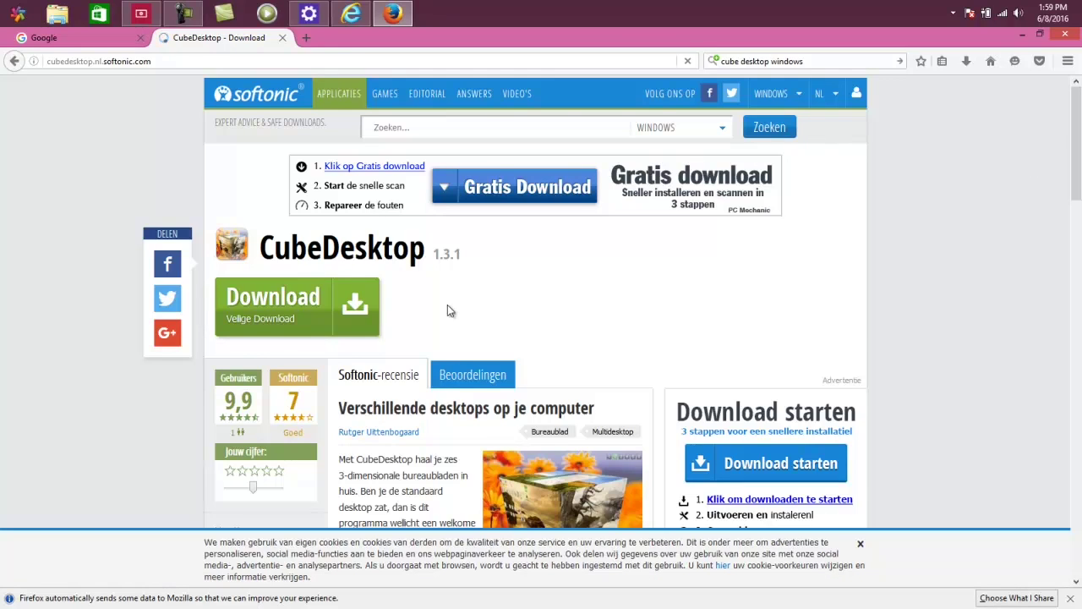
pyautogui.click(275, 330)
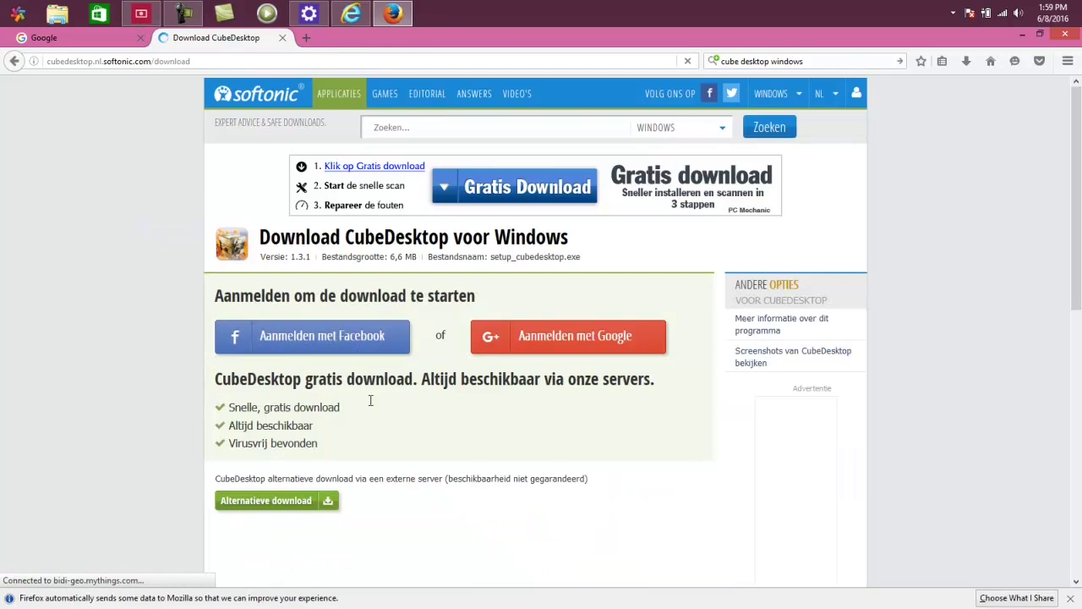
pyautogui.click(300, 501)
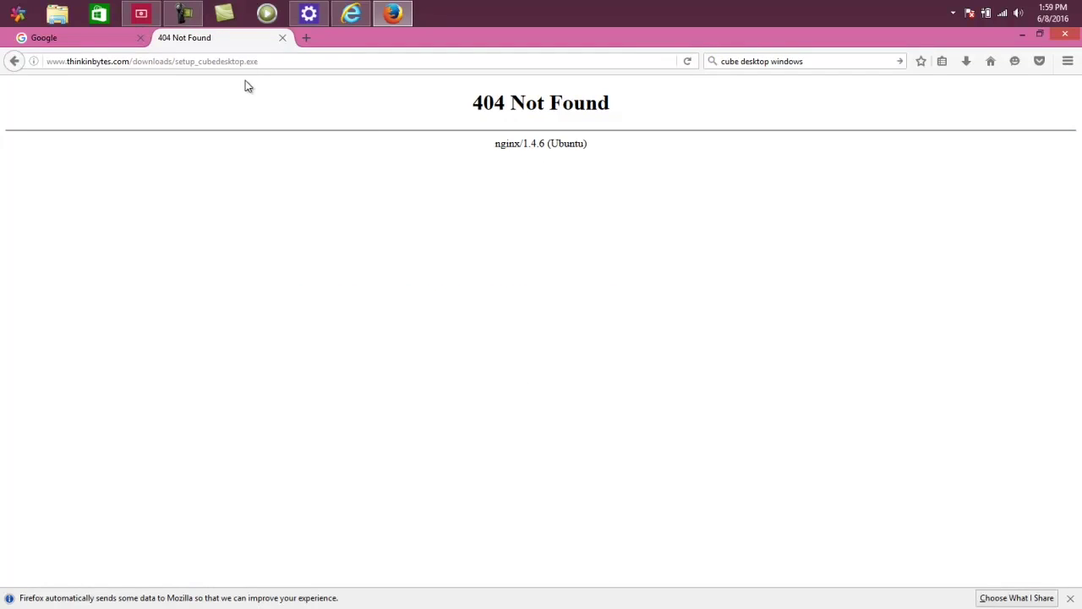
pyautogui.click(14, 62)
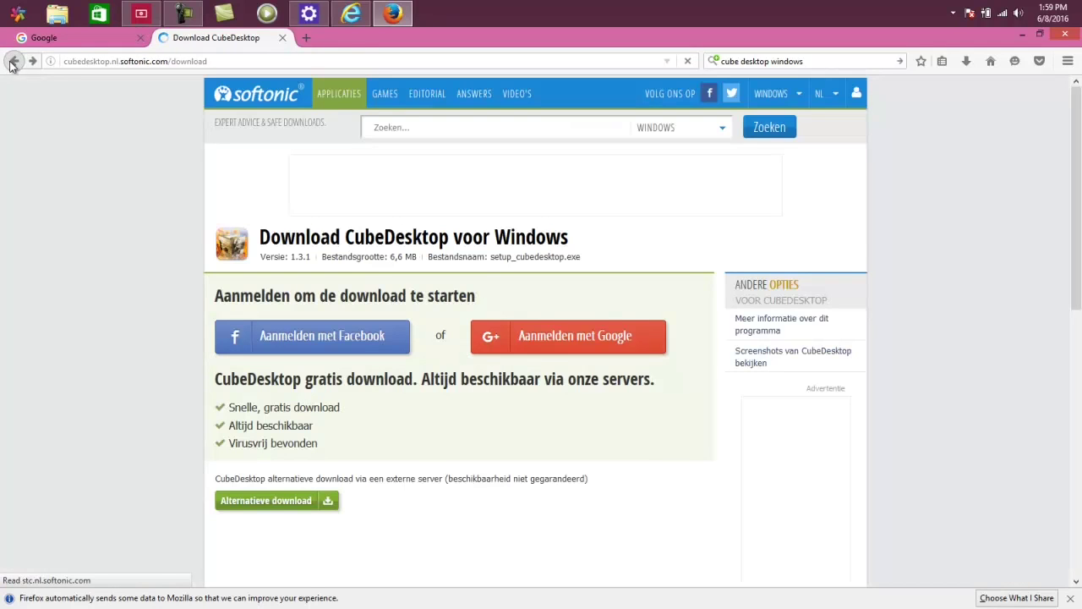
pyautogui.click(14, 61)
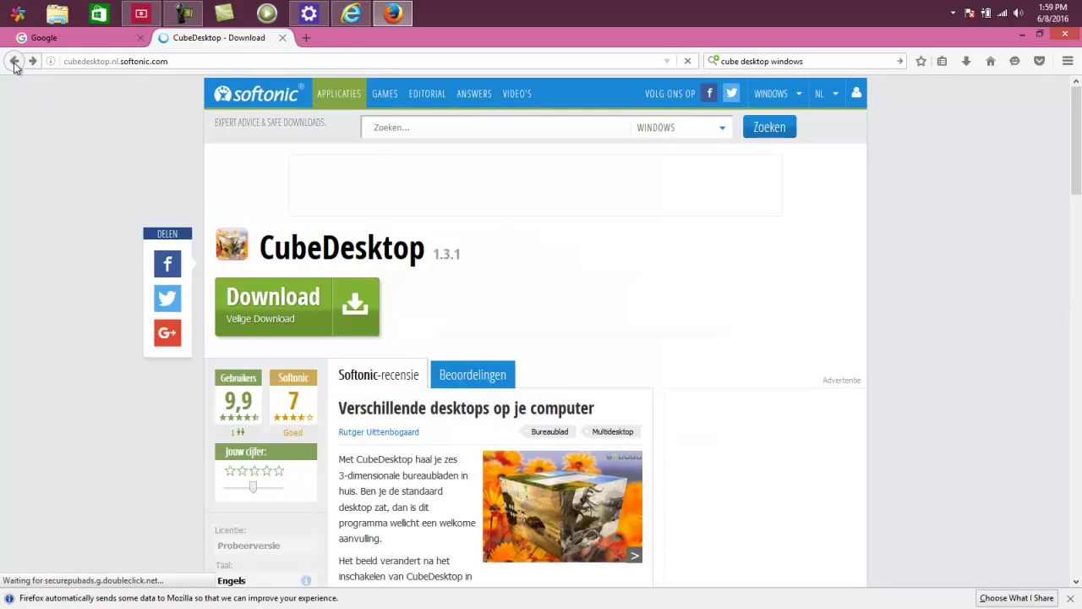
pyautogui.click(13, 63)
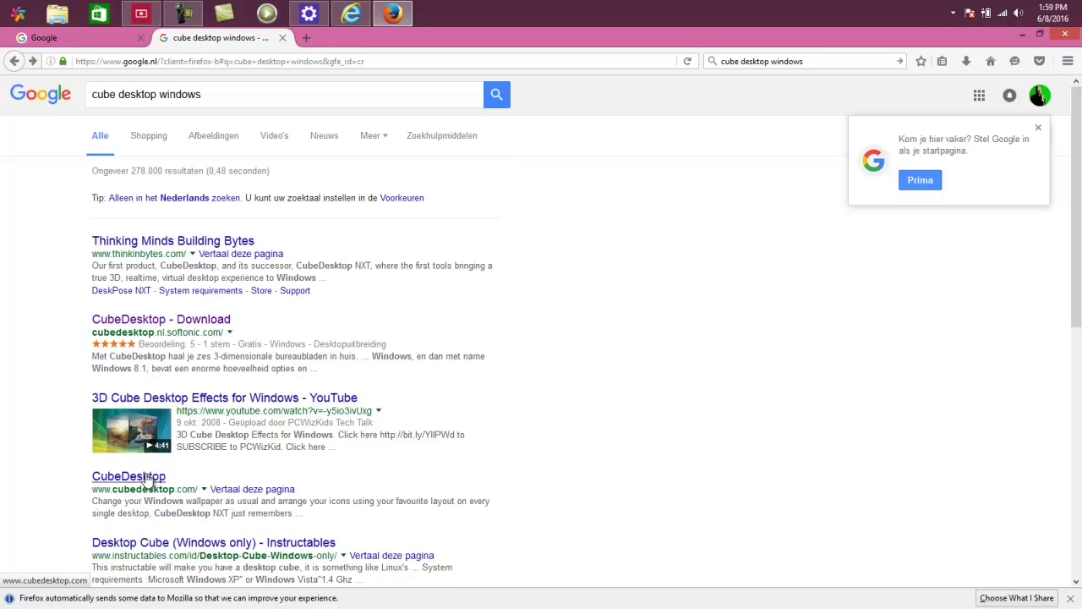
# Step: Look over the CubeDesktop NXT product page on cubedesktop.com and return to the search results
pyautogui.click(147, 479)
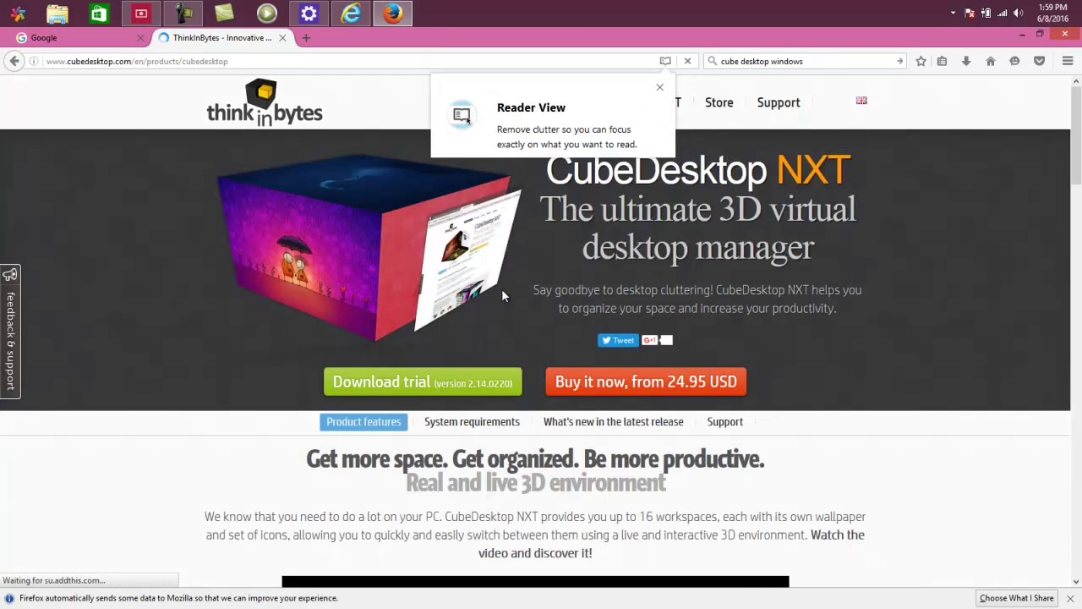
pyautogui.scroll(-5, 551, 436)
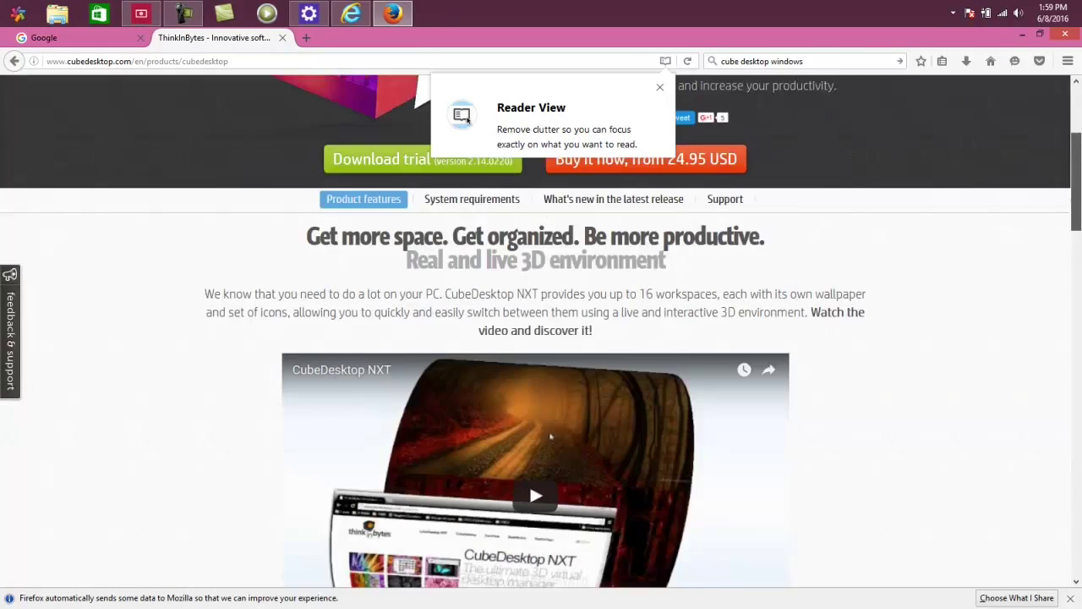
pyautogui.scroll(-4, 551, 438)
pyautogui.scroll(9, 552, 437)
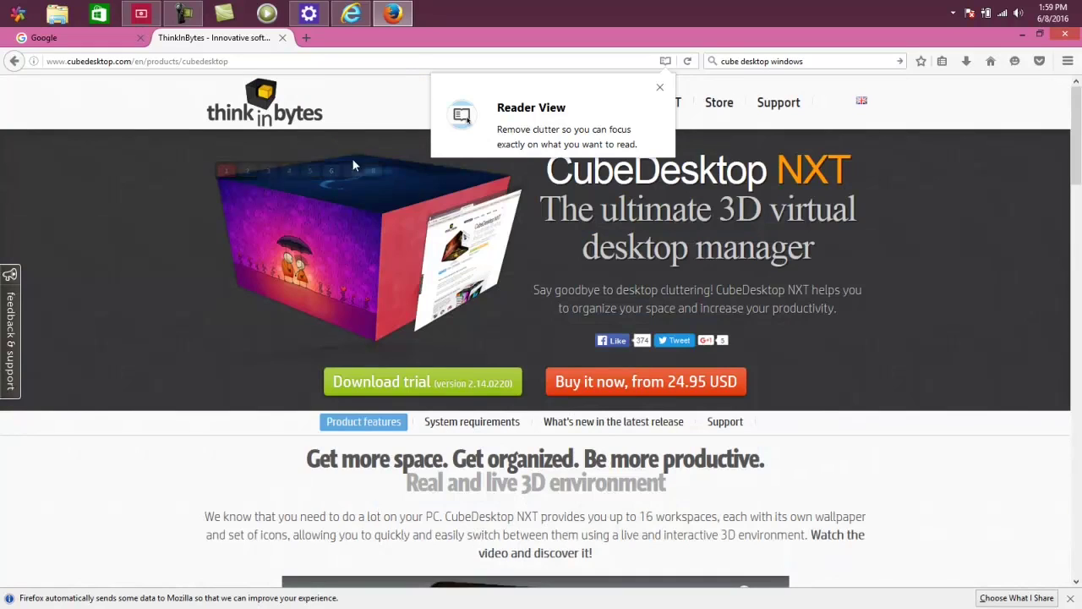
pyautogui.click(14, 61)
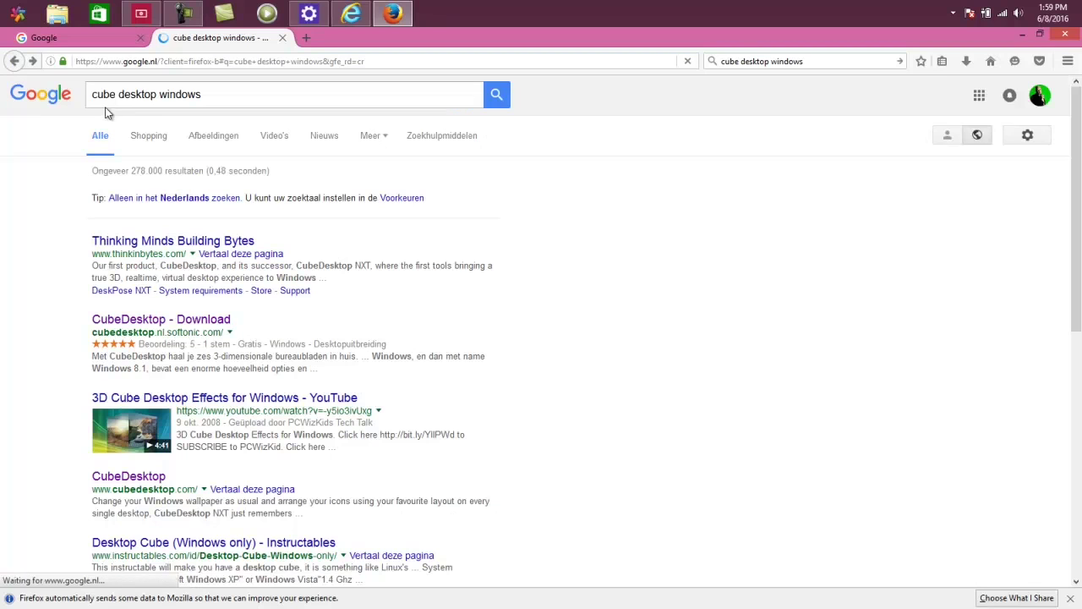
# Step: Replace the Google query and search for "multi desktop freeware windows download"
pyautogui.moveTo(220, 95); pyautogui.dragTo(96, 98)
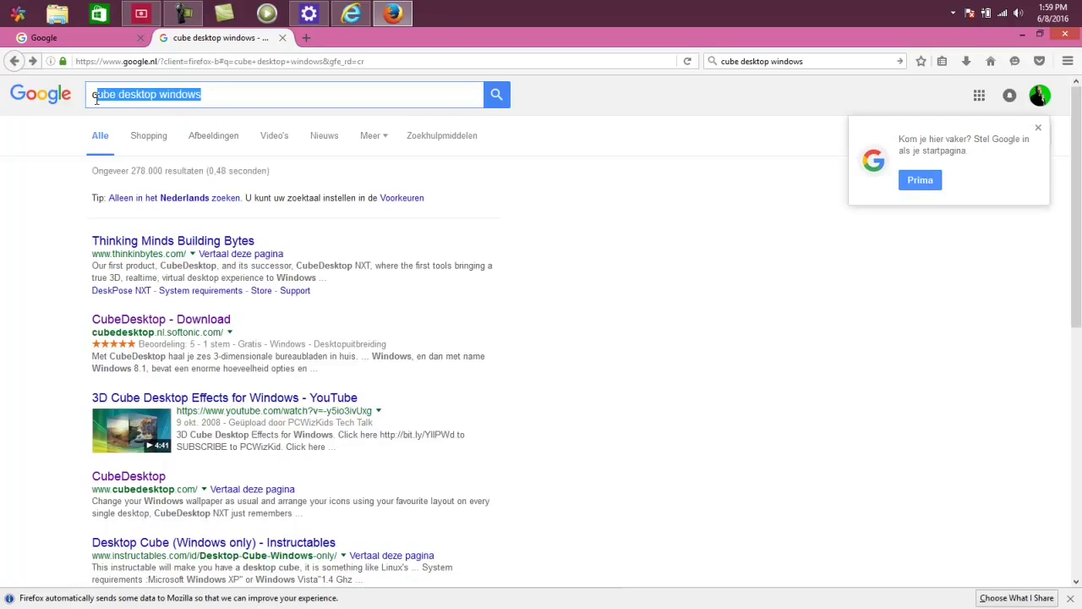
pyautogui.write('mu')
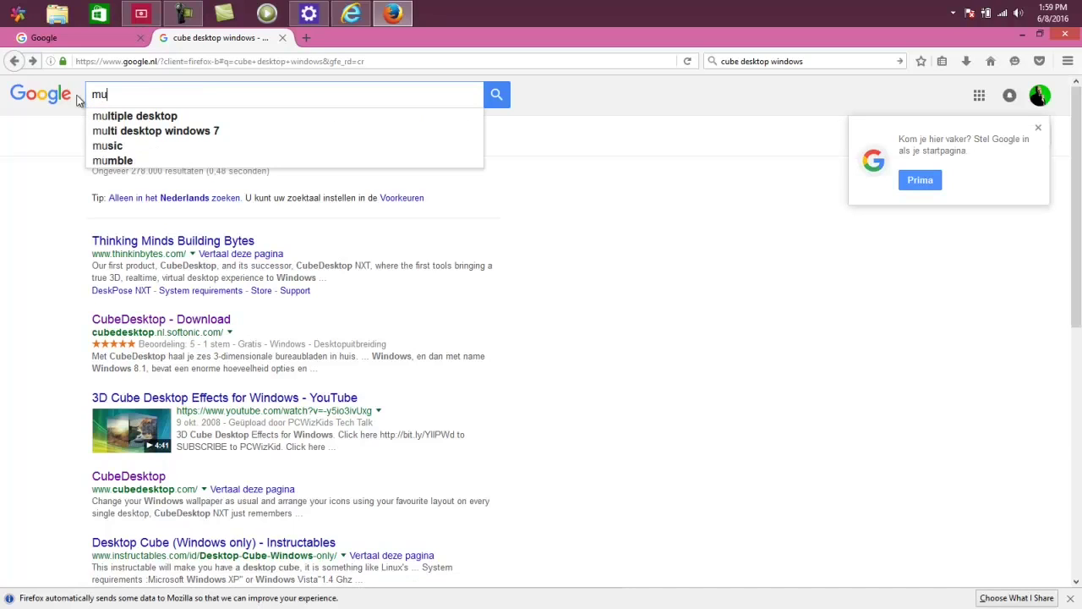
pyautogui.write('lti desk')
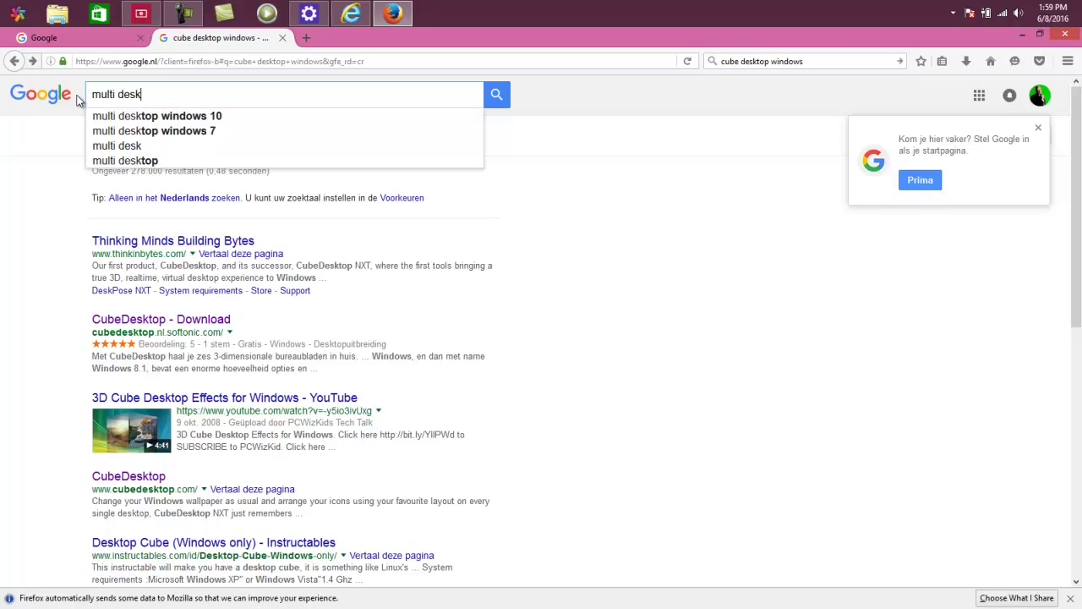
pyautogui.write('top free')
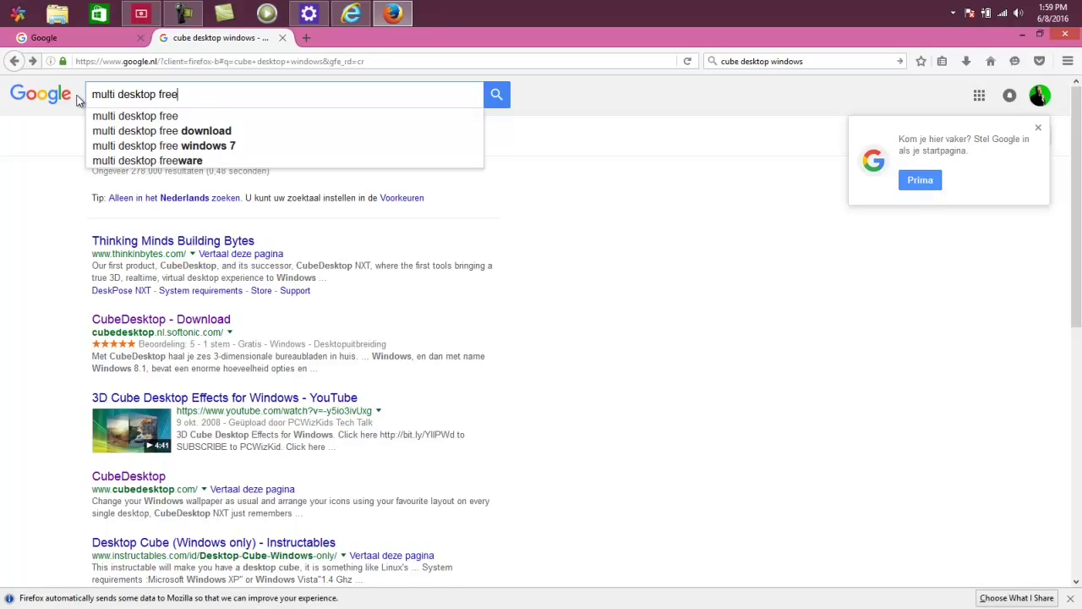
pyautogui.write('ware windows')
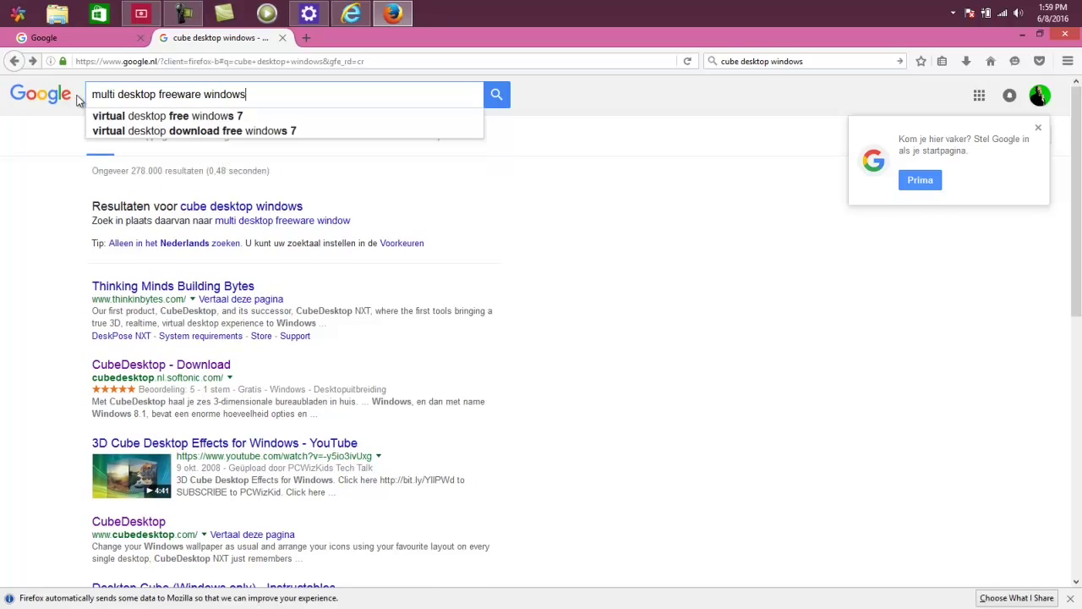
pyautogui.write(' download')
pyautogui.press('Return')
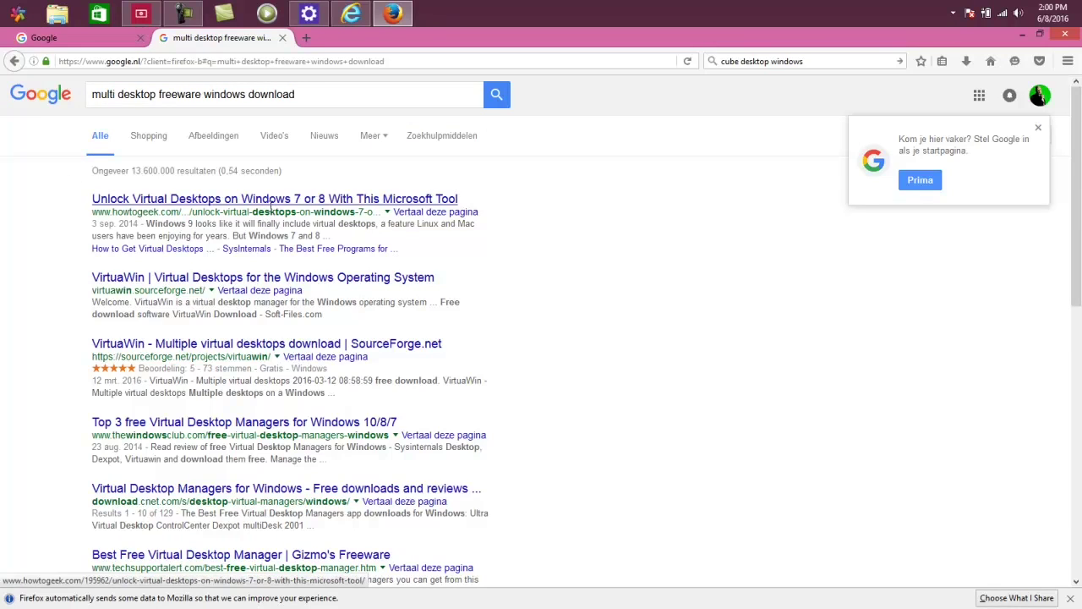
# Step: Open the How-To Geek article on virtual desktops for Windows 7 or 8 and follow its Desktops v2.0 link
pyautogui.click(274, 205)
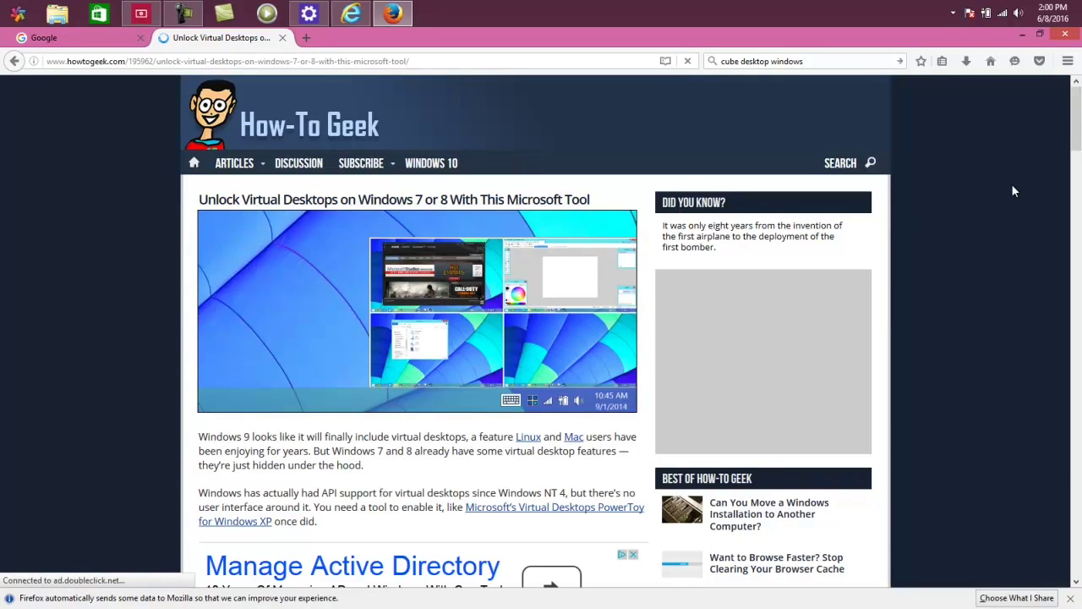
pyautogui.click(1068, 61)
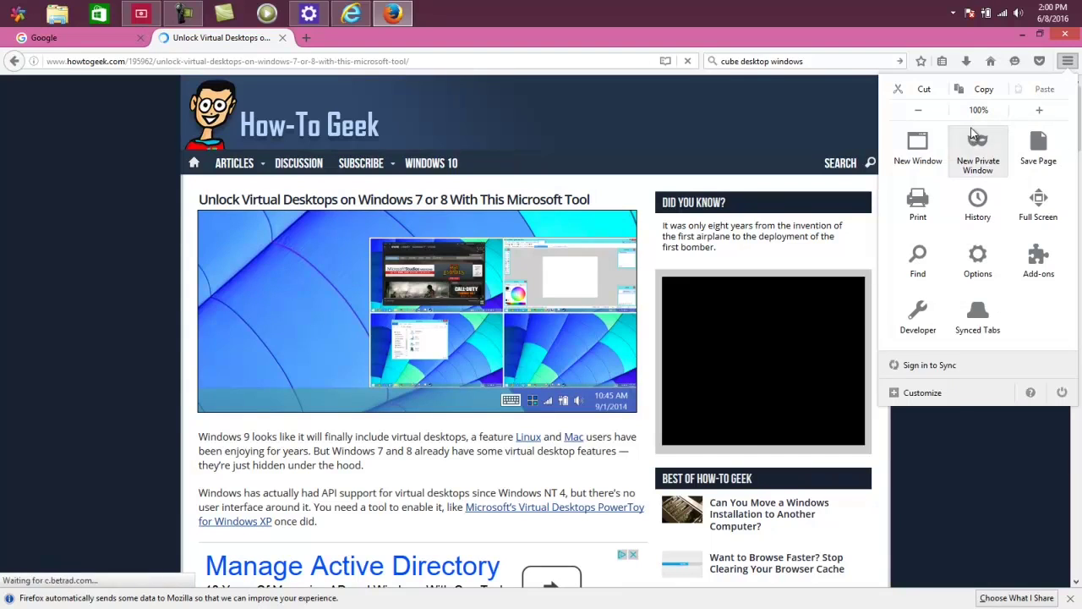
pyautogui.click(804, 135)
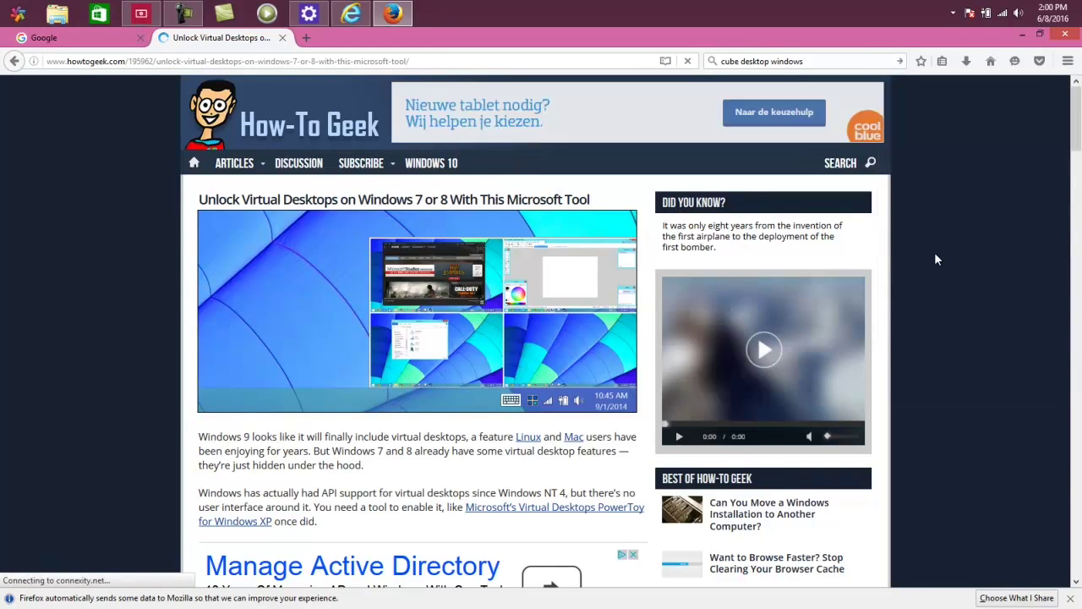
pyautogui.click(1075, 152)
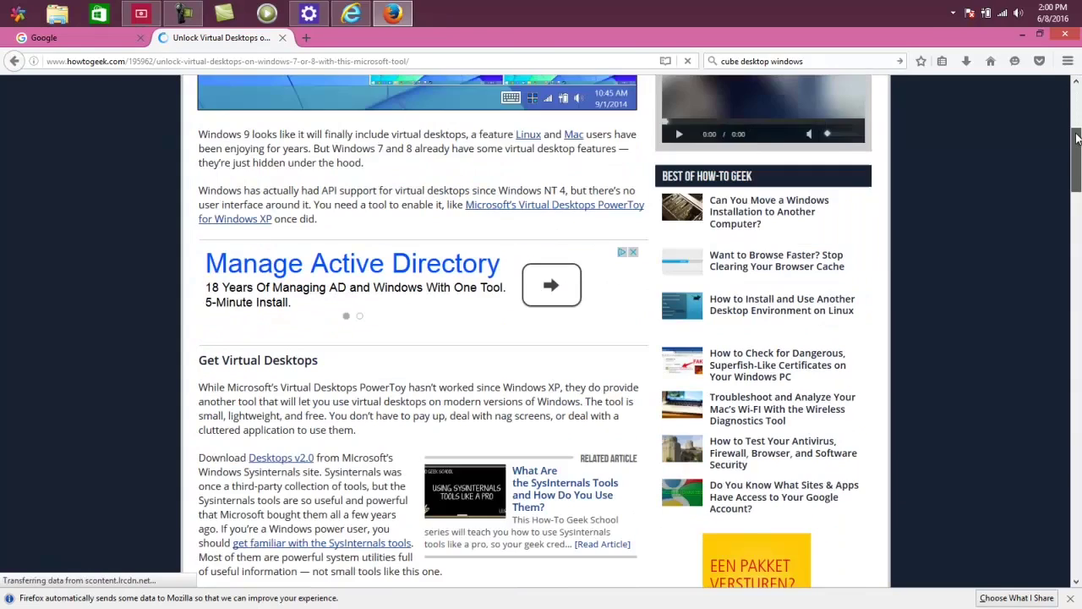
pyautogui.moveTo(1076, 153); pyautogui.dragTo(1056, 175)
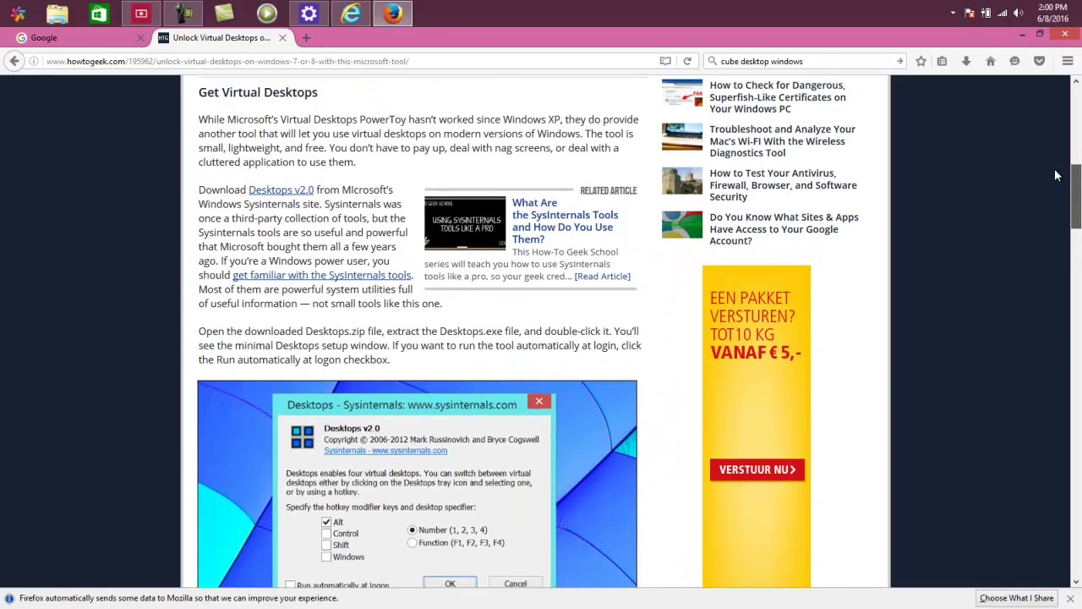
pyautogui.click(287, 194)
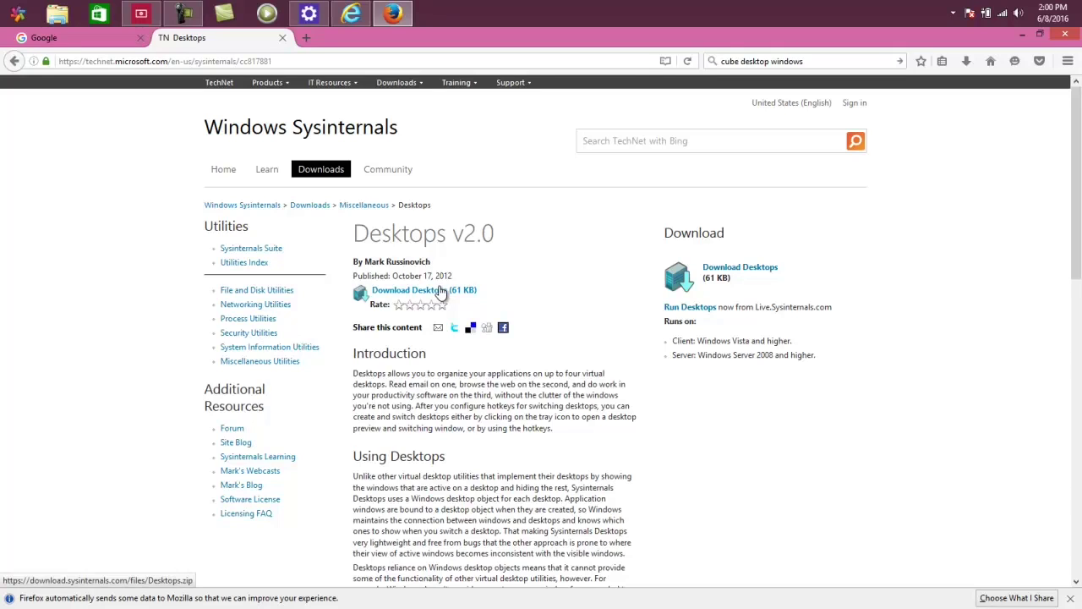
# Step: Download Desktops.zip and open it with Windows Explorer, then start extracting all files from the Desktops application
pyautogui.click(440, 289)
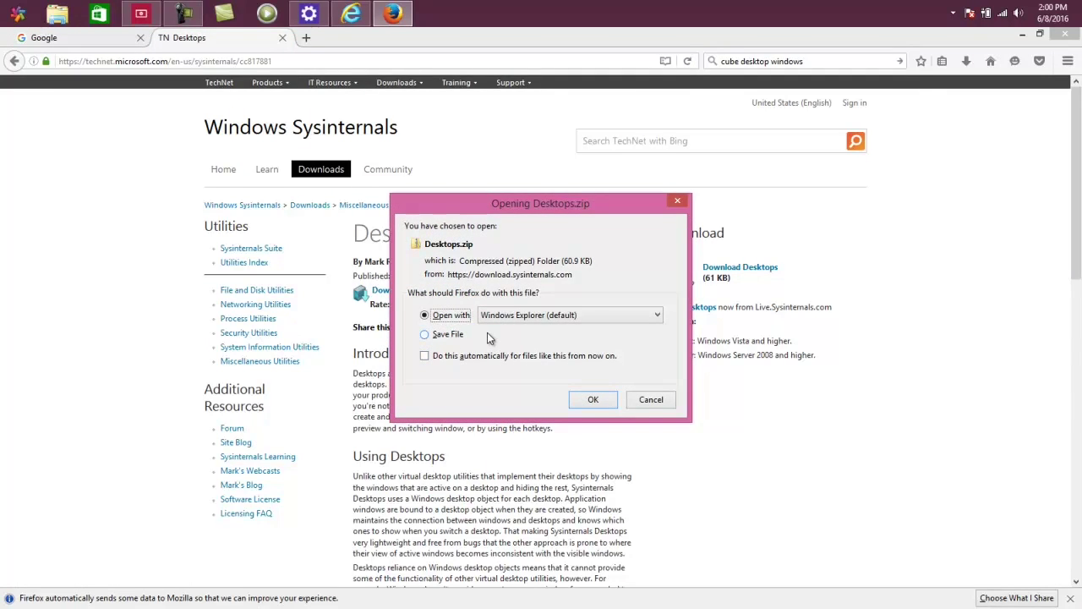
pyautogui.click(585, 402)
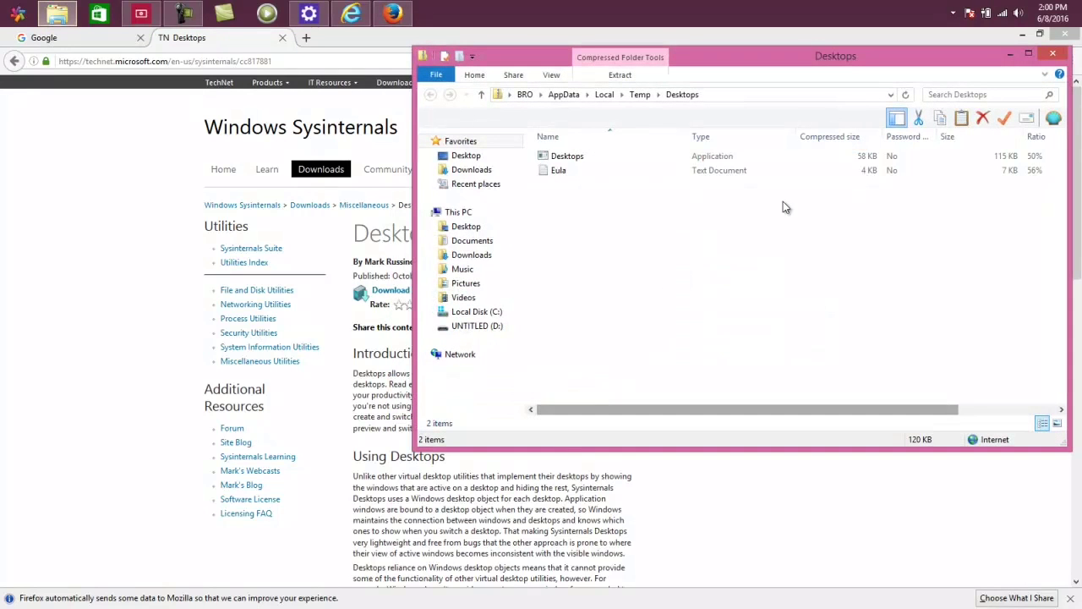
pyautogui.click(1023, 35)
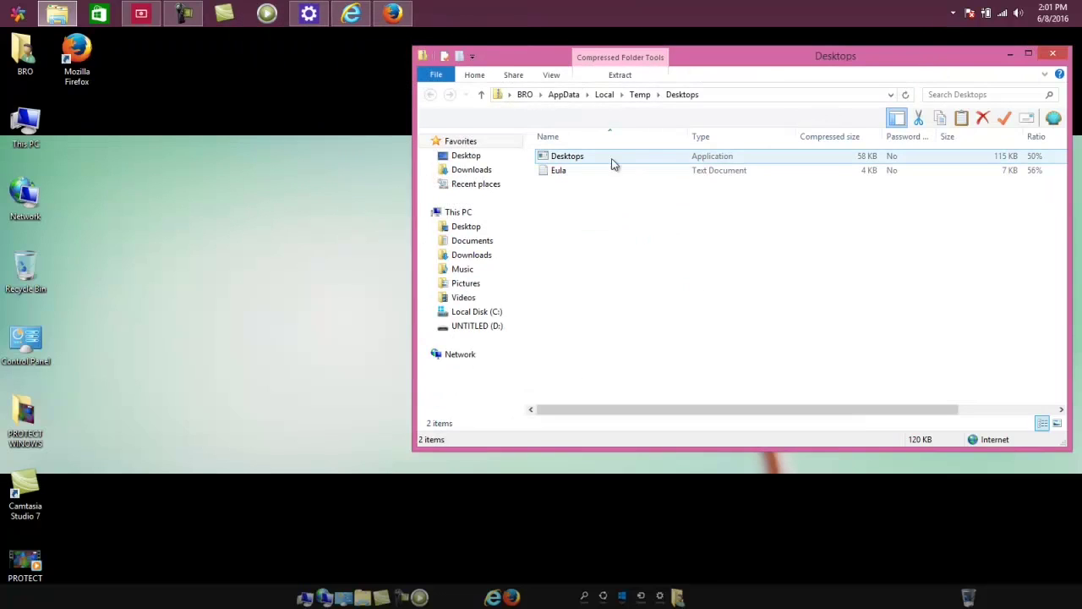
pyautogui.doubleClick(579, 157)
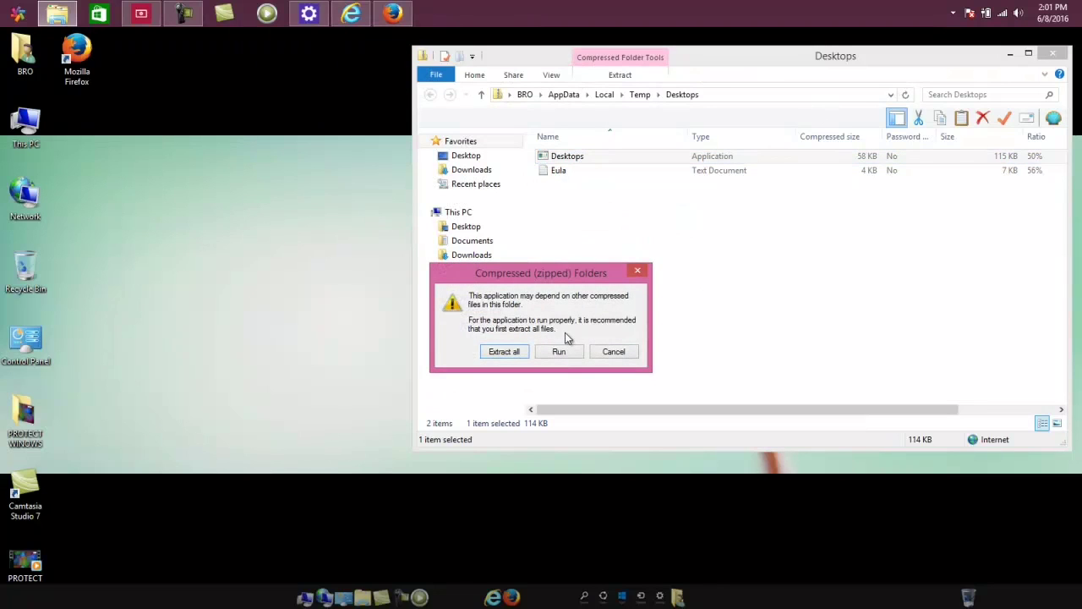
pyautogui.click(504, 352)
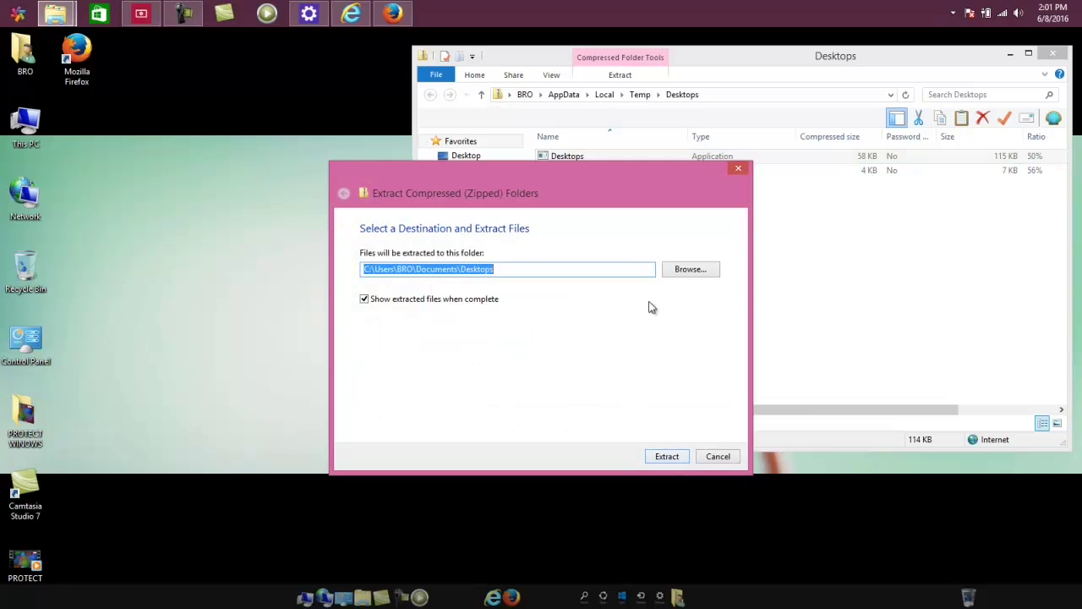
# Step: Create a new folder named "desktops" on the desktop
pyautogui.rightClick(211, 262)
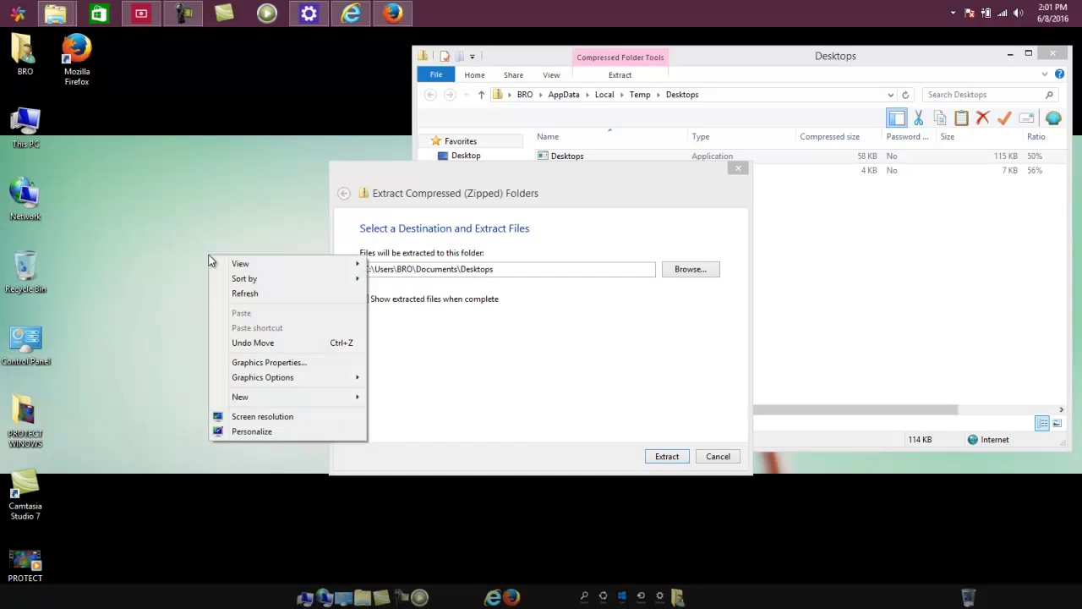
pyautogui.moveTo(286, 403)
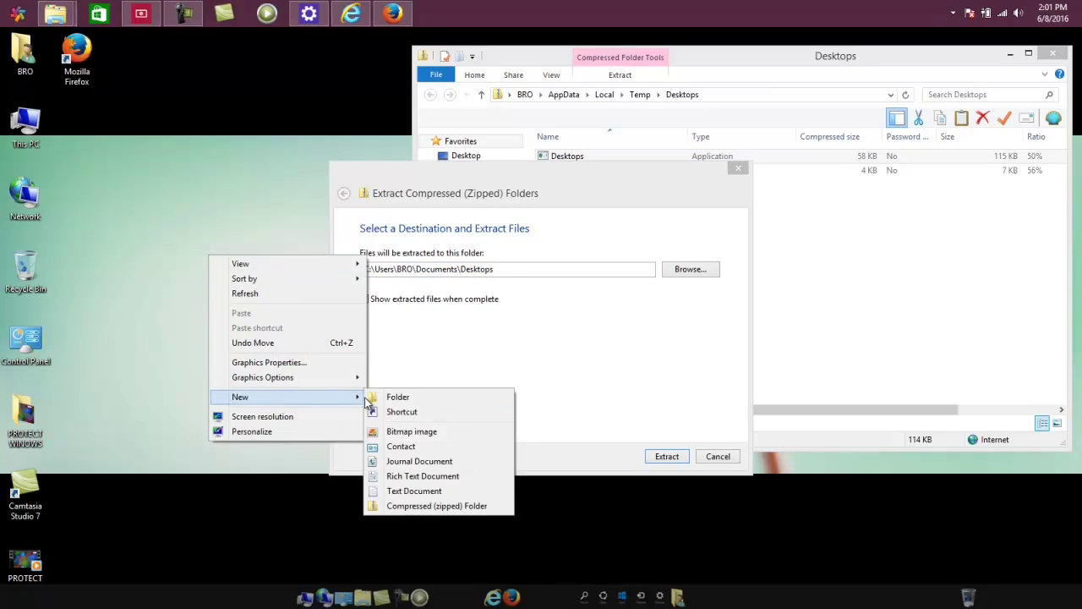
pyautogui.click(368, 397)
pyautogui.write('des')
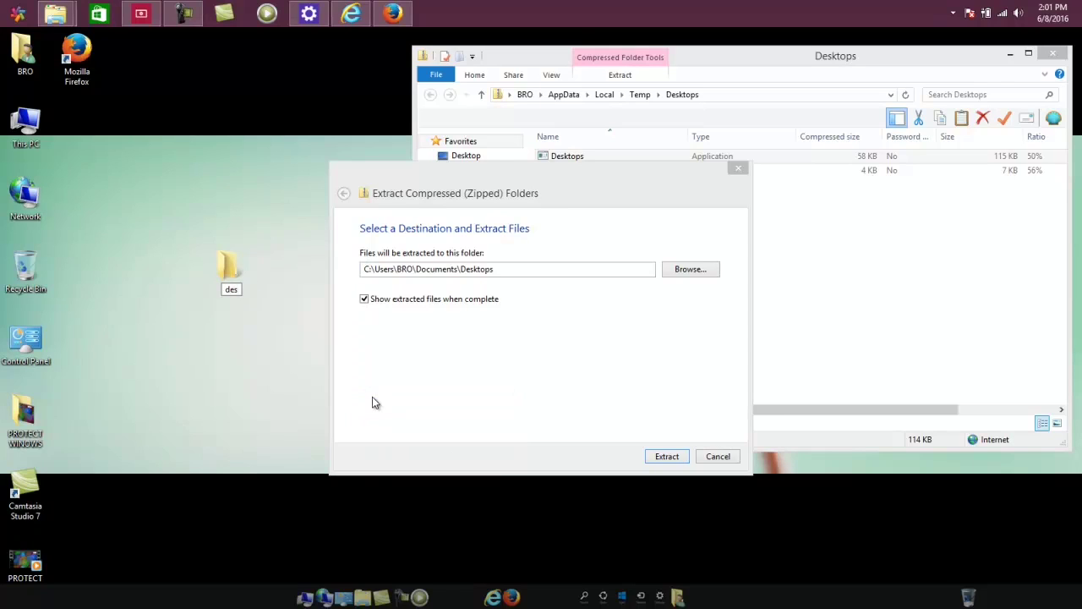
pyautogui.write('ktops')
pyautogui.press('Return')
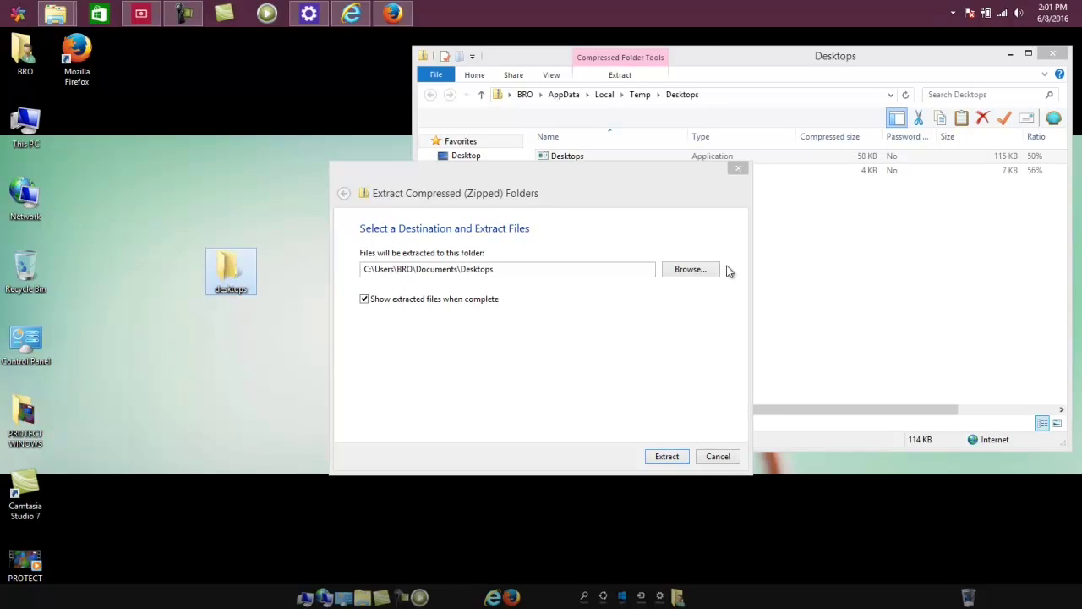
# Step: Choose the desktops folder on the desktop as the extraction destination and extract the zip files into it
pyautogui.click(689, 269)
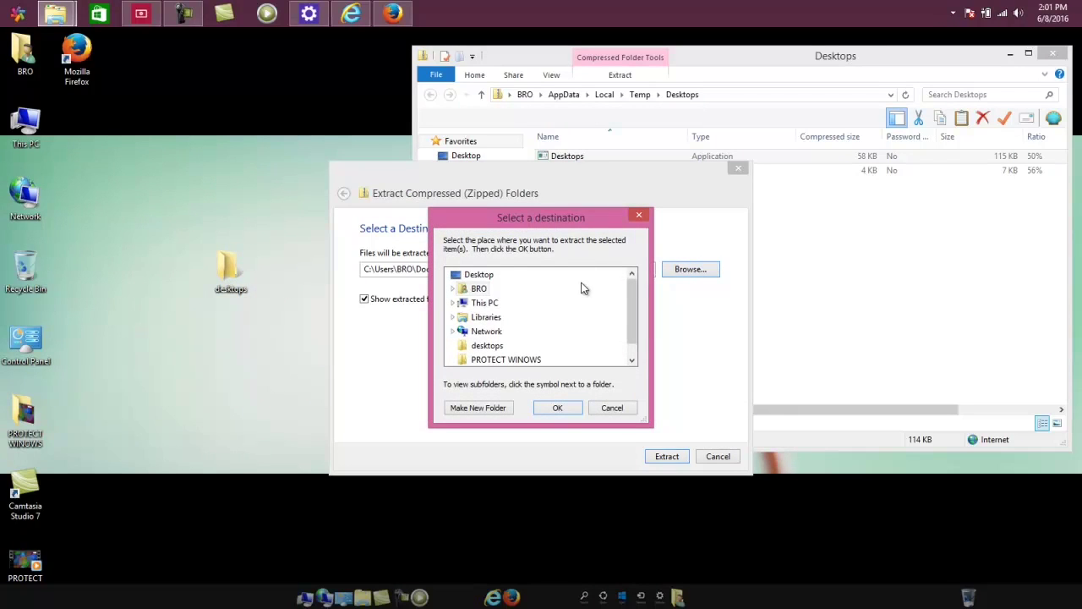
pyautogui.scroll(-1, 635, 315)
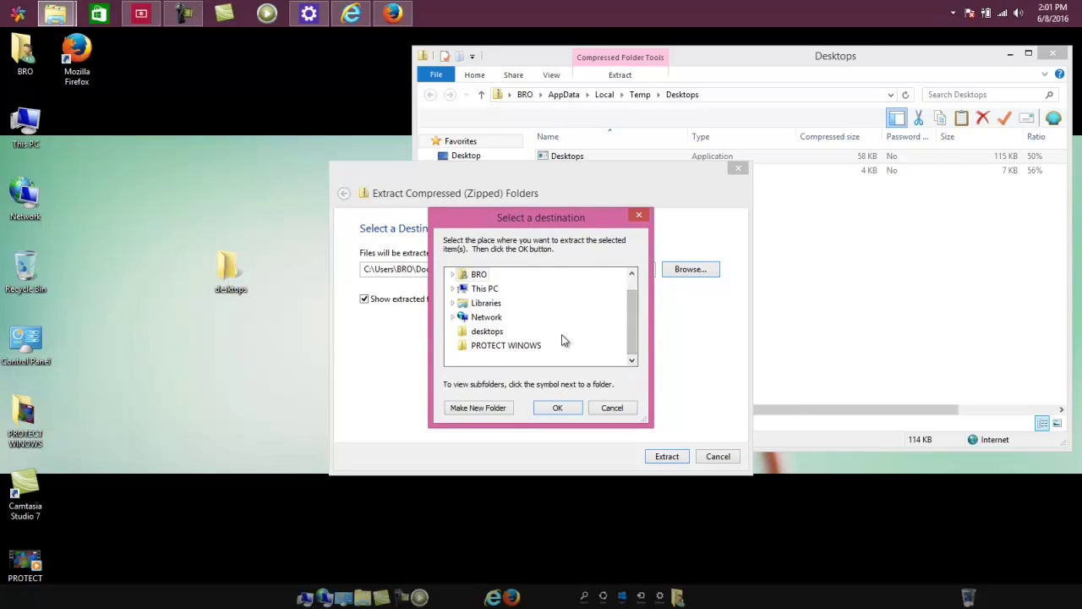
pyautogui.click(490, 332)
pyautogui.click(562, 408)
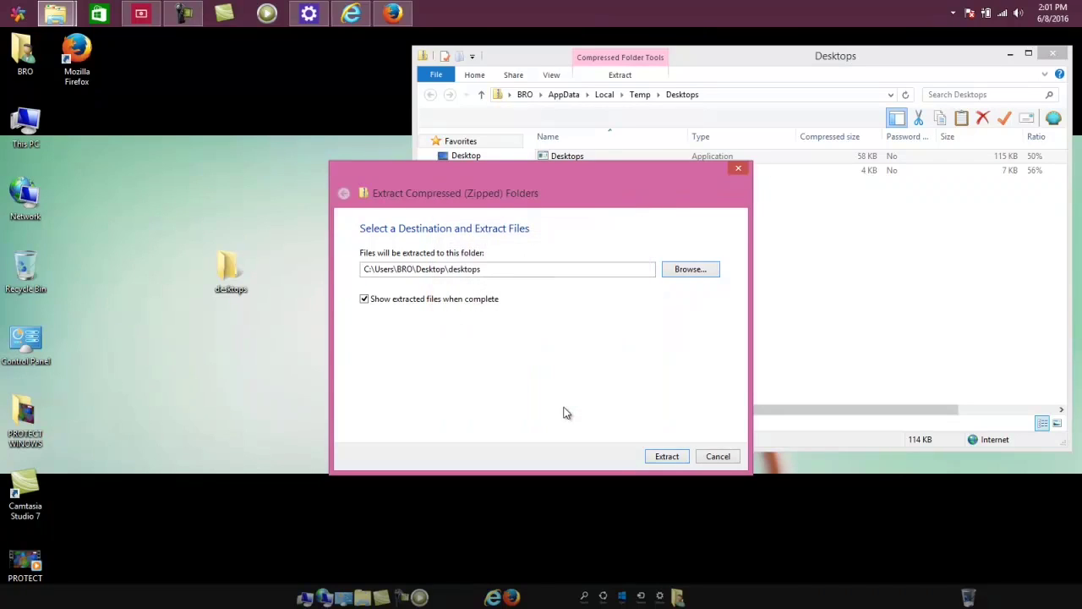
pyautogui.click(666, 457)
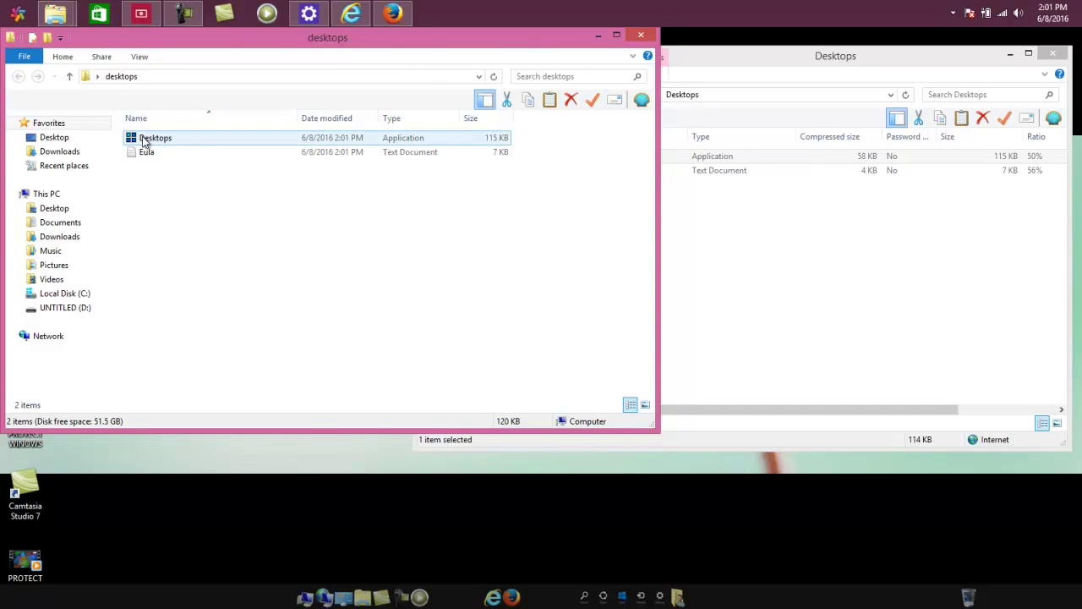
# Step: Place the extracted Desktops application on the dock, then run it and accept its license agreement
pyautogui.moveTo(144, 141); pyautogui.dragTo(634, 596)
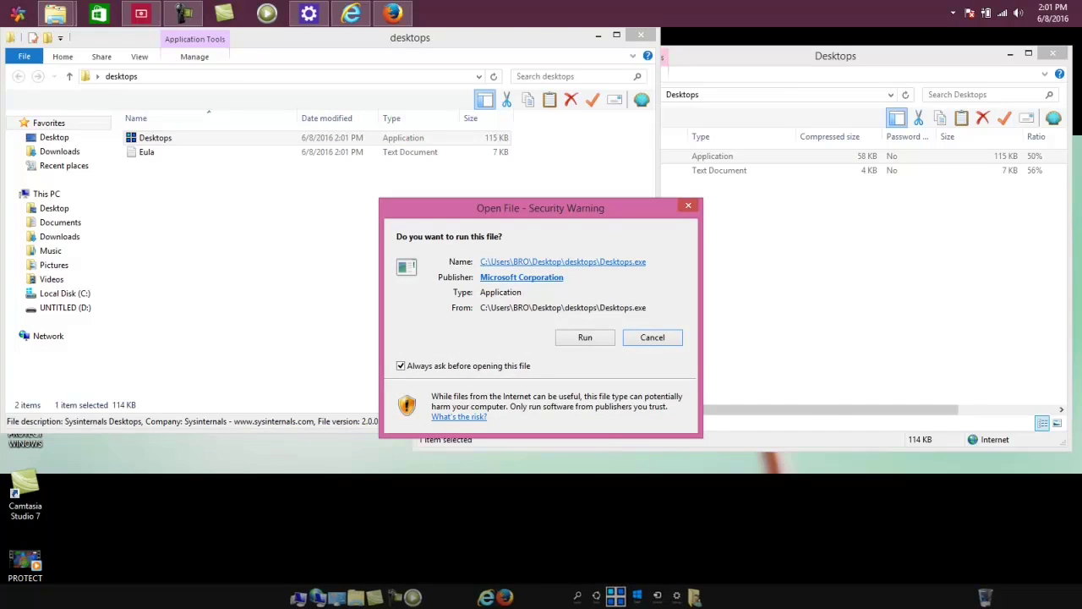
pyautogui.click(584, 338)
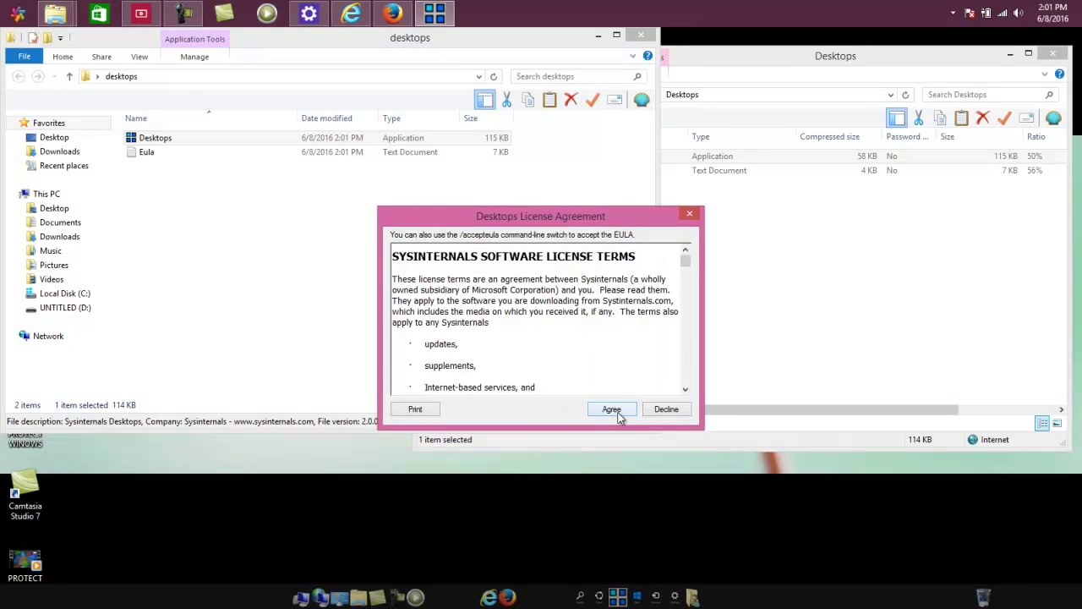
pyautogui.click(616, 412)
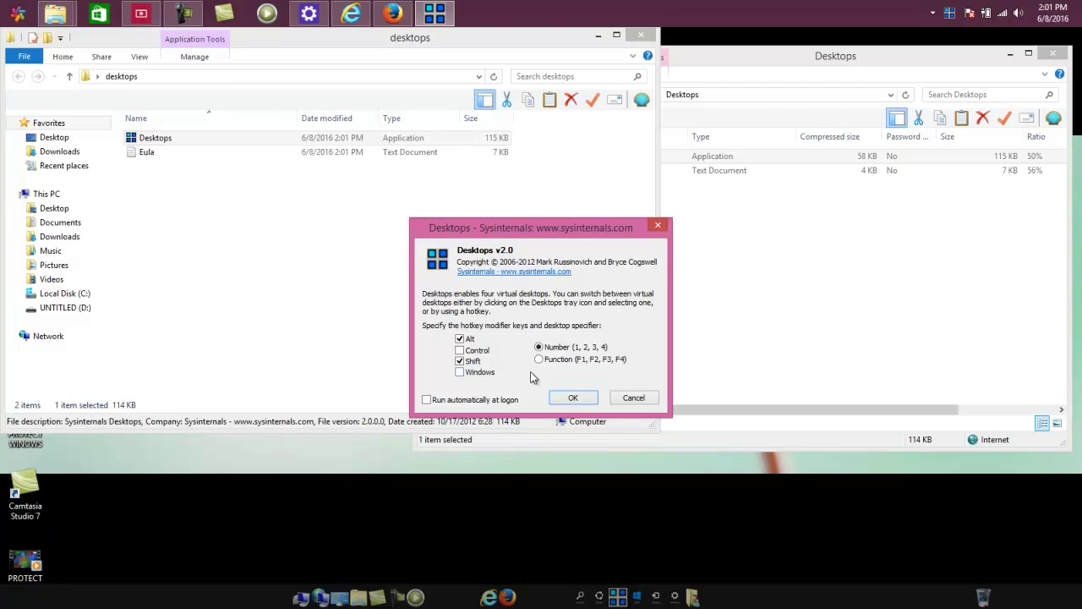
# Step: Set Control as the only hotkey modifier for switching virtual desktops and apply the settings
pyautogui.click(464, 339)
pyautogui.click(463, 350)
pyautogui.click(573, 398)
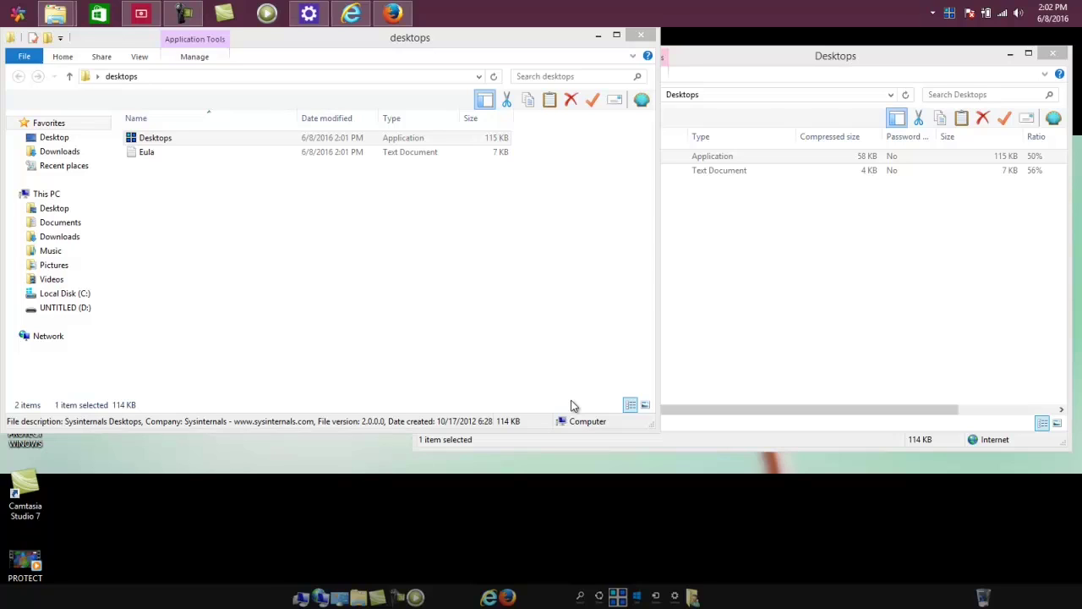
# Step: Close the extracted desktops folder window and the zip archive's Explorer window
pyautogui.click(570, 406)
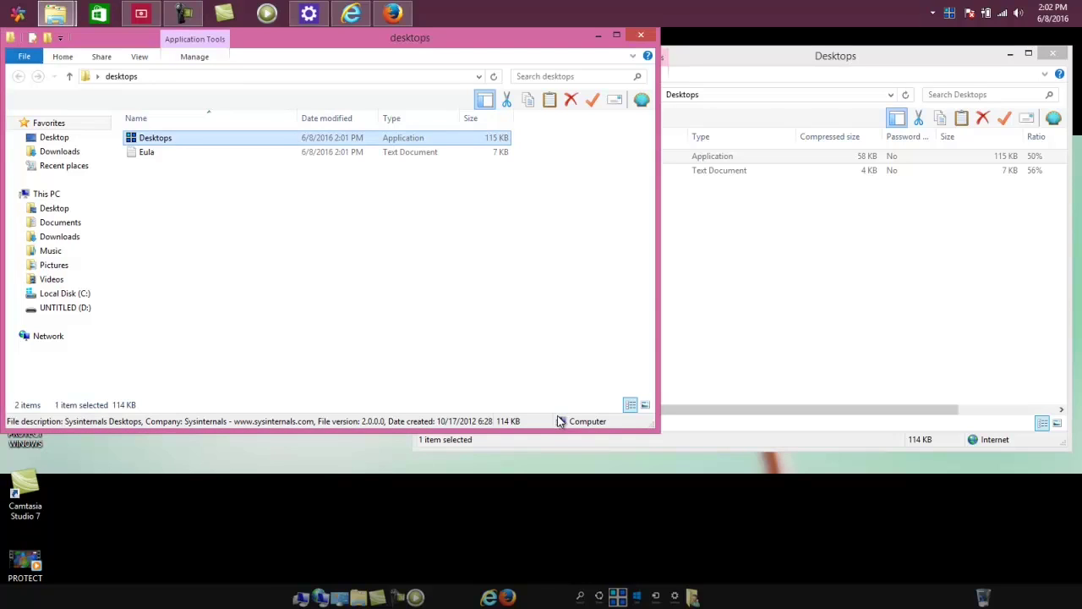
pyautogui.click(643, 38)
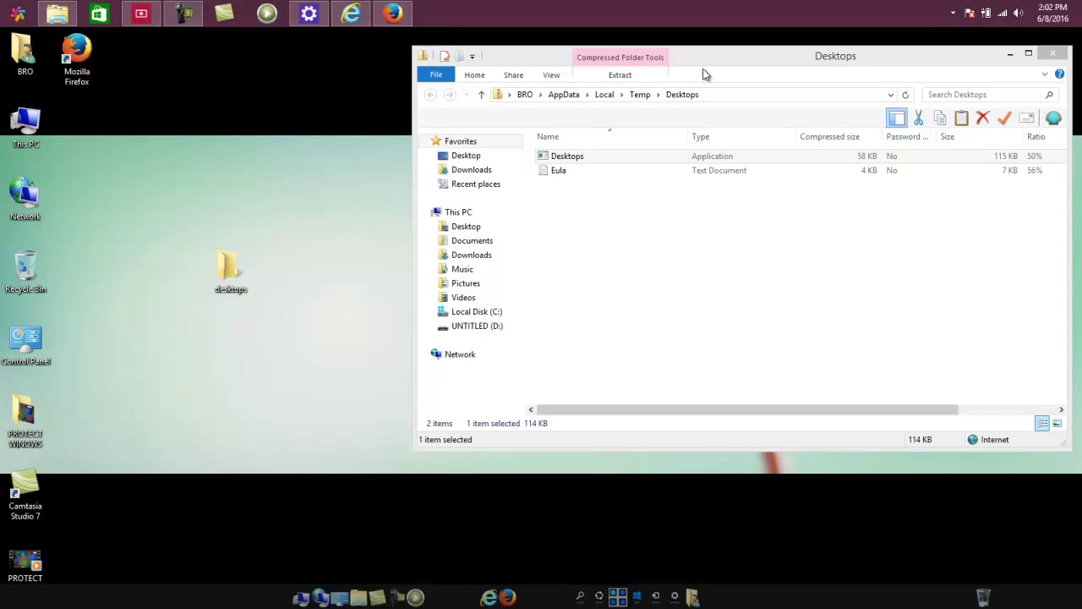
pyautogui.moveTo(729, 60); pyautogui.dragTo(609, 105)
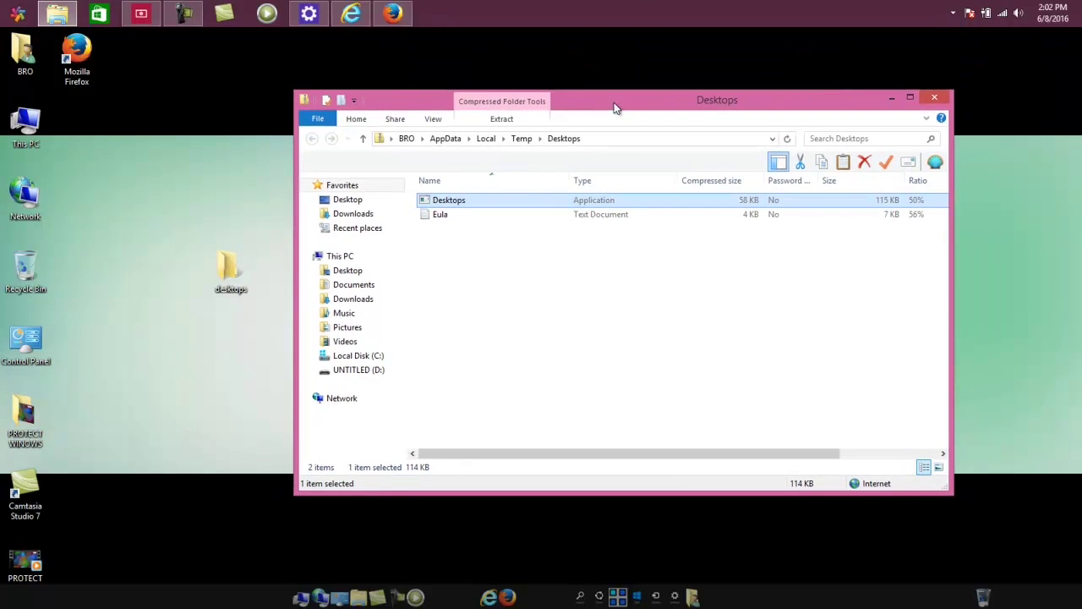
pyautogui.click(935, 99)
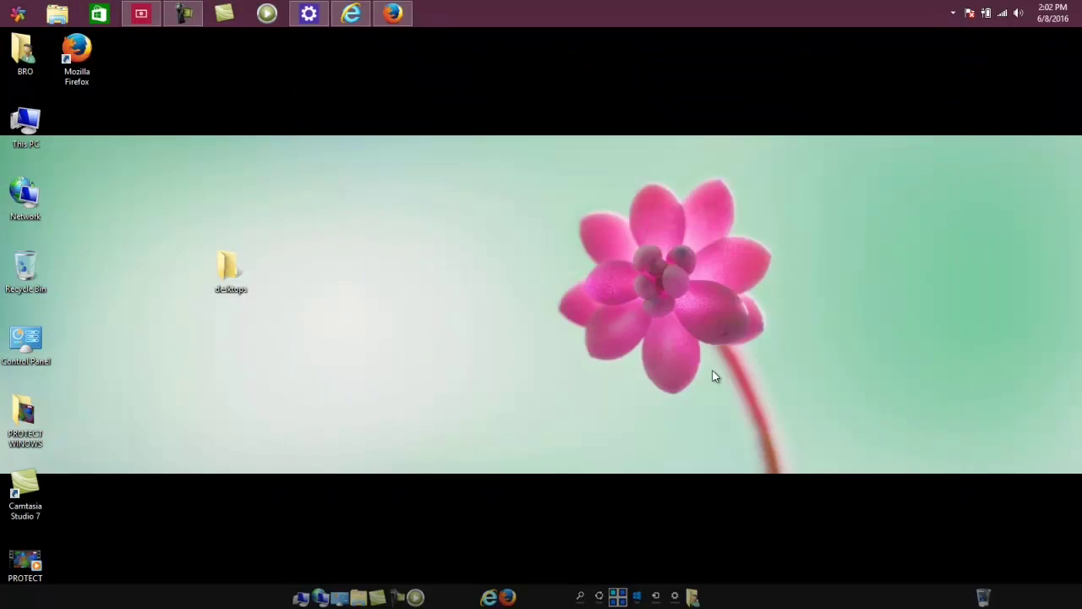
# Step: Delete the Desktops item from the dock, cancelling its run prompt, and move the desktops folder below the Mozilla Firefox icon
pyautogui.click(623, 597)
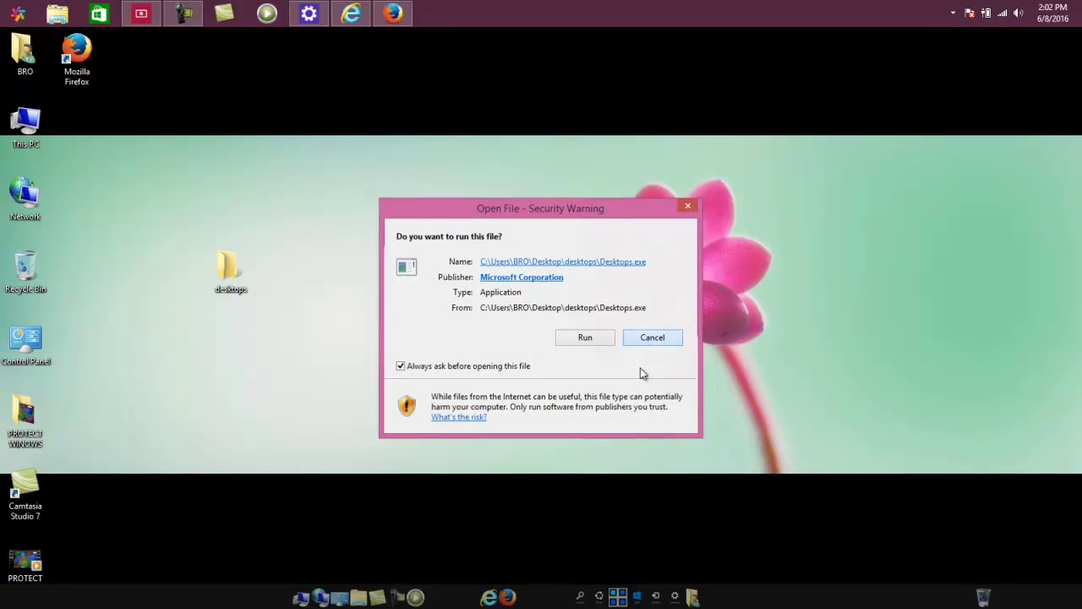
pyautogui.click(652, 339)
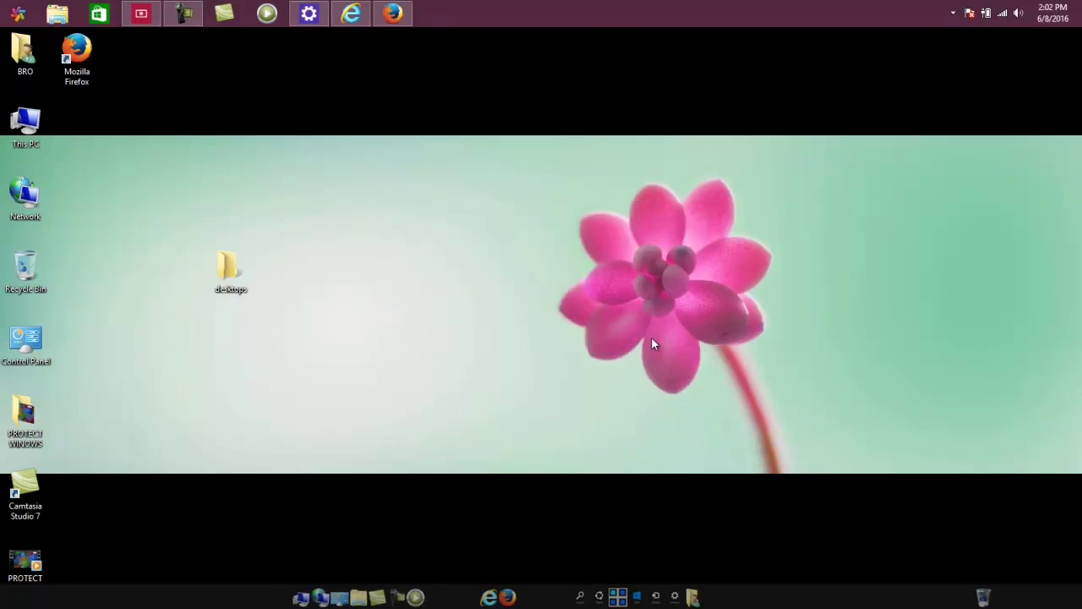
pyautogui.rightClick(616, 595)
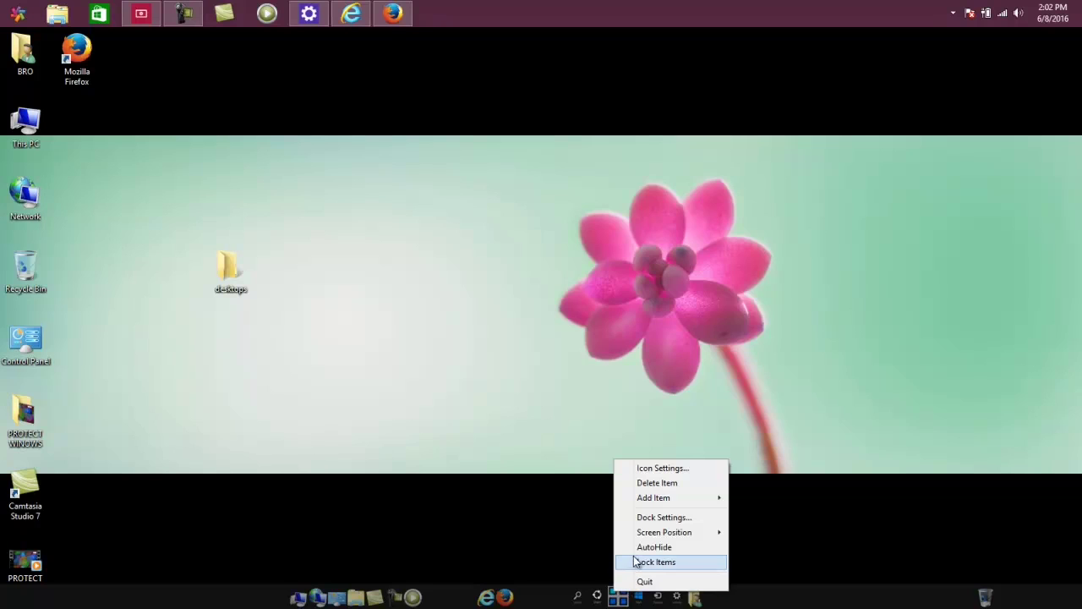
pyautogui.click(647, 483)
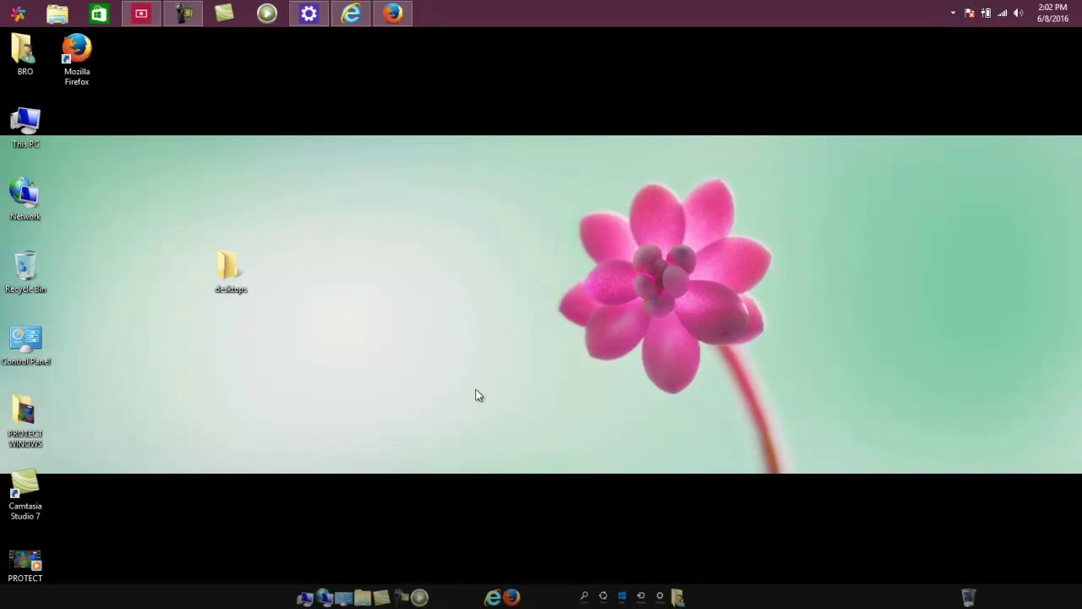
pyautogui.moveTo(229, 262); pyautogui.dragTo(79, 109)
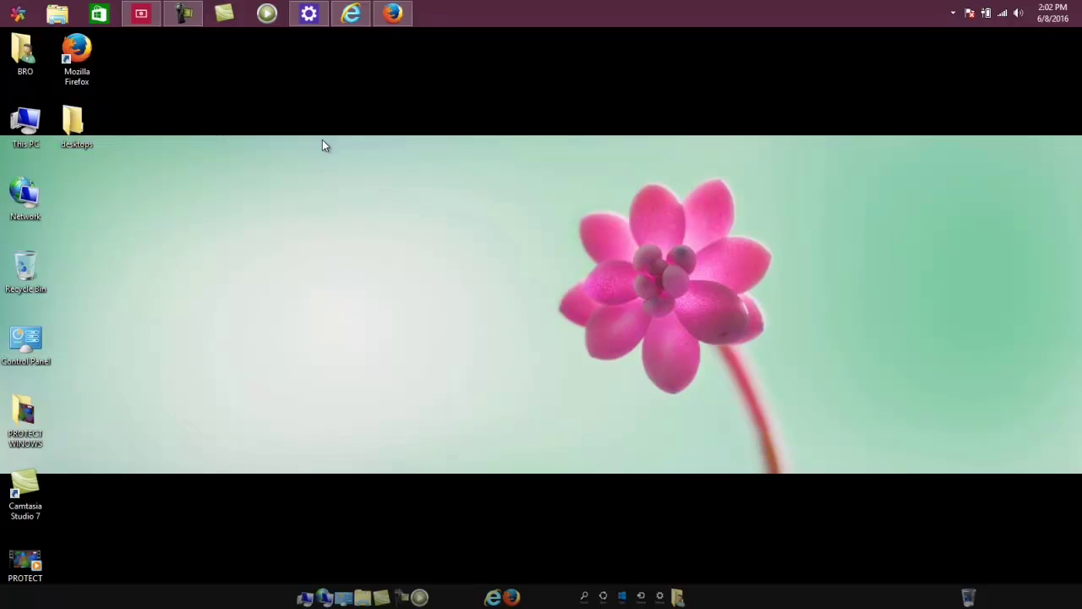
# Step: Set Sysinternals Desktops to run automatically at logon and confirm its settings
pyautogui.click(310, 14)
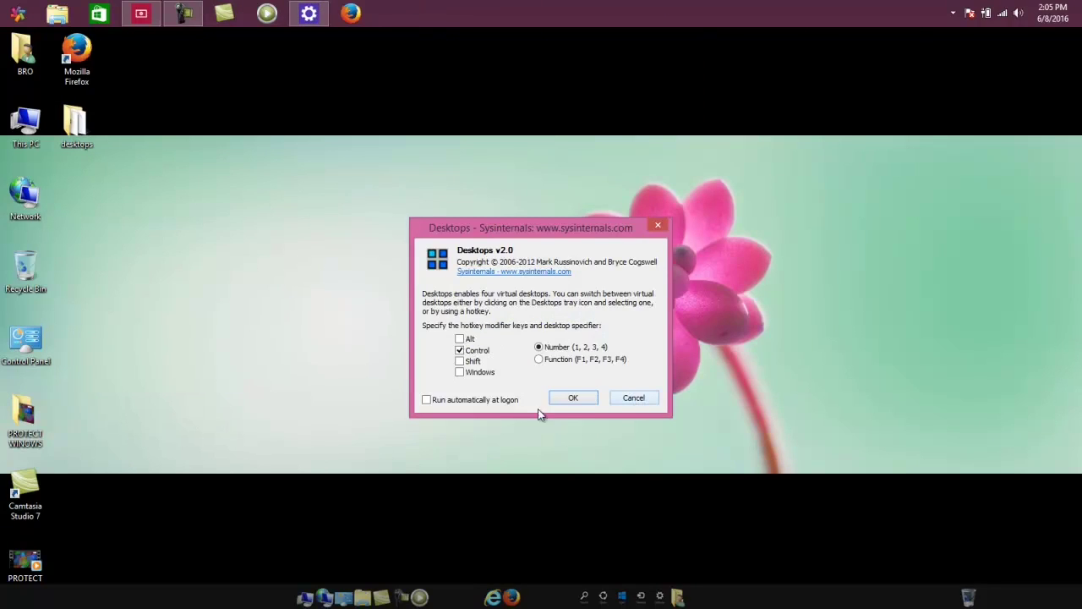
pyautogui.click(499, 402)
pyautogui.click(573, 398)
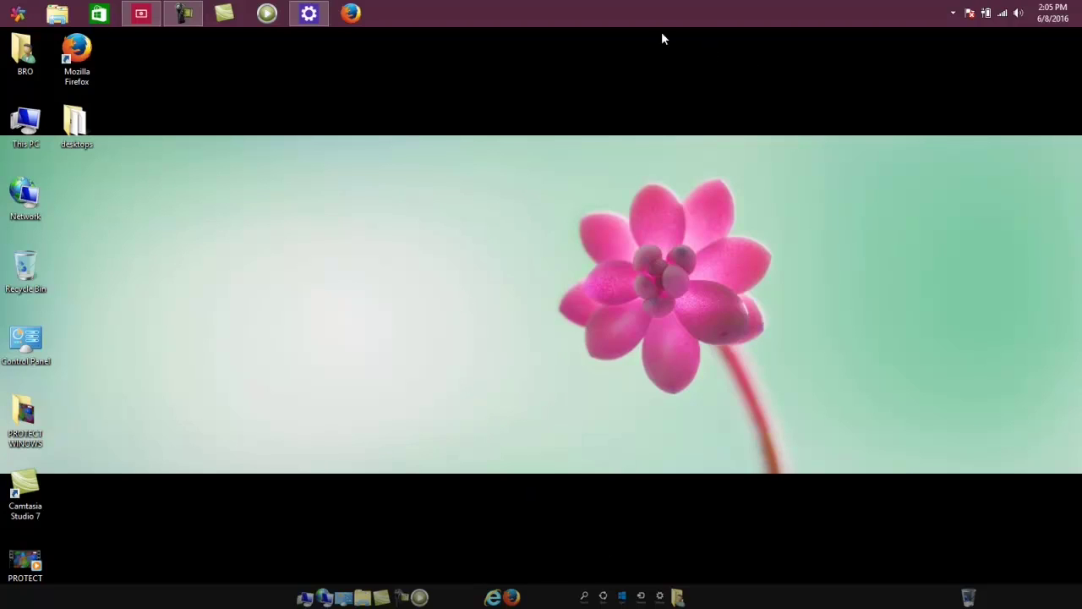
# Step: Preview the four virtual desktops from the Desktops notification icon and dismiss the preview
pyautogui.click(953, 13)
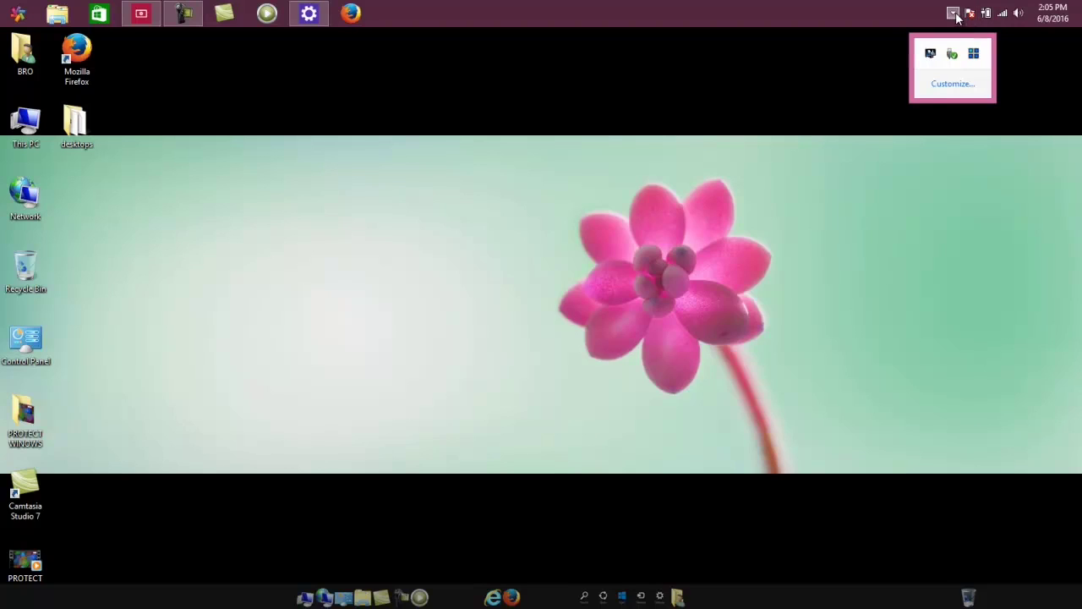
pyautogui.moveTo(969, 57)
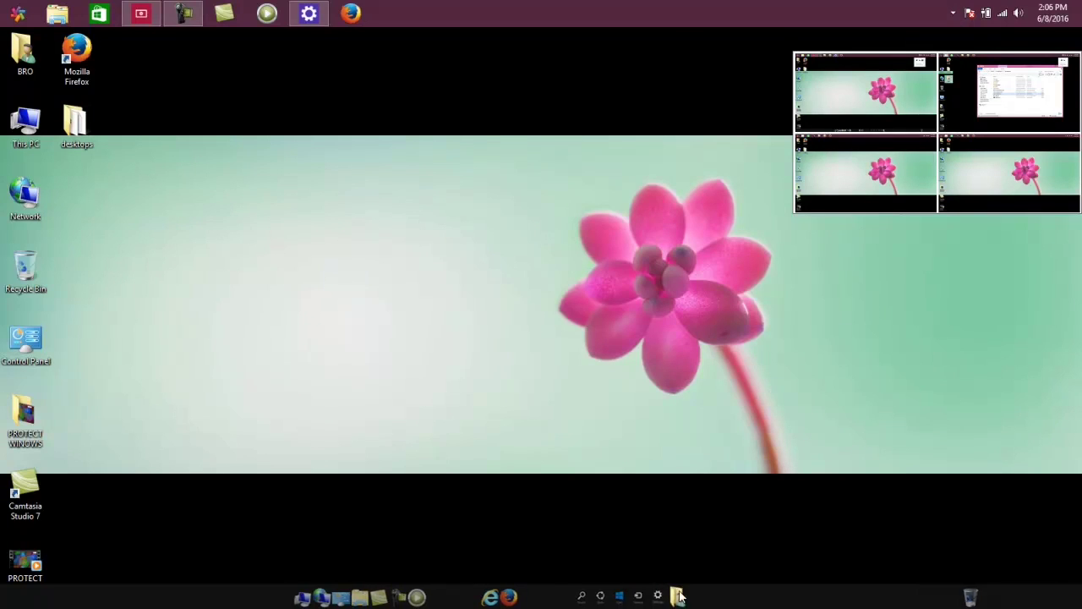
pyautogui.click(9, 20)
pyautogui.click(9, 19)
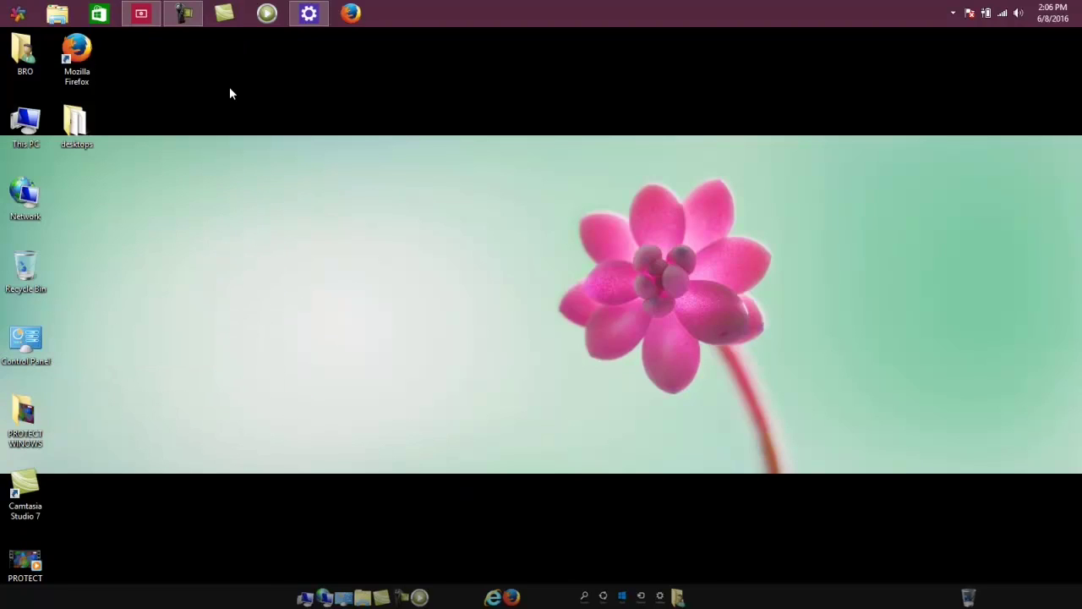
# Step: Open the desktop background settings and try the orange building picture under Lines and colors
pyautogui.rightClick(229, 87)
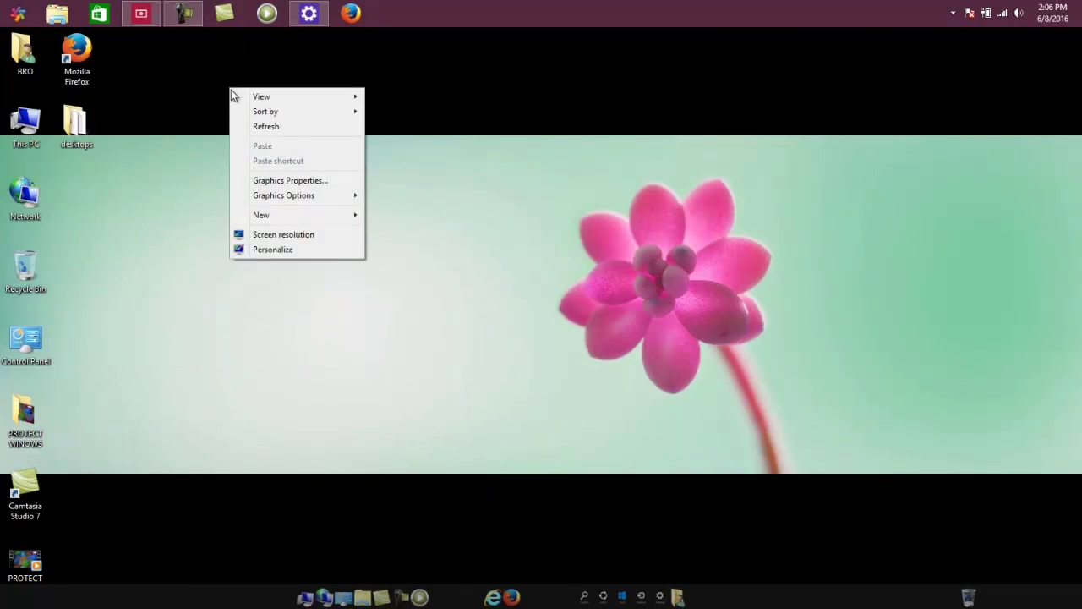
pyautogui.click(297, 250)
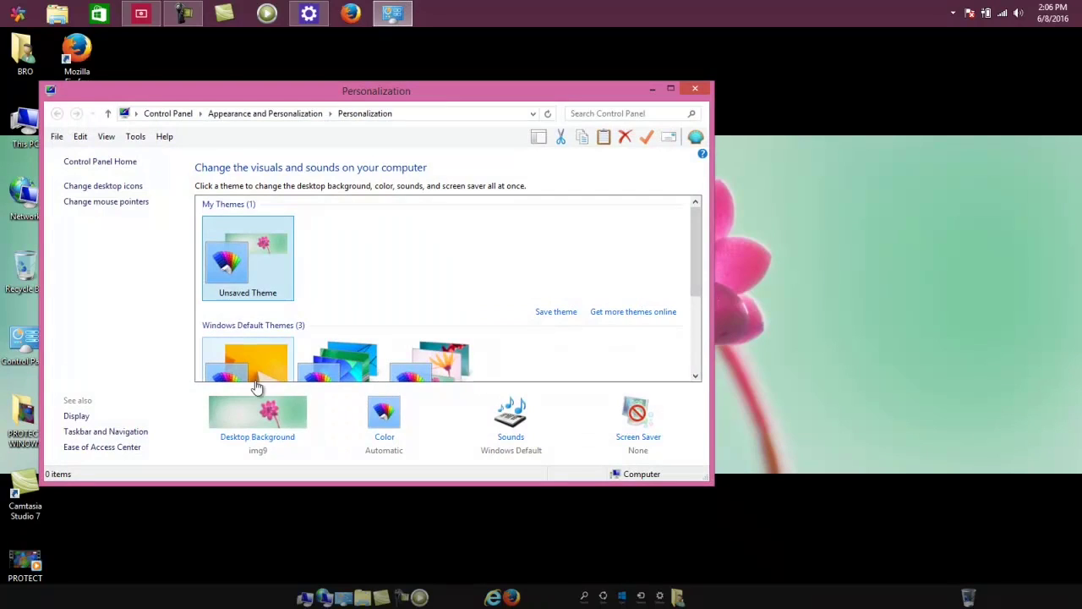
pyautogui.click(273, 436)
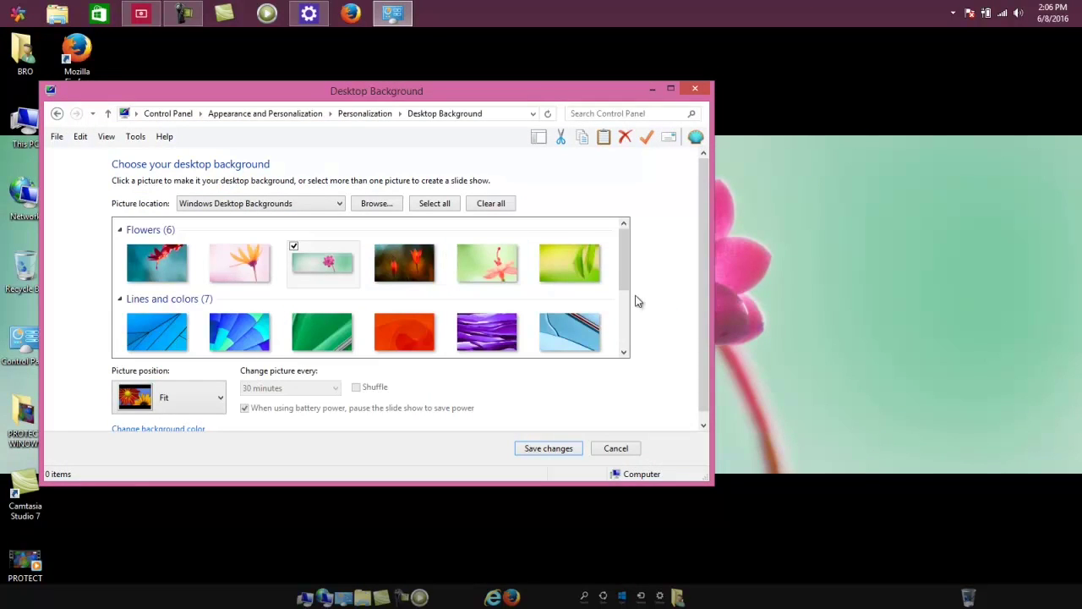
pyautogui.moveTo(626, 266); pyautogui.dragTo(630, 313)
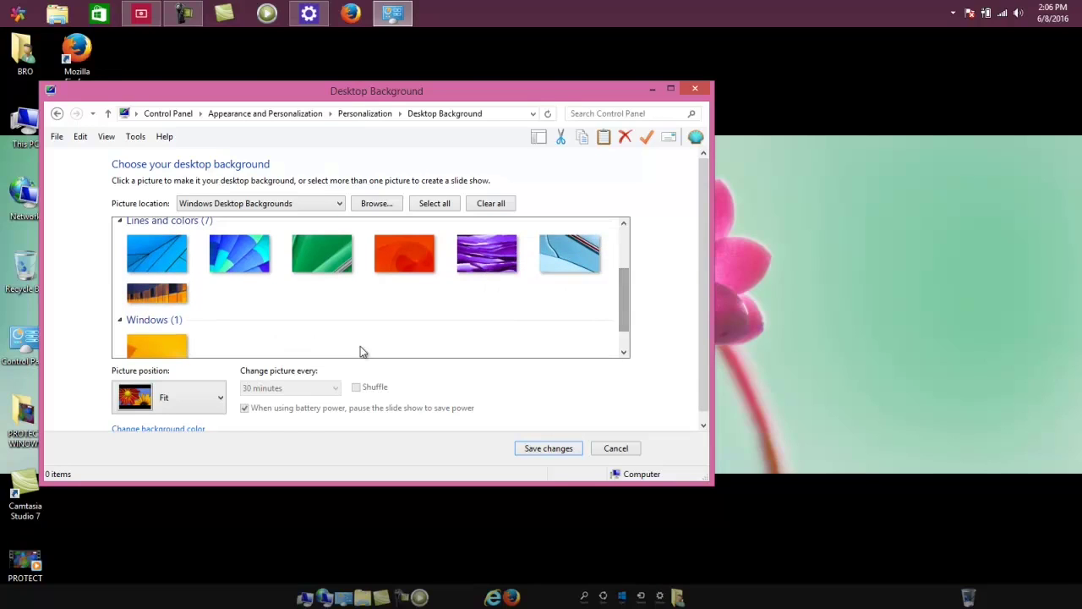
pyautogui.click(147, 305)
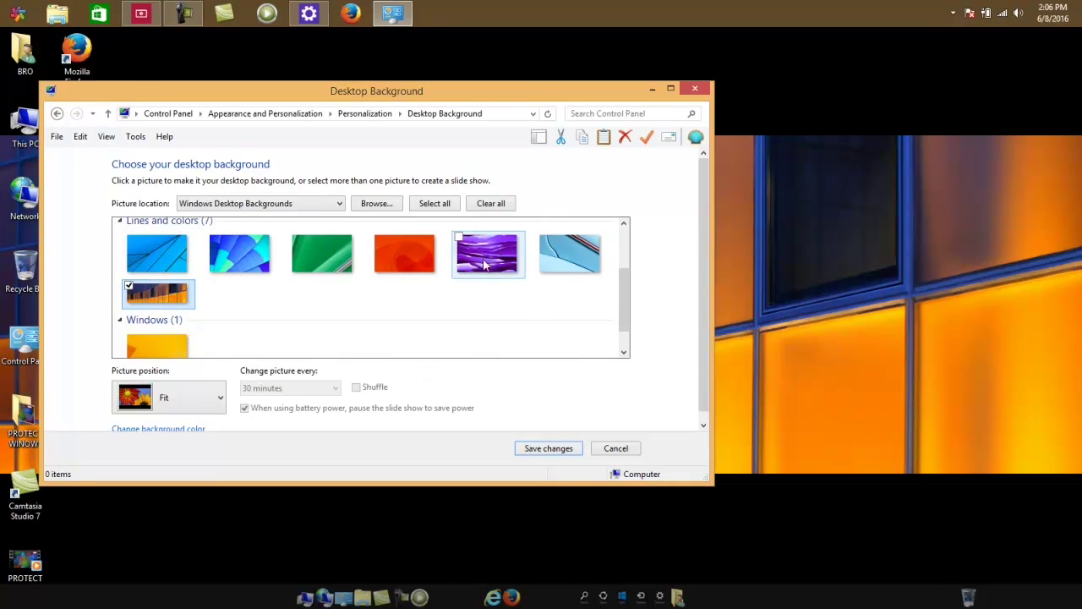
# Step: Try the orange flower, red flower and blue-and-turquoise panel pictures as the desktop background
pyautogui.moveTo(624, 312); pyautogui.dragTo(620, 243)
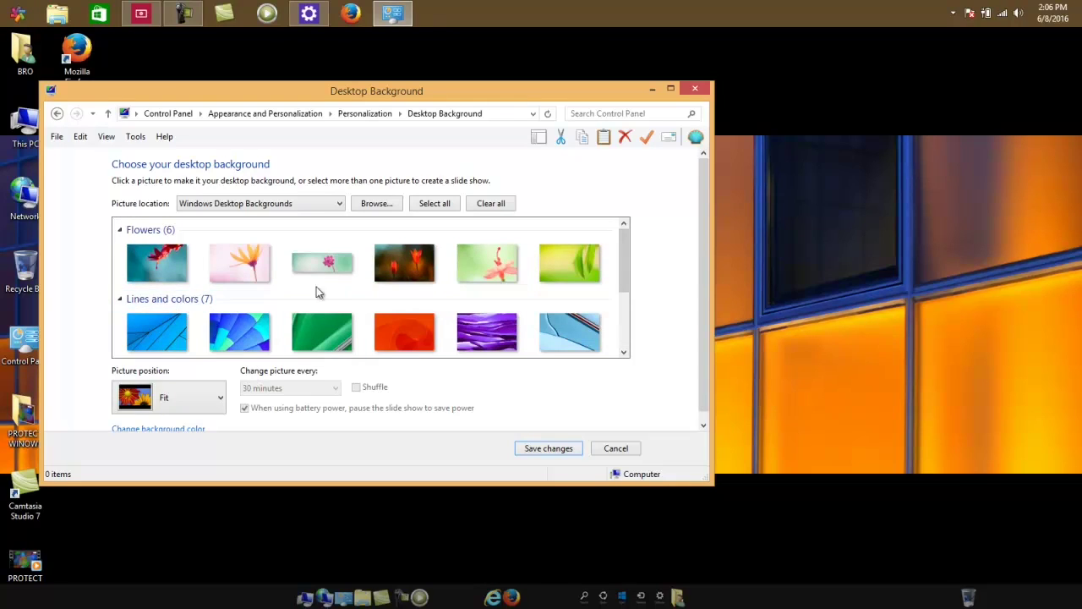
pyautogui.click(241, 275)
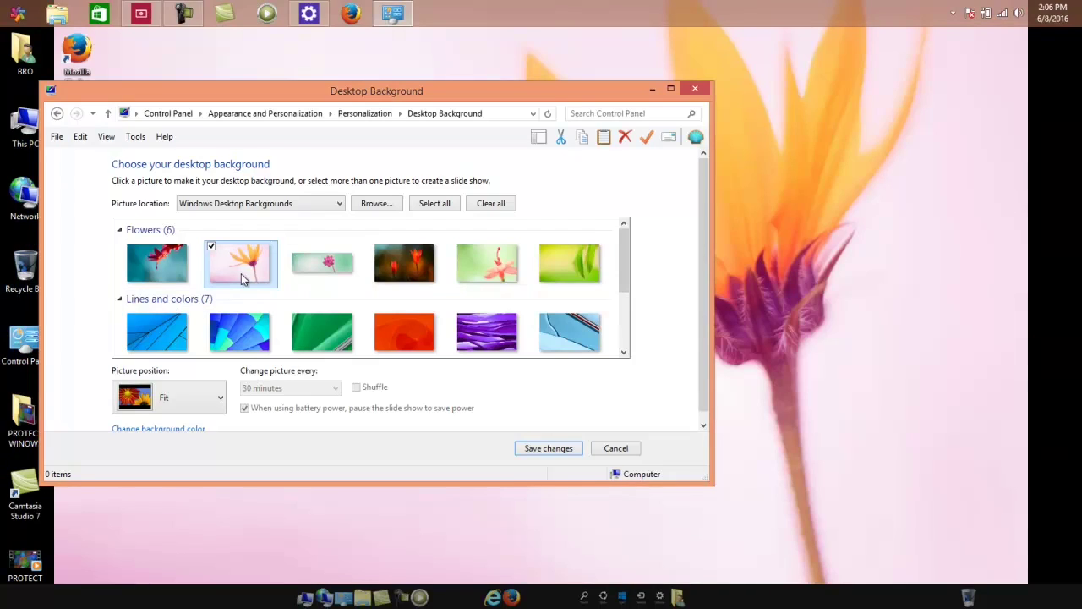
pyautogui.click(169, 280)
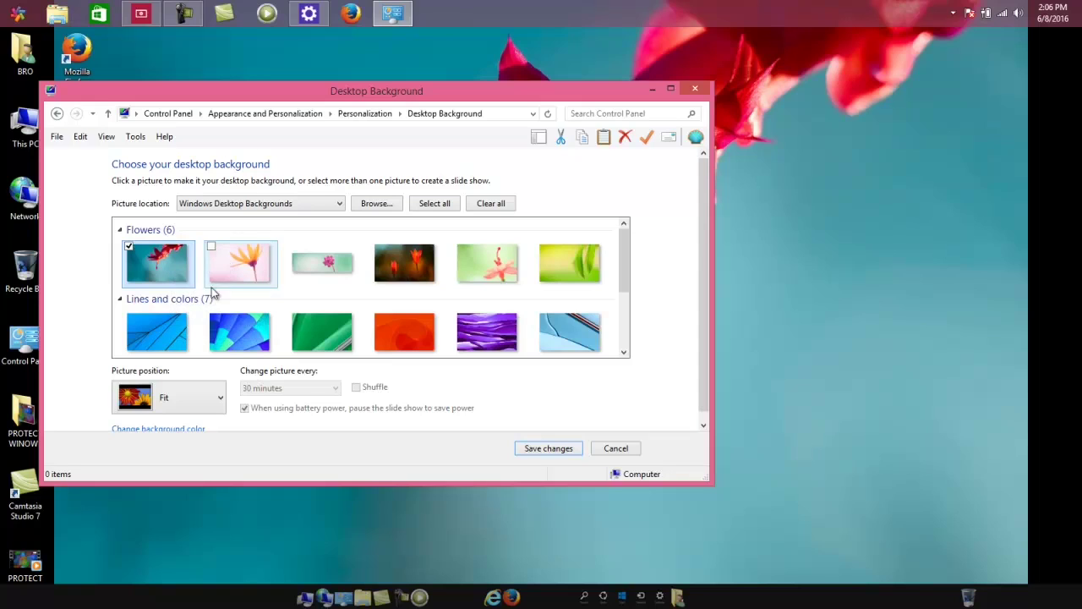
pyautogui.click(230, 325)
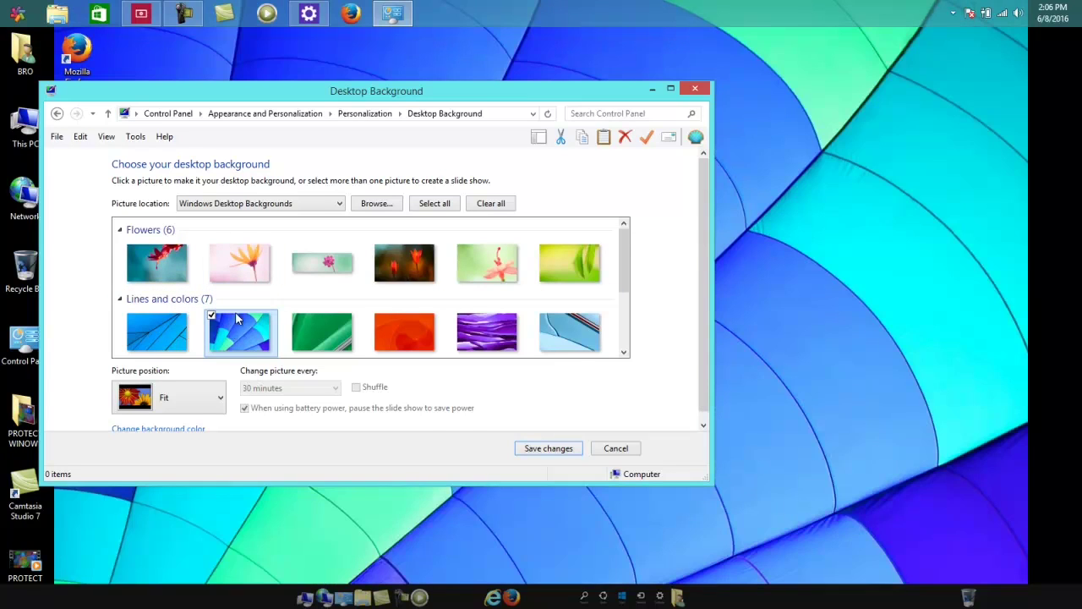
# Step: Choose the green Lines and colors picture with the Fill position, save the changes and close the Personalization window
pyautogui.click(350, 330)
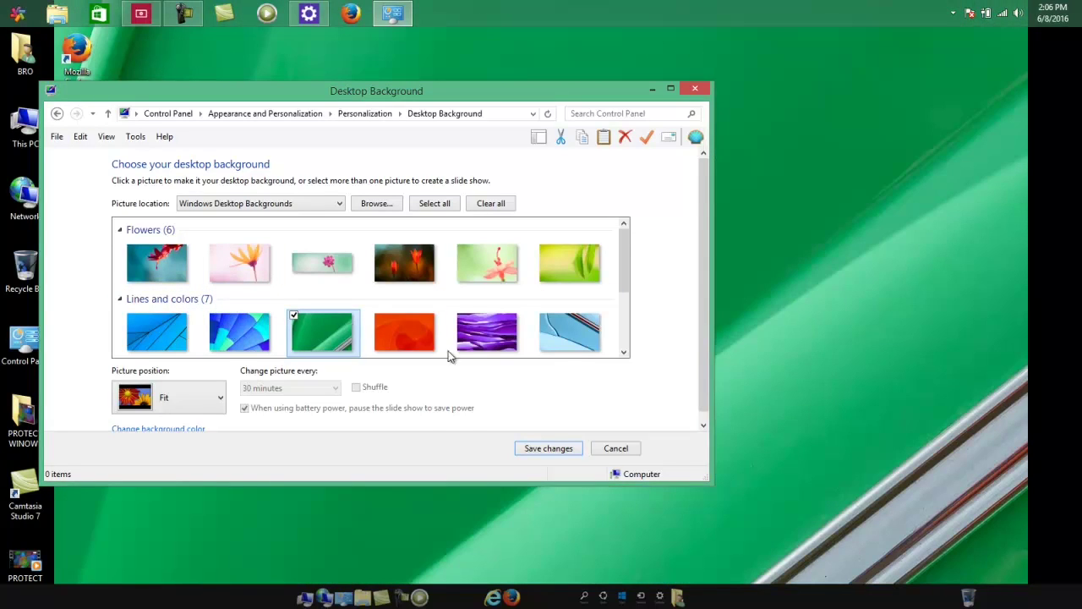
pyautogui.click(207, 399)
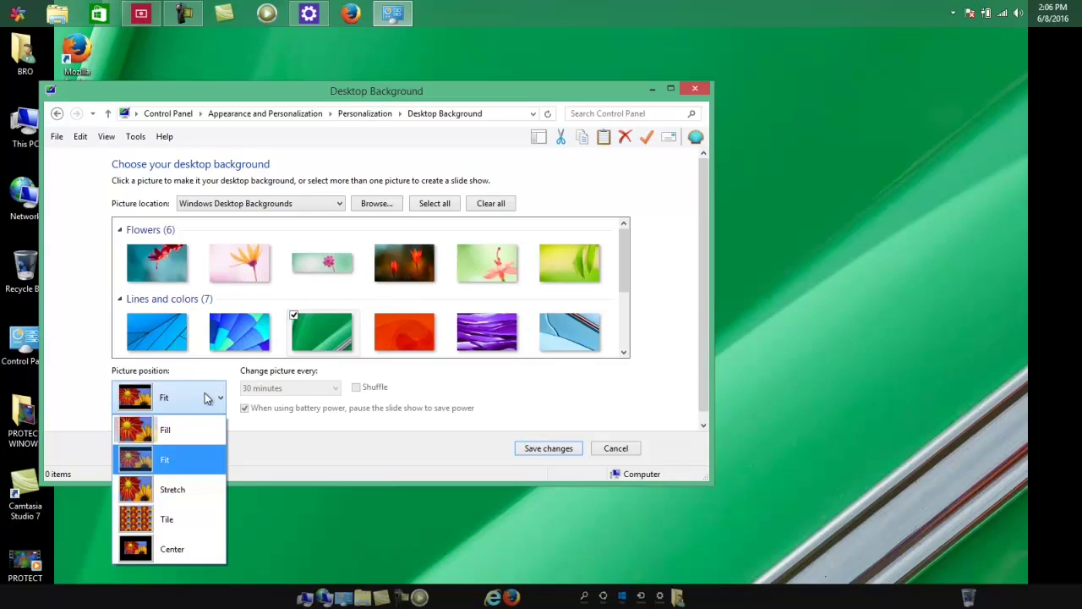
pyautogui.click(189, 424)
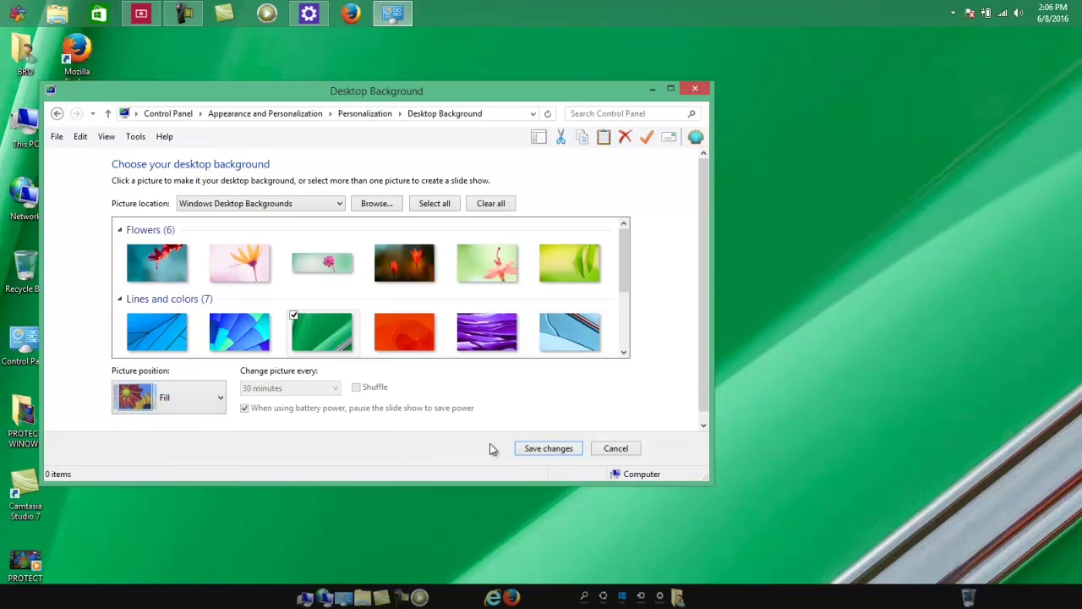
pyautogui.click(566, 448)
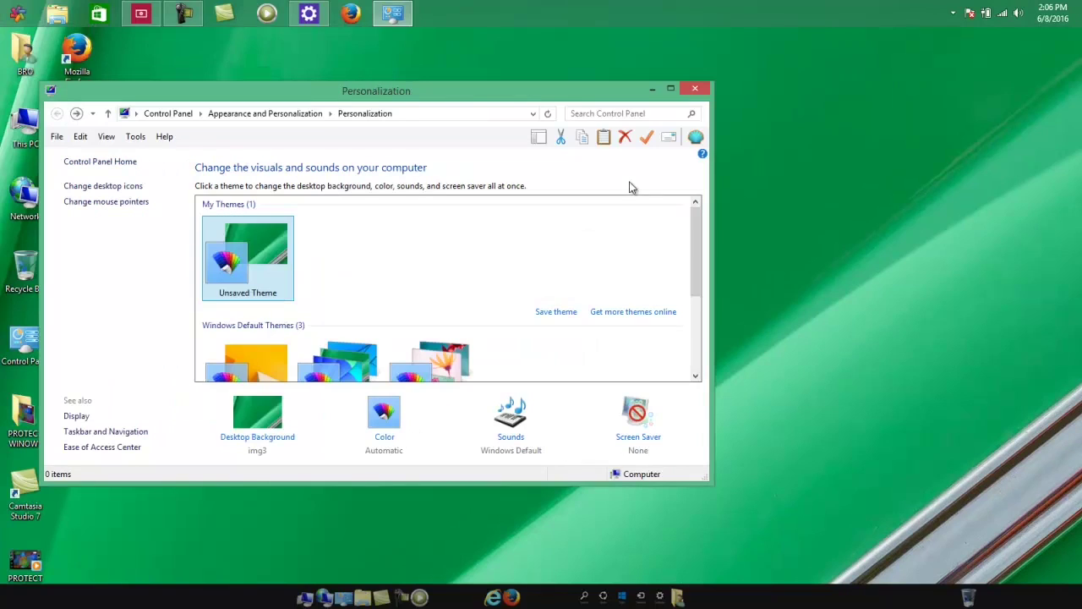
pyautogui.click(697, 91)
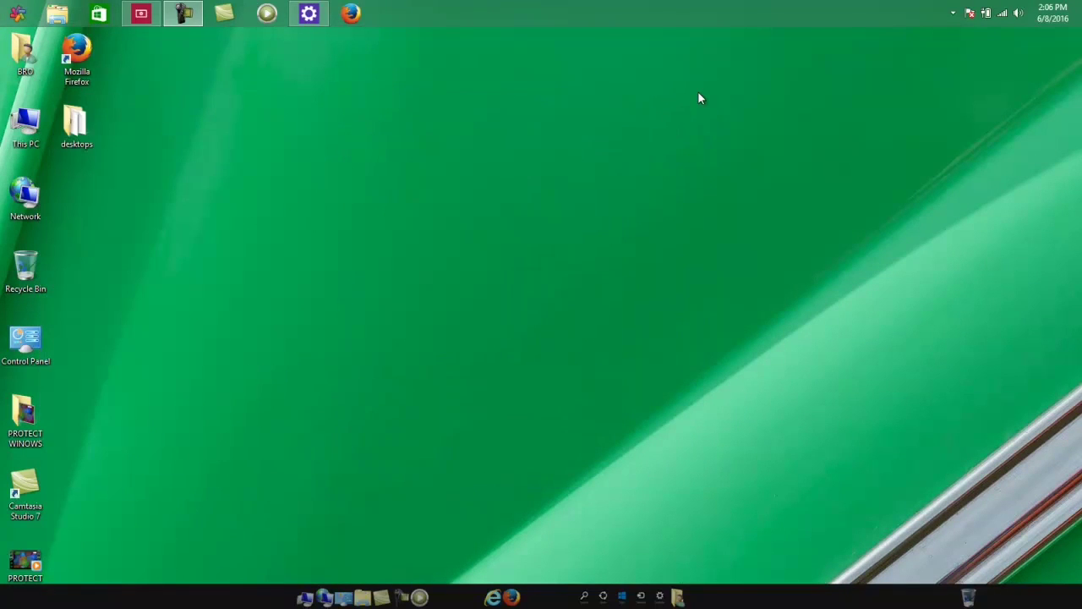
# Step: View the Start Screen from the Start menu and return to the desktop
pyautogui.click(15, 14)
pyautogui.click(13, 14)
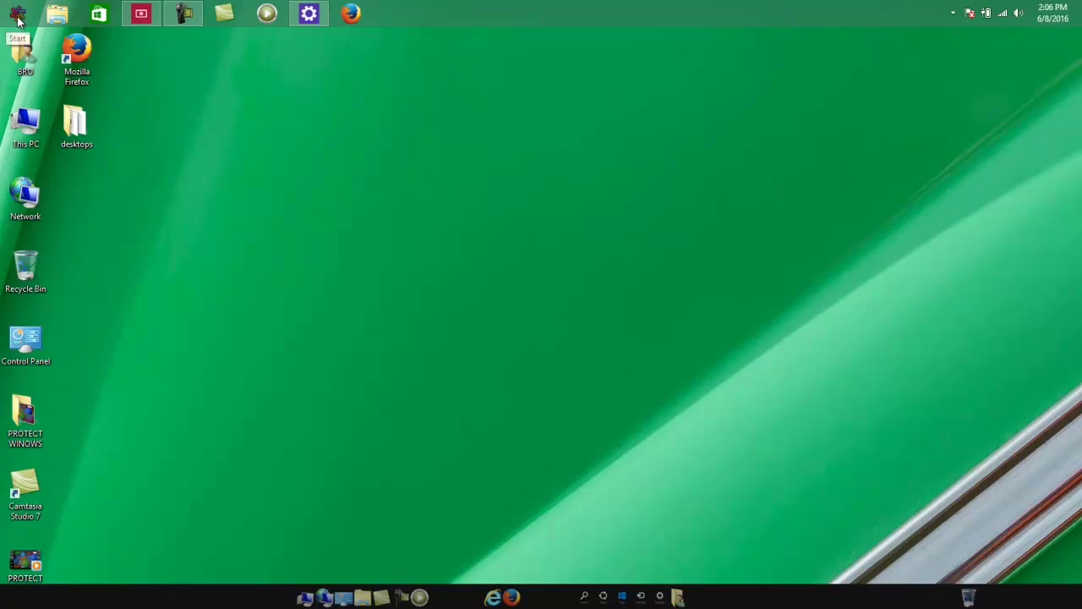
pyautogui.click(17, 15)
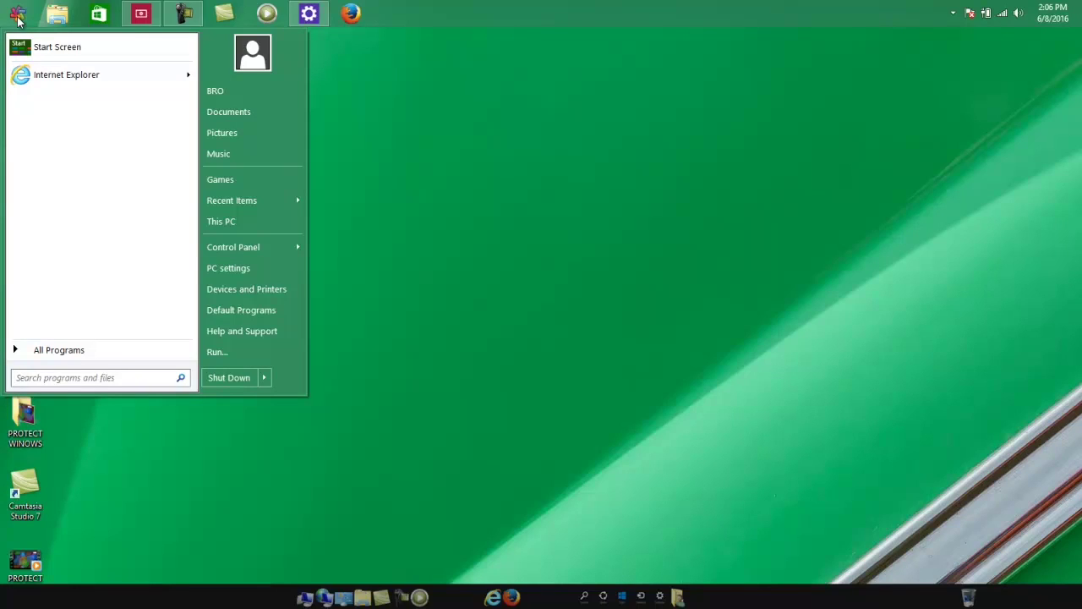
pyautogui.click(27, 45)
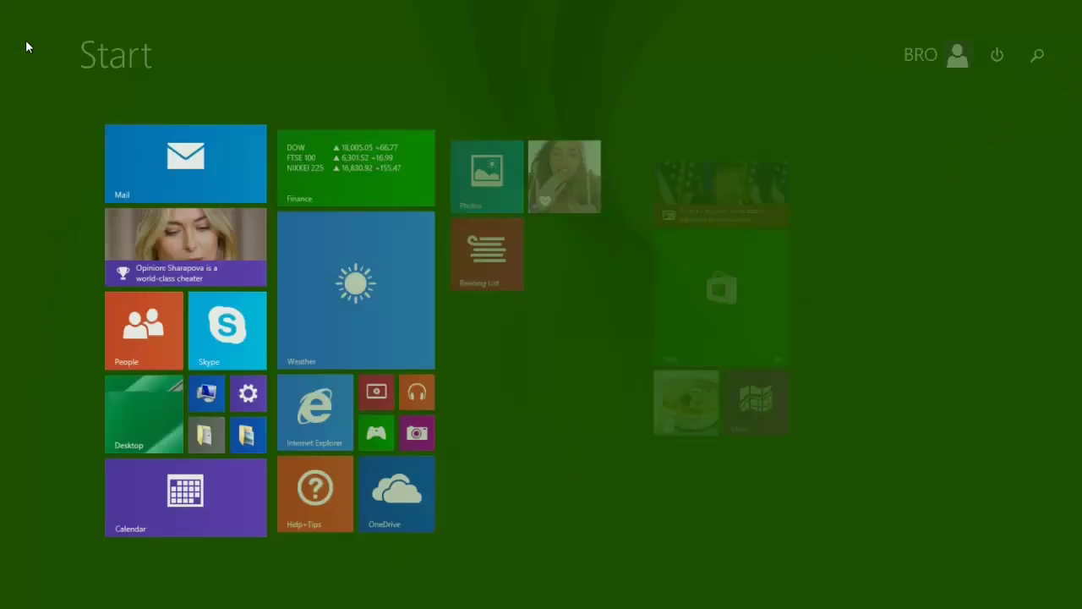
pyautogui.click(116, 420)
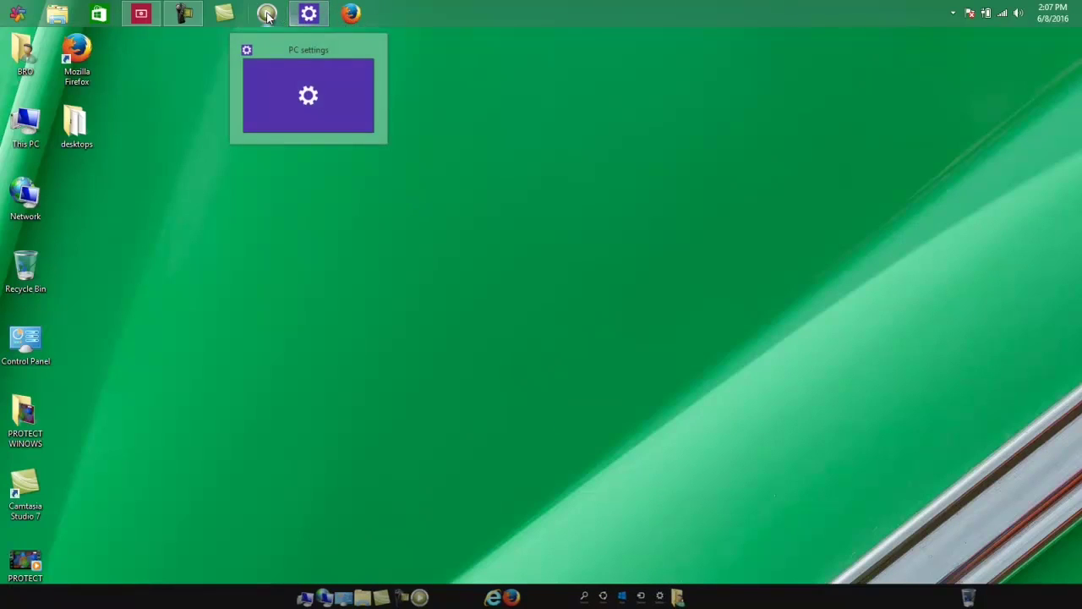
pyautogui.moveTo(184, 12)
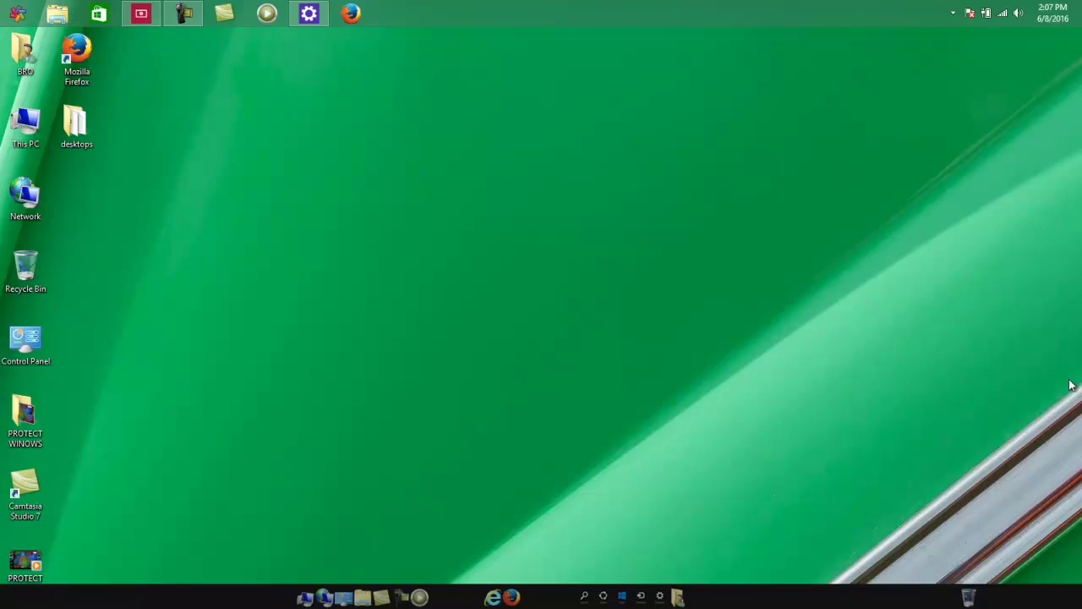
pyautogui.rightClick(858, 385)
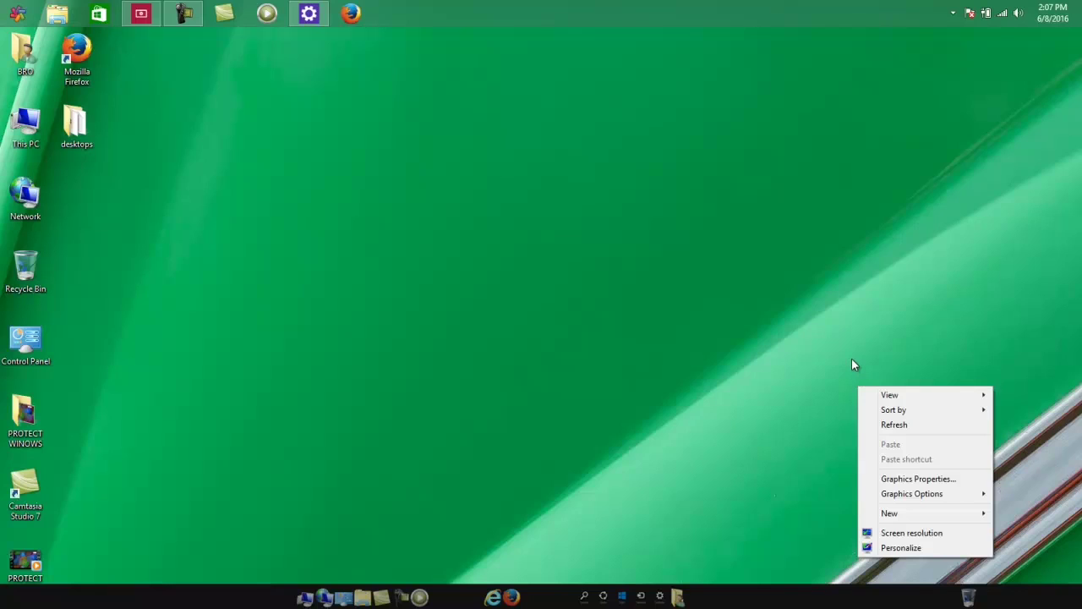
pyautogui.click(863, 317)
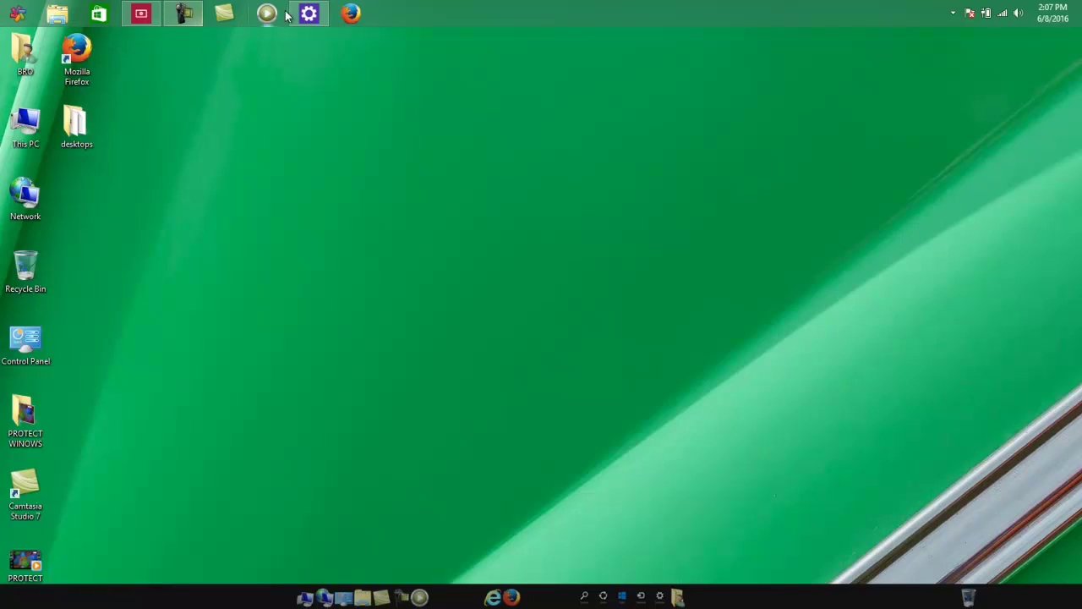
# Step: Switch to Firefox and search the web for "sidebars"
pyautogui.click(352, 14)
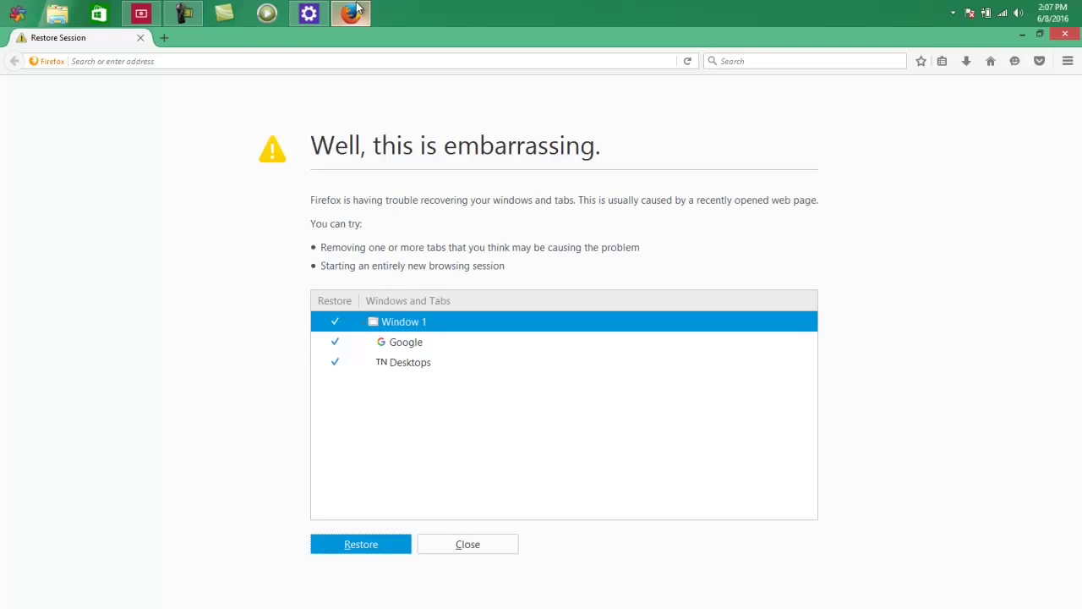
pyautogui.click(737, 62)
pyautogui.write('sid')
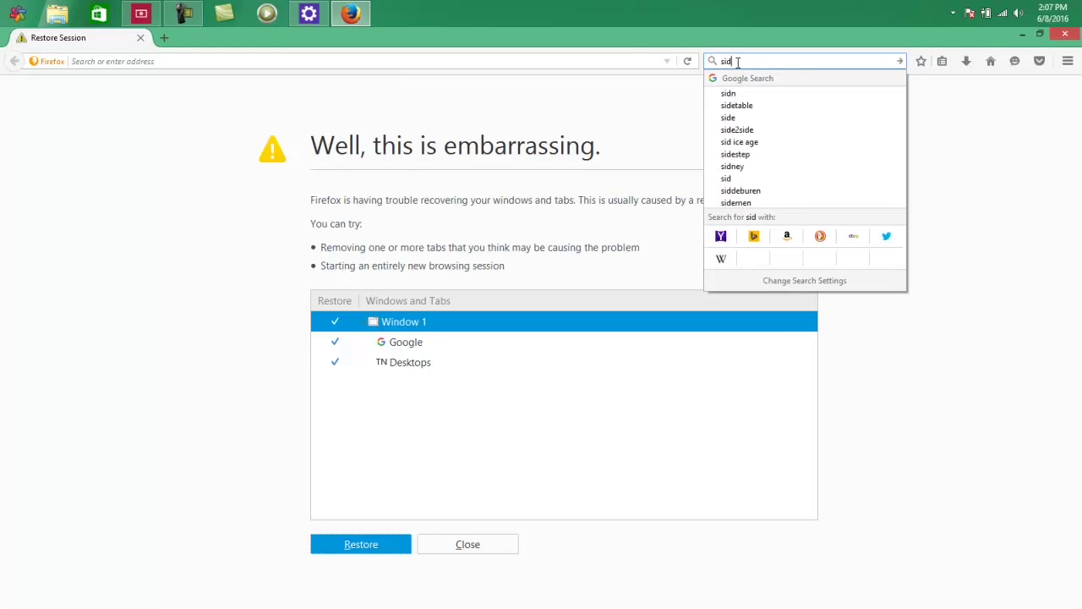
pyautogui.write('ebars')
pyautogui.press('Return')
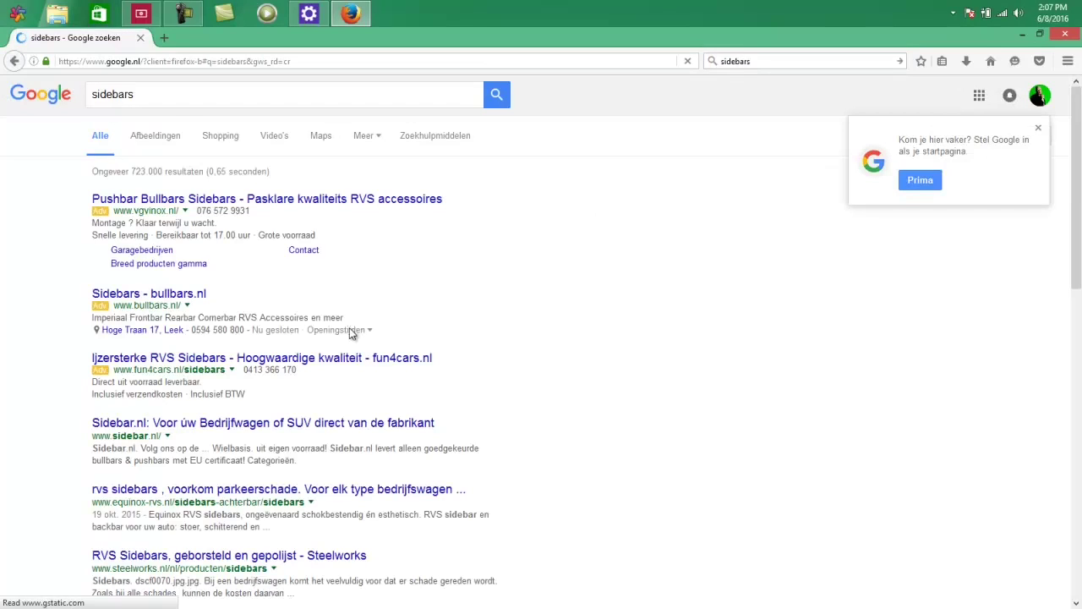
# Step: Refine the Google search to "sidebars windows" and extend it to "sidebars windows download"
pyautogui.click(175, 96)
pyautogui.write('wi')
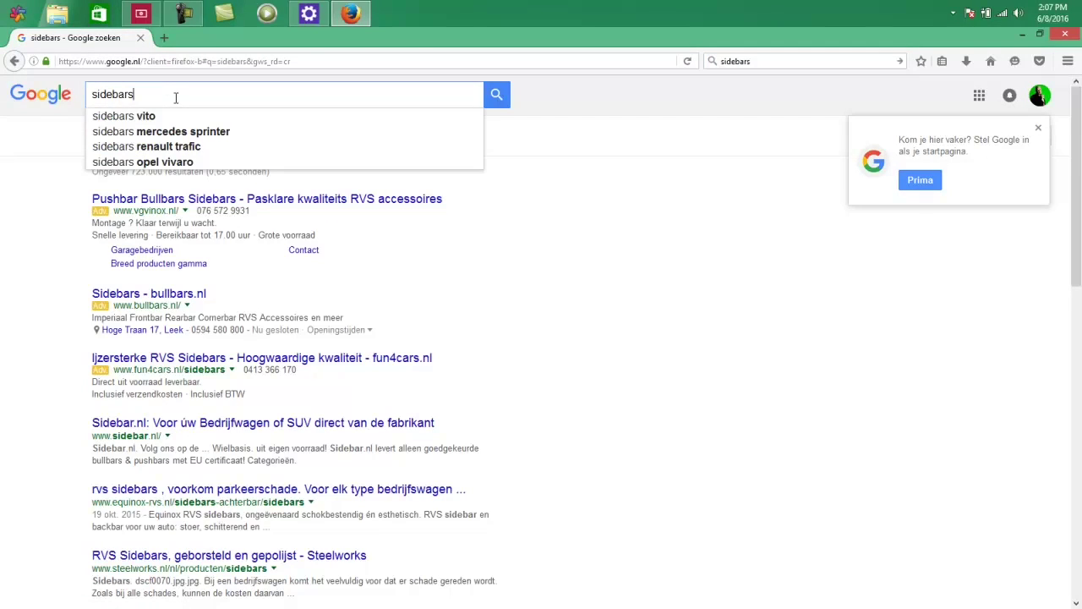
pyautogui.write('ndows')
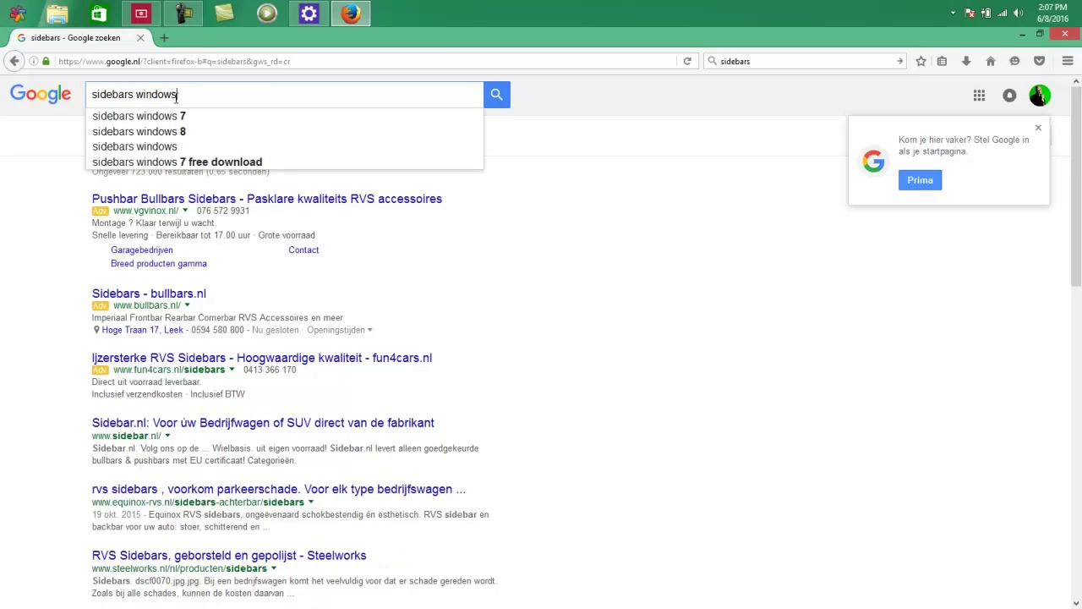
pyautogui.press('Return')
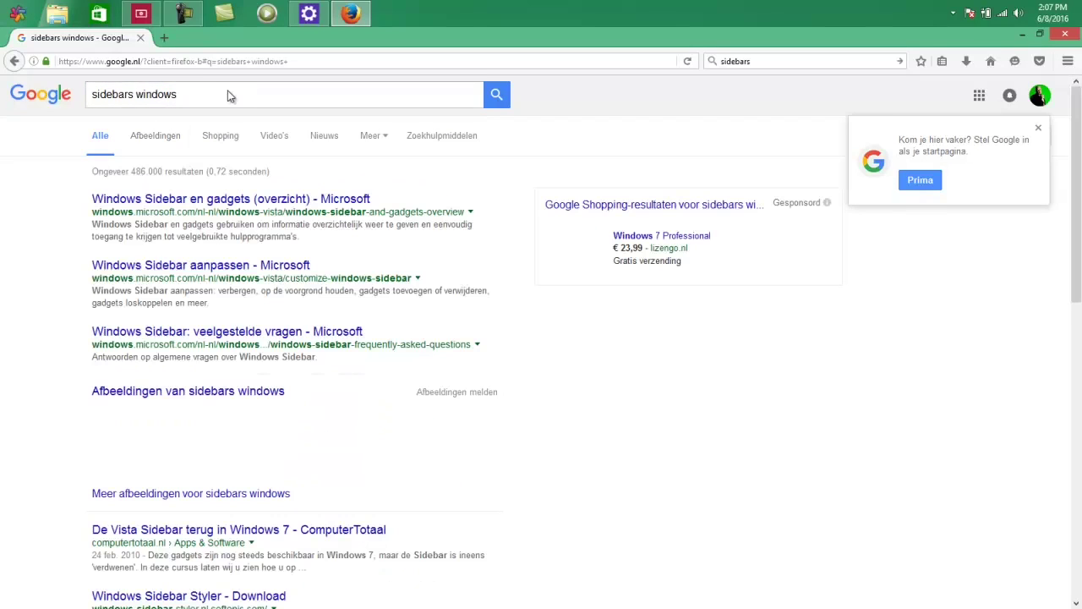
pyautogui.click(226, 93)
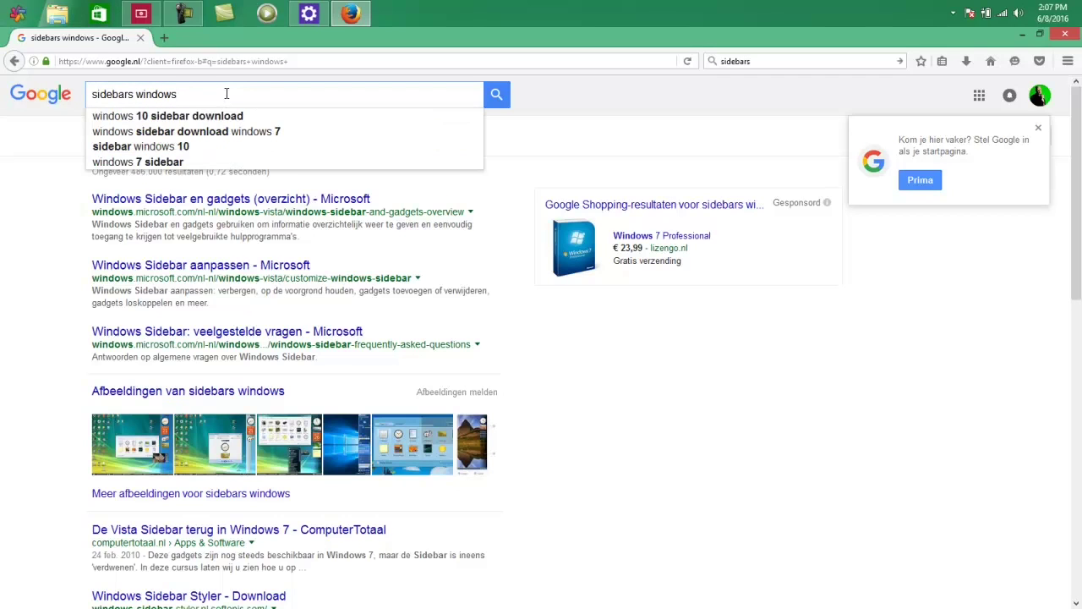
pyautogui.write('downloa')
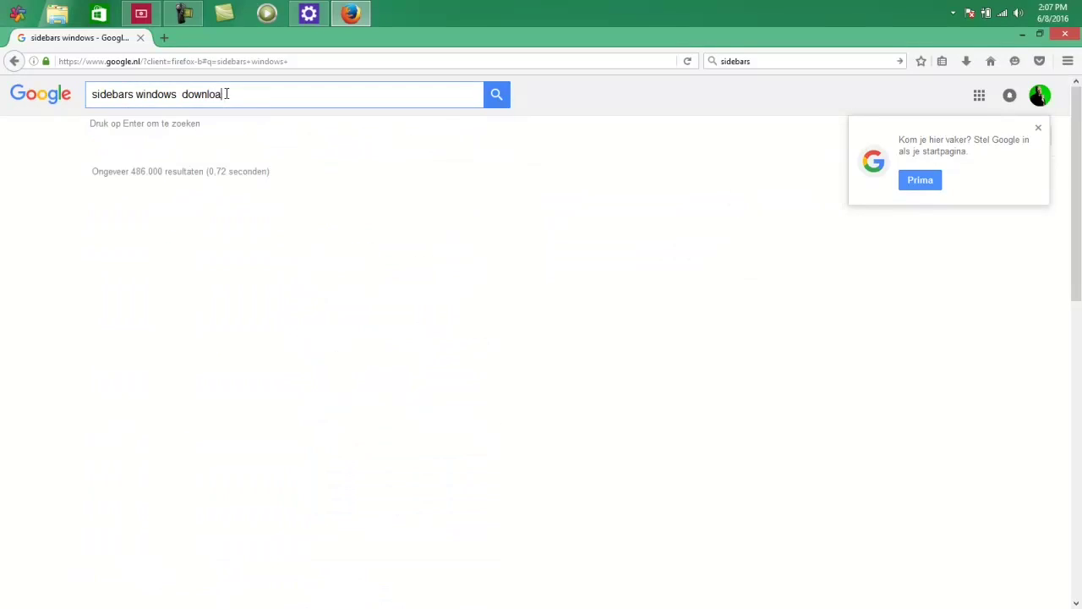
pyautogui.write('d')
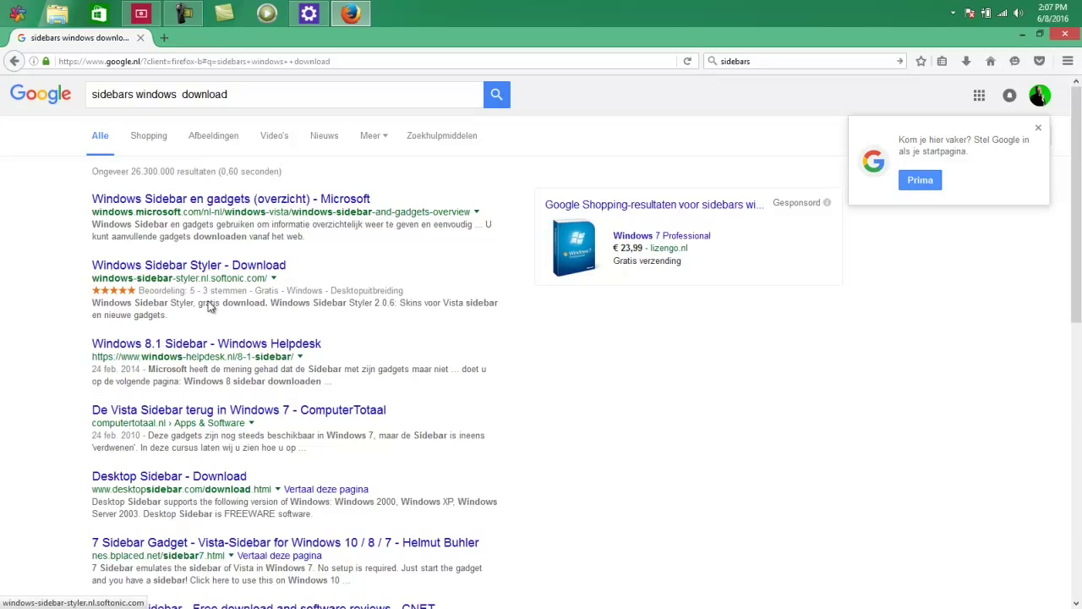
# Step: Open the Windows Helpdesk article on the Windows 8.1 Sidebar, follow its Windows 8 sidebar download link and look through the 8GadgetPack page
pyautogui.click(206, 347)
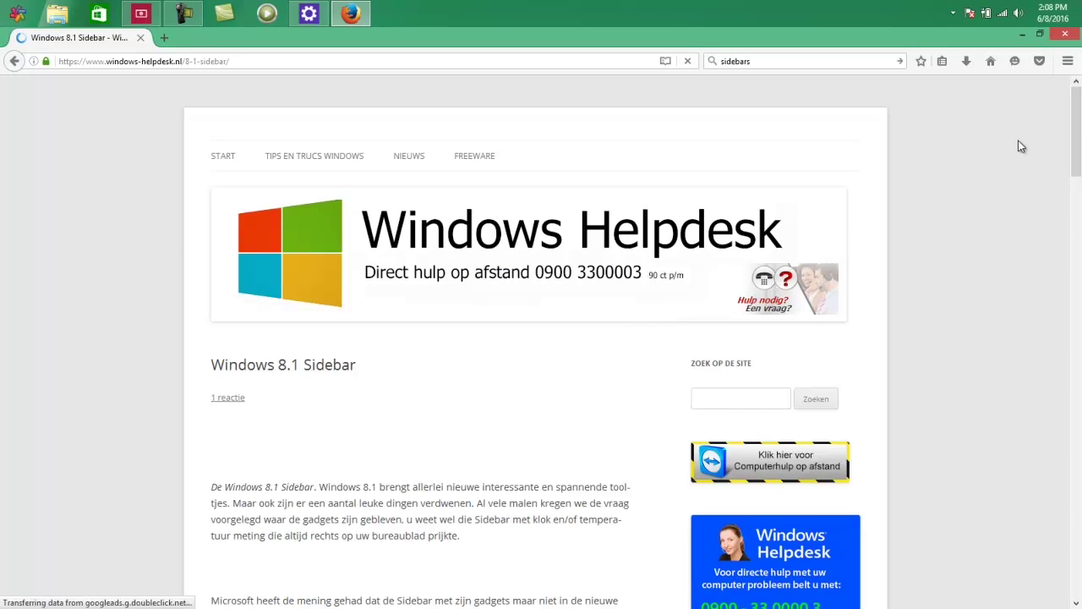
pyautogui.moveTo(1077, 180); pyautogui.dragTo(1080, 232)
pyautogui.scroll(-6, 1081, 233)
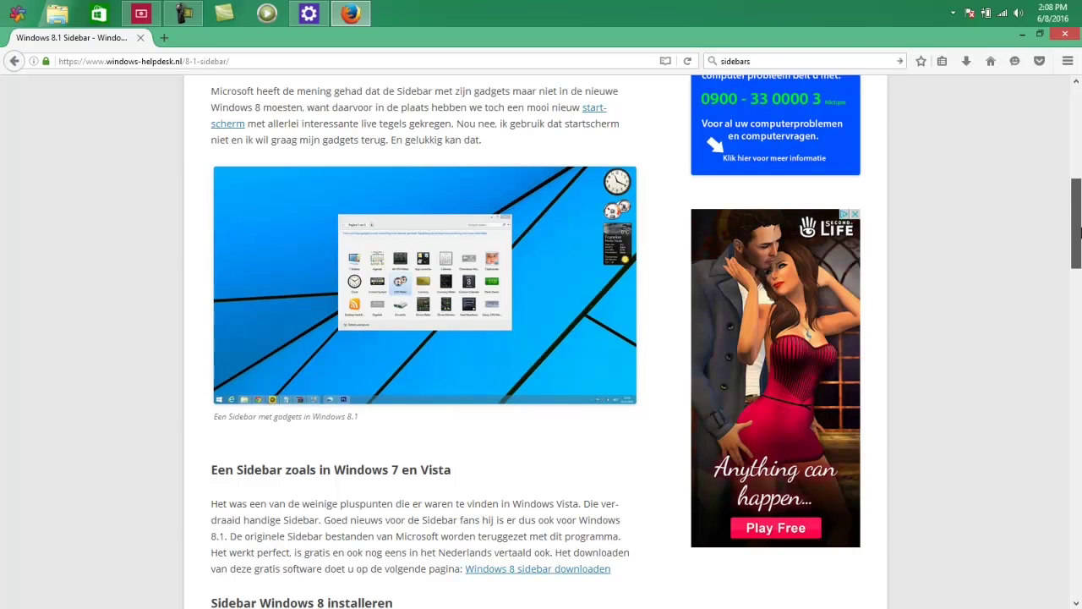
pyautogui.moveTo(1080, 232); pyautogui.dragTo(1080, 290)
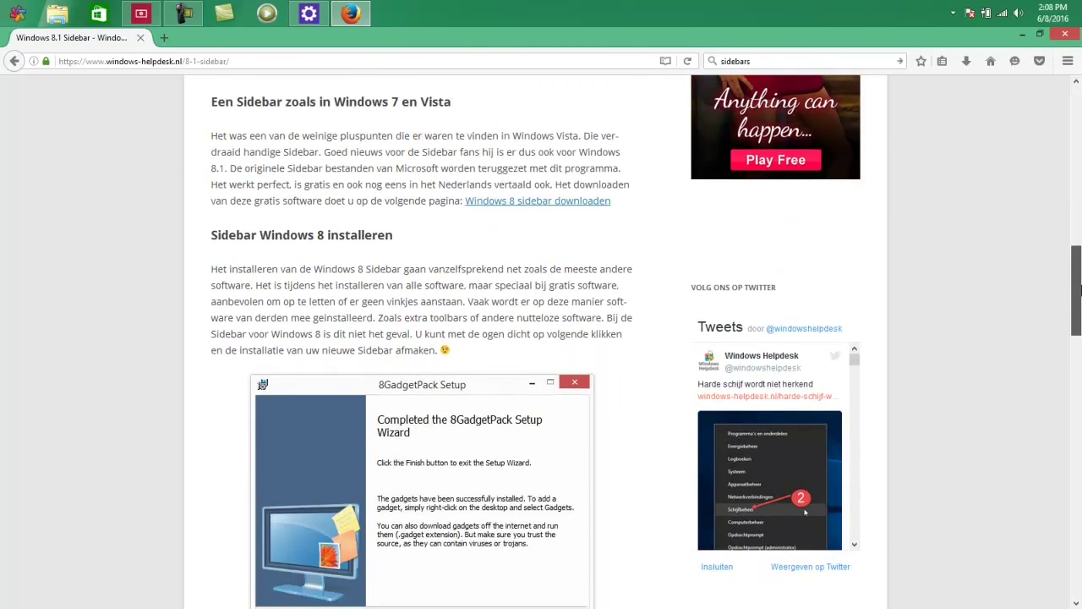
pyautogui.click(592, 204)
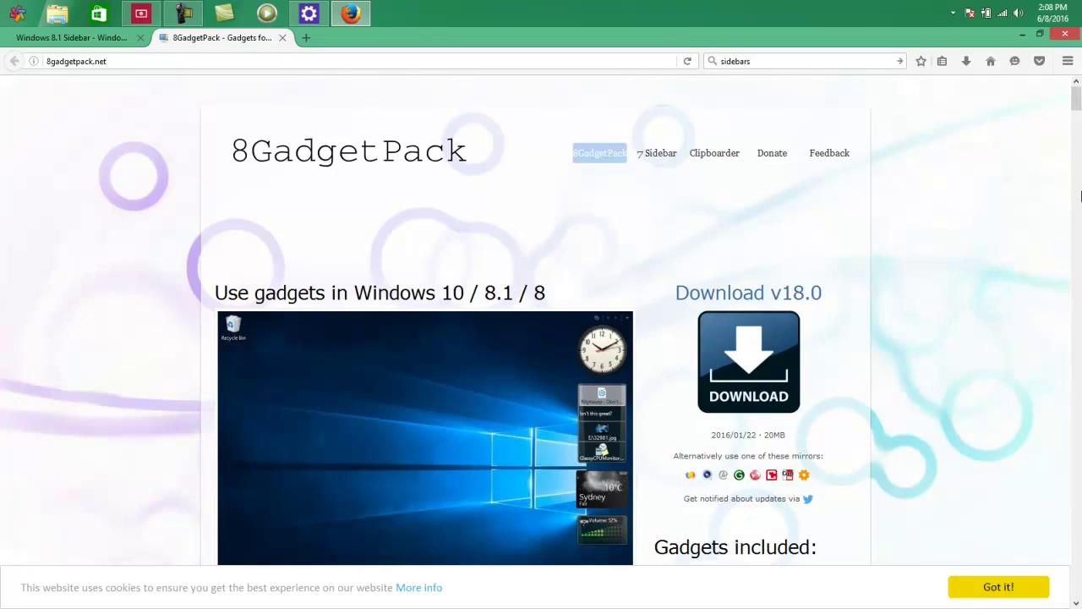
pyautogui.moveTo(1075, 105); pyautogui.dragTo(1078, 306)
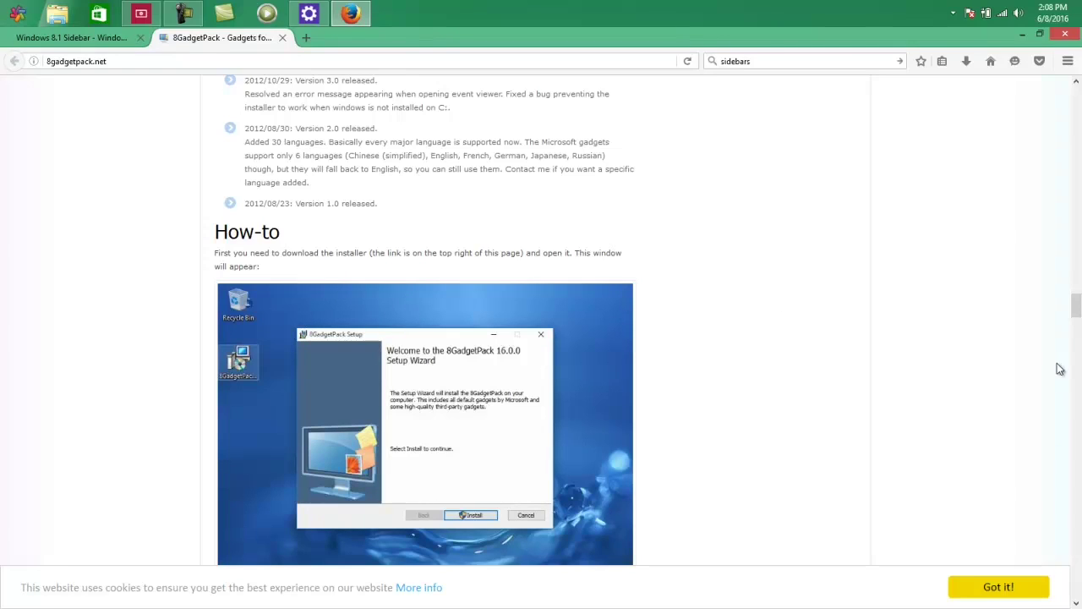
# Step: Download the 8GadgetPack v18.0 installer, save 8GadgetPackSetup.msi and check its download progress
pyautogui.moveTo(1077, 312); pyautogui.dragTo(1056, 68)
pyautogui.click(761, 338)
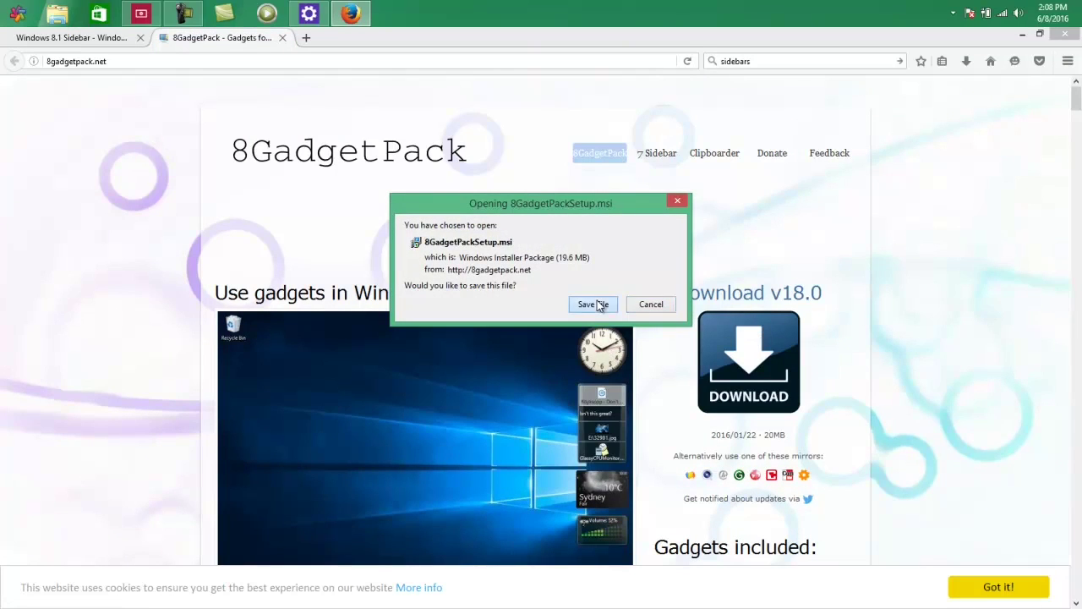
pyautogui.click(598, 305)
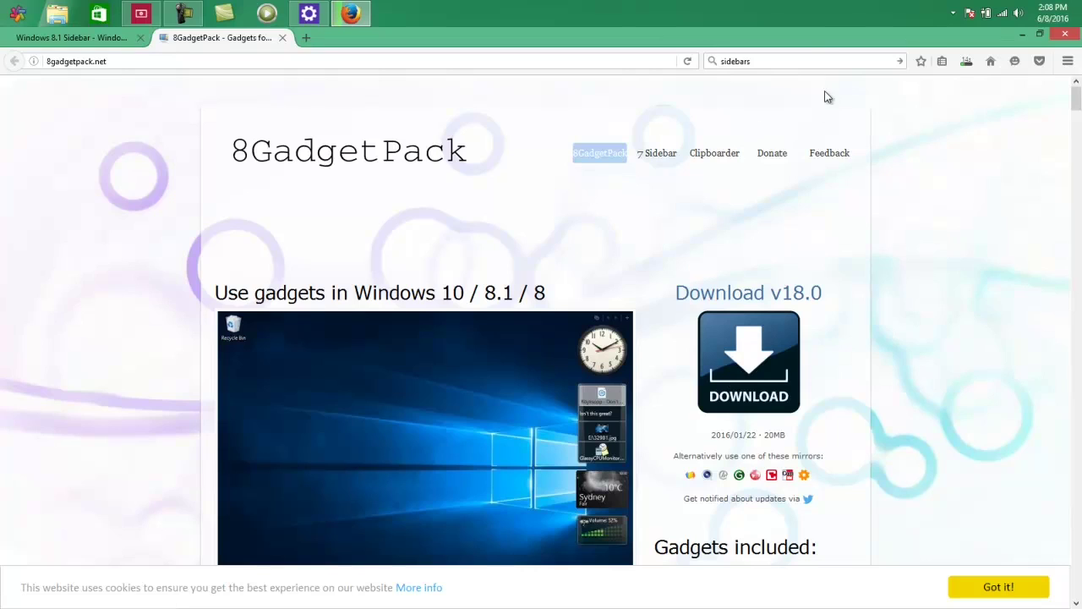
pyautogui.click(966, 61)
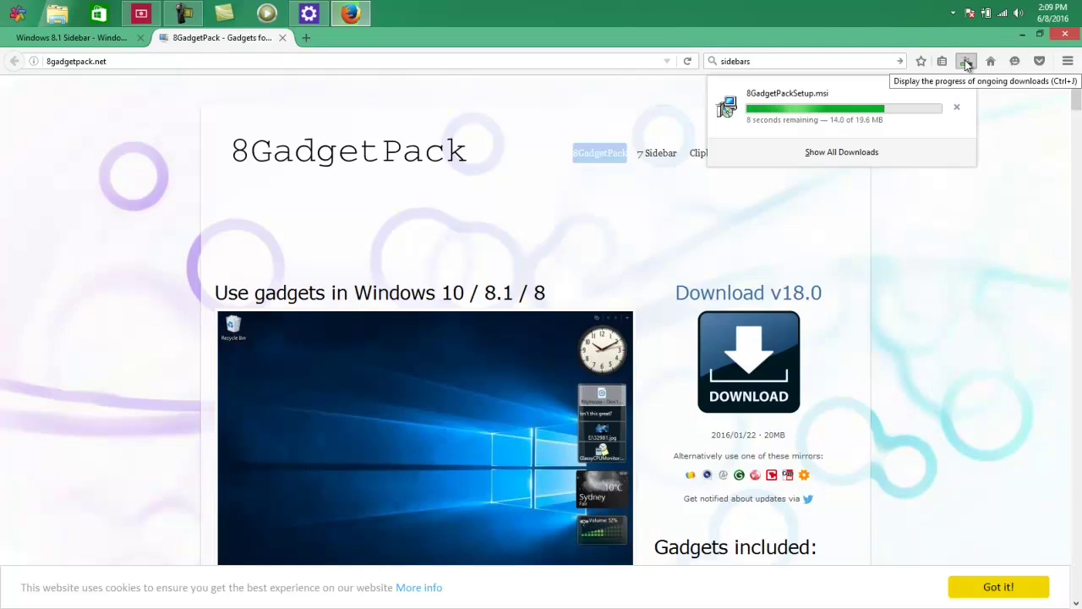
pyautogui.click(1067, 104)
pyautogui.moveTo(1067, 104); pyautogui.dragTo(1070, 63)
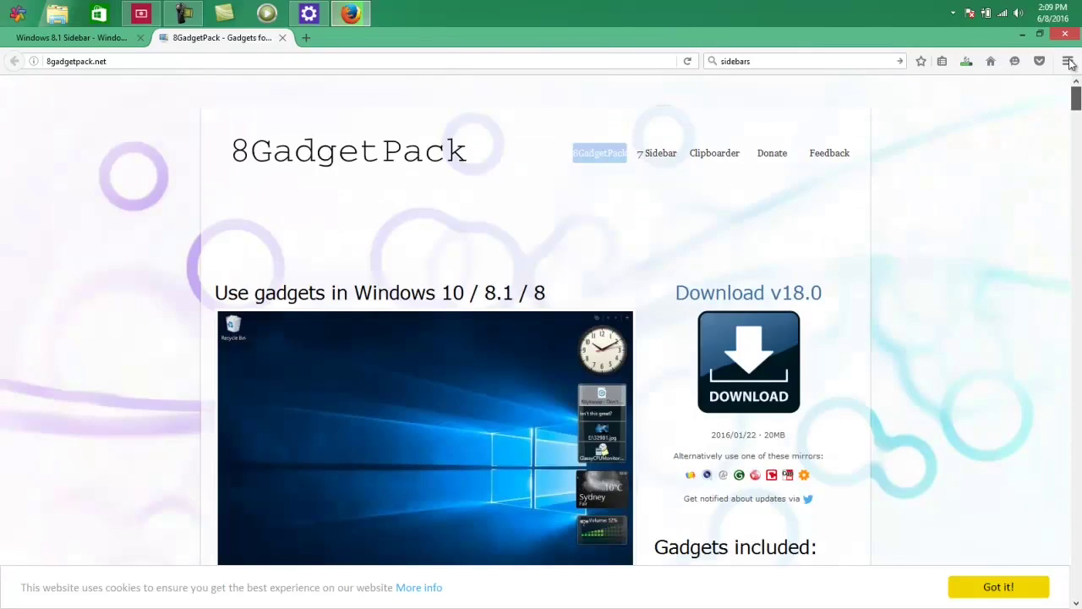
pyautogui.click(968, 61)
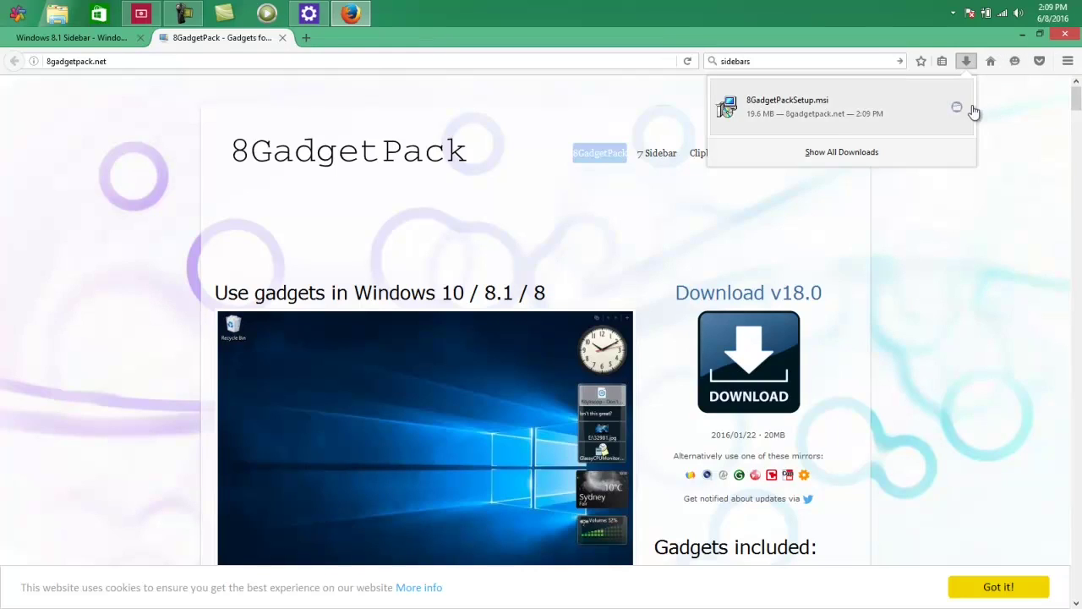
pyautogui.click(913, 106)
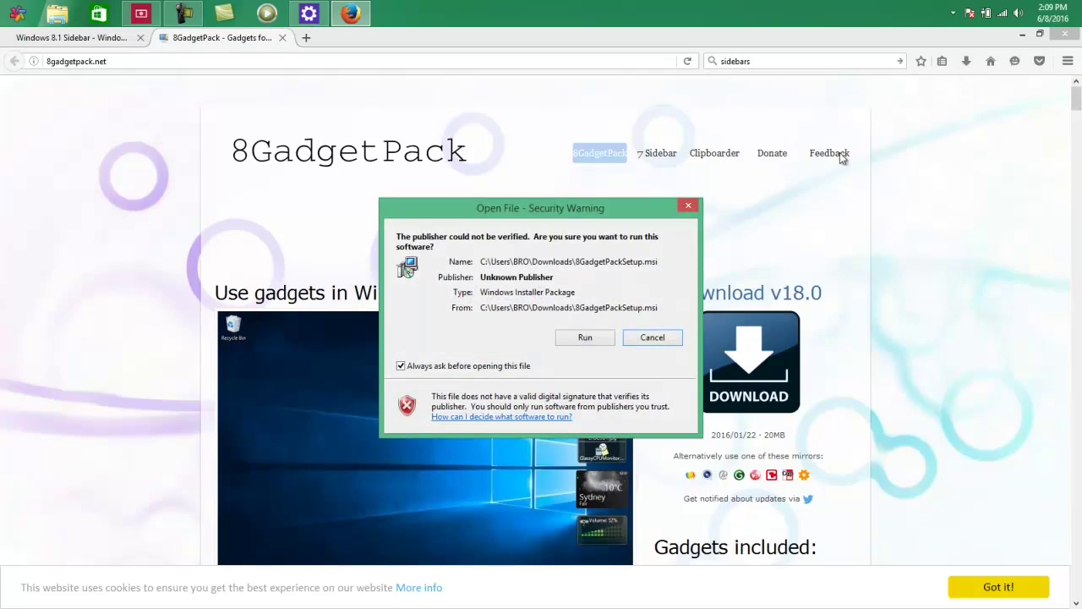
pyautogui.click(598, 336)
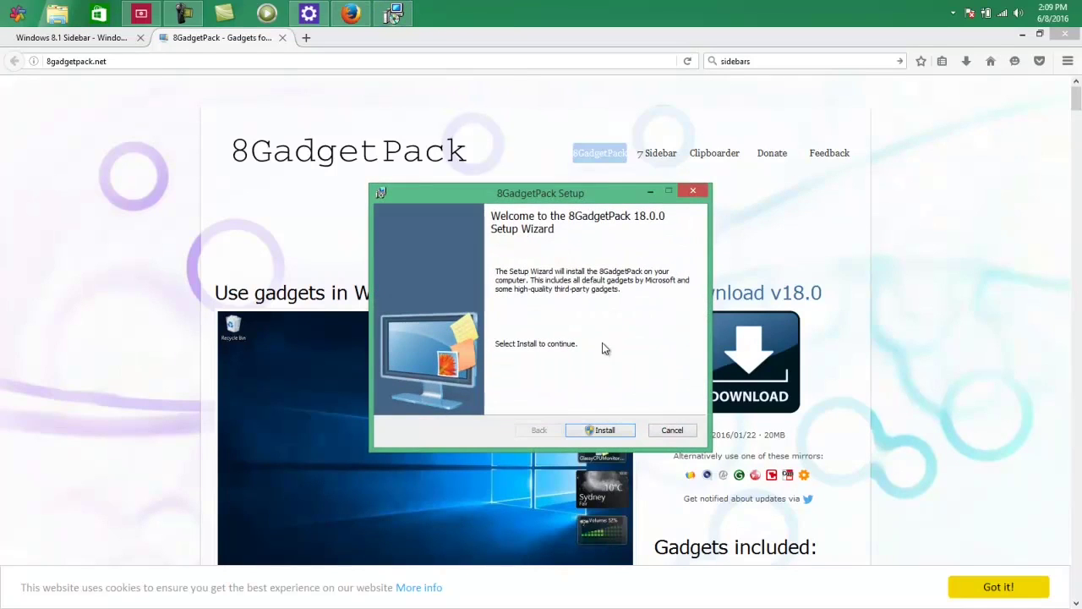
pyautogui.click(601, 433)
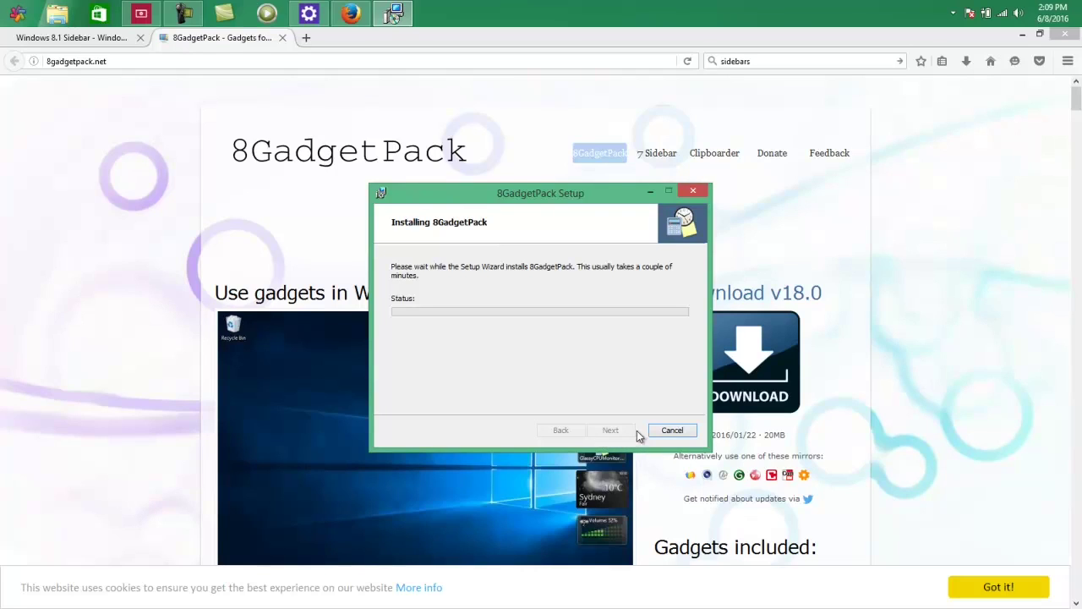
pyautogui.click(668, 432)
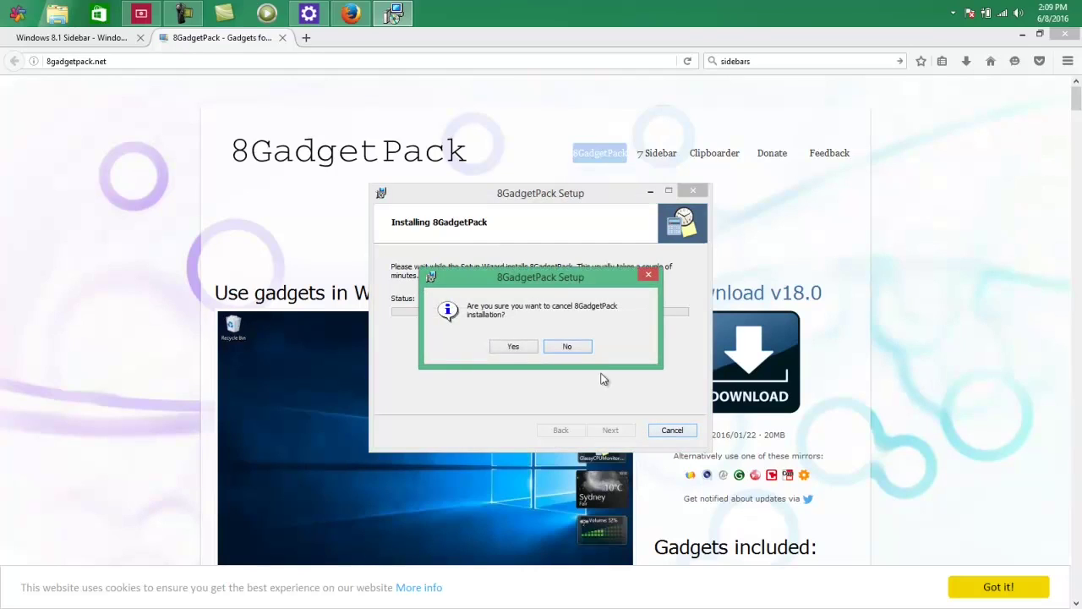
pyautogui.click(512, 346)
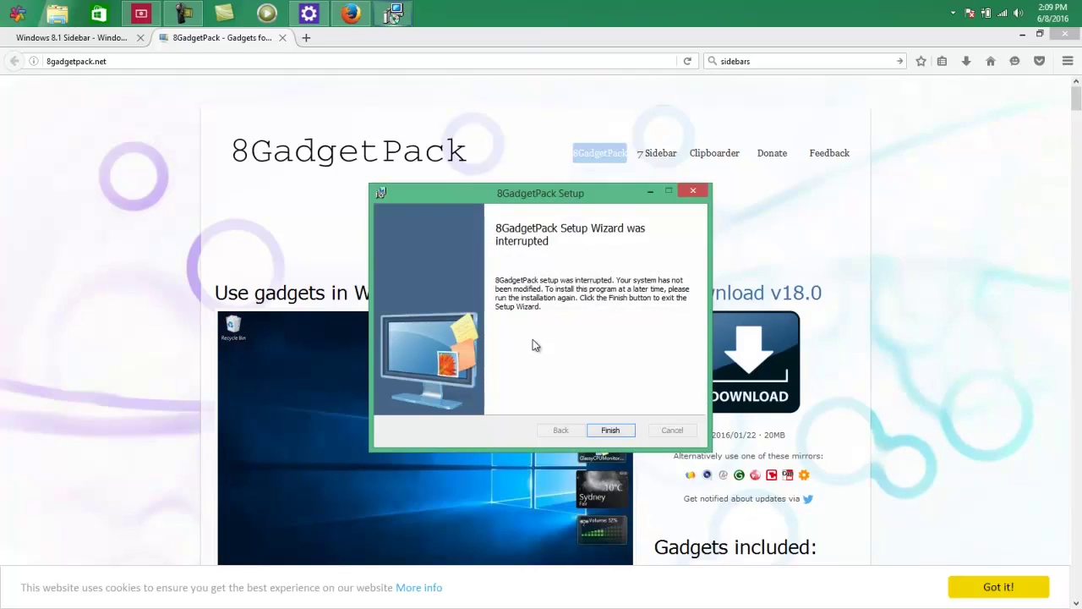
pyautogui.click(609, 429)
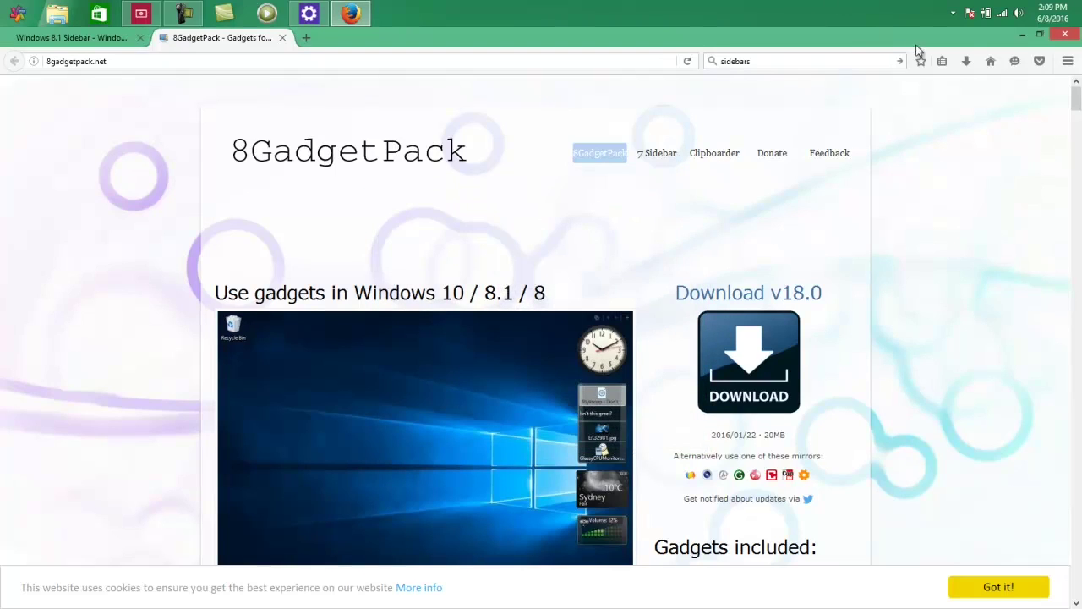
# Step: Run the downloaded 8GadgetPackSetup.msi, start the installation and move the setup window higher on the screen
pyautogui.click(966, 63)
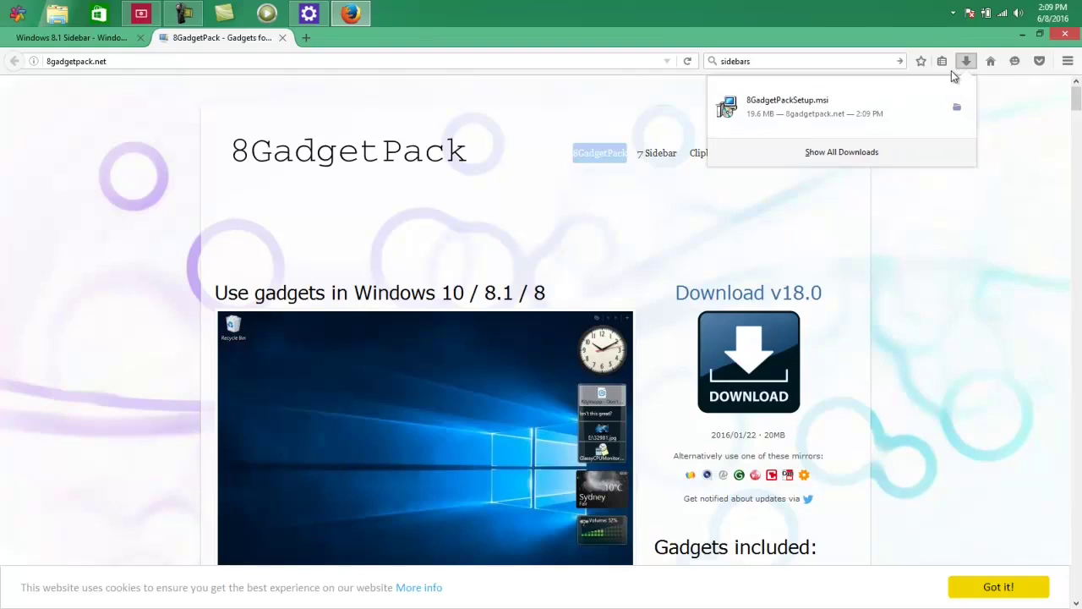
pyautogui.click(896, 99)
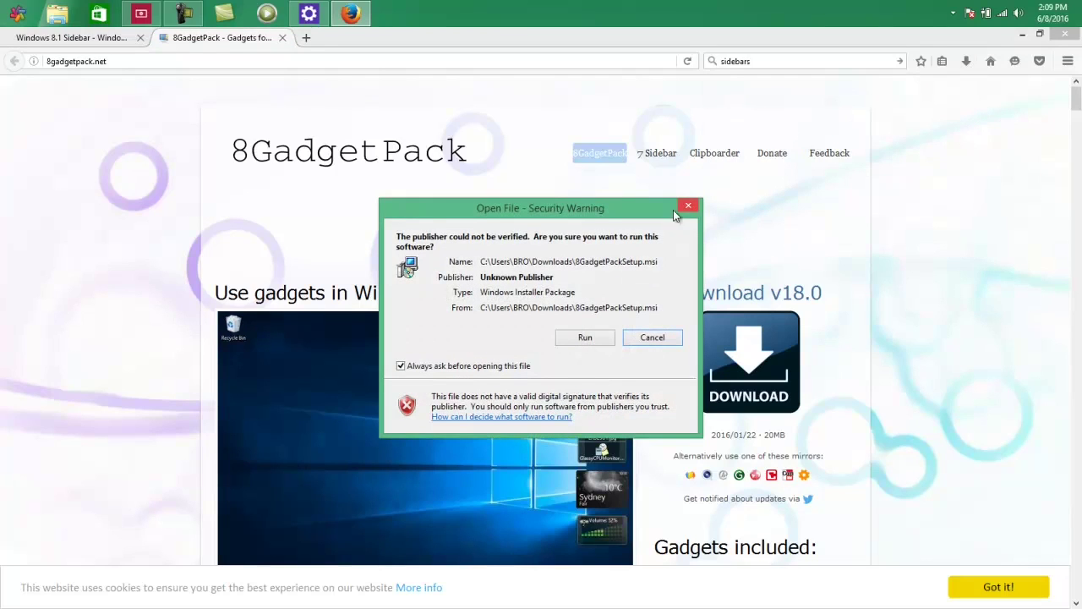
pyautogui.click(584, 338)
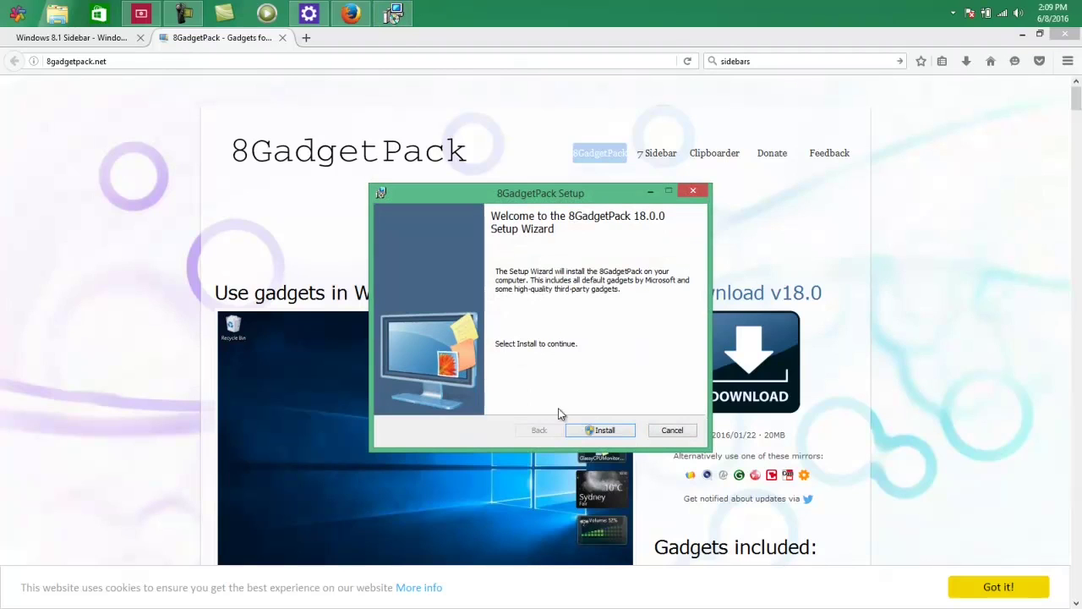
pyautogui.click(589, 432)
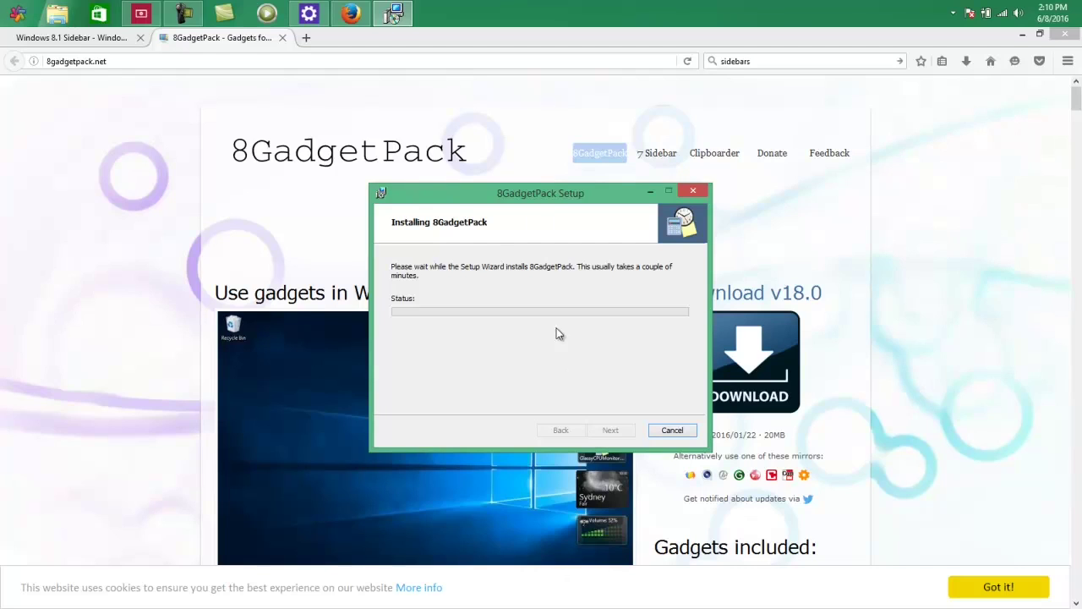
pyautogui.moveTo(530, 193); pyautogui.dragTo(484, 110)
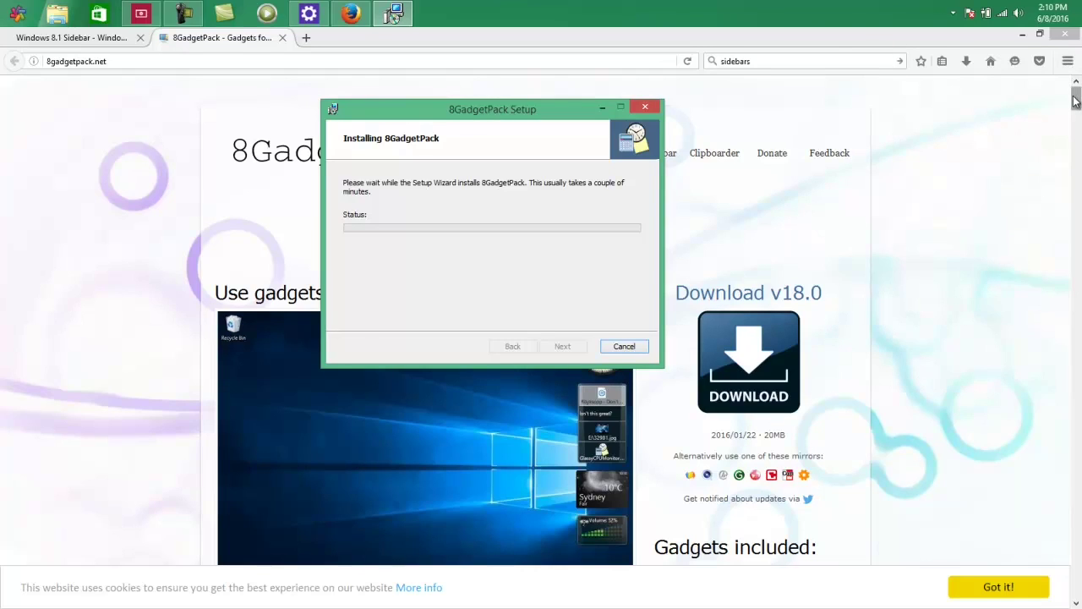
pyautogui.moveTo(1076, 95); pyautogui.dragTo(1075, 126)
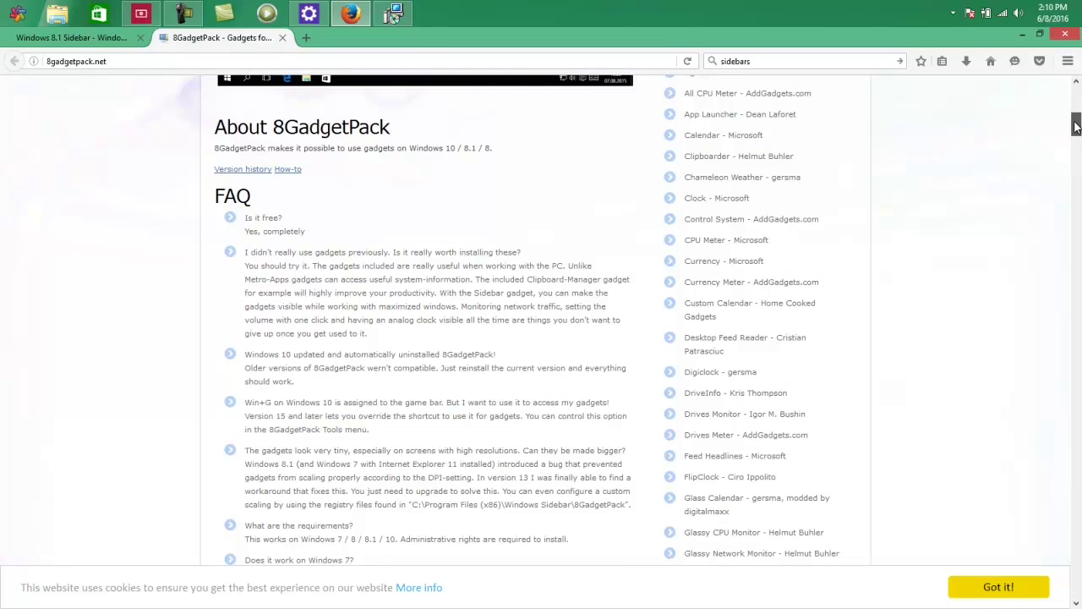
pyautogui.moveTo(1076, 126); pyautogui.dragTo(1075, 127)
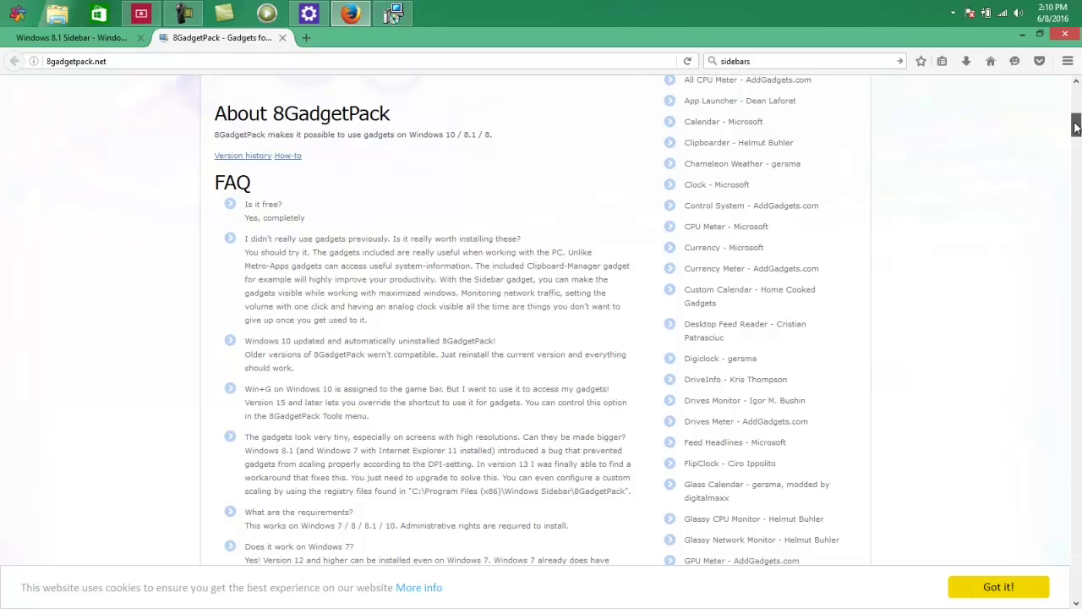
pyautogui.moveTo(1076, 127); pyautogui.dragTo(1077, 107)
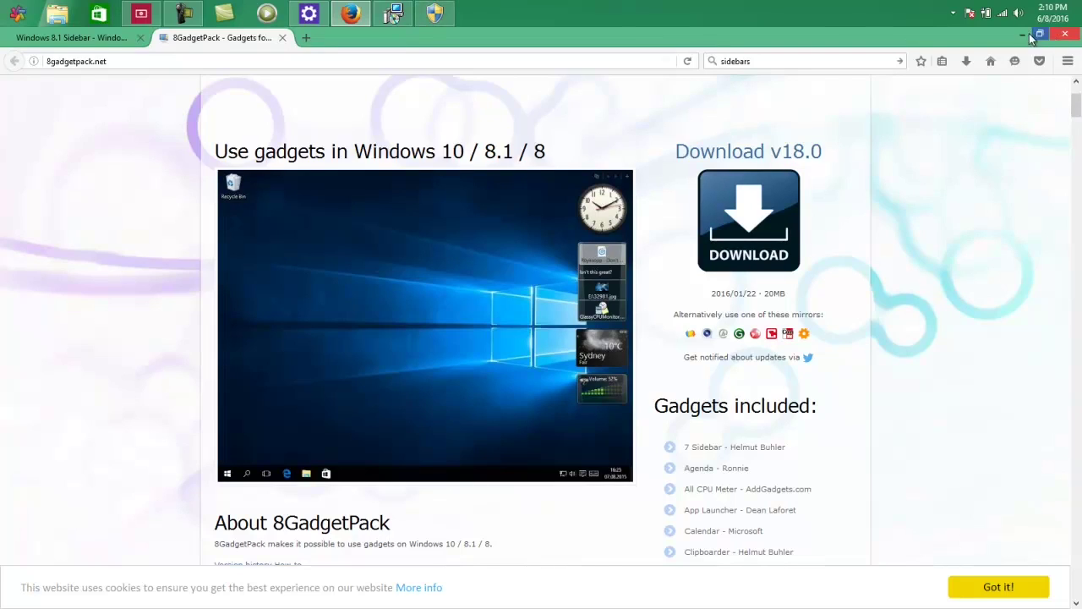
# Step: Bring up the pending administrator request for the 8GadgetPack installation and finish the setup wizard with gadgets shown on exit
pyautogui.click(433, 13)
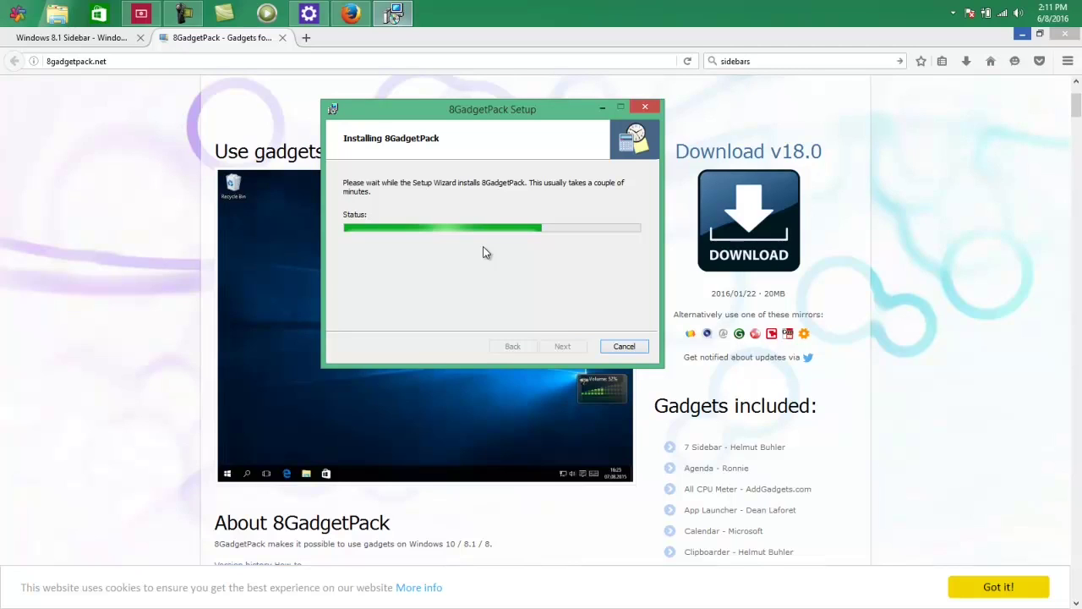
pyautogui.press('super+Home')
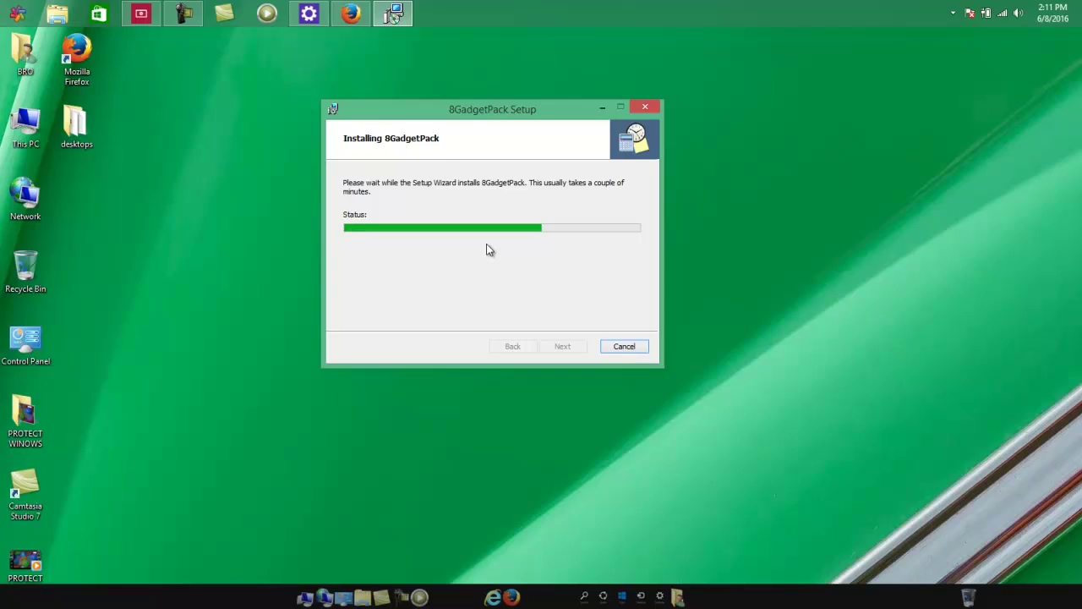
pyautogui.click(184, 12)
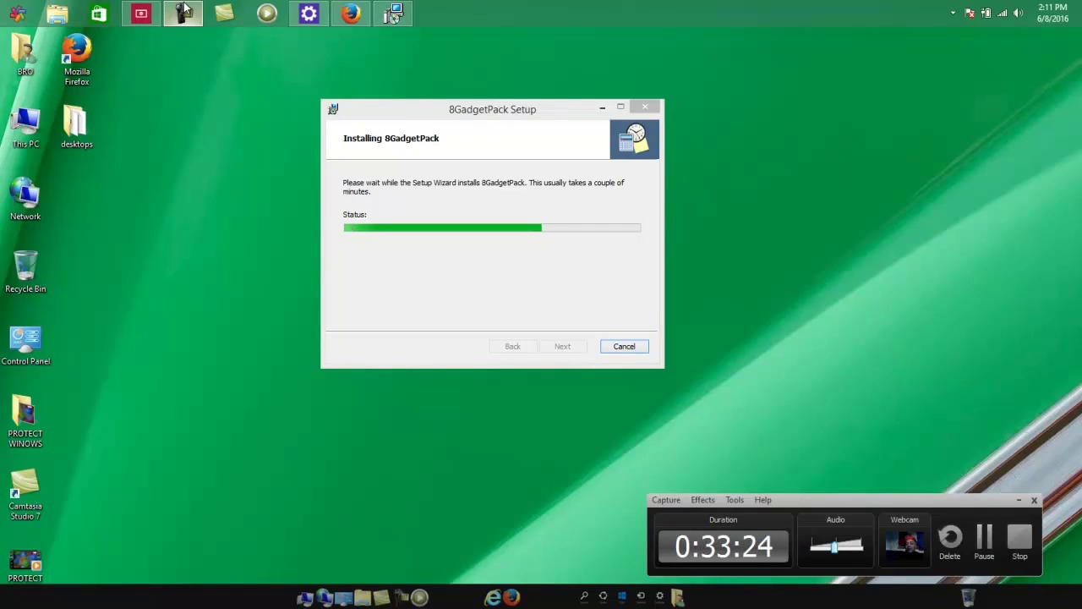
pyautogui.click(183, 12)
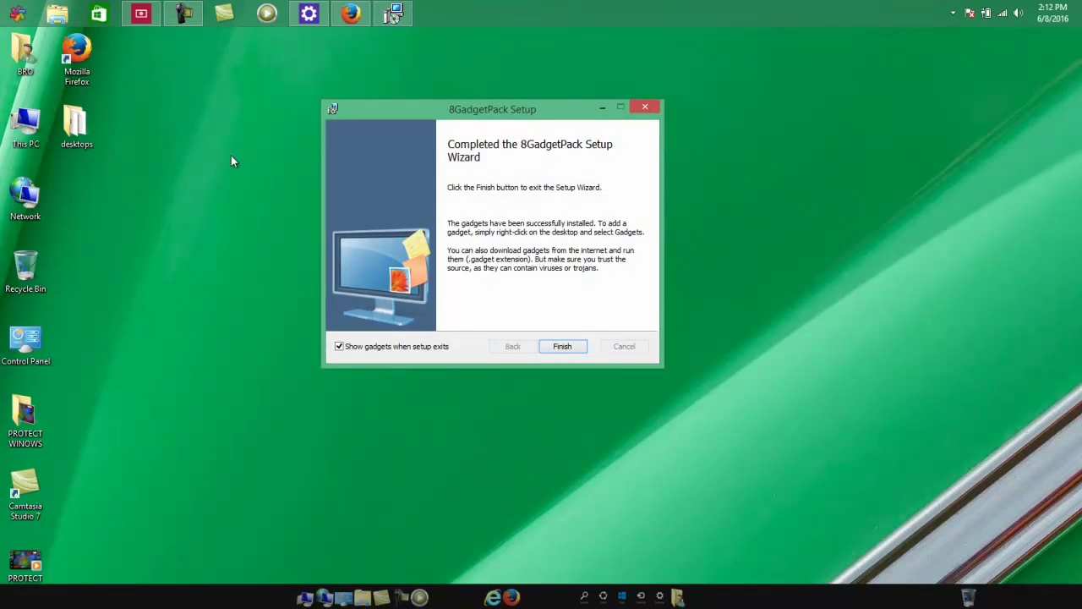
pyautogui.click(556, 341)
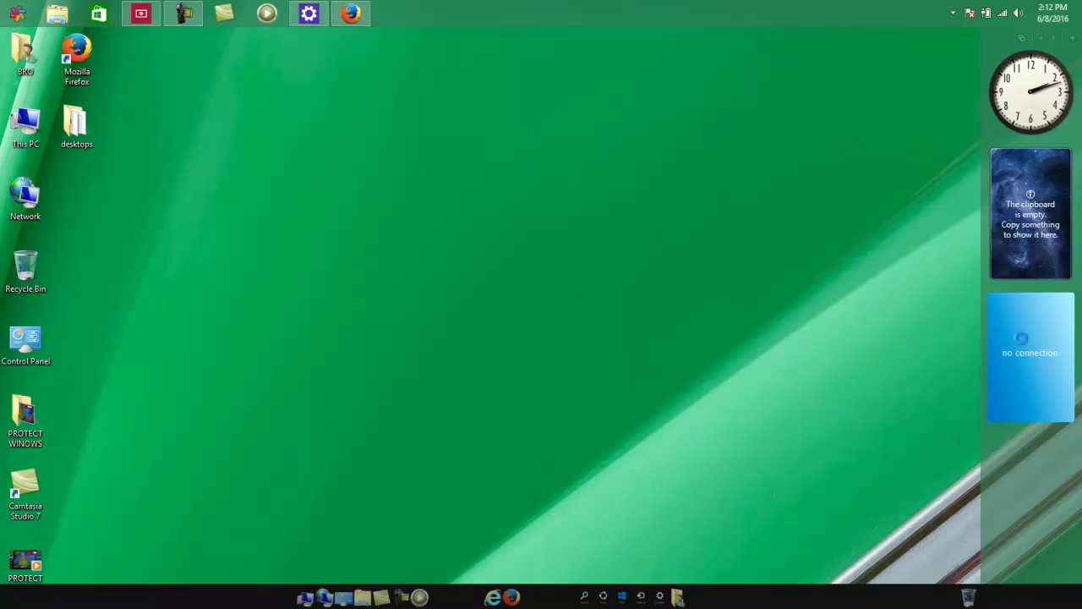
# Step: Open the online forecast from the weather gadget, and bring up the desktop gadget gallery with the forecast window minimized
pyautogui.moveTo(1029, 341)
pyautogui.click(1009, 335)
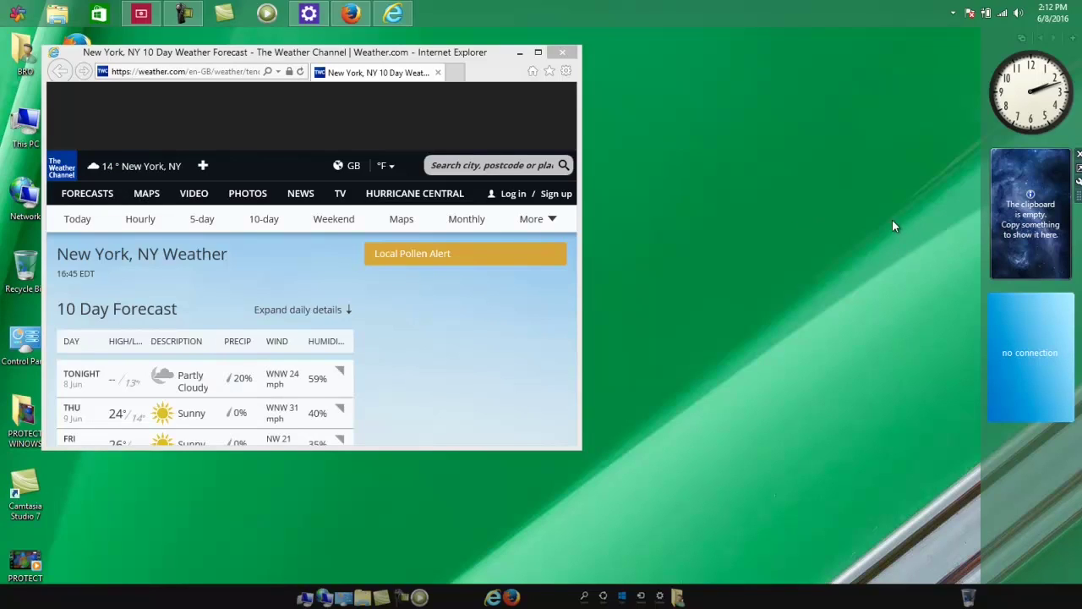
pyautogui.rightClick(763, 199)
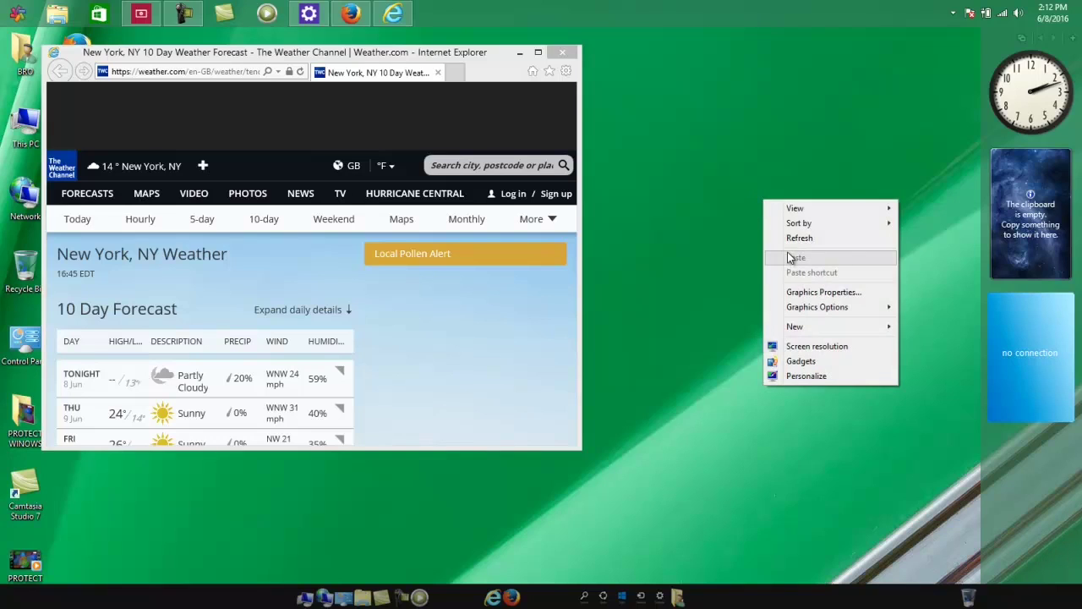
pyautogui.click(795, 361)
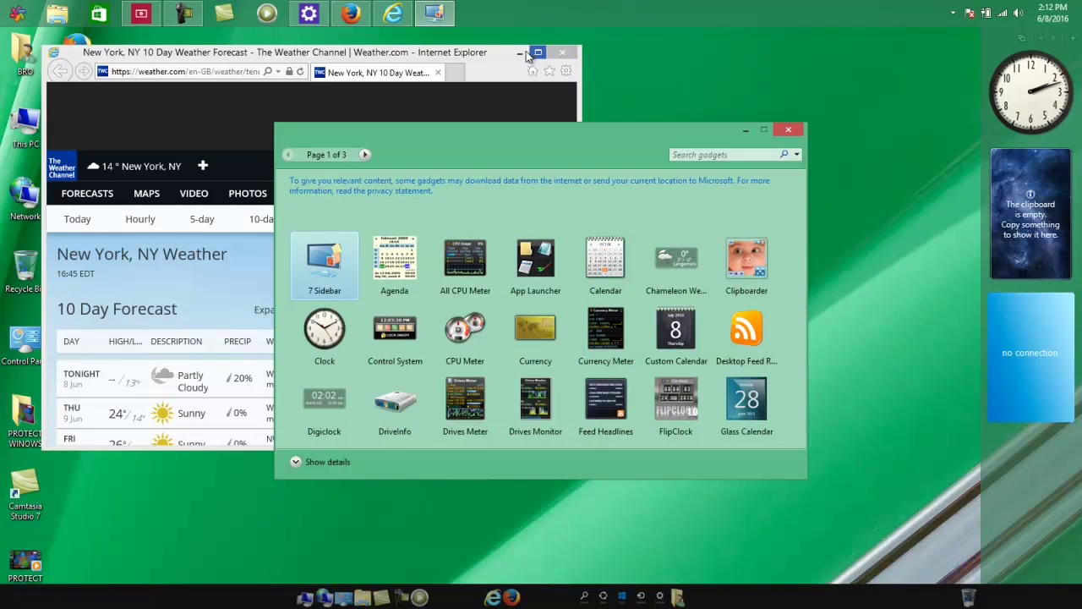
pyautogui.click(526, 51)
# Step: Remove the Clipboarder and weather gadgets from the sidebar and add the Calendar and DriveInfo gadgets
pyautogui.moveTo(1015, 200)
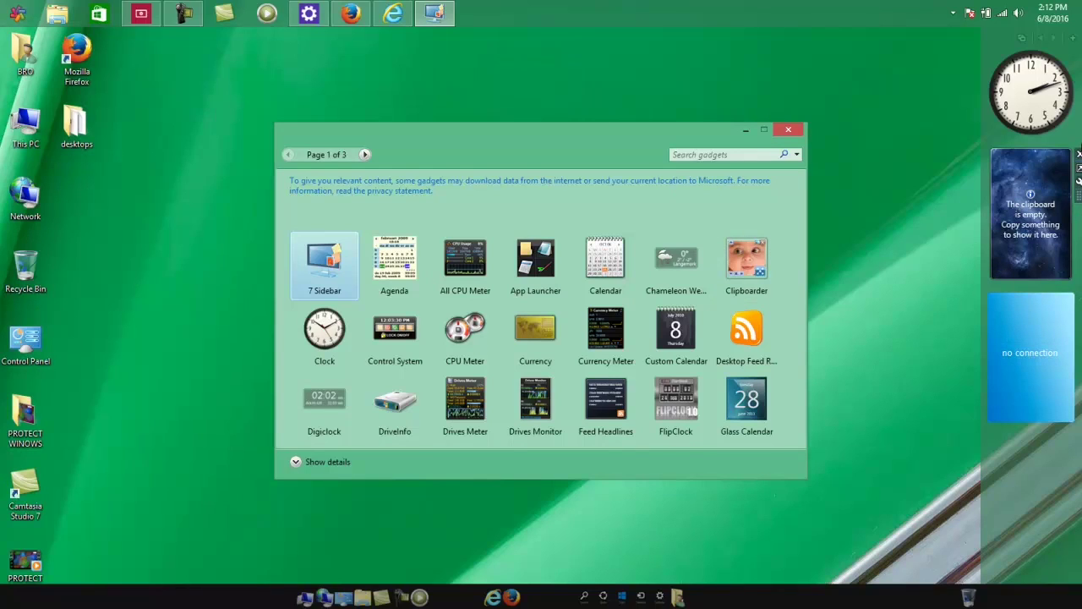
pyautogui.click(1079, 156)
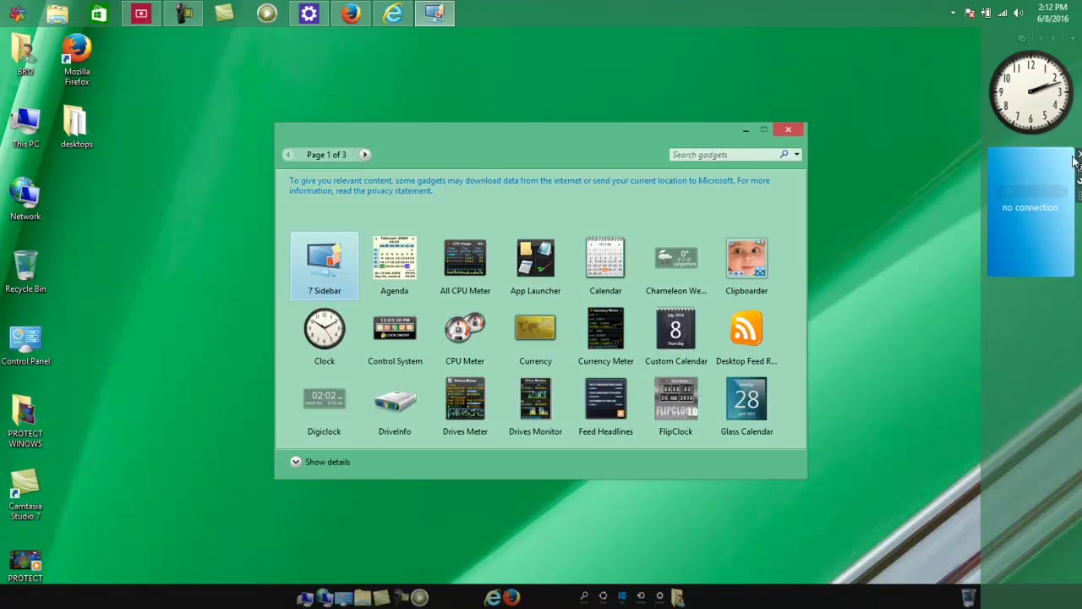
pyautogui.click(1078, 153)
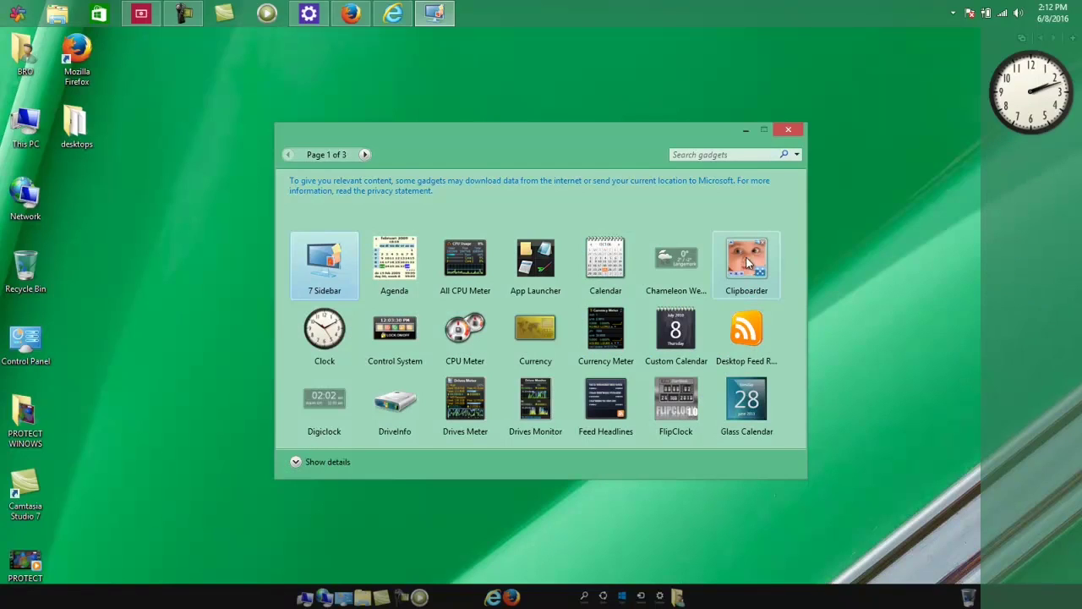
pyautogui.moveTo(605, 258); pyautogui.dragTo(1042, 210)
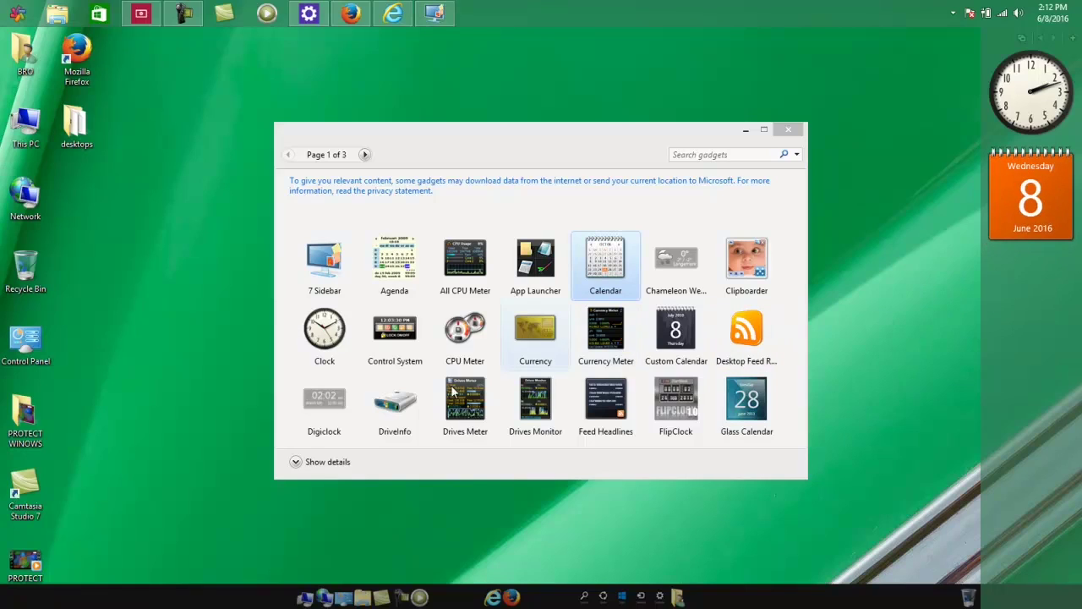
pyautogui.moveTo(392, 413); pyautogui.dragTo(1014, 490)
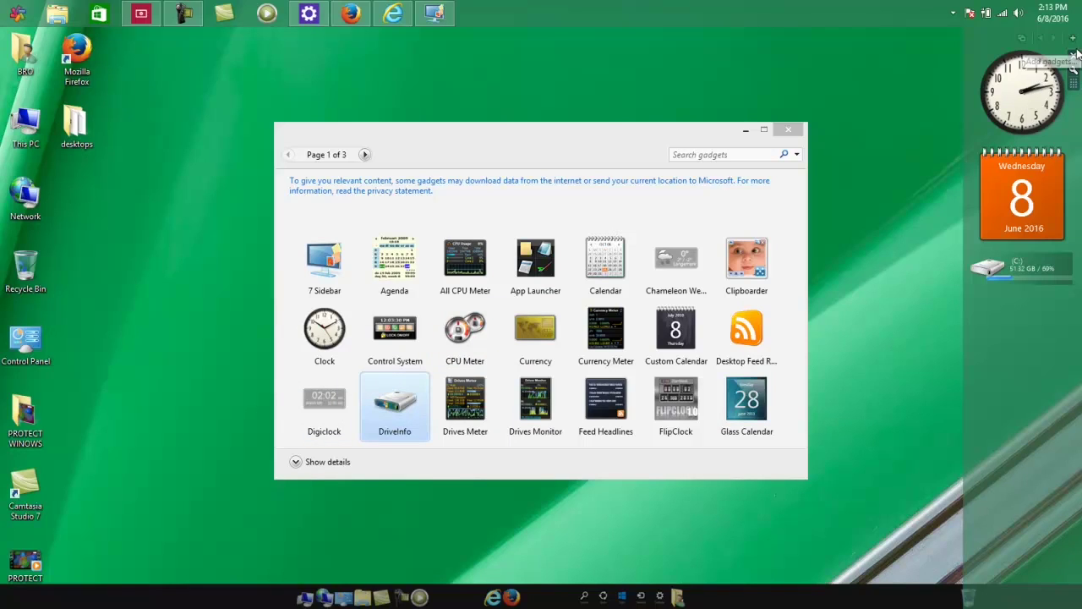
# Step: Replace the sidebar's analog clock with the Digiclock gadget above the calendar, and add App Launcher below DriveInfo
pyautogui.click(1074, 55)
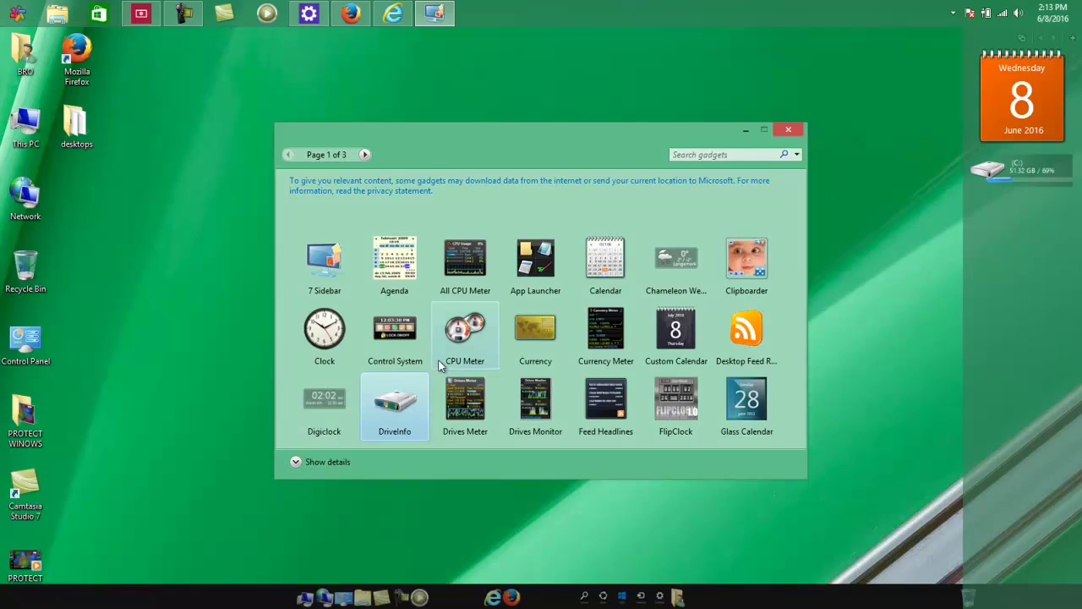
pyautogui.moveTo(324, 404); pyautogui.dragTo(1031, 34)
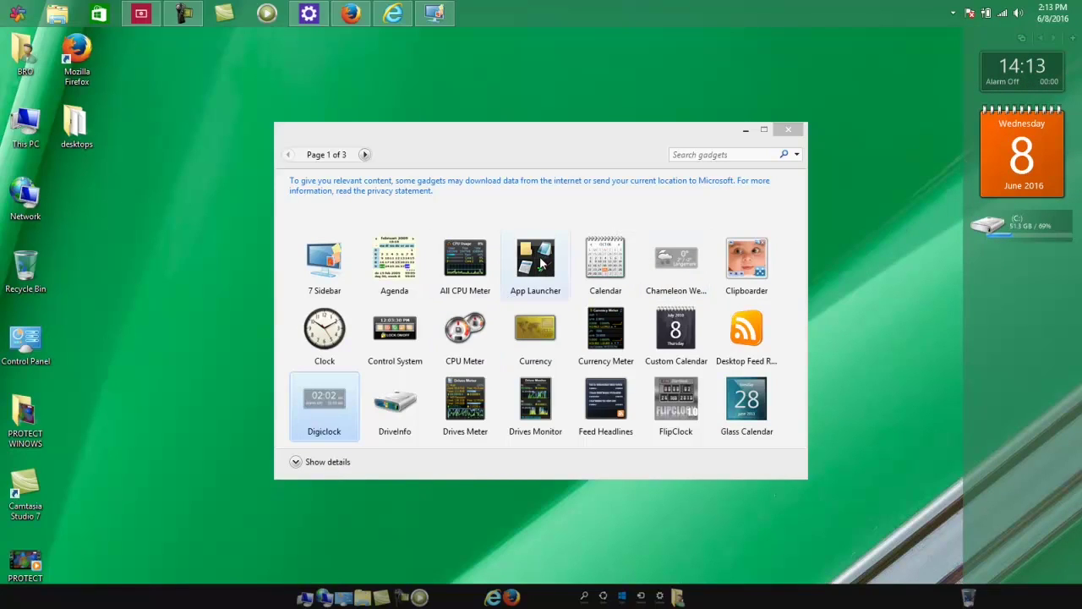
pyautogui.moveTo(541, 263); pyautogui.dragTo(1021, 500)
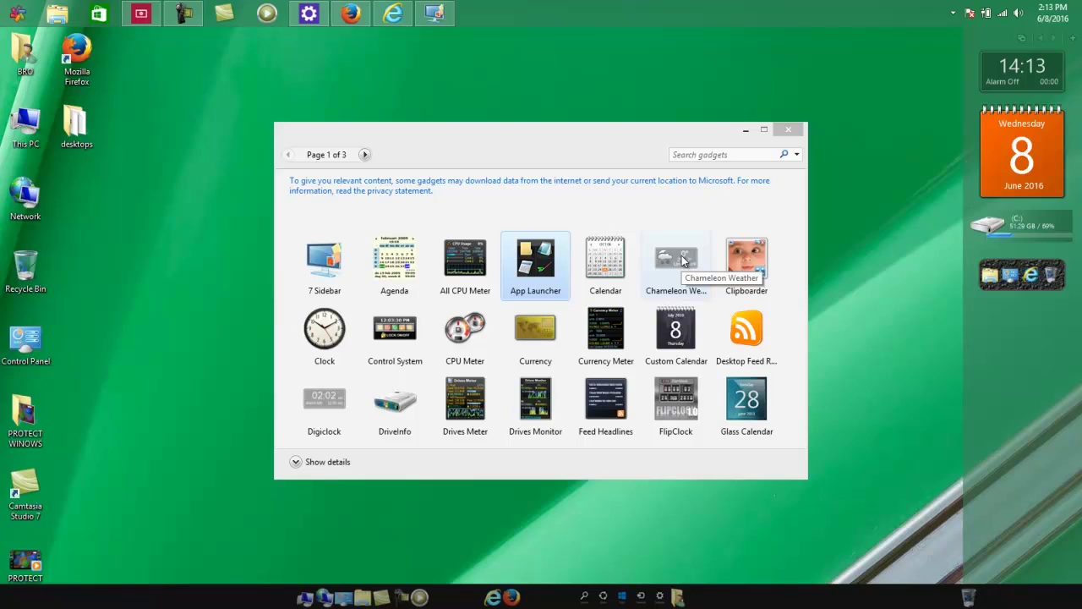
# Step: Add the Chameleon Weather gadget below App Launcher and set its city to Groningen, Netherlands (Groningen)
pyautogui.moveTo(676, 260); pyautogui.dragTo(1017, 343)
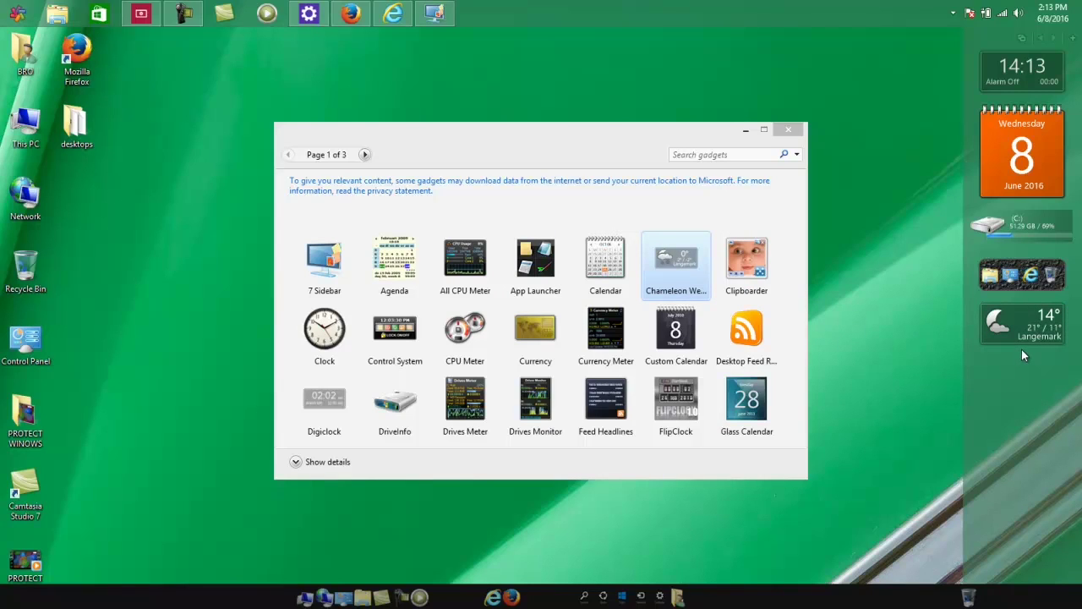
pyautogui.moveTo(1035, 336)
pyautogui.click(1067, 323)
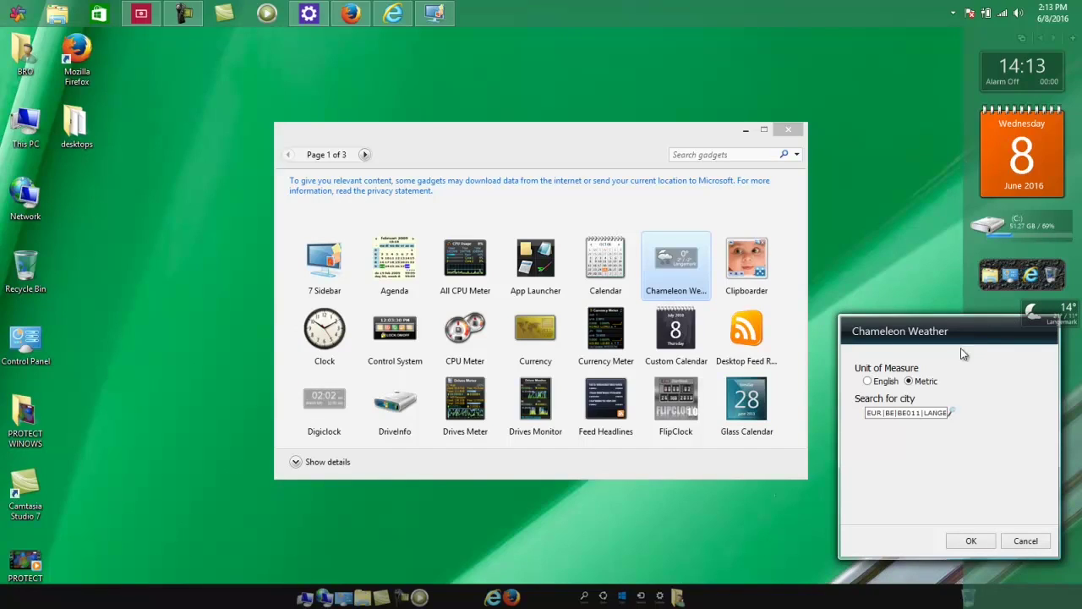
pyautogui.click(927, 412)
pyautogui.write('groningen')
pyautogui.click(951, 415)
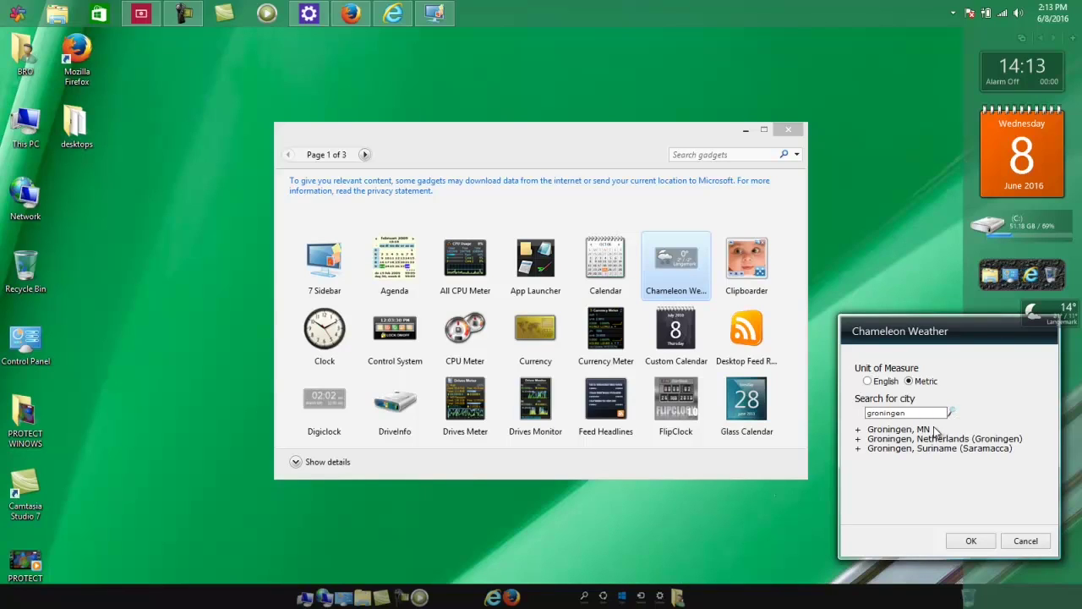
pyautogui.click(920, 439)
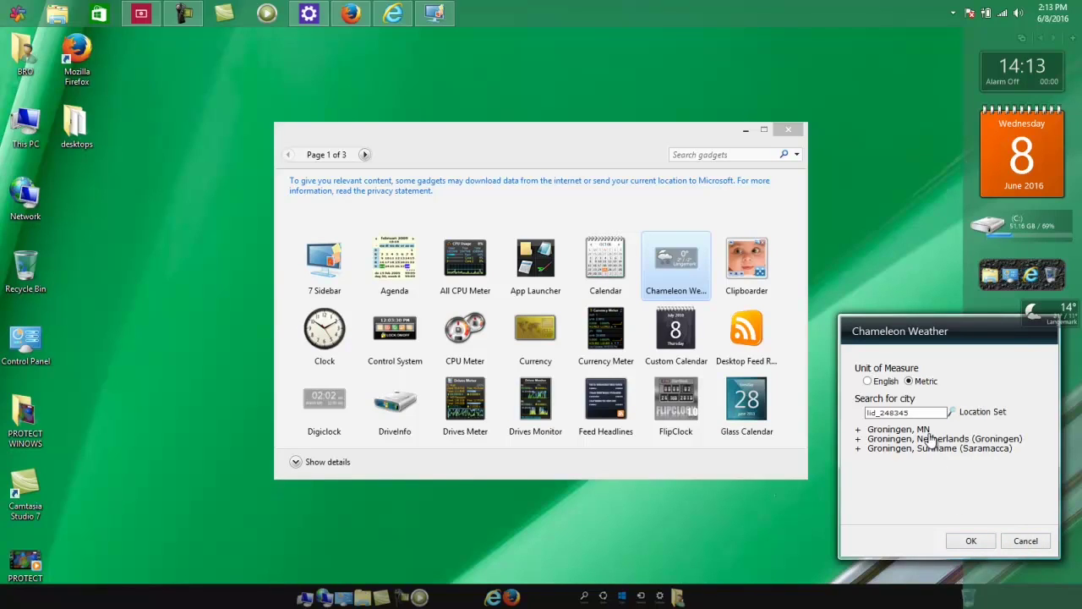
pyautogui.click(962, 536)
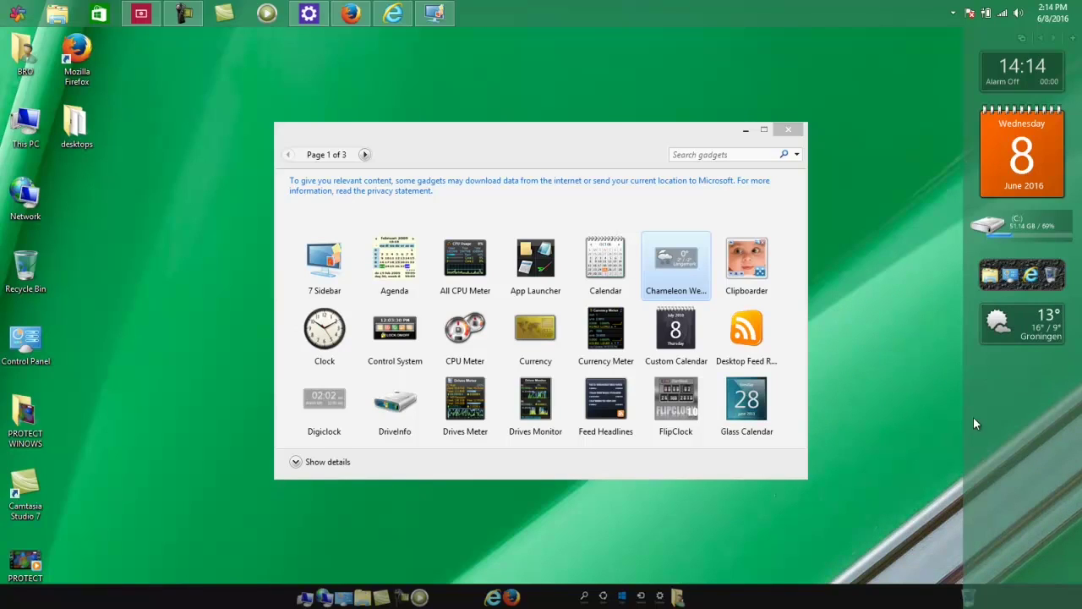
pyautogui.moveTo(1027, 328)
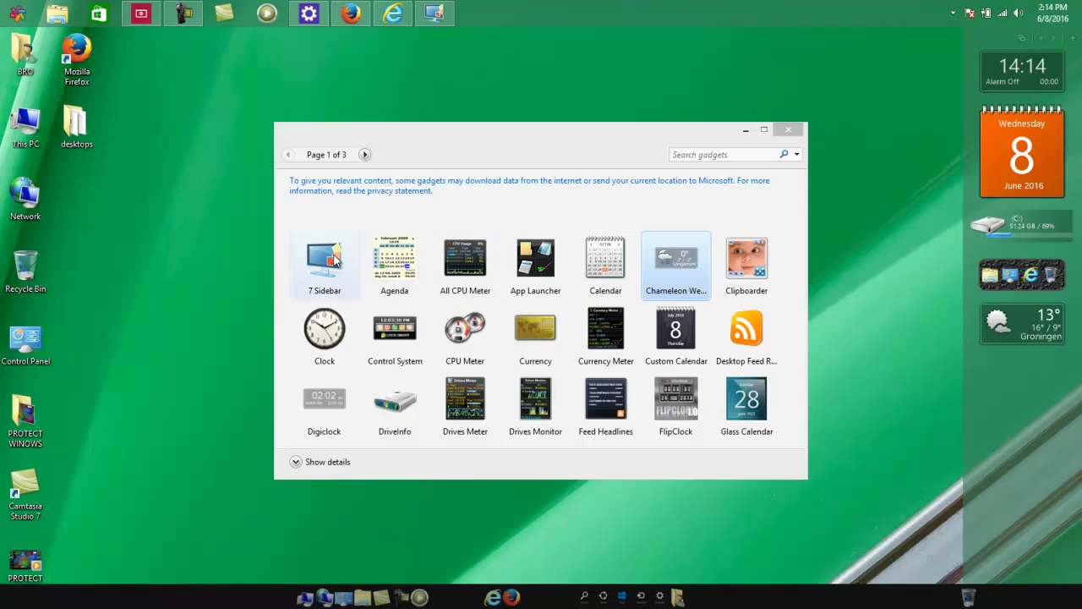
# Step: Add a second 7 Sidebar beside the existing one and close that extra sidebar
pyautogui.moveTo(334, 261); pyautogui.dragTo(1018, 417)
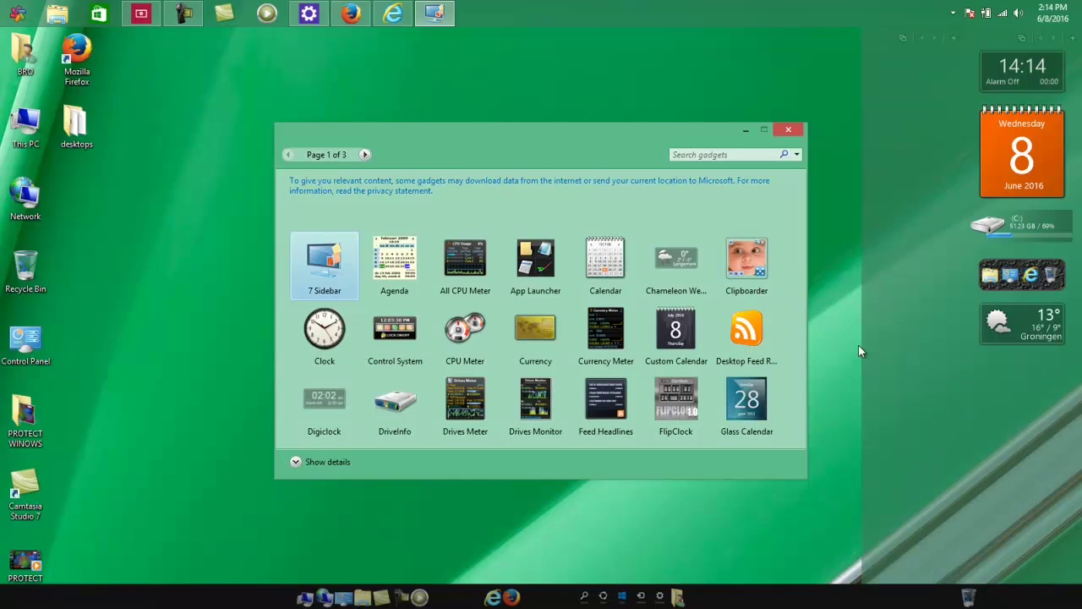
pyautogui.rightClick(876, 278)
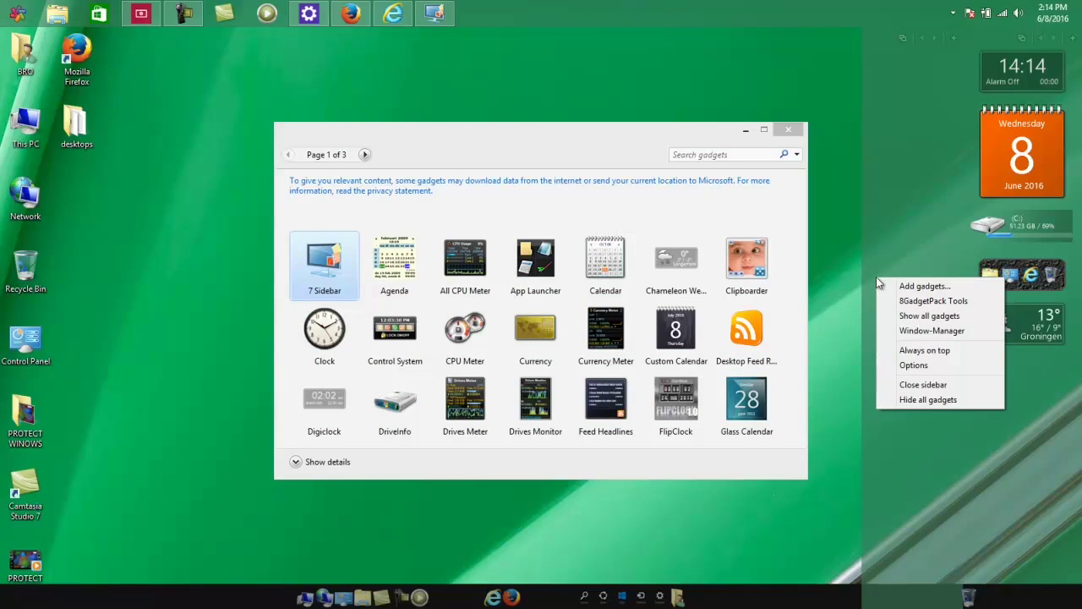
pyautogui.click(935, 387)
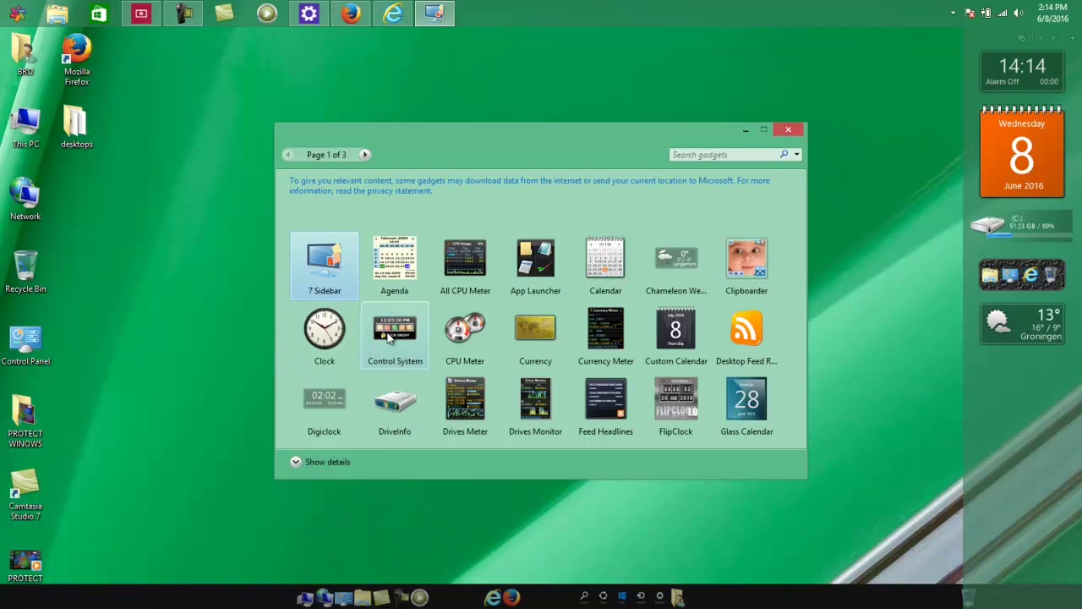
# Step: Add the Control System gadget at the head of the sidebar and Drives Monitor at its foot, closing the gadget gallery
pyautogui.moveTo(389, 336); pyautogui.dragTo(1022, 397)
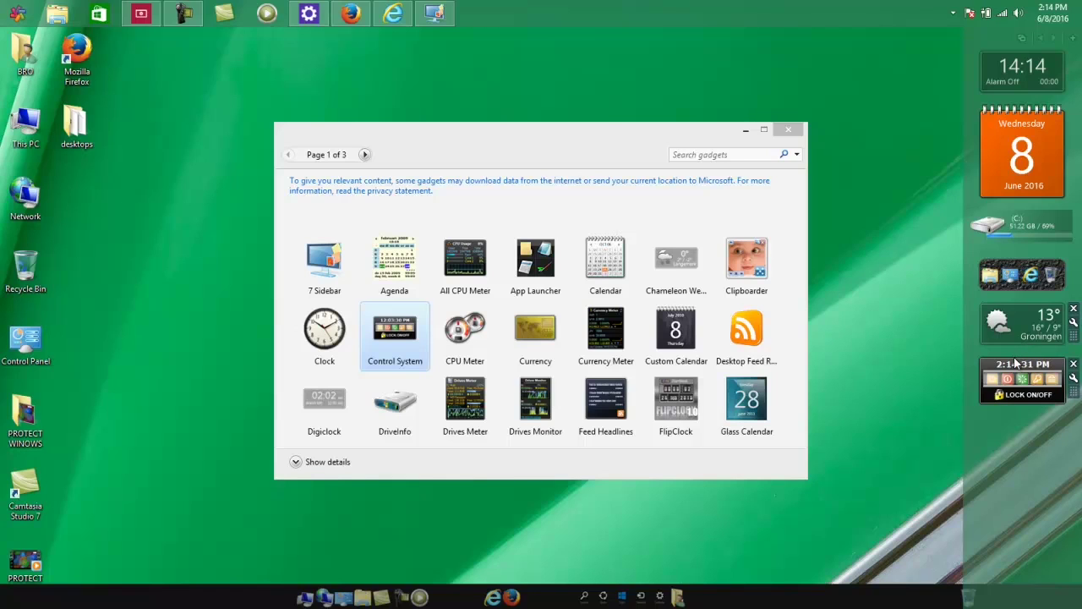
pyautogui.moveTo(1014, 362); pyautogui.dragTo(1009, 34)
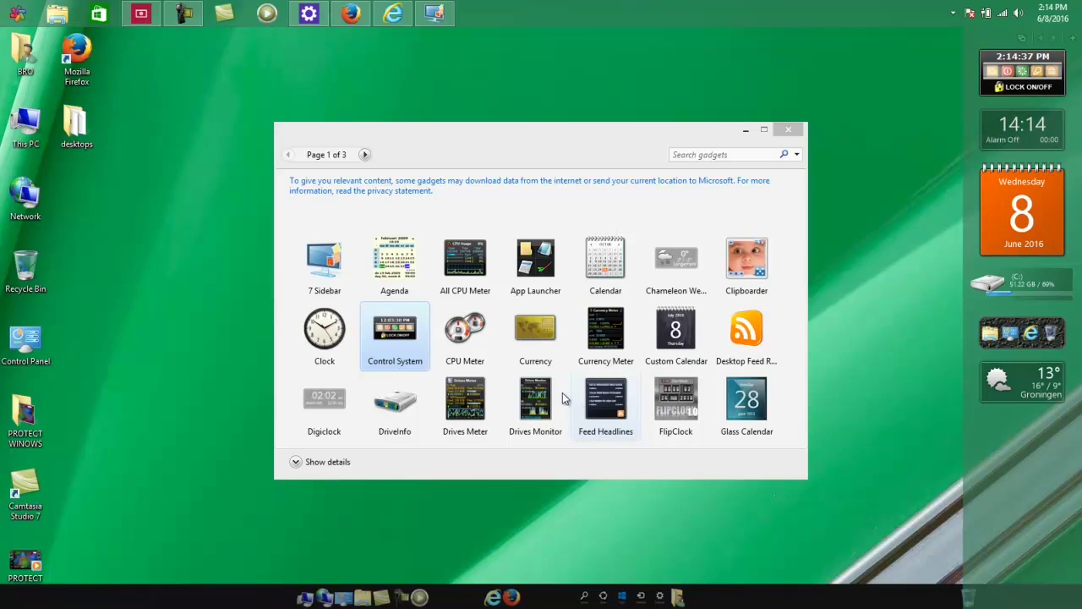
pyautogui.moveTo(536, 404); pyautogui.dragTo(998, 488)
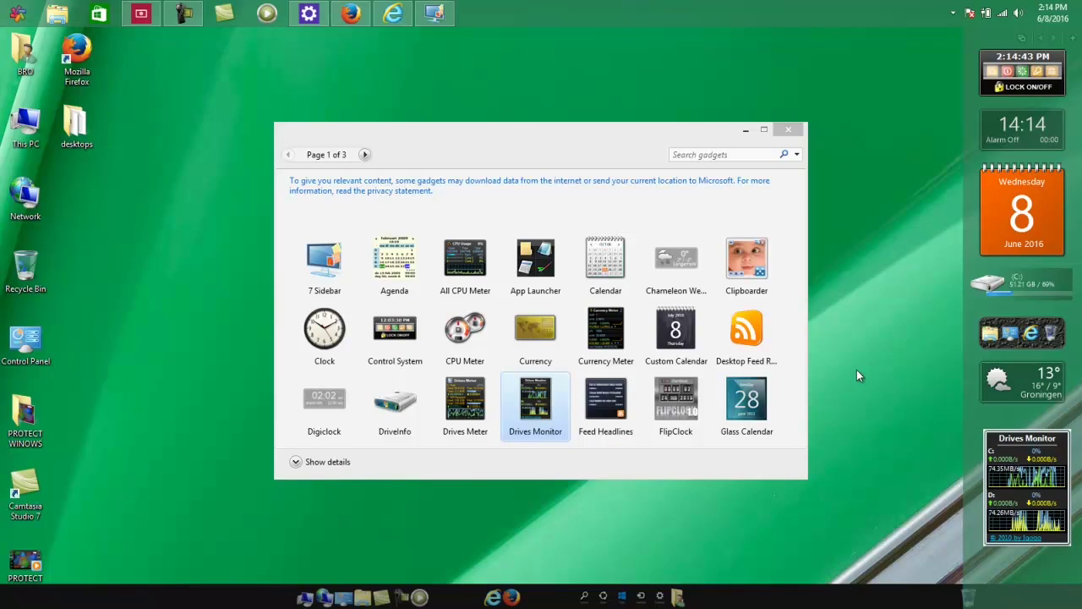
pyautogui.click(1008, 480)
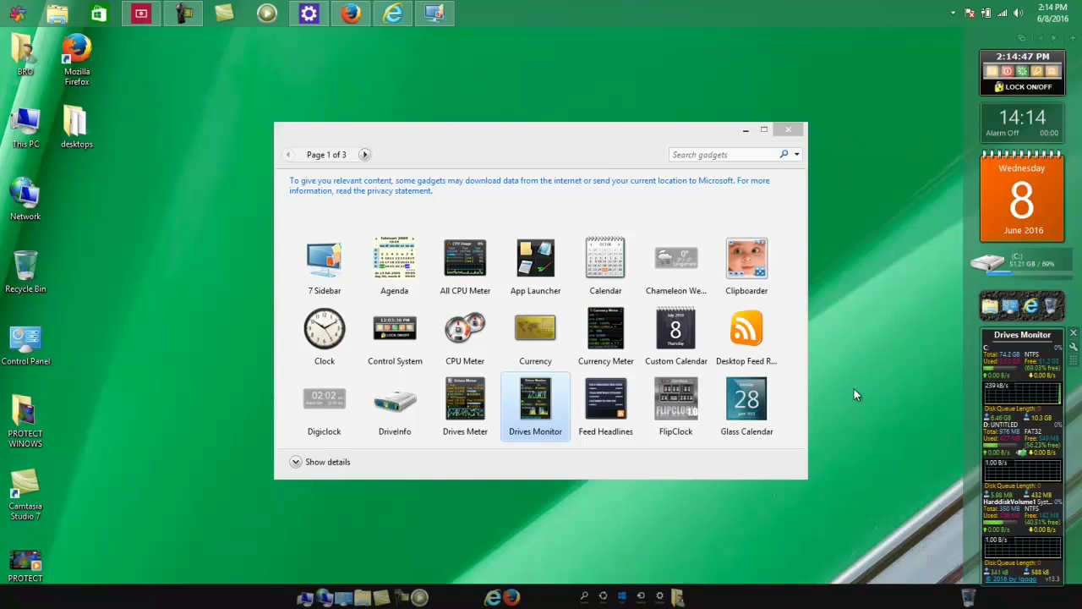
pyautogui.click(788, 132)
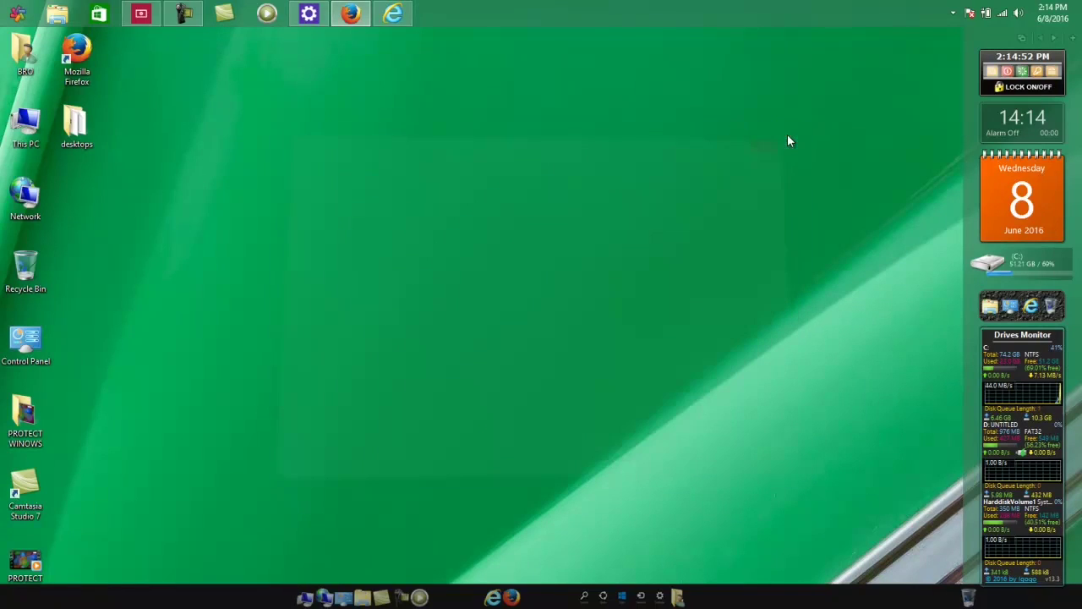
# Step: Preview the open windows with the sidebar's Window-Manager and switch back and forth between the sidebar's gadget pages
pyautogui.click(1023, 39)
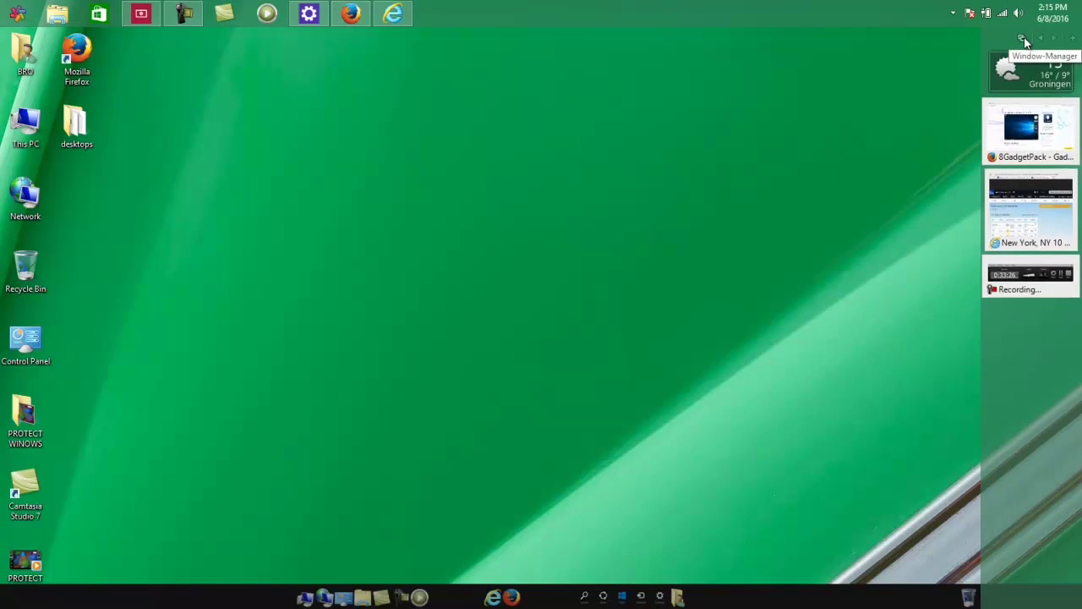
pyautogui.click(1024, 39)
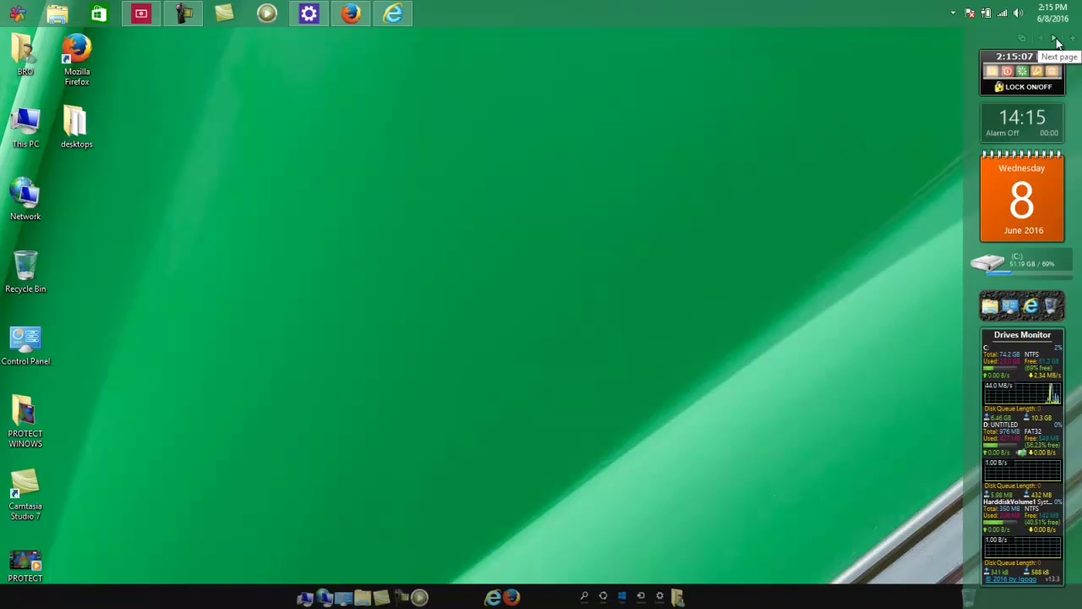
pyautogui.click(1057, 40)
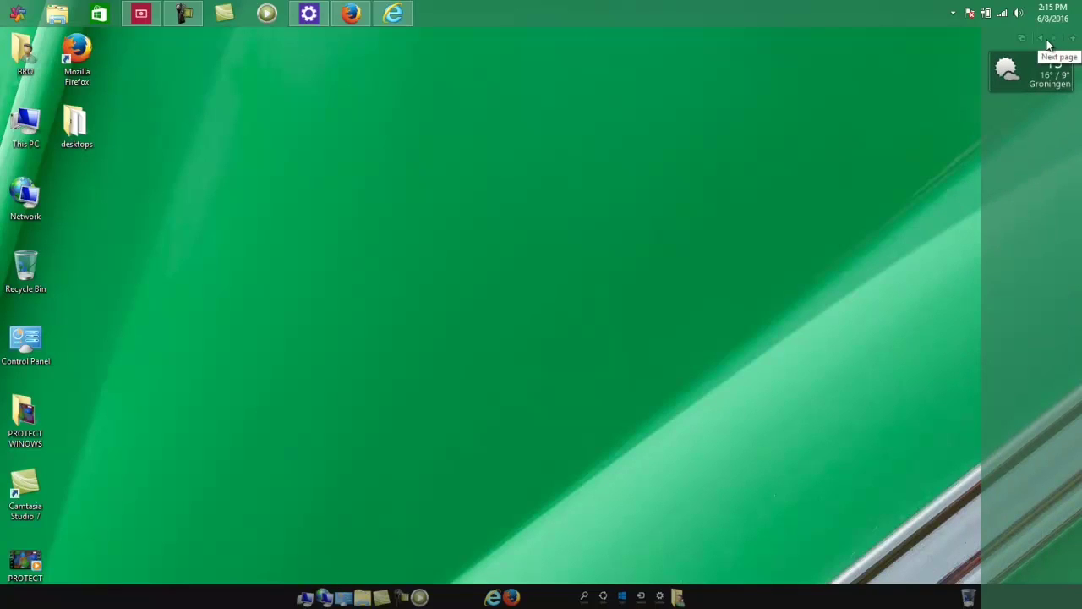
pyautogui.click(1044, 40)
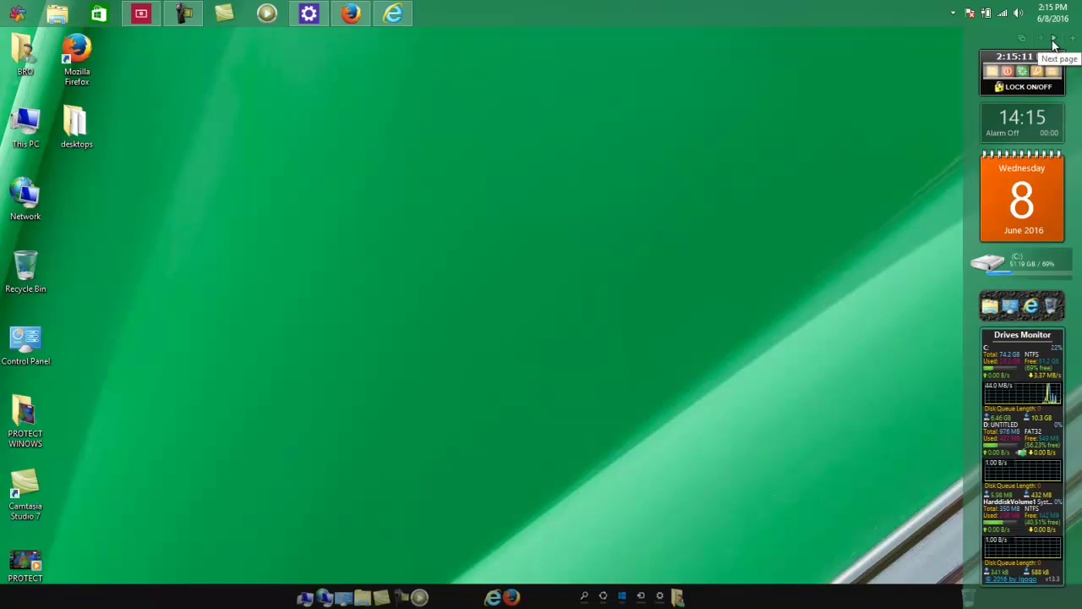
pyautogui.click(1054, 41)
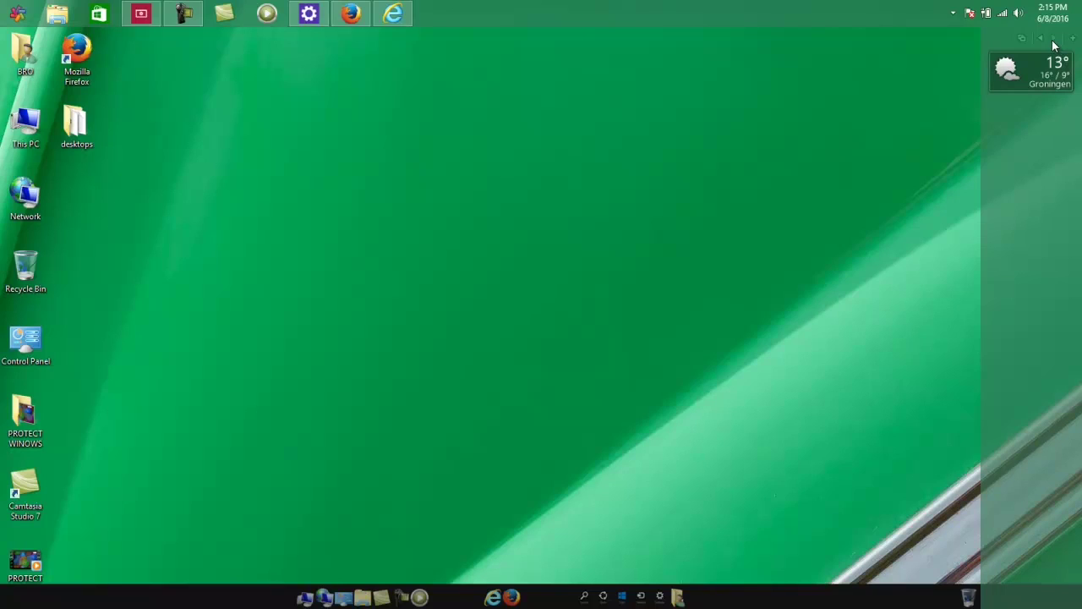
pyautogui.click(1042, 39)
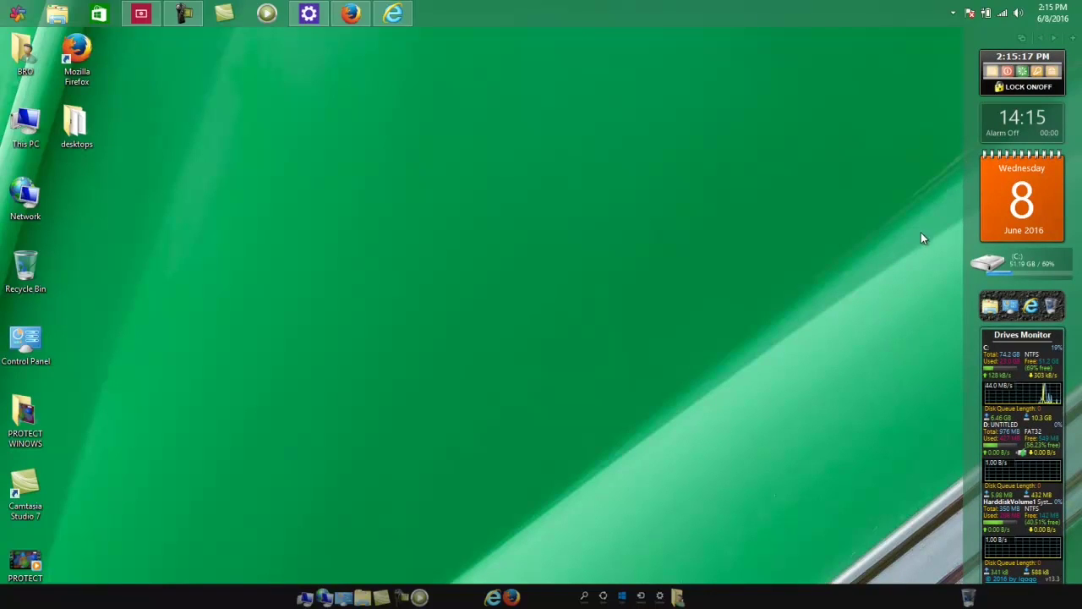
# Step: Hide all gadgets, bring them back by opening the desktop's gadget gallery, and close the gallery
pyautogui.rightClick(1001, 40)
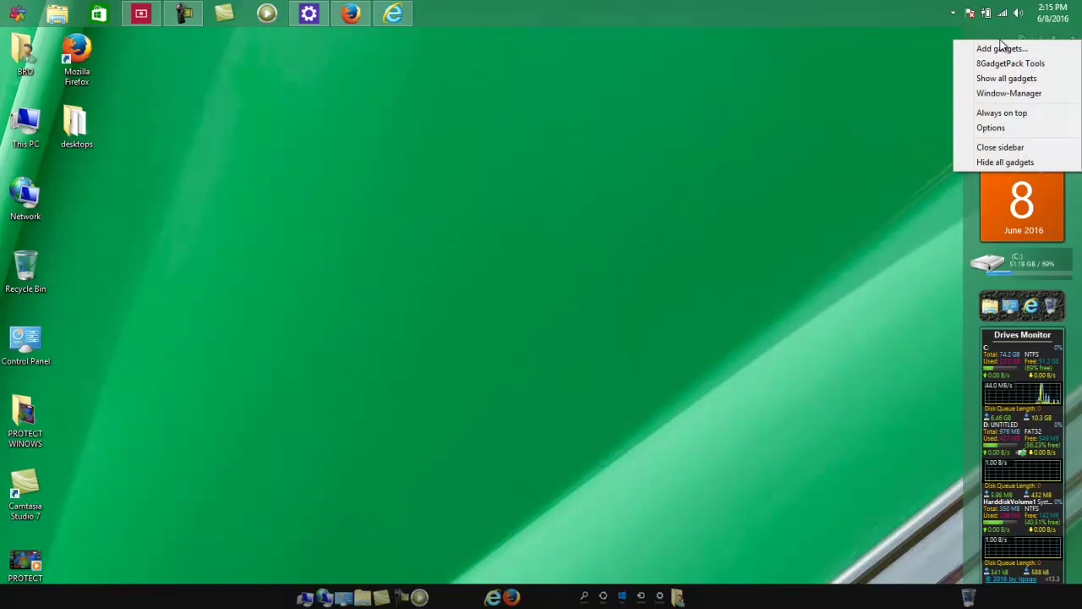
pyautogui.click(1010, 162)
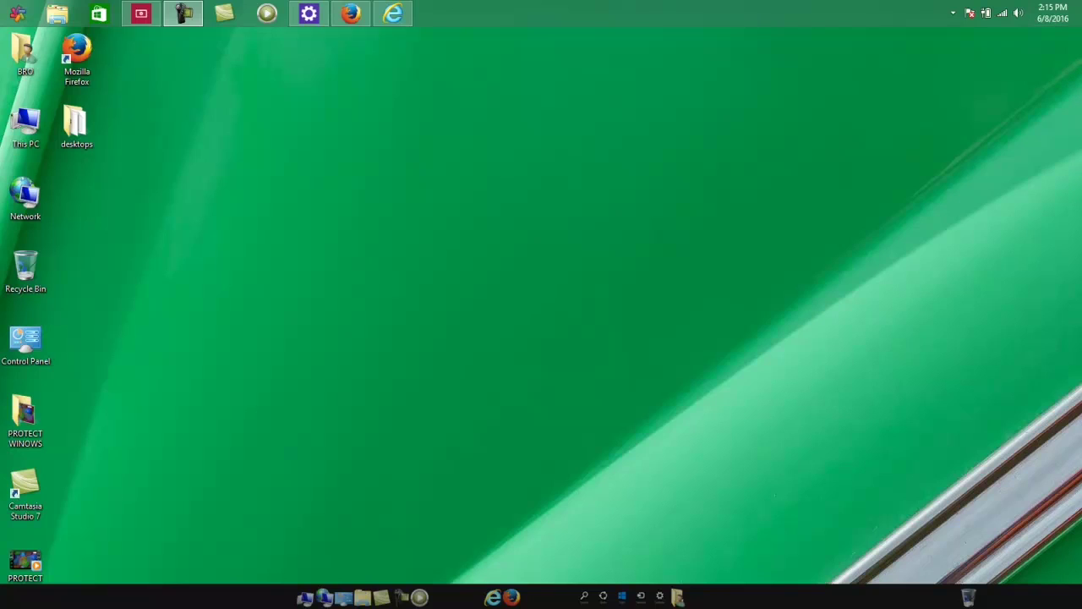
pyautogui.rightClick(1080, 88)
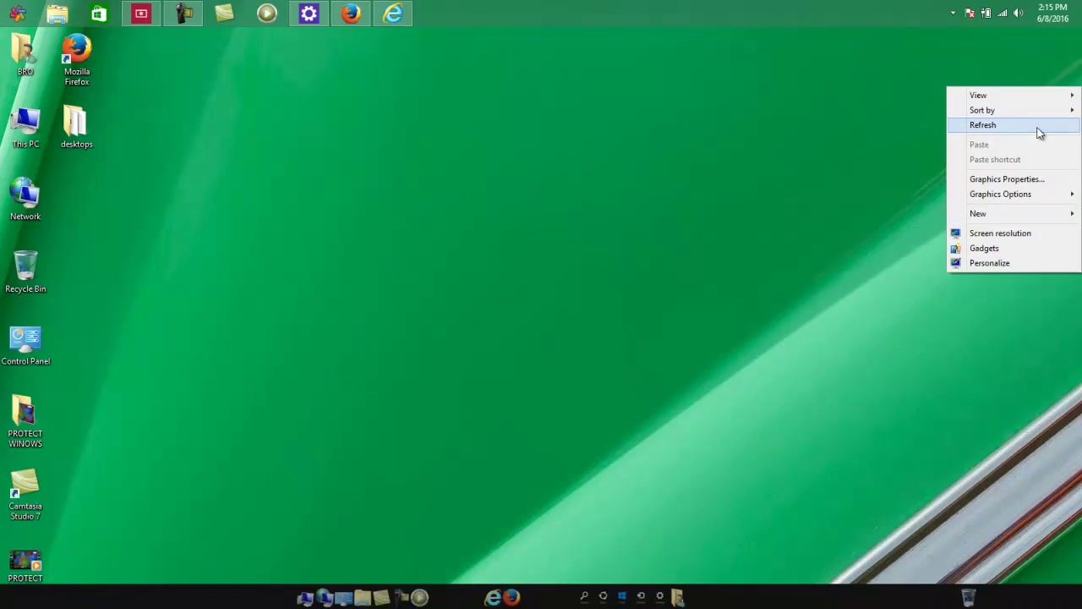
pyautogui.click(1000, 250)
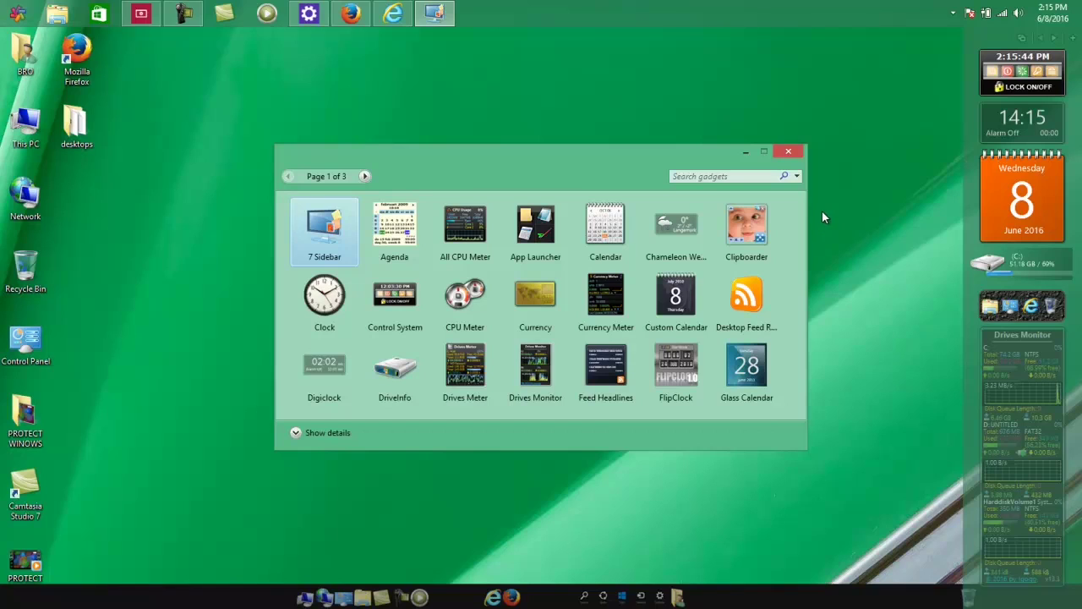
pyautogui.click(789, 150)
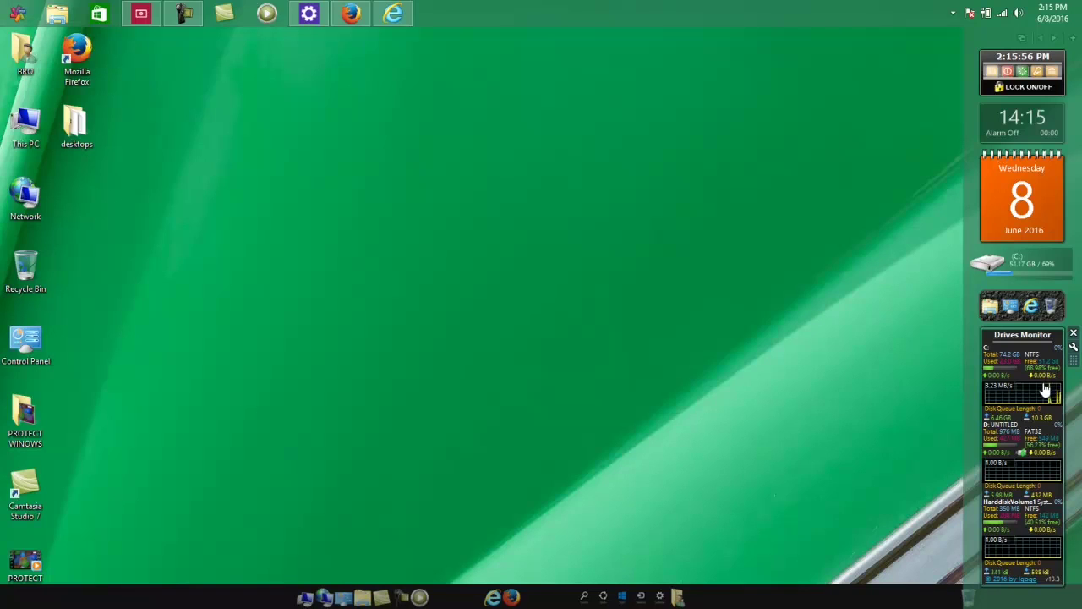
# Step: Remove the Drives Monitor gadget from the sidebar and enable Auto-hide the sidebar in the 7 Sidebar options
pyautogui.click(1073, 334)
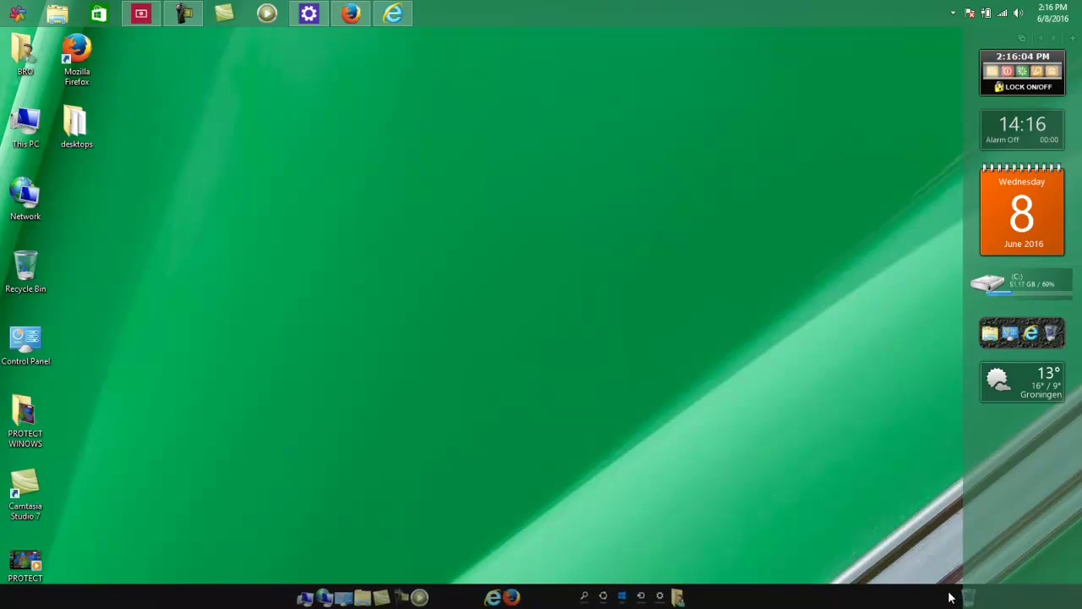
pyautogui.rightClick(1001, 536)
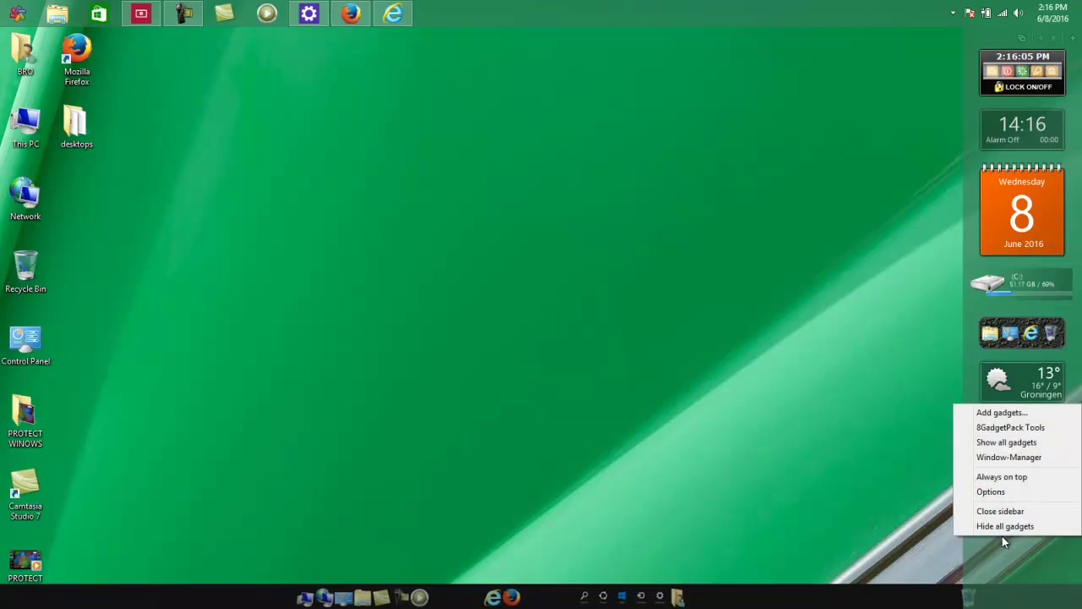
pyautogui.click(1014, 491)
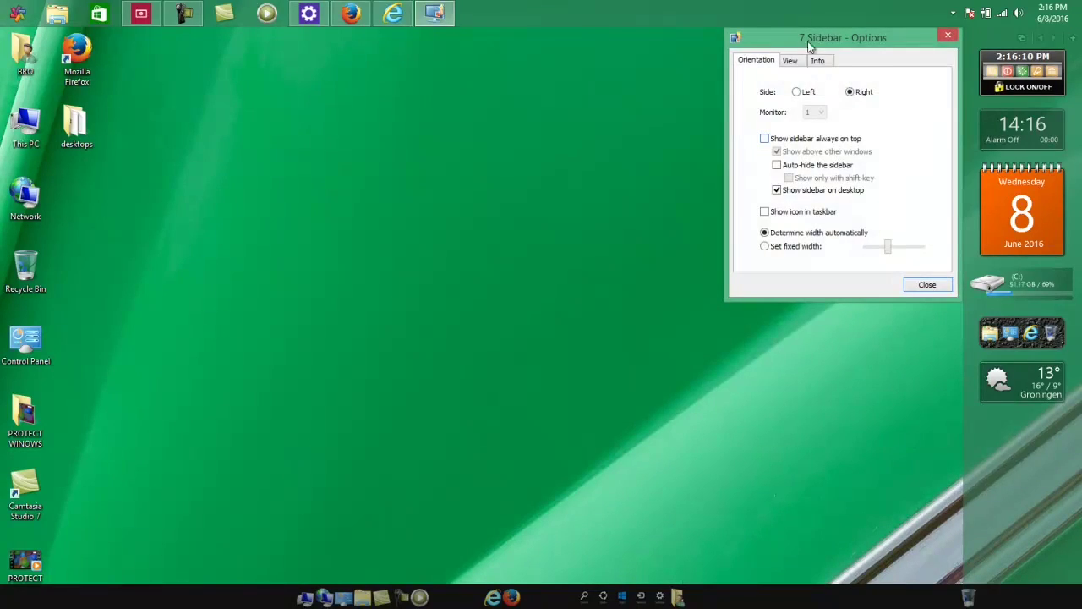
pyautogui.moveTo(809, 39); pyautogui.dragTo(390, 199)
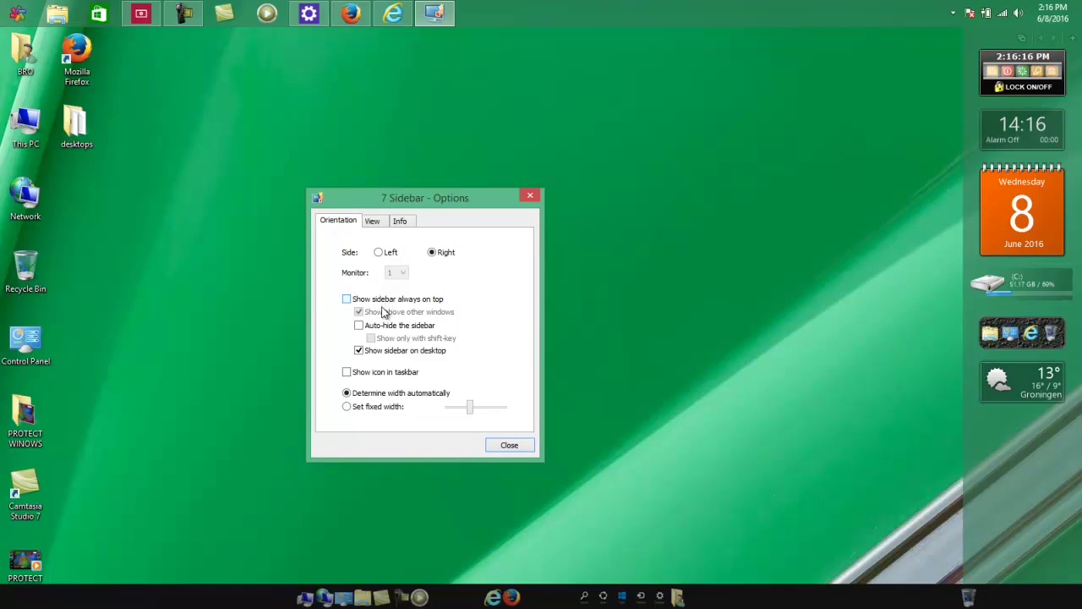
pyautogui.click(382, 328)
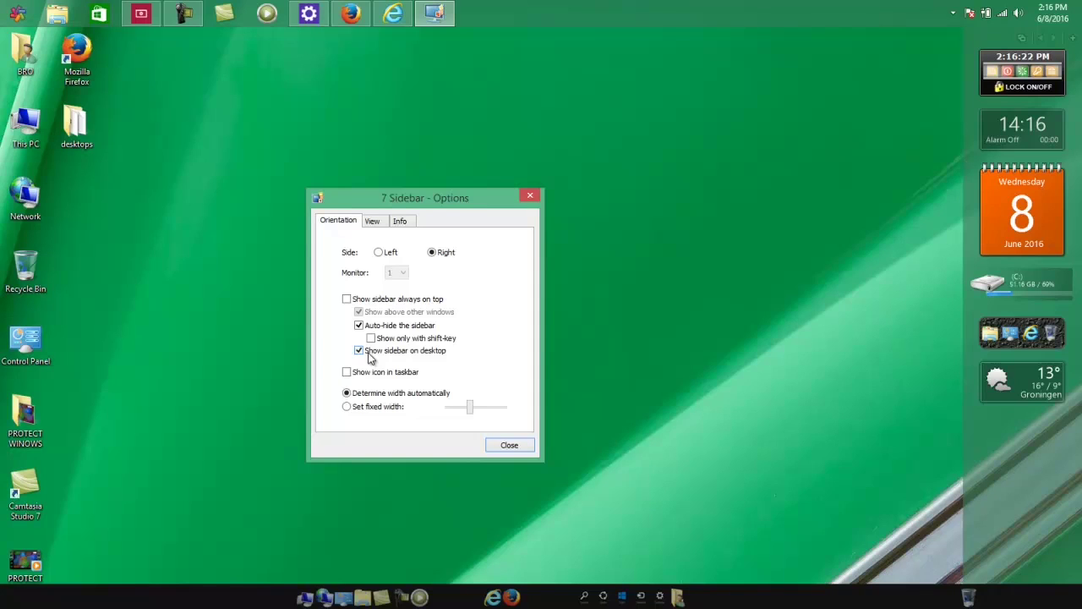
# Step: Toggle the Show icon in taskbar option on and off, leaving it disabled
pyautogui.click(362, 376)
pyautogui.click(362, 376)
pyautogui.click(361, 376)
pyautogui.click(362, 377)
pyautogui.click(362, 376)
# Step: Switch the sidebar to a fixed width and fine-tune it, moving the dock's Recycle Bin clear of the sidebar
pyautogui.click(383, 409)
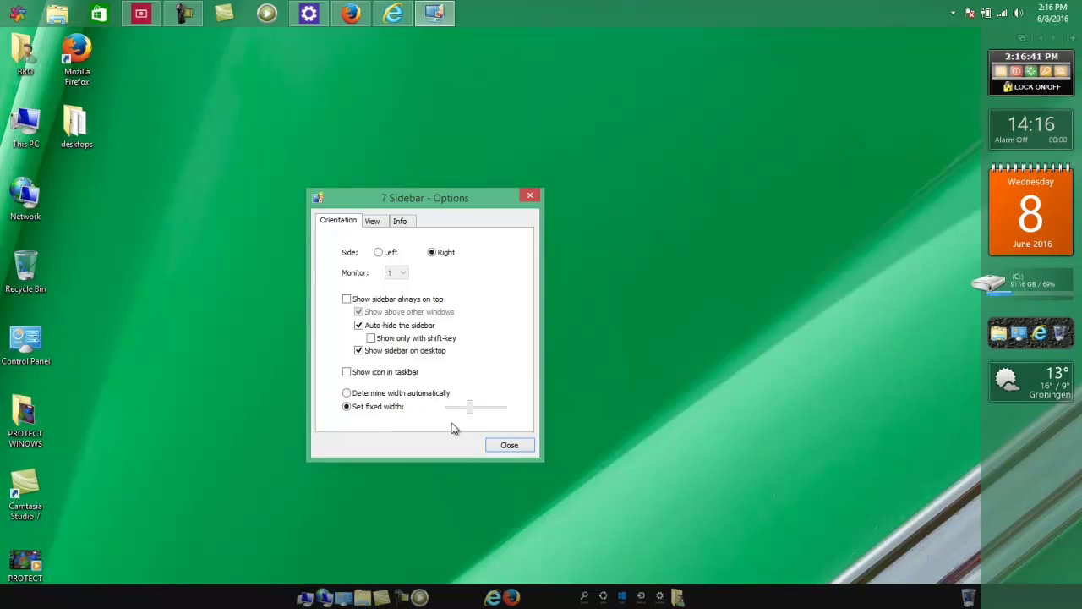
pyautogui.moveTo(469, 410)
pyautogui.mouseDown()
pyautogui.moveTo(478, 406)
pyautogui.moveTo(426, 428)
pyautogui.moveTo(470, 423)
pyautogui.mouseUp()
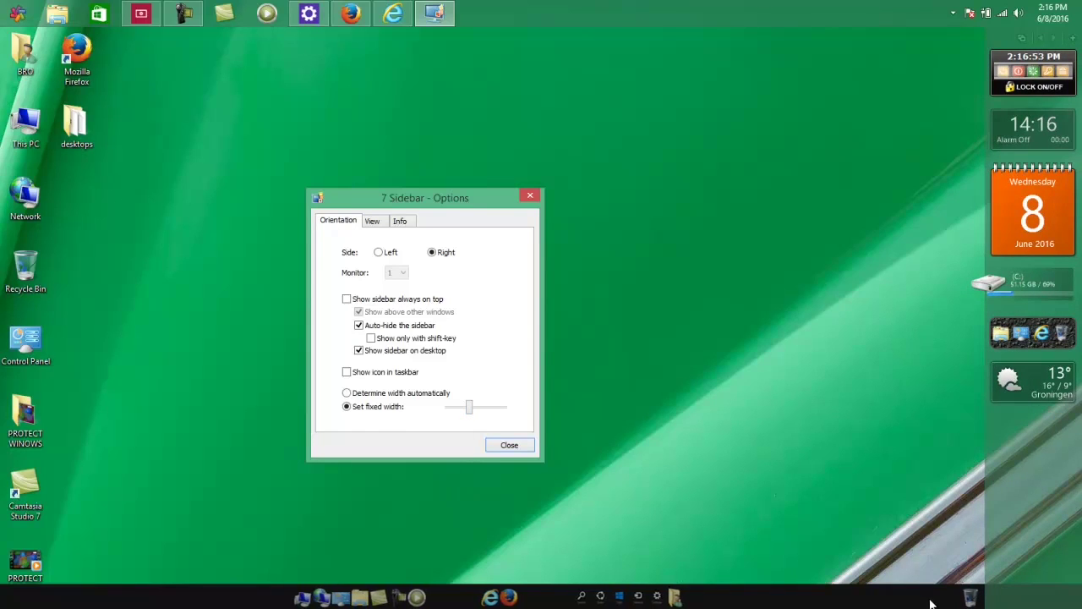
pyautogui.click(969, 597)
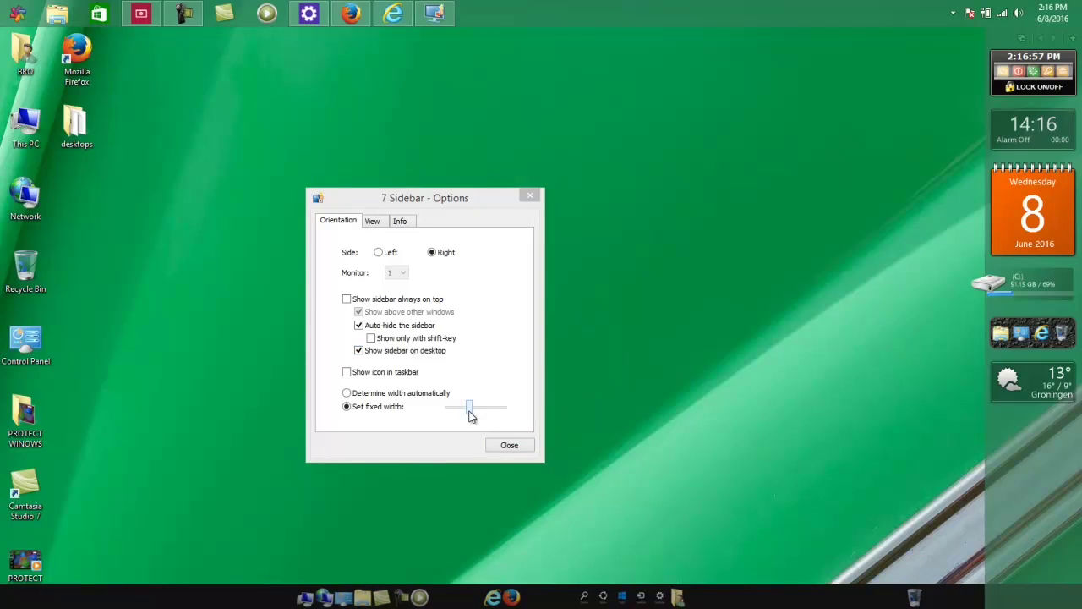
pyautogui.moveTo(468, 412); pyautogui.dragTo(475, 415)
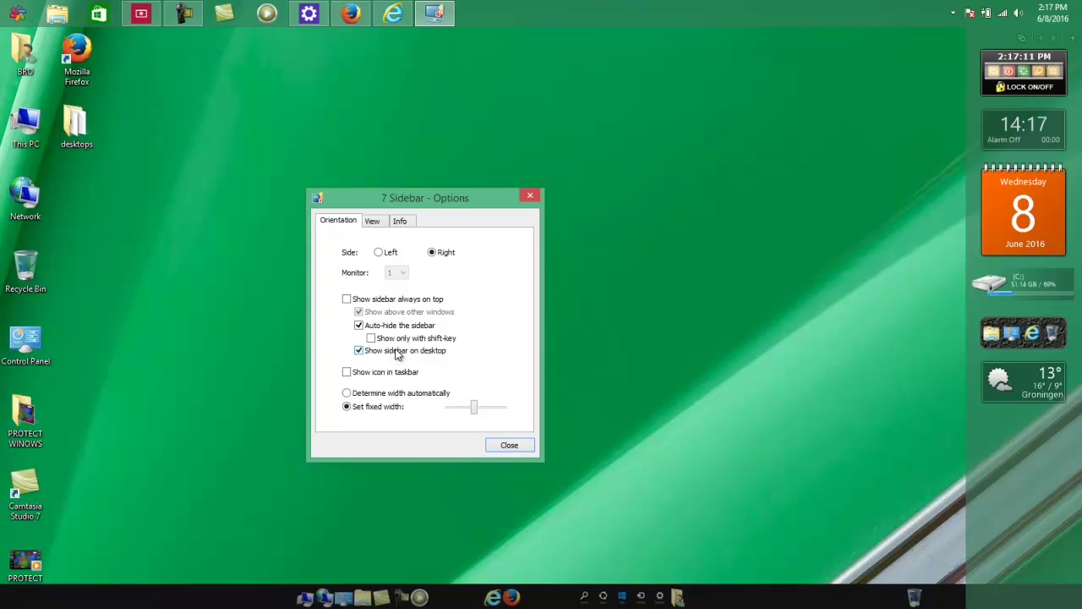
# Step: Enable Show sidebar always on top in the 7 Sidebar options
pyautogui.click(401, 300)
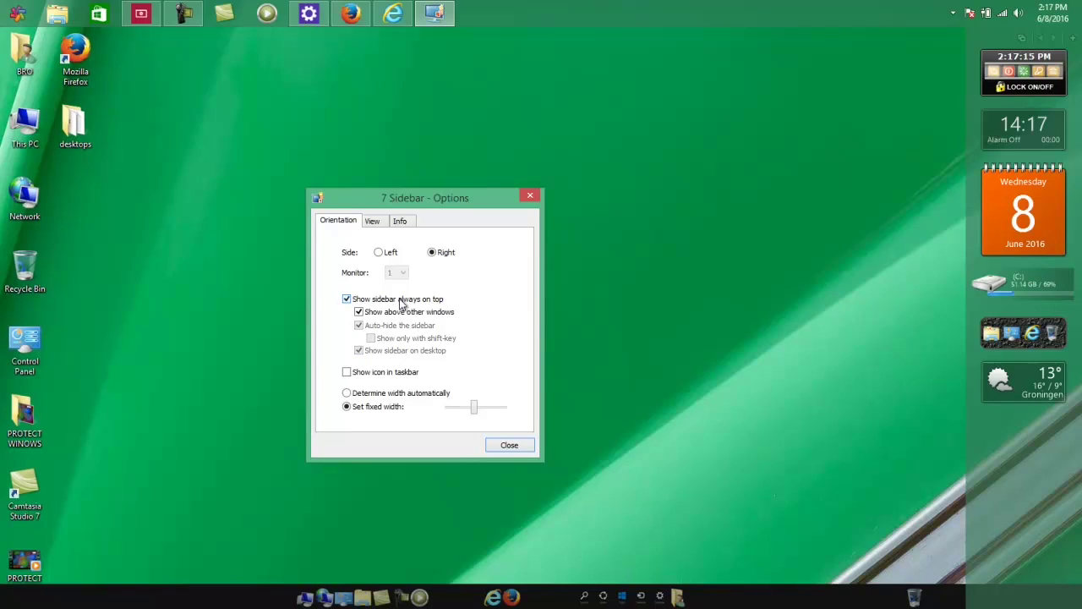
# Step: Disable Show sidebar always on top in the 7 Sidebar options and close the dialog
pyautogui.click(401, 300)
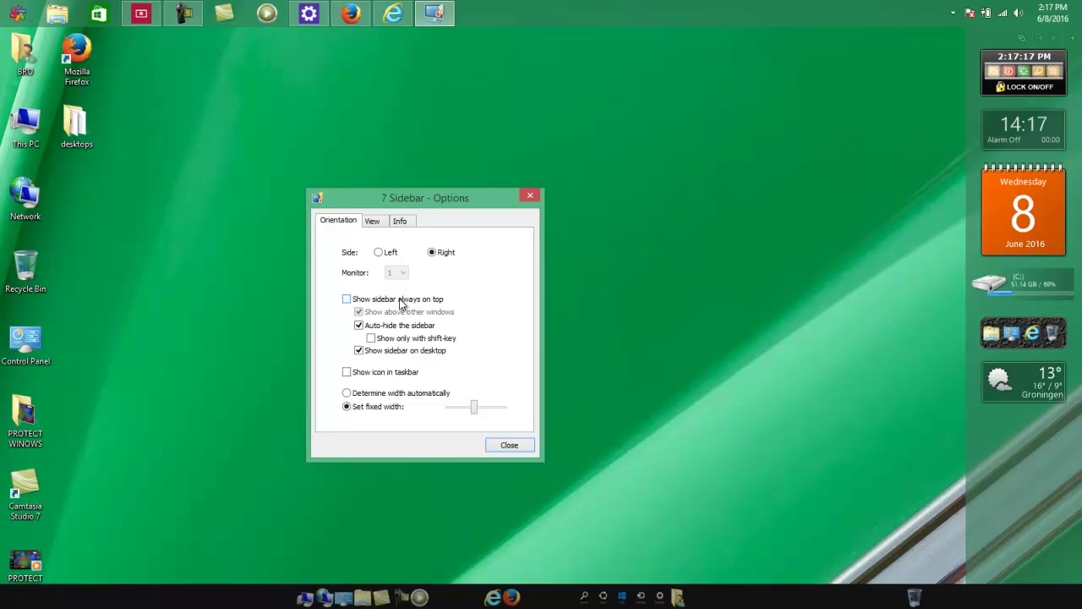
pyautogui.click(401, 301)
pyautogui.click(400, 300)
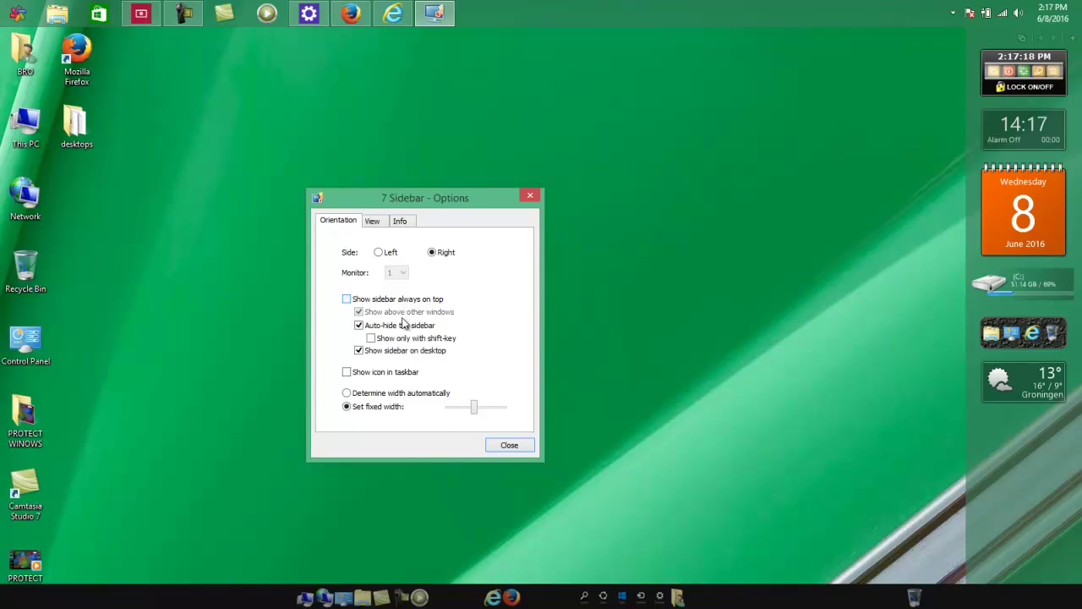
pyautogui.click(495, 444)
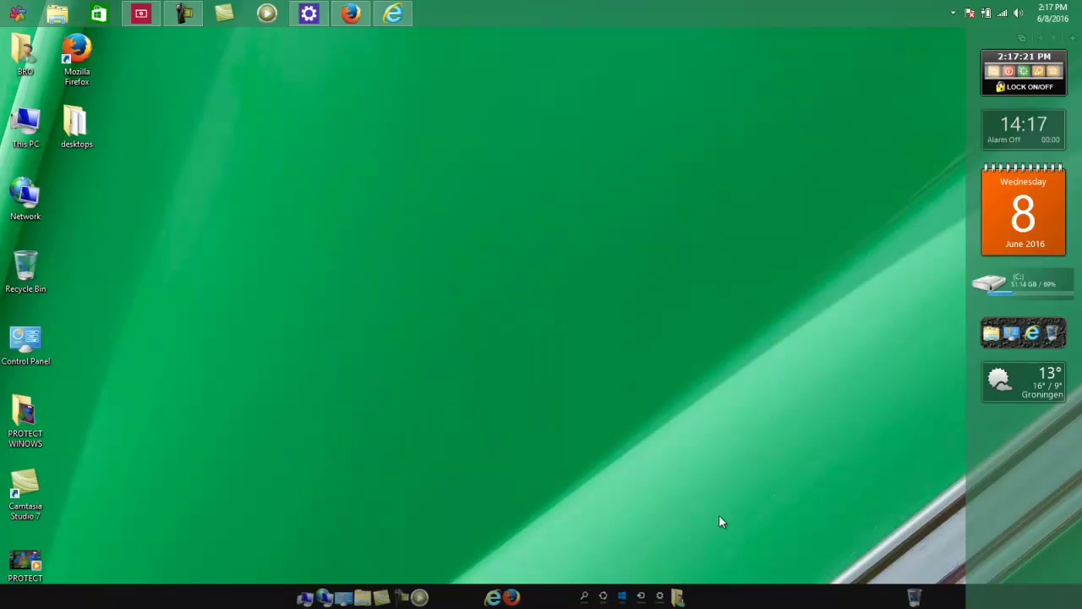
# Step: Reopen the 7 Sidebar options, switch Show sidebar always on top on and back off, and close the dialog
pyautogui.rightClick(993, 570)
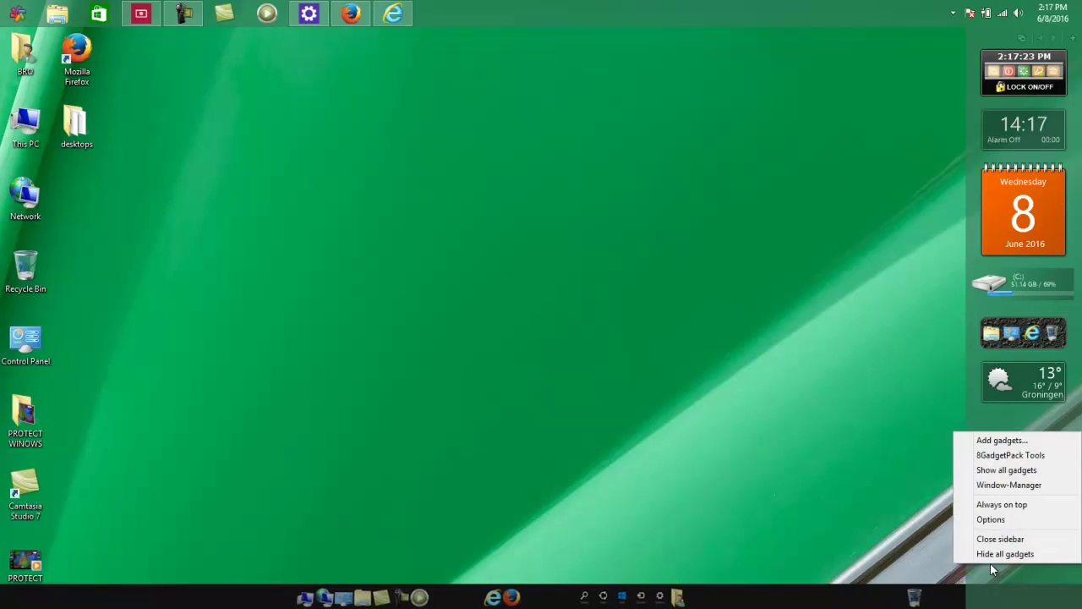
pyautogui.click(989, 519)
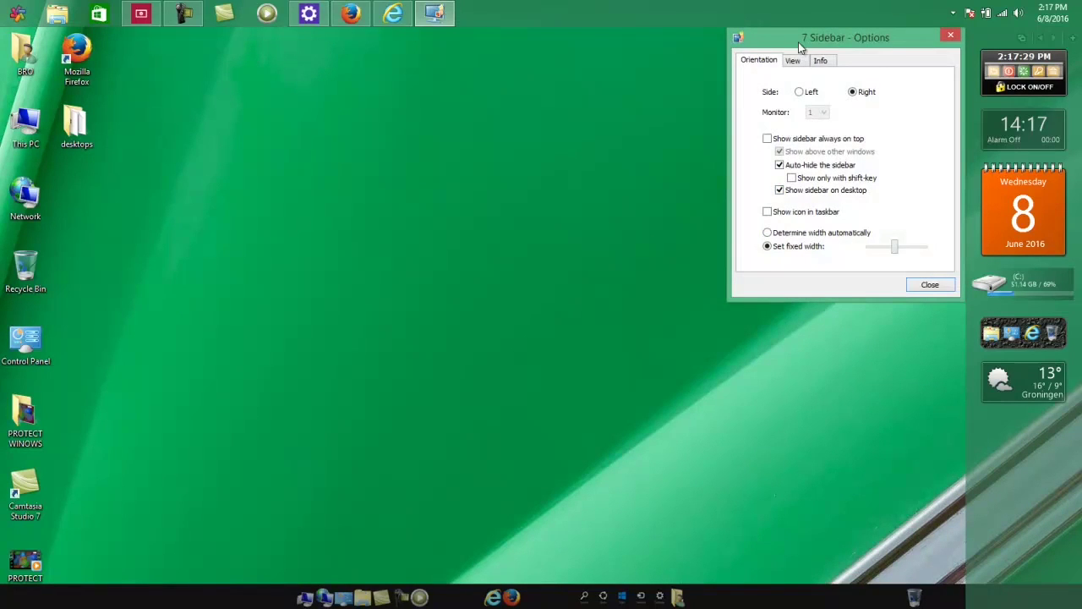
pyautogui.moveTo(799, 40); pyautogui.dragTo(444, 176)
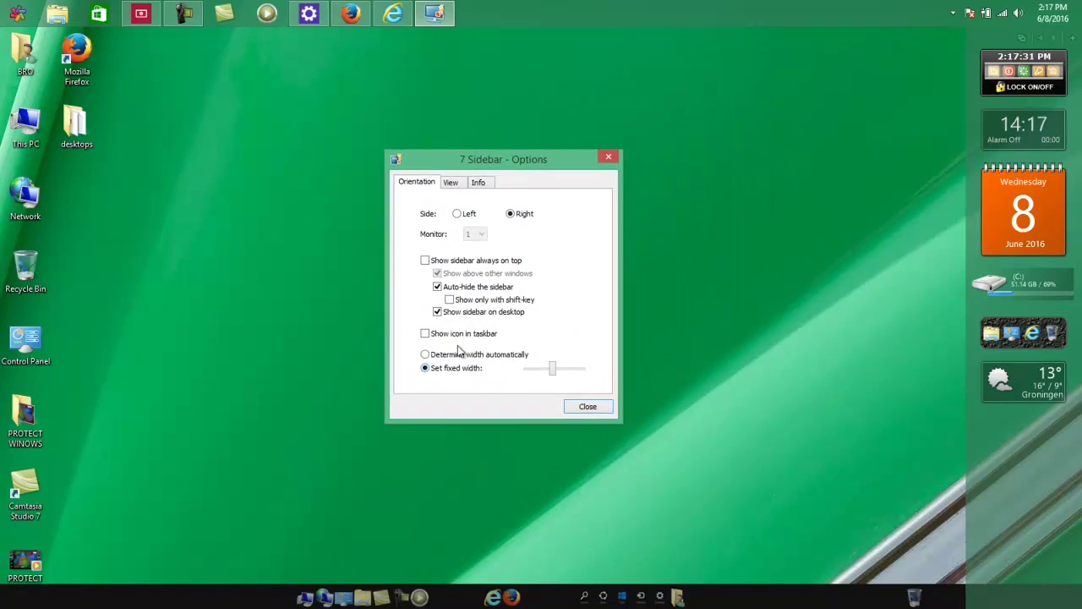
pyautogui.click(441, 262)
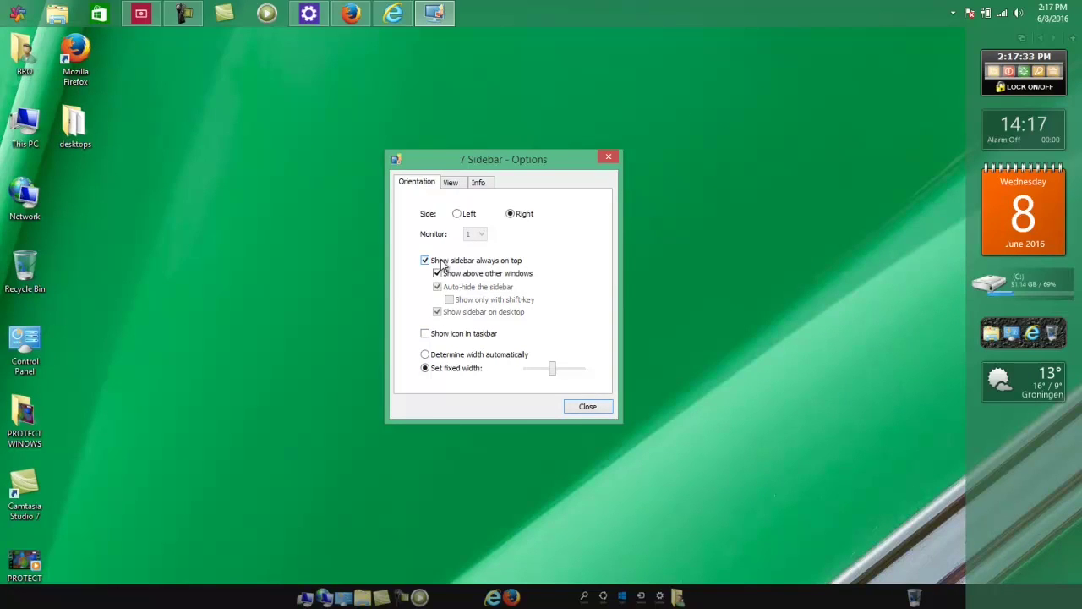
pyautogui.click(438, 263)
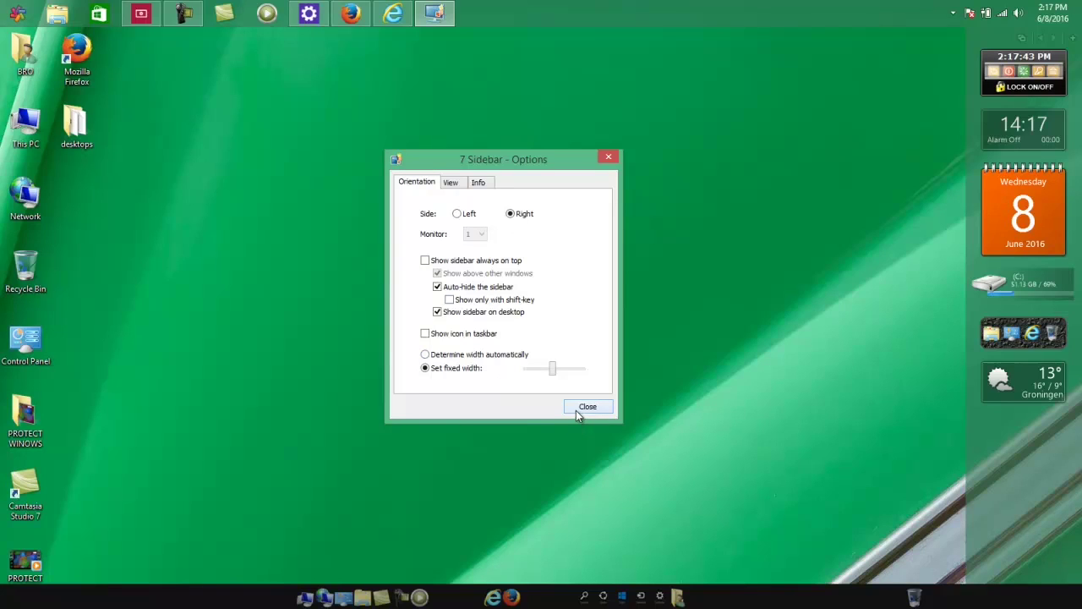
pyautogui.click(580, 437)
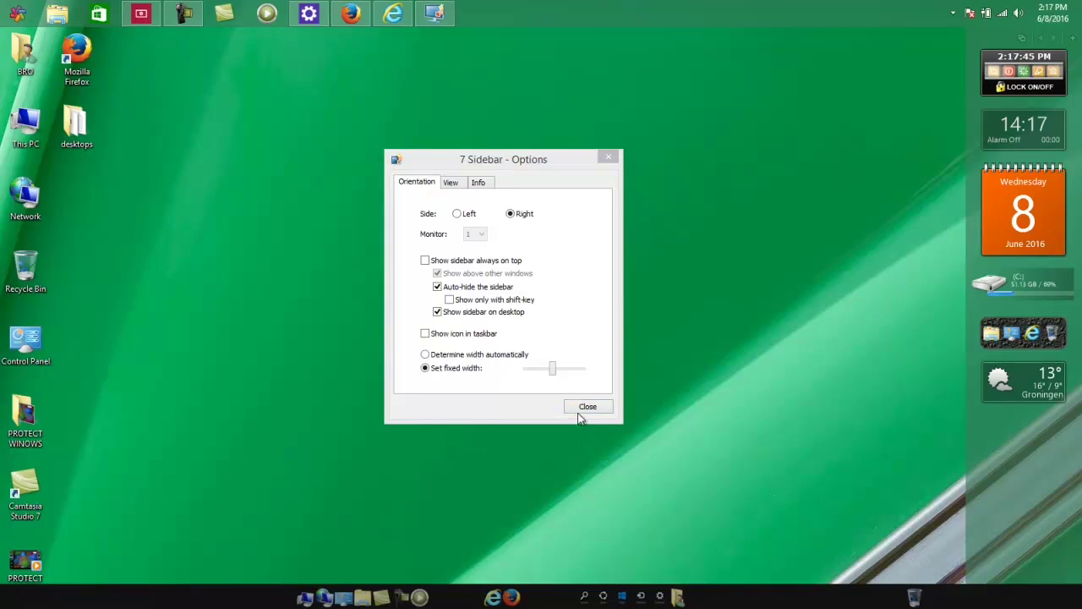
pyautogui.click(580, 409)
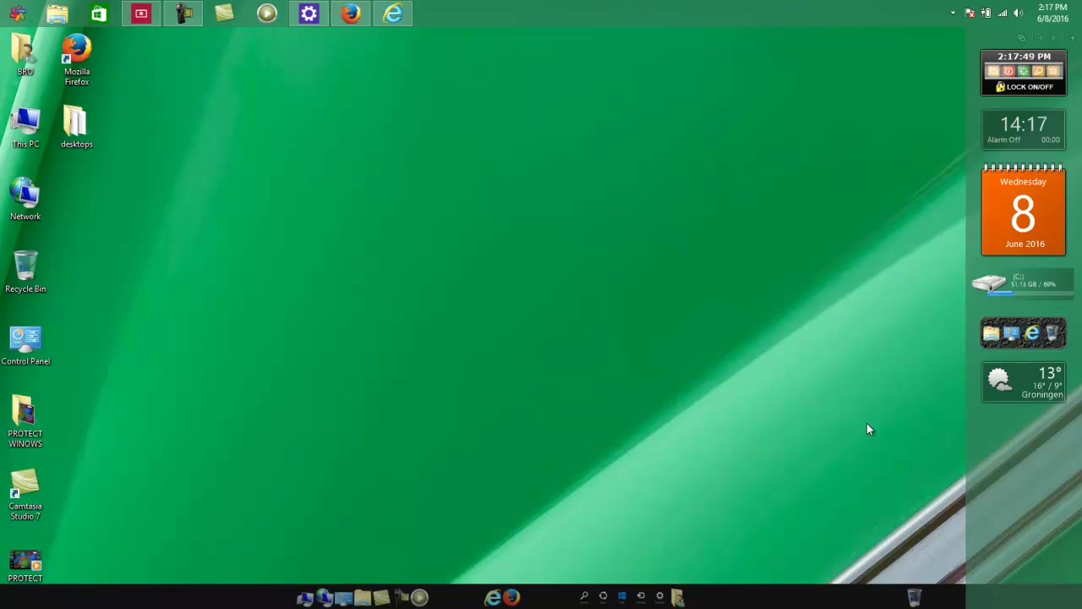
# Step: Turn the sidebar's Always on top setting on and back off directly from the sidebar
pyautogui.rightClick(913, 440)
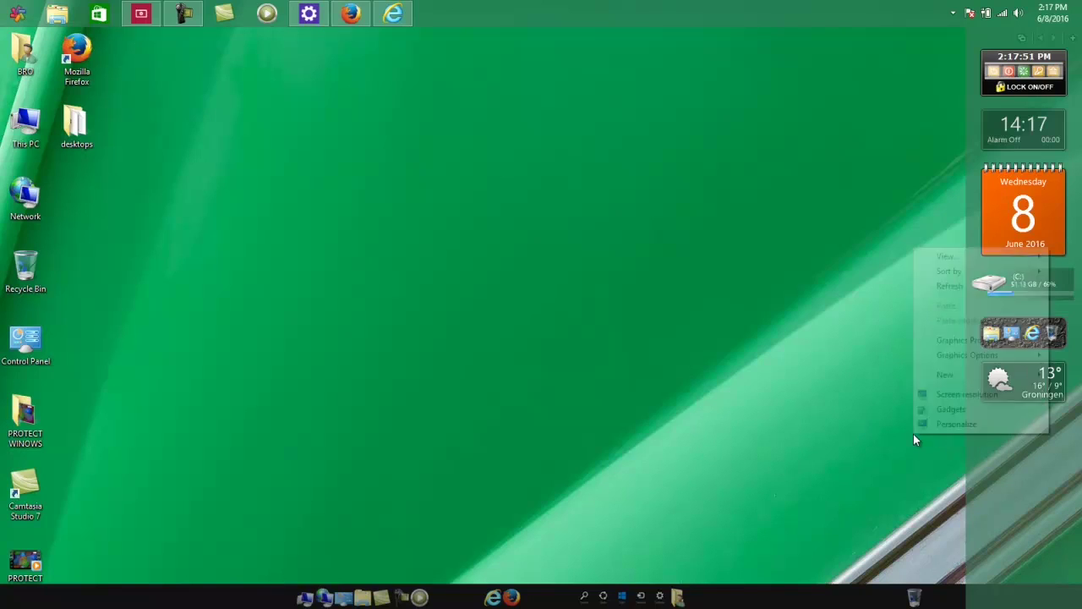
pyautogui.click(1038, 478)
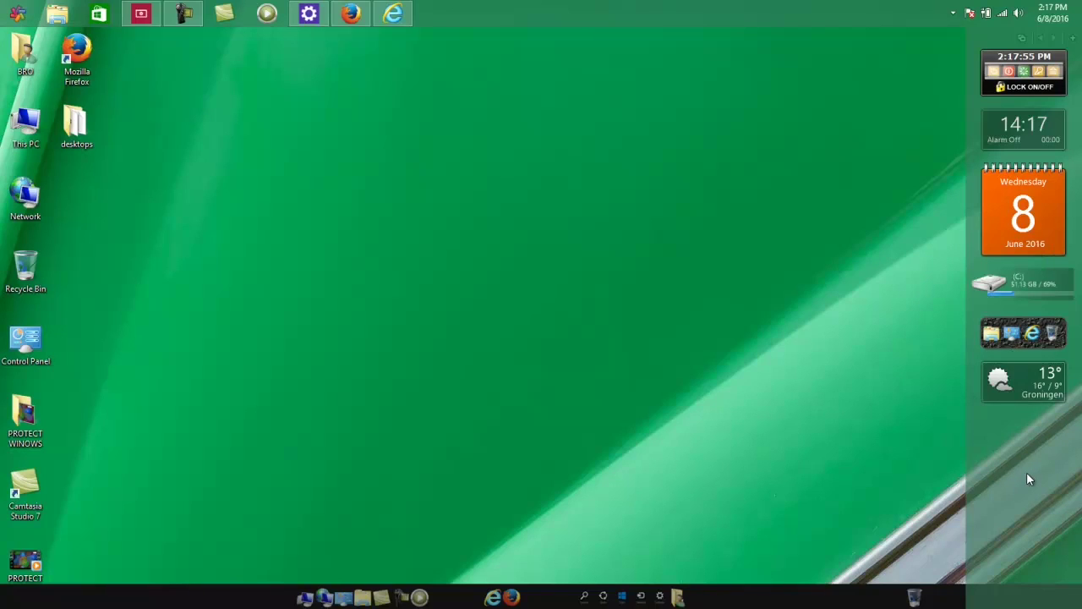
pyautogui.rightClick(1027, 473)
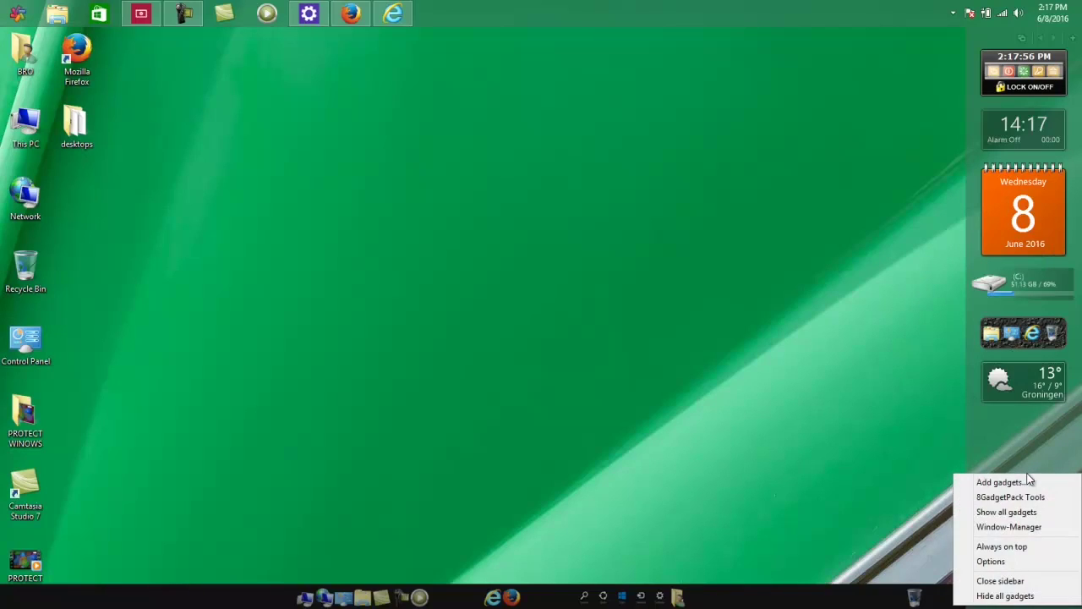
pyautogui.click(1012, 548)
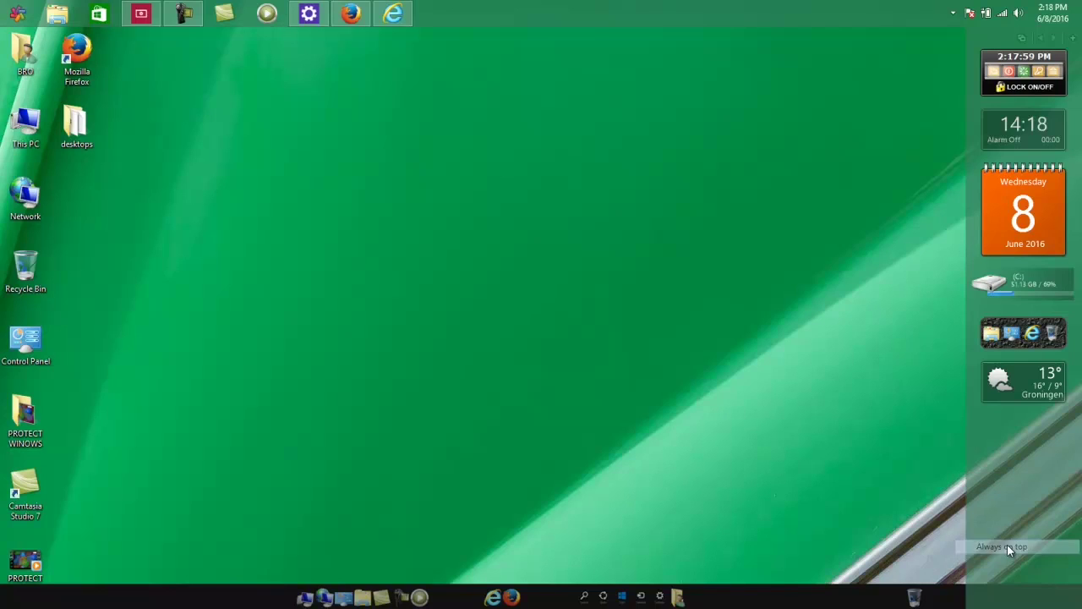
pyautogui.rightClick(986, 483)
pyautogui.click(986, 424)
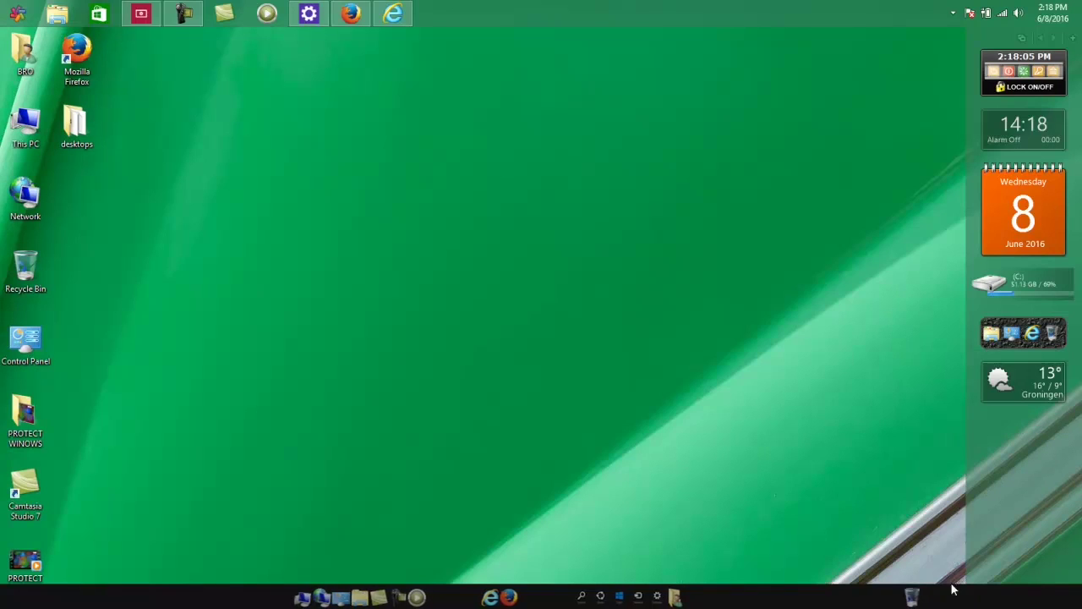
# Step: In the 7 Sidebar options, disable Show sidebar on desktop, leave Show only with shift-key off, and close the dialog
pyautogui.rightClick(999, 470)
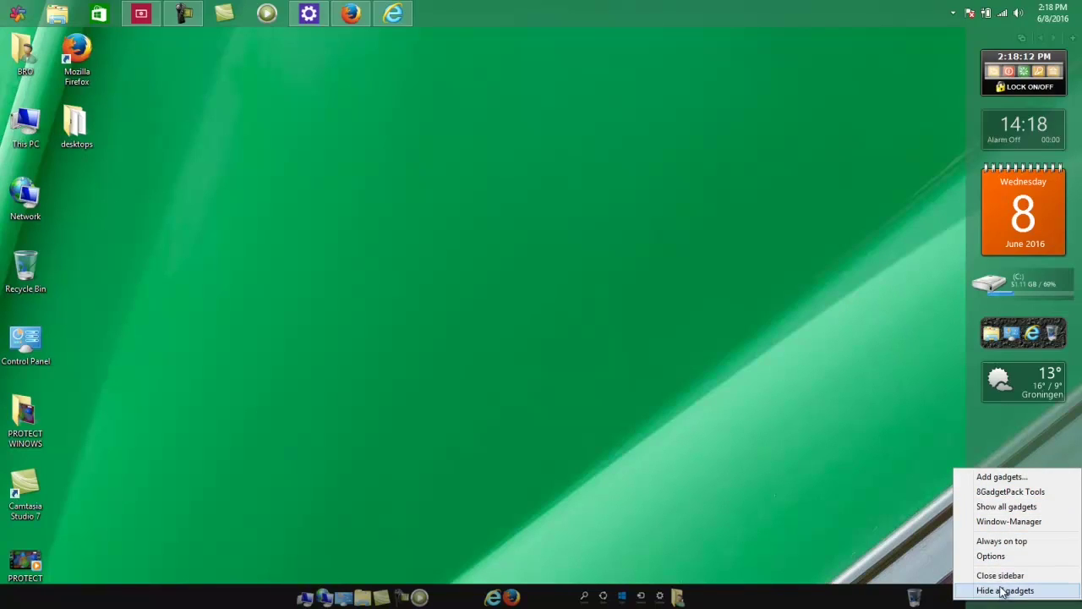
pyautogui.click(998, 557)
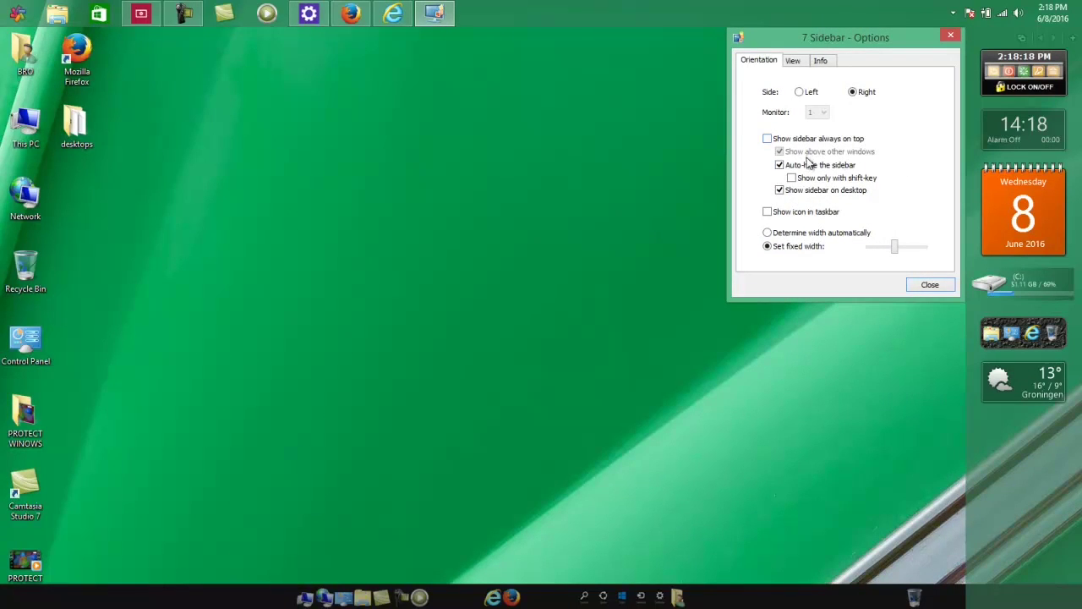
pyautogui.click(809, 196)
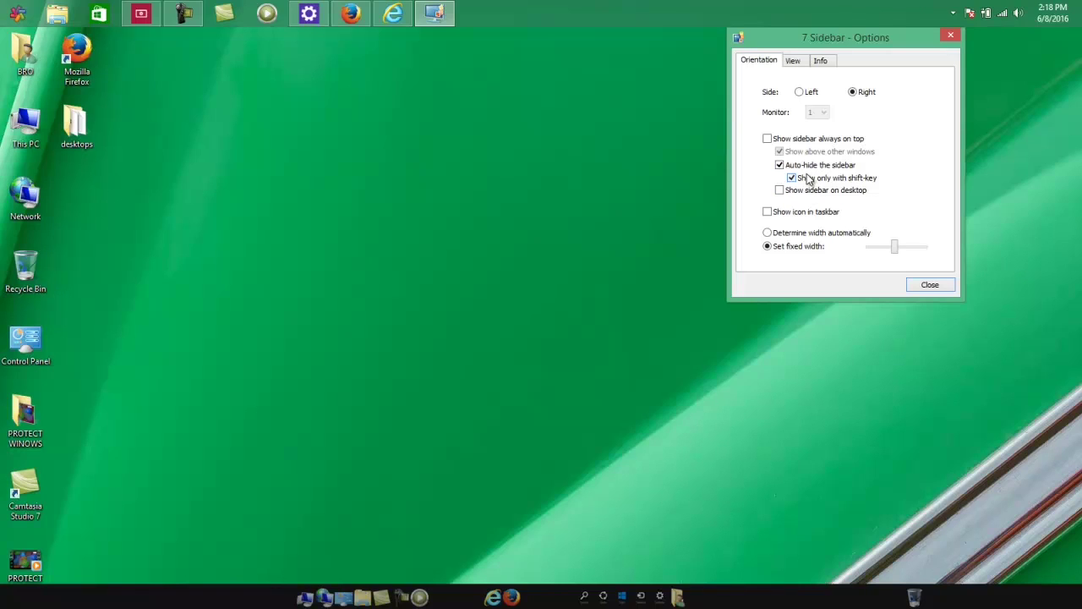
pyautogui.click(808, 180)
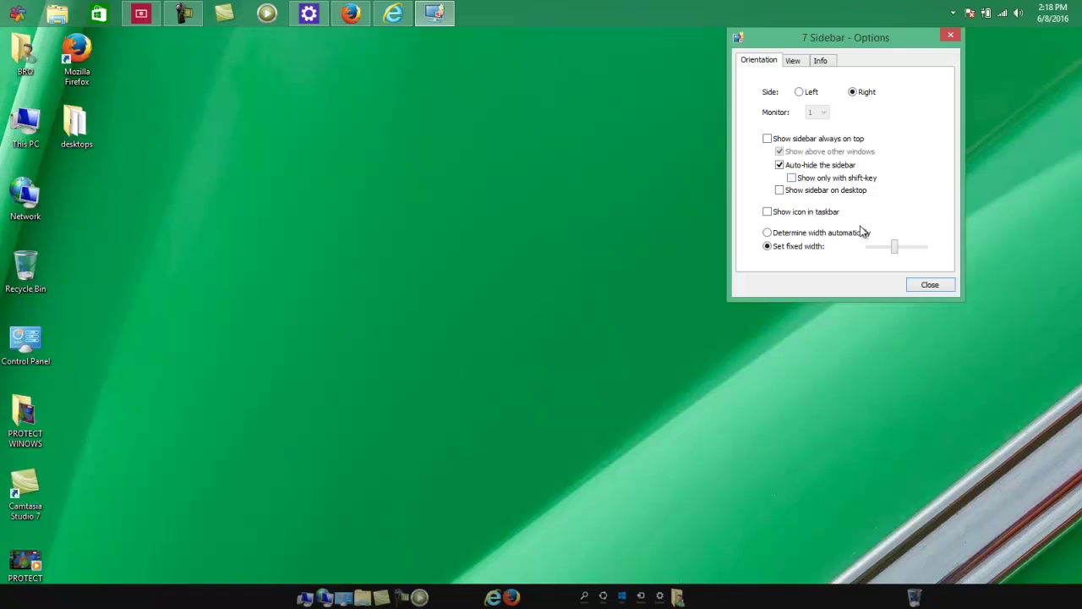
pyautogui.click(930, 286)
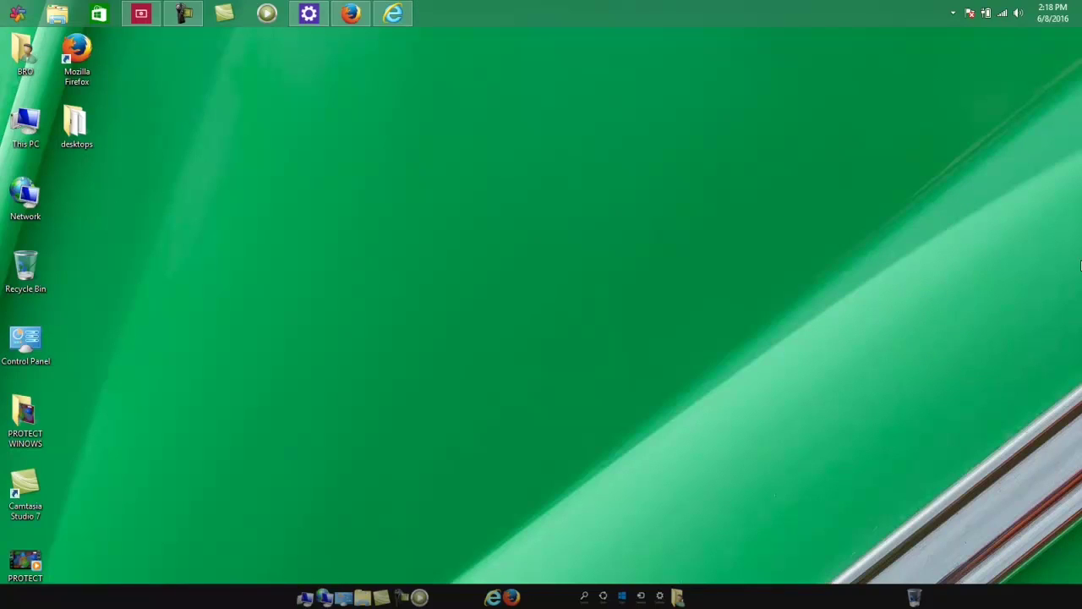
# Step: Reveal the auto-hidden sidebar and turn its Always on top setting on and back off twice
pyautogui.moveTo(1080, 265)
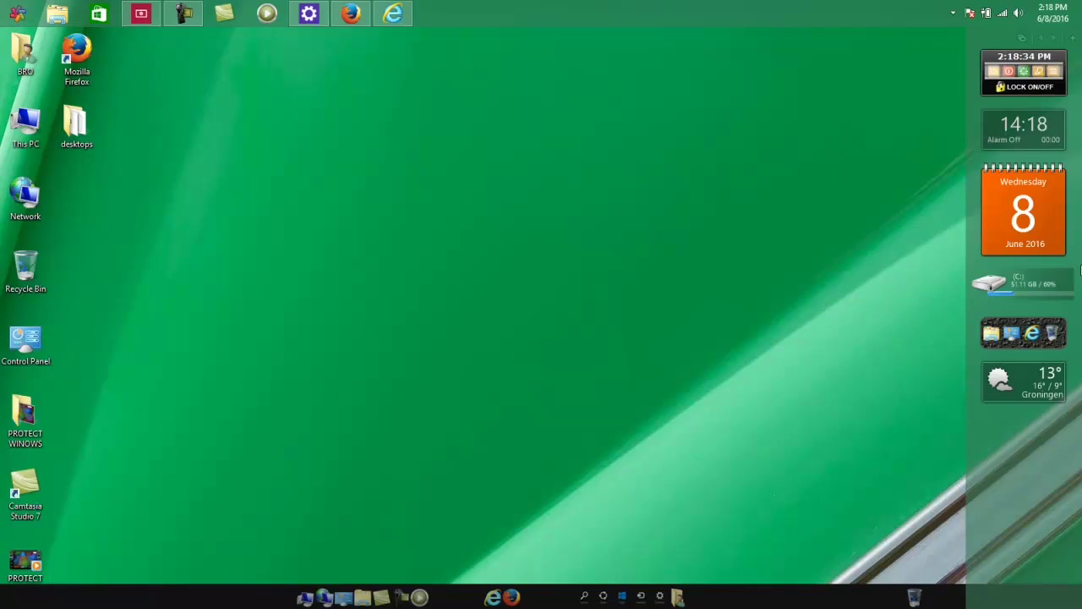
pyautogui.rightClick(1010, 494)
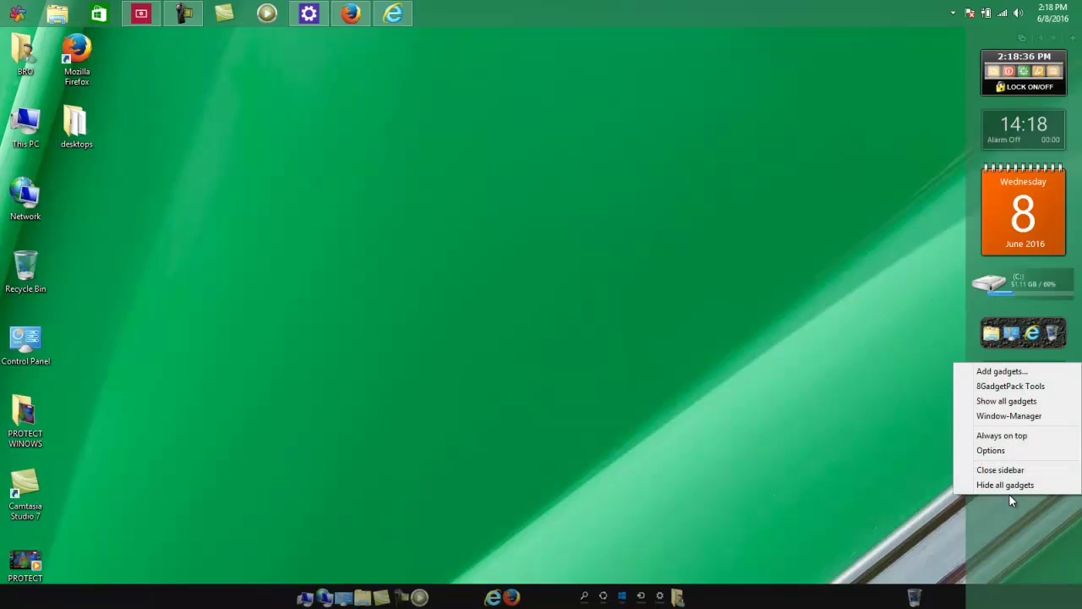
pyautogui.click(1007, 438)
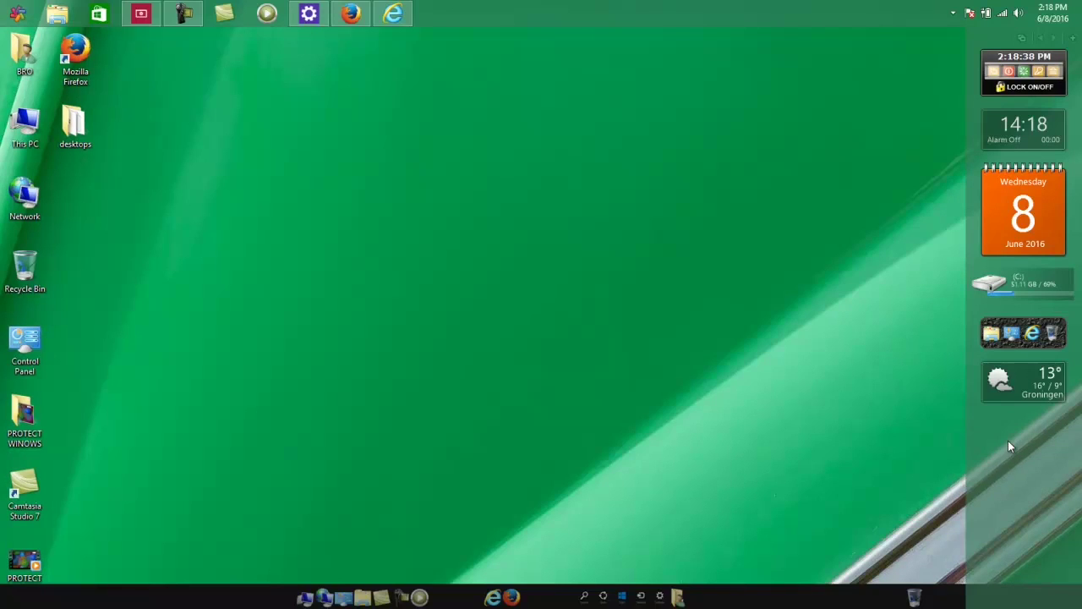
pyautogui.rightClick(1008, 441)
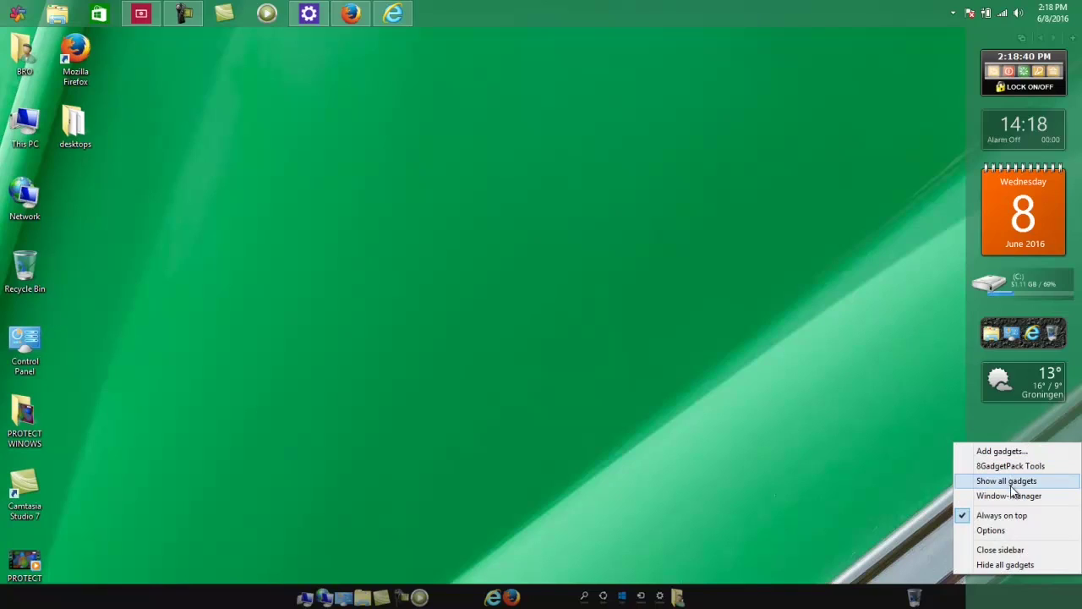
pyautogui.click(1008, 515)
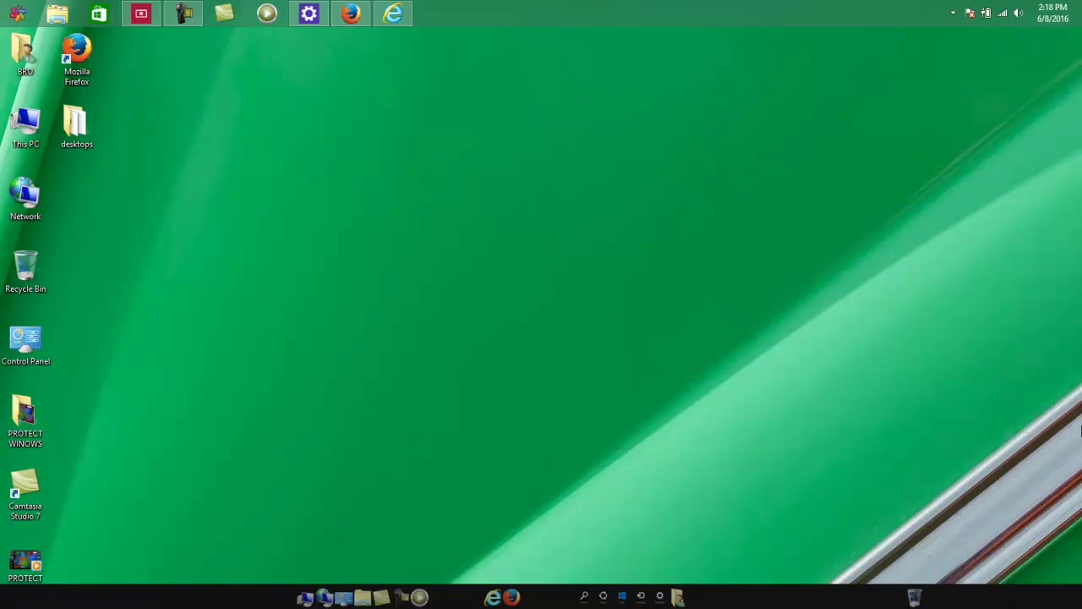
pyautogui.moveTo(1080, 431)
pyautogui.rightClick(1029, 459)
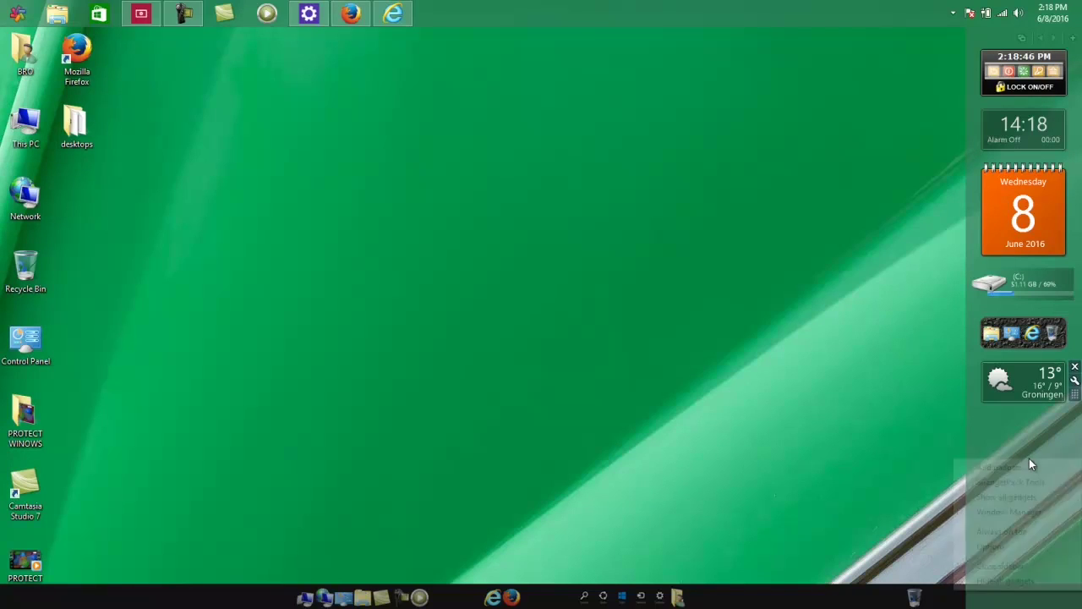
pyautogui.click(1012, 531)
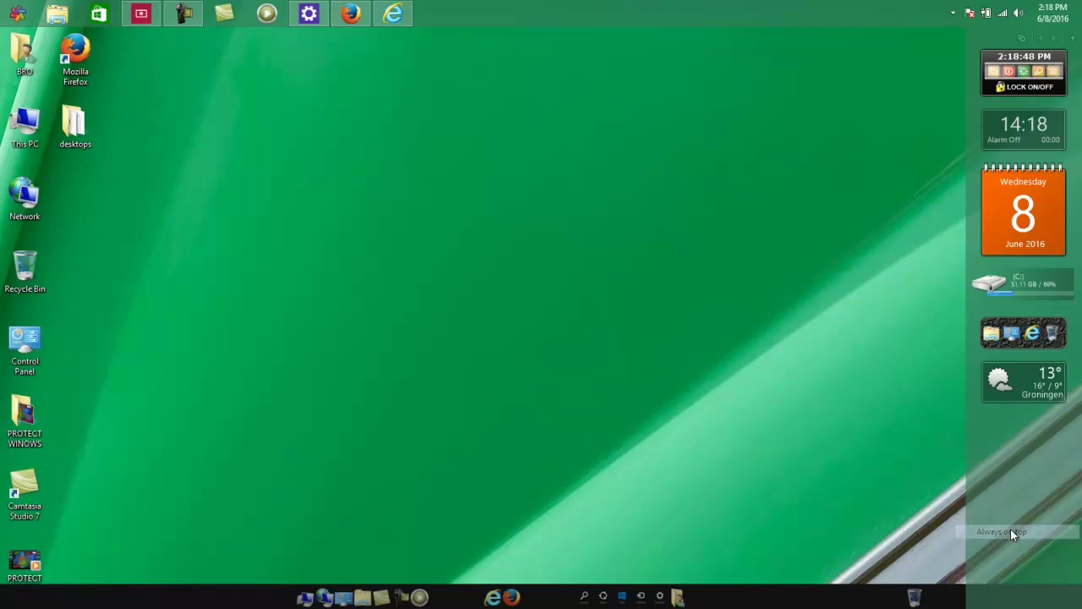
pyautogui.rightClick(1010, 530)
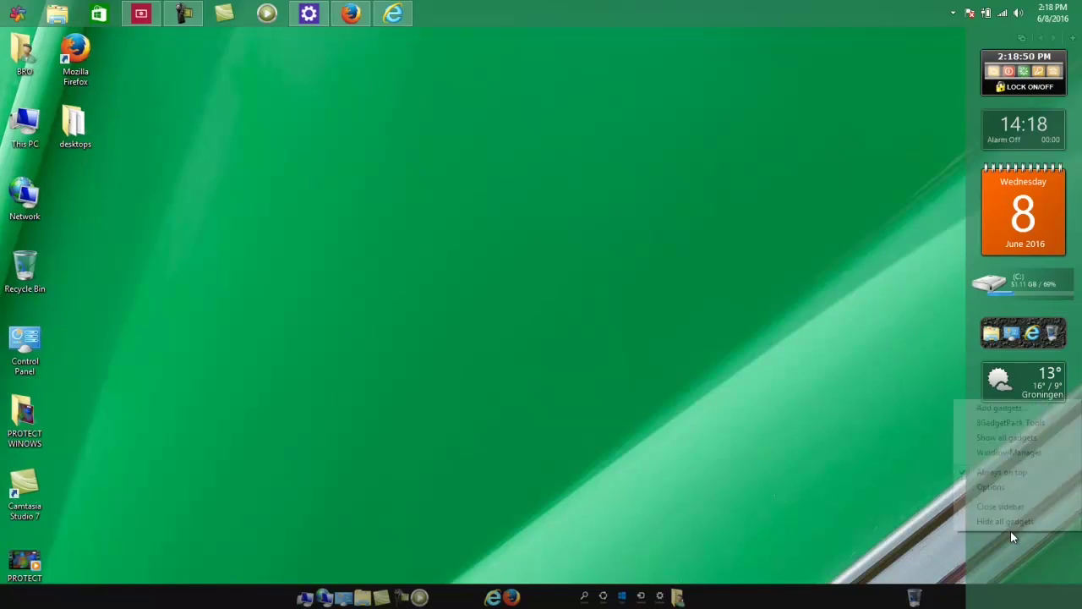
pyautogui.click(1016, 474)
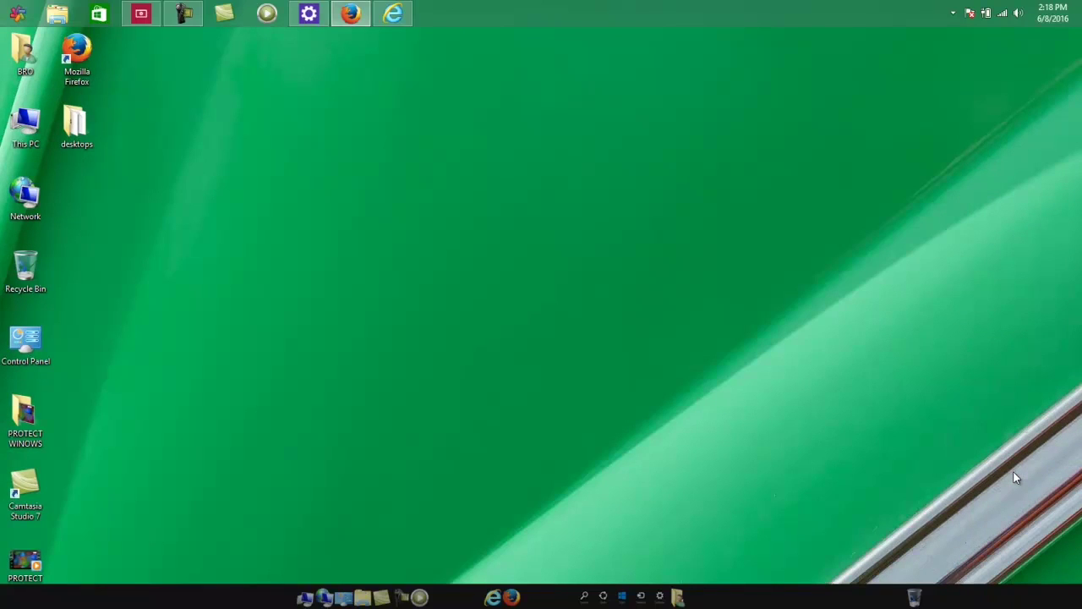
# Step: Reveal the hidden sidebar, open 8GadgetPack Tools to examine the available options, and close it
pyautogui.moveTo(1080, 193)
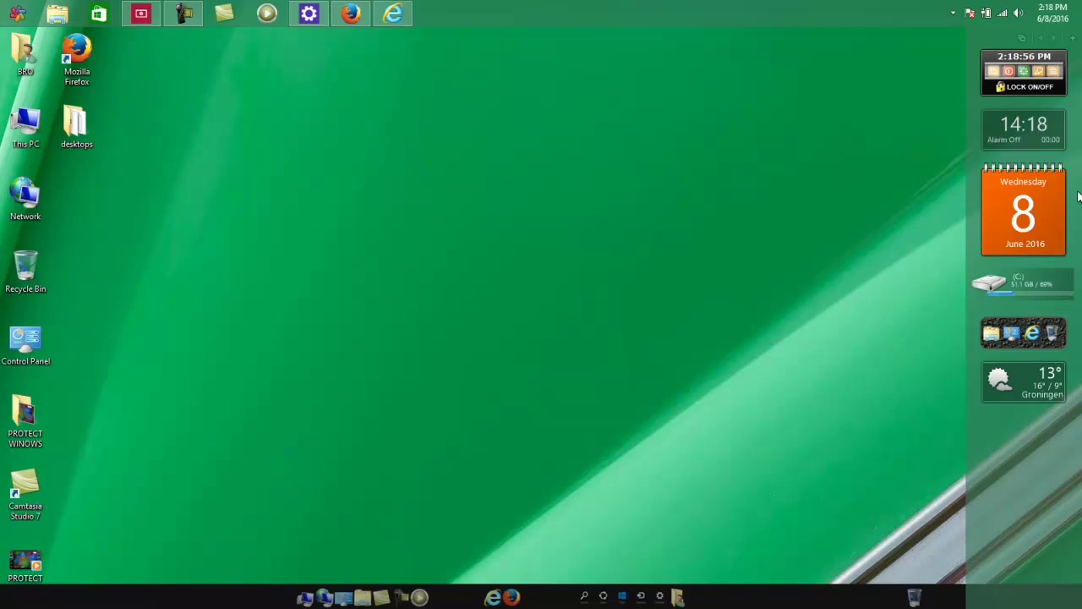
pyautogui.rightClick(1019, 461)
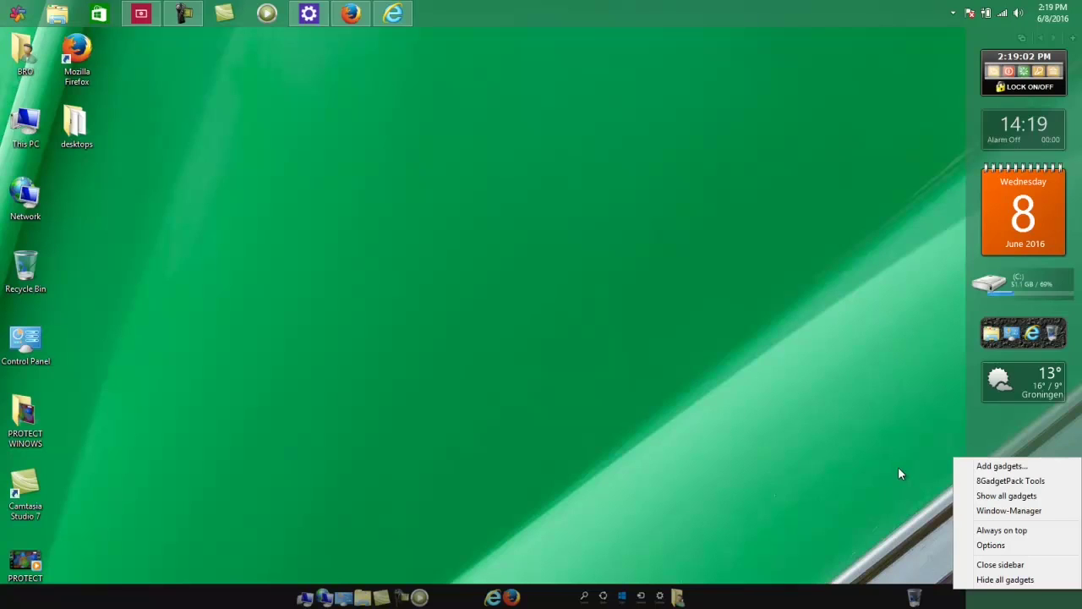
pyautogui.click(980, 481)
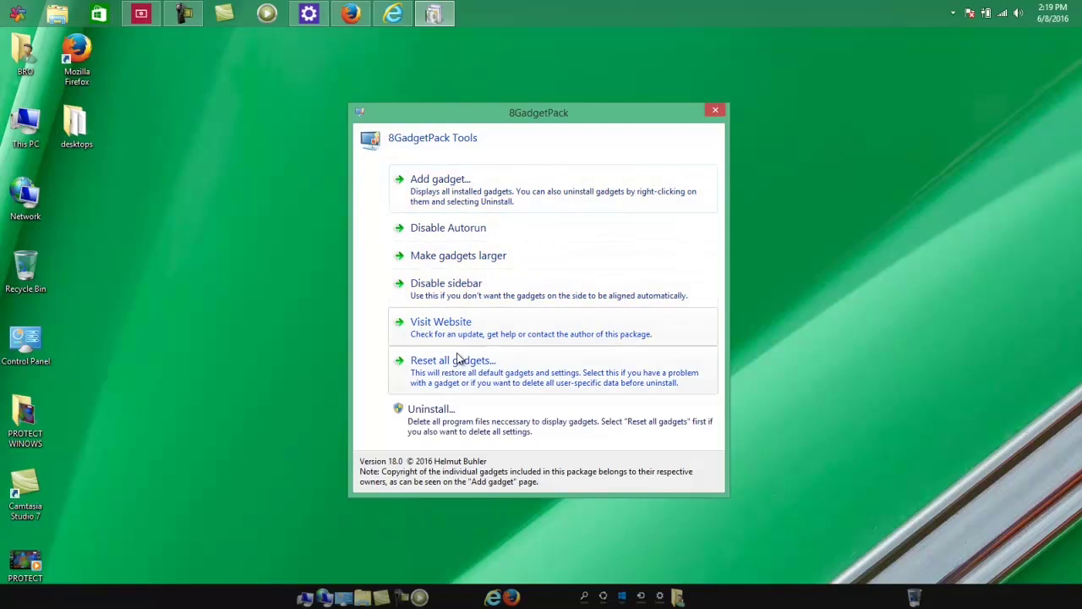
pyautogui.click(715, 105)
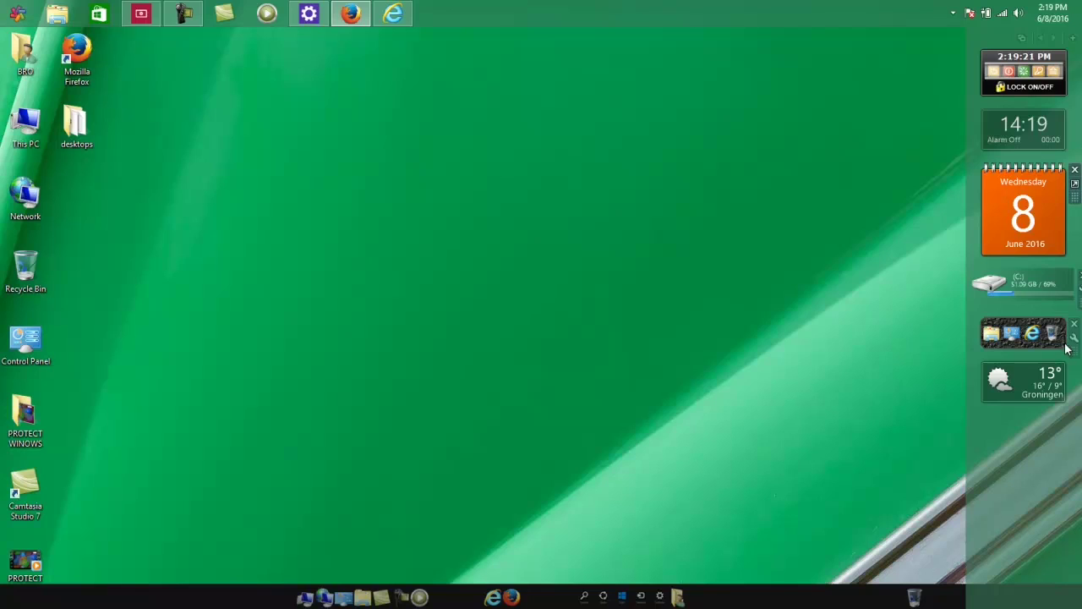
# Step: Open the desktop gadget gallery with details shown and select the iBattery gadget on page 2
pyautogui.rightClick(843, 353)
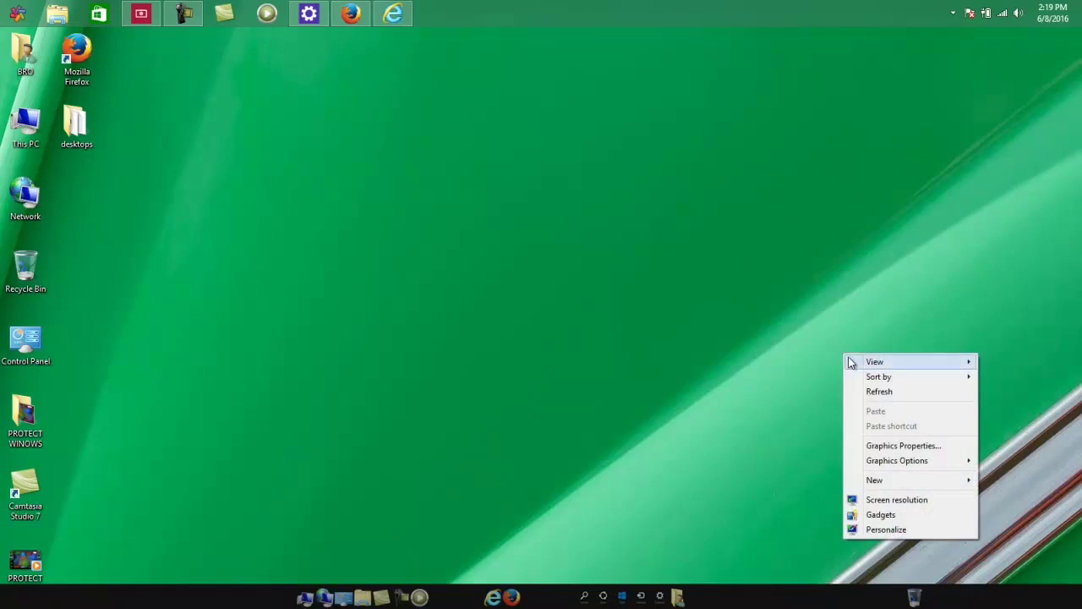
pyautogui.click(879, 513)
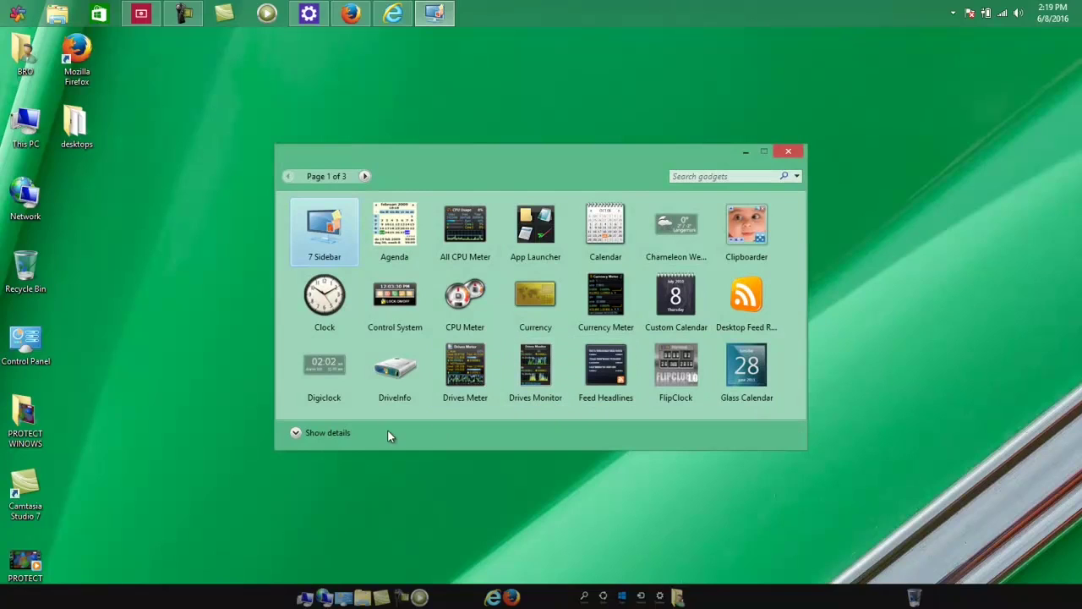
pyautogui.click(292, 435)
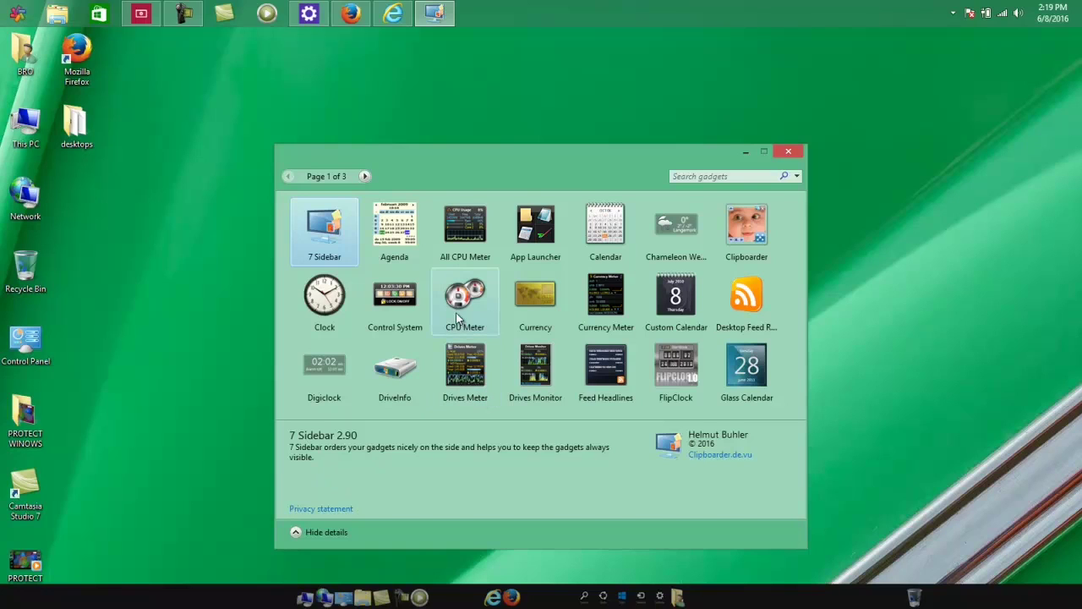
pyautogui.click(364, 177)
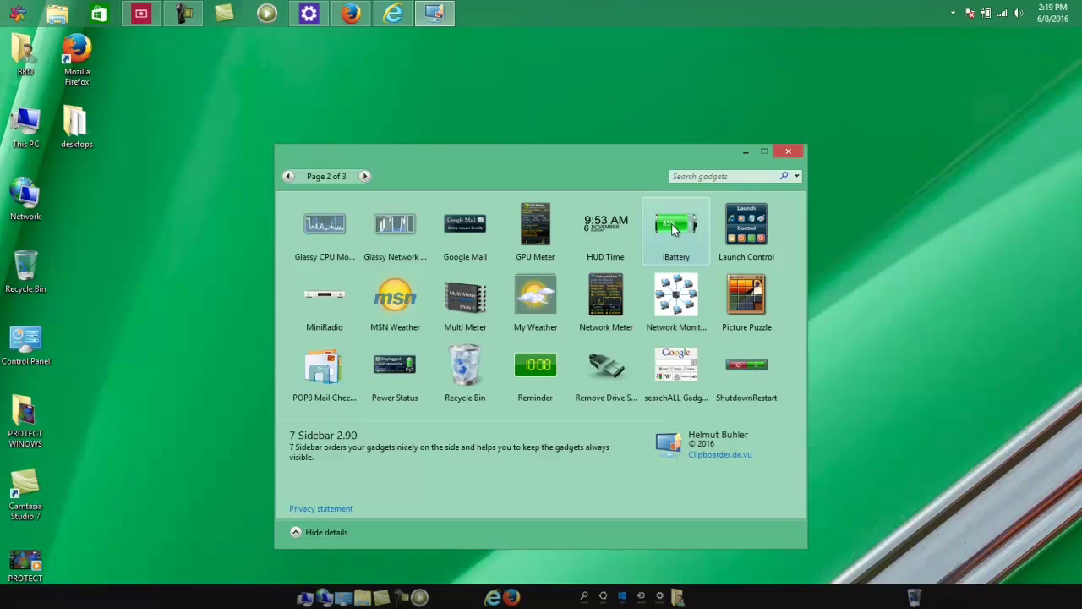
pyautogui.moveTo(673, 230)
pyautogui.mouseDown()
pyautogui.moveTo(843, 355)
pyautogui.moveTo(1069, 446)
pyautogui.moveTo(1070, 433)
pyautogui.moveTo(1069, 446)
pyautogui.moveTo(843, 422)
pyautogui.moveTo(608, 291)
pyautogui.moveTo(672, 227)
pyautogui.mouseUp()
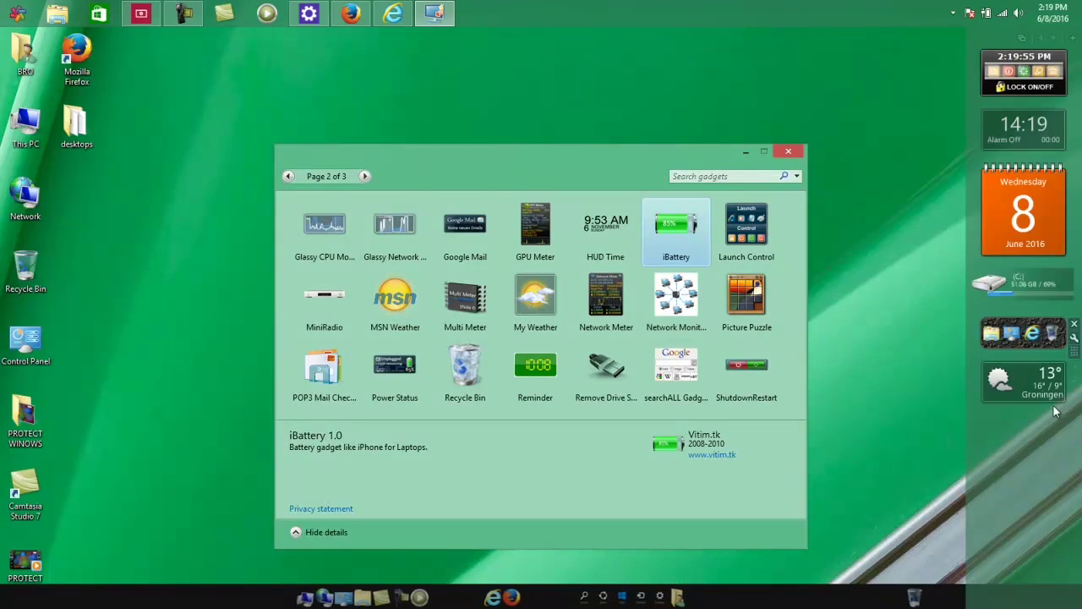
# Step: In the 7 Sidebar options, toggle Show sidebar always on top on and off, enable Show sidebar on desktop, and close the dialog
pyautogui.rightClick(1034, 471)
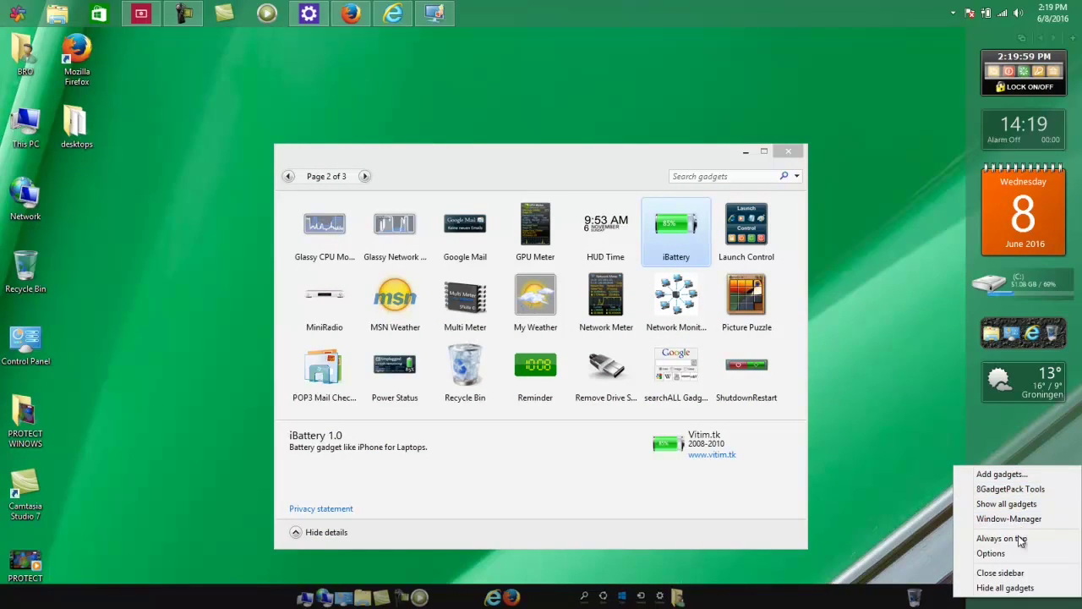
pyautogui.click(1004, 556)
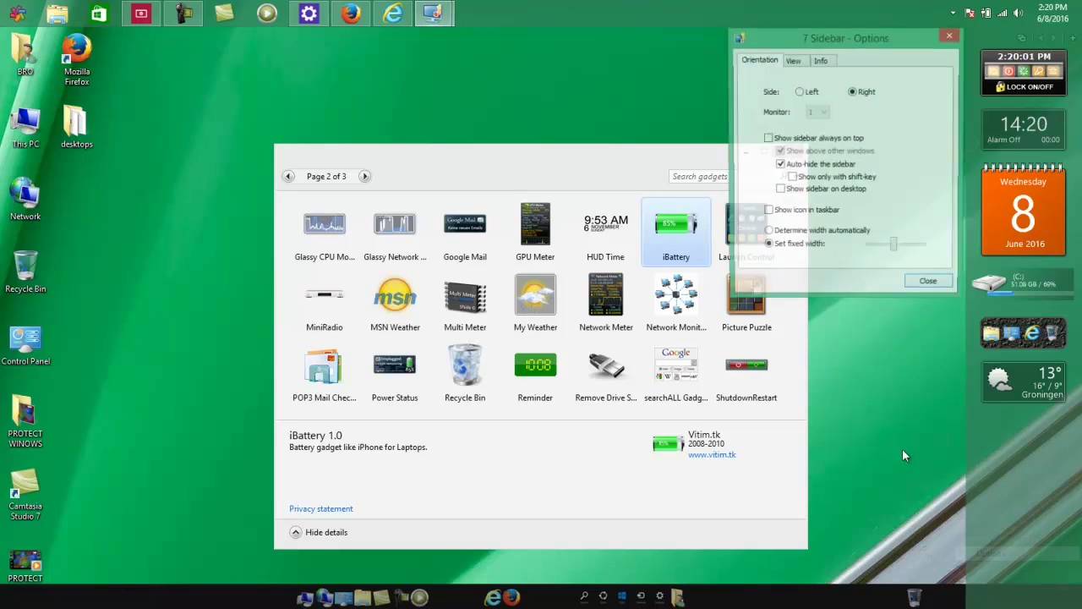
pyautogui.click(812, 139)
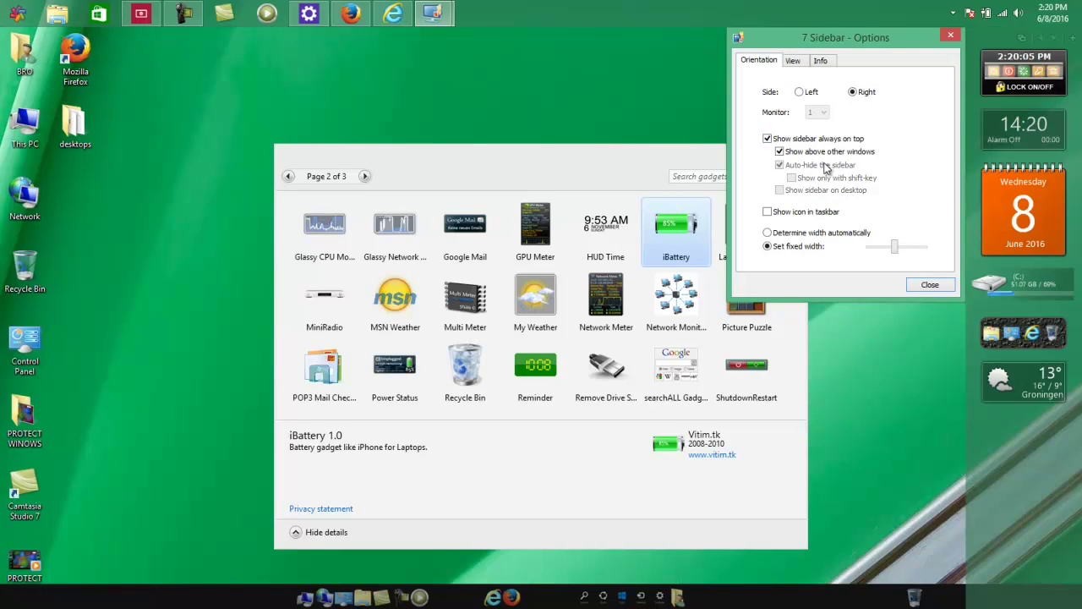
pyautogui.click(810, 140)
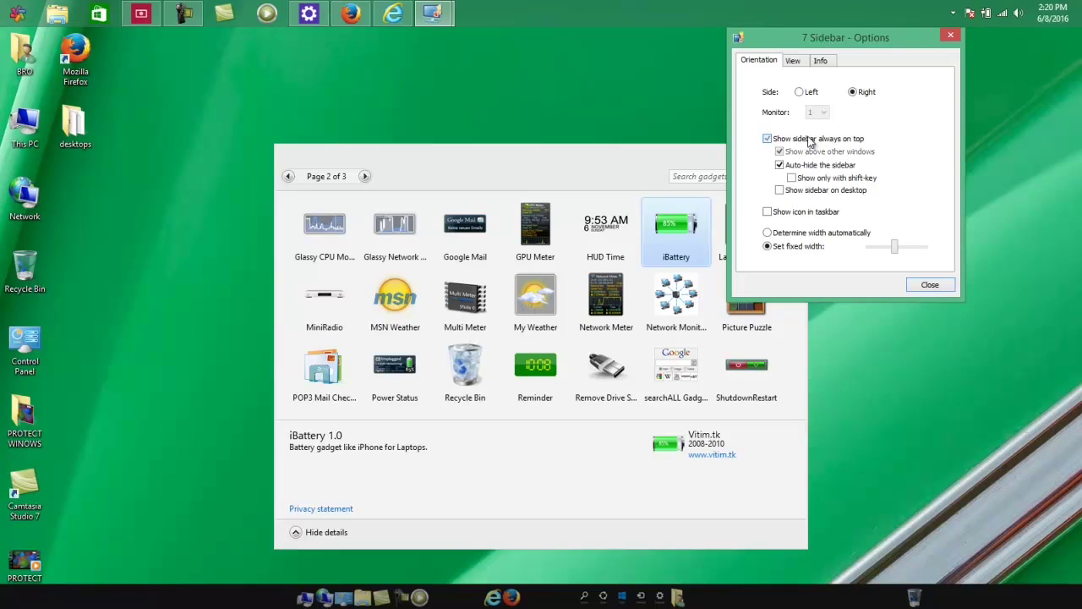
pyautogui.click(811, 190)
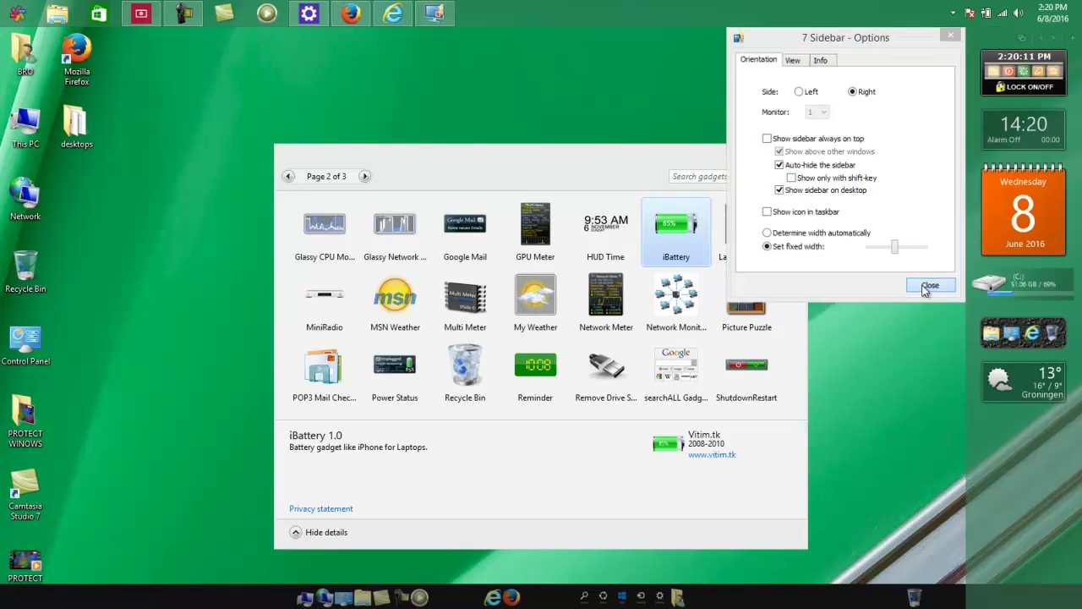
pyautogui.click(928, 286)
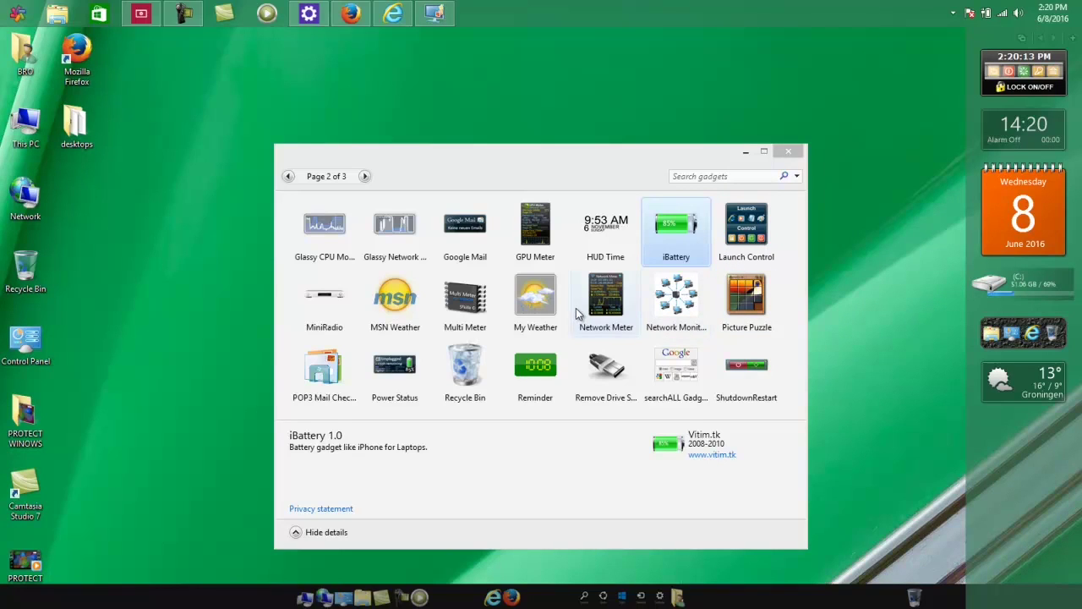
# Step: Add the Remove Drive Safely gadget below the sidebar's weather gadget and remove the DriveInfo gadget
pyautogui.moveTo(605, 371); pyautogui.dragTo(1041, 479)
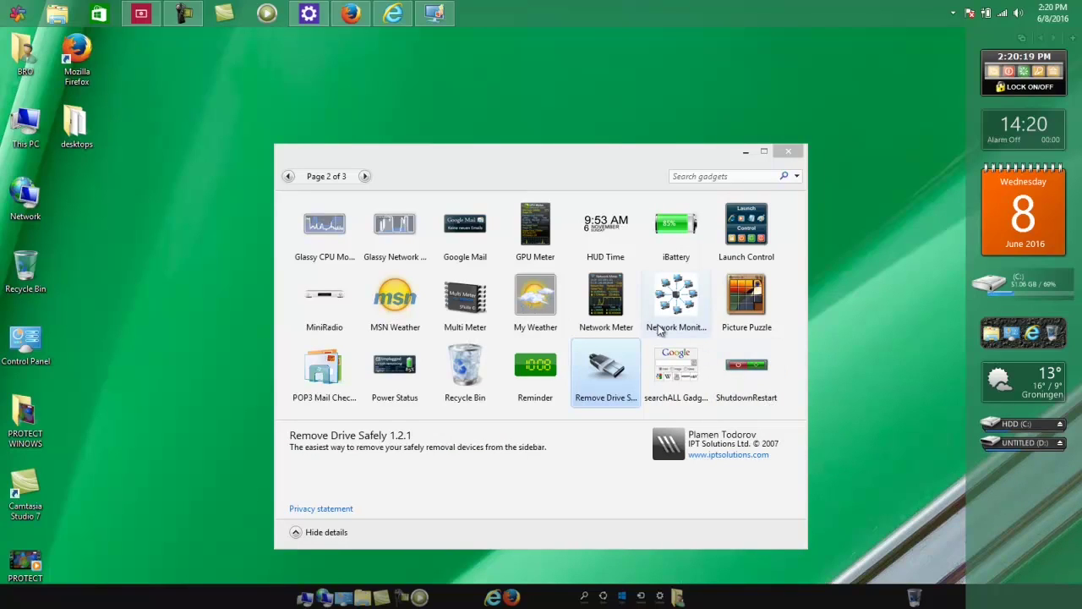
pyautogui.moveTo(995, 288)
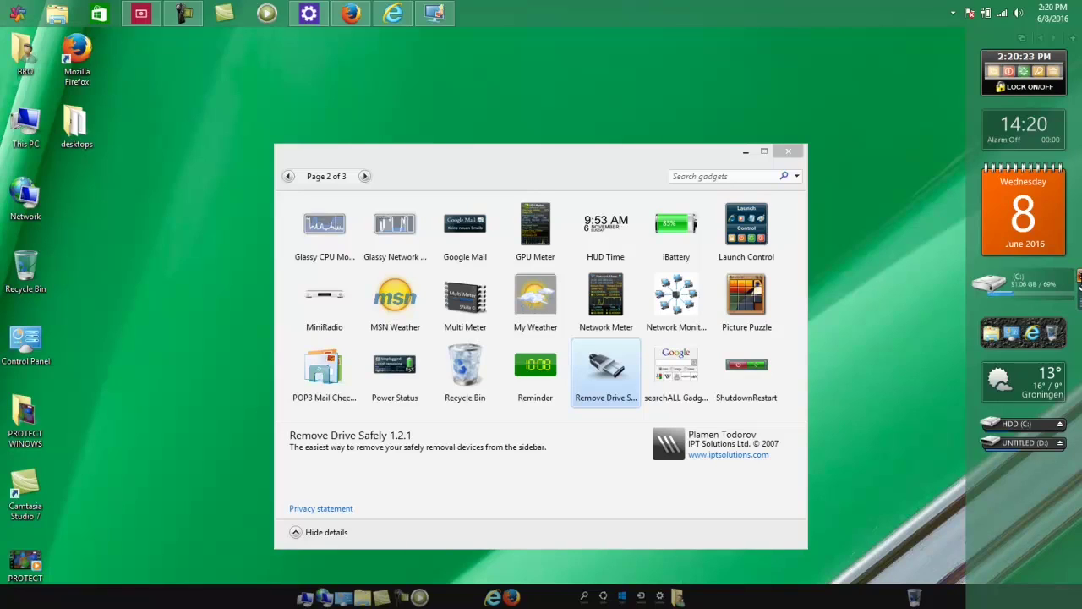
pyautogui.click(1078, 274)
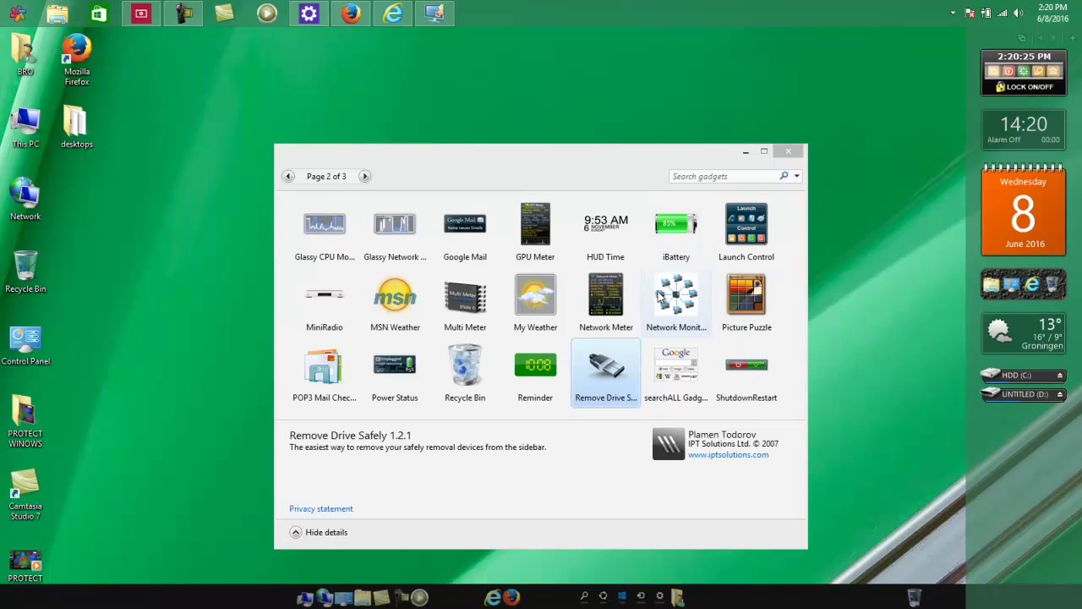
# Step: Try adding the Network Monitor II and iBattery gadgets to the sidebar, and remove Network Monitor II again
pyautogui.moveTo(674, 306); pyautogui.dragTo(1025, 473)
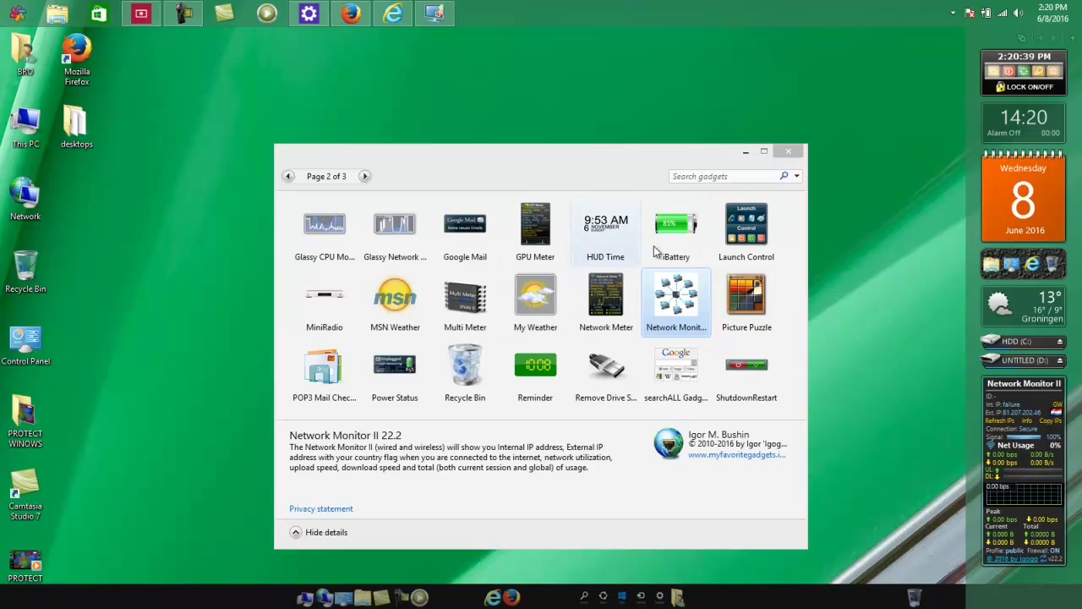
pyautogui.moveTo(699, 230); pyautogui.dragTo(1025, 581)
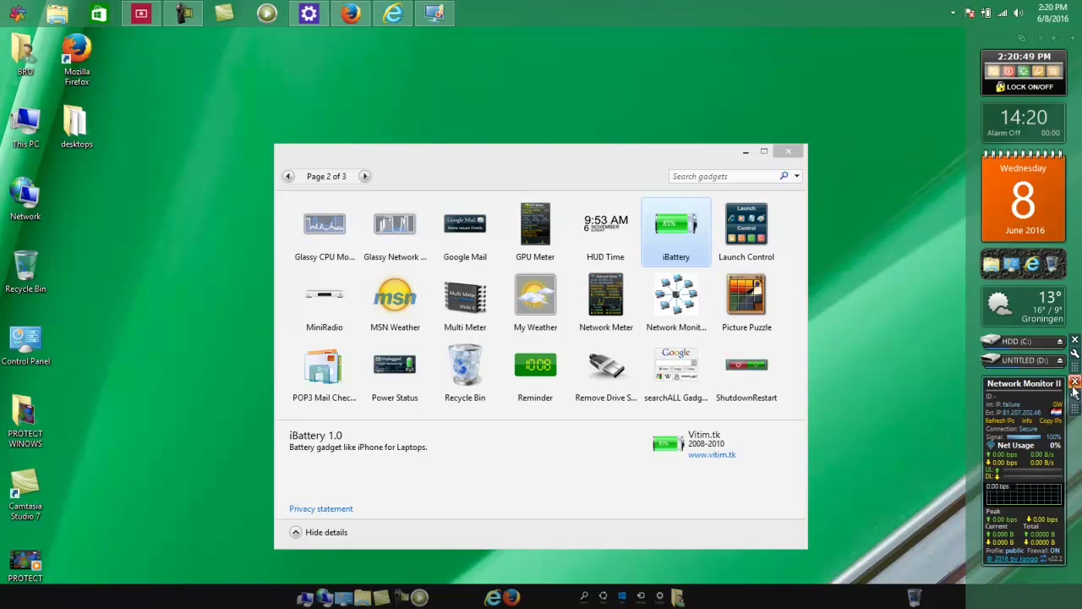
pyautogui.click(1075, 383)
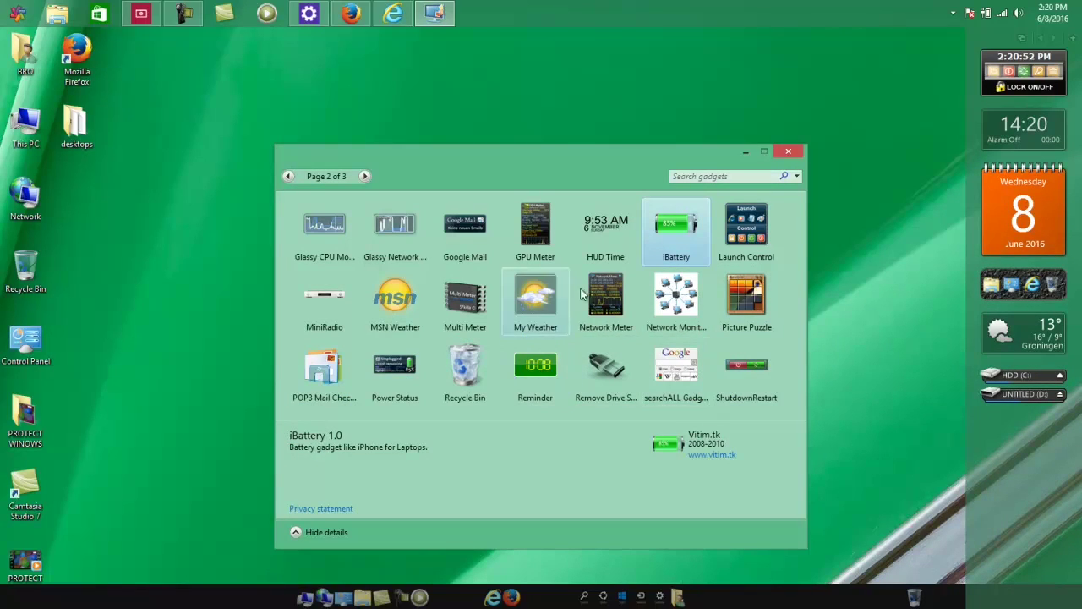
pyautogui.moveTo(657, 225); pyautogui.dragTo(907, 498)
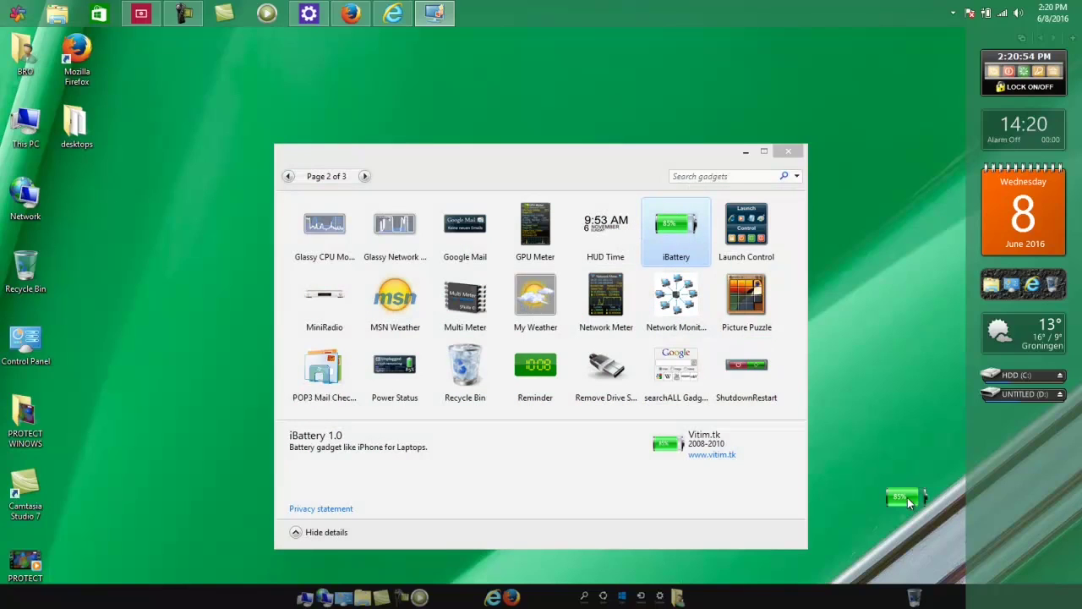
pyautogui.moveTo(1019, 515); pyautogui.dragTo(1000, 510)
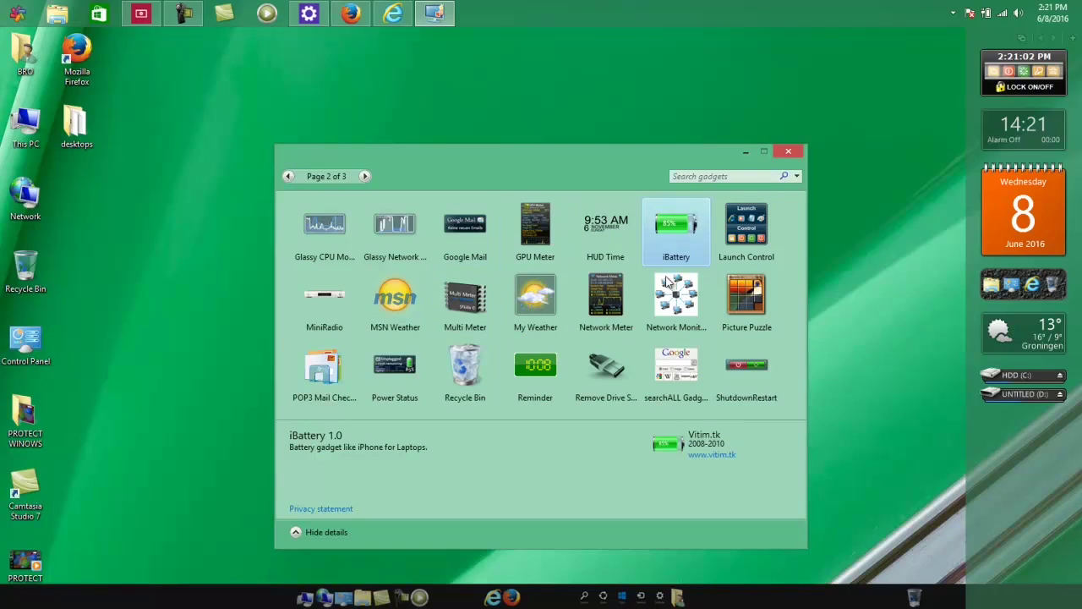
# Step: Add the Network Monitor II gadget below the drive gadget in the sidebar and close the gadget gallery
pyautogui.click(551, 399)
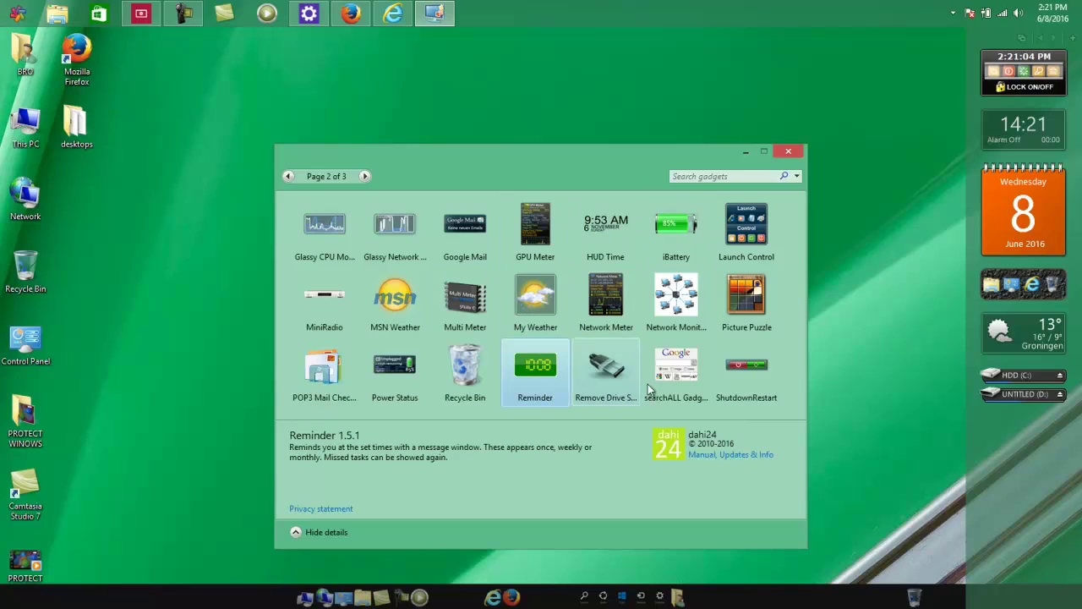
pyautogui.moveTo(688, 335); pyautogui.dragTo(1027, 483)
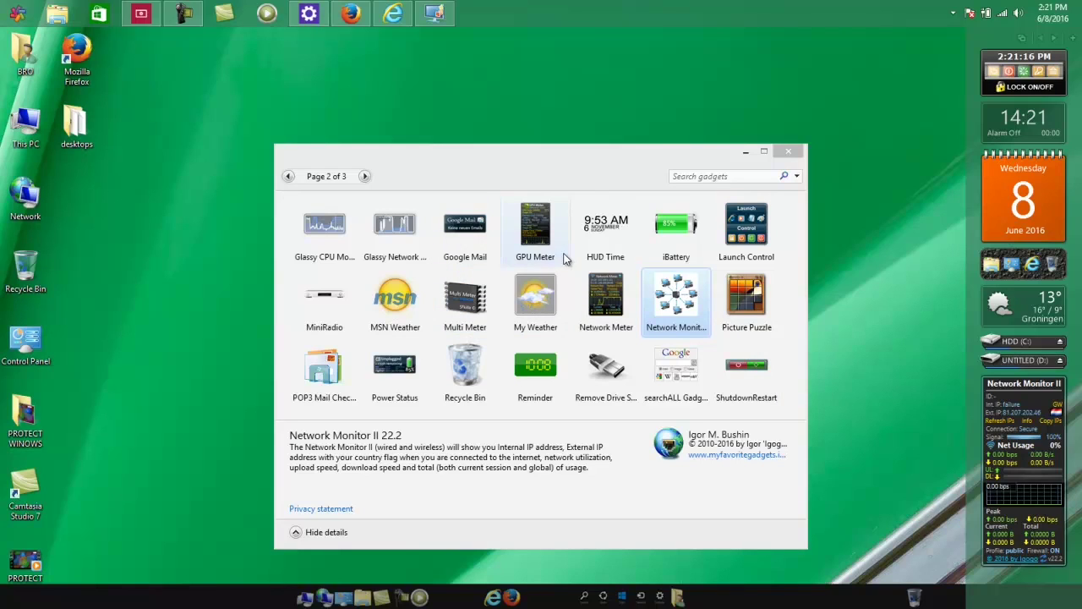
pyautogui.click(786, 151)
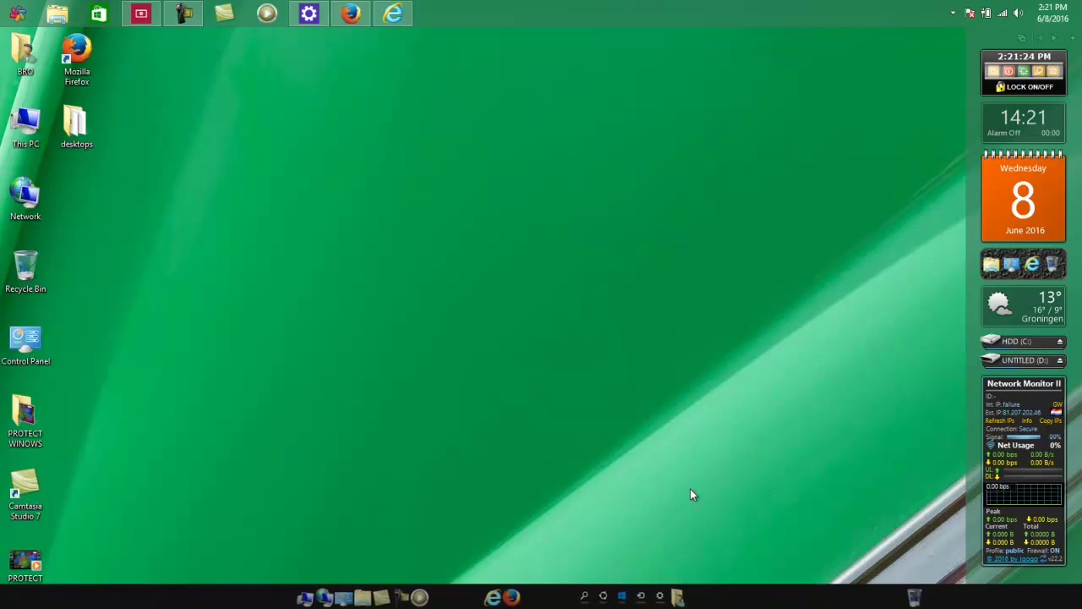
# Step: Open the Start menu, view the Internet Explorer entry's frequent pages and tasks, and close the menu
pyautogui.click(17, 14)
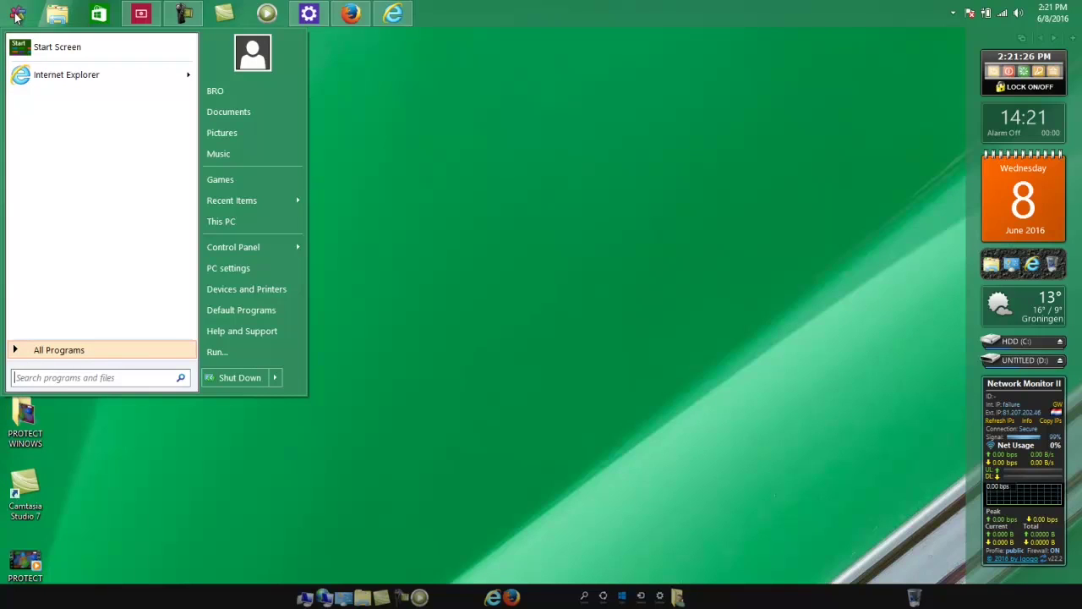
pyautogui.click(17, 15)
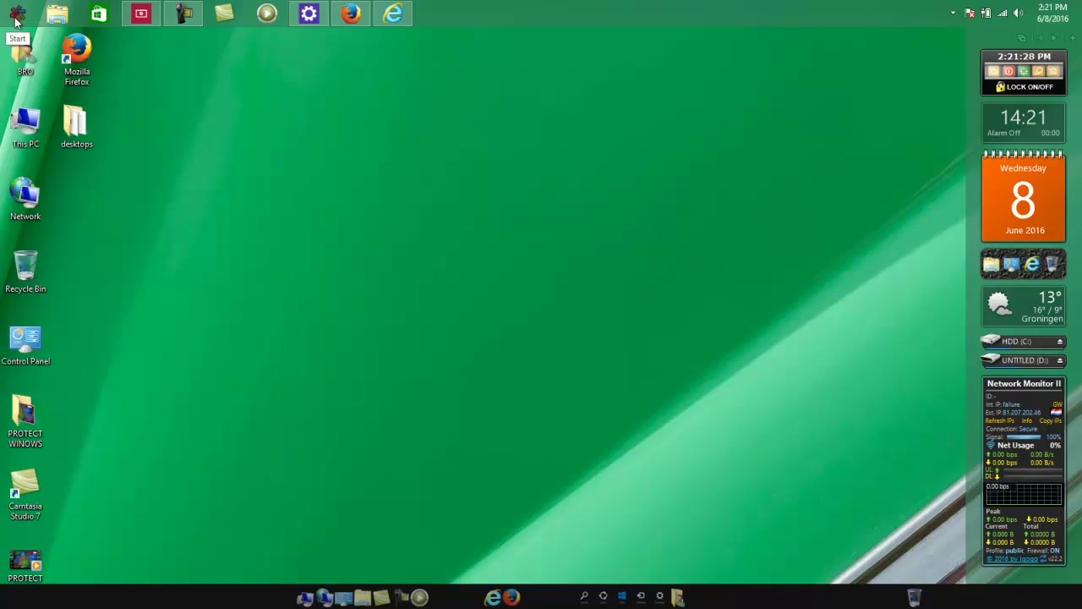
pyautogui.click(17, 15)
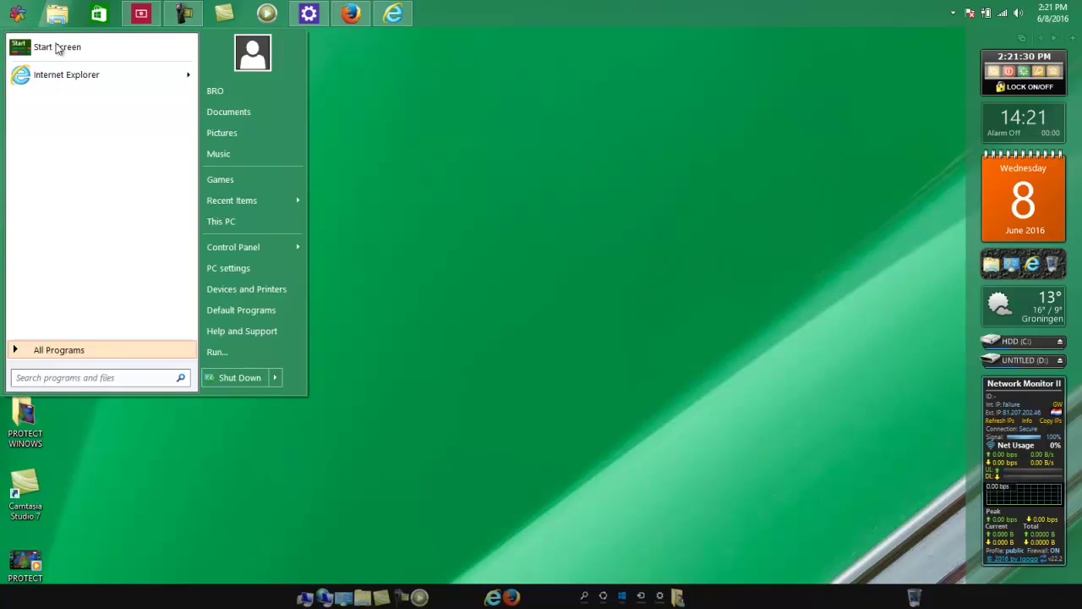
pyautogui.moveTo(89, 80)
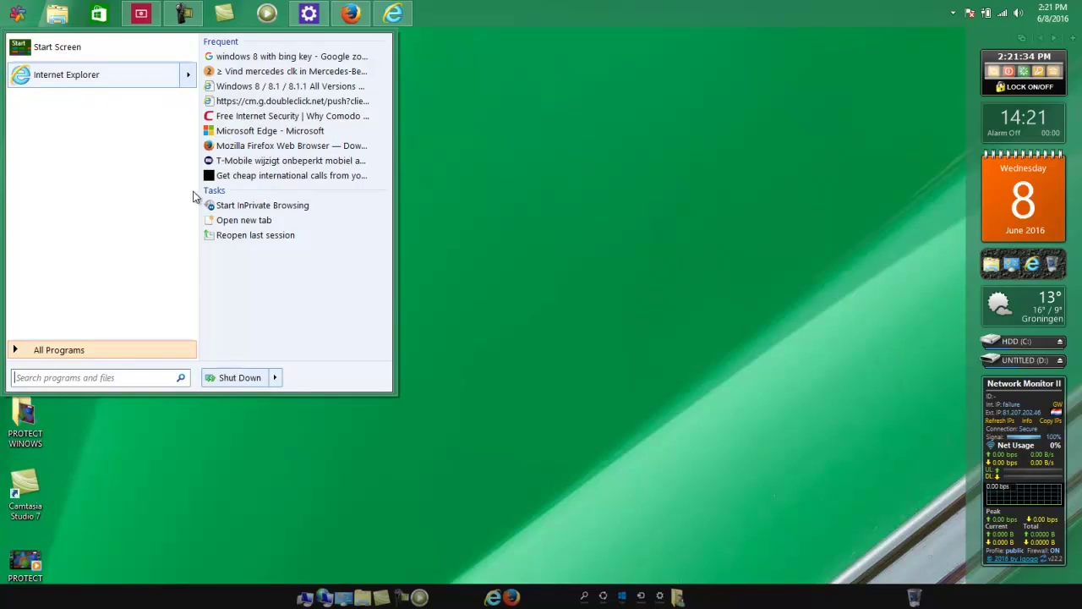
pyautogui.click(574, 139)
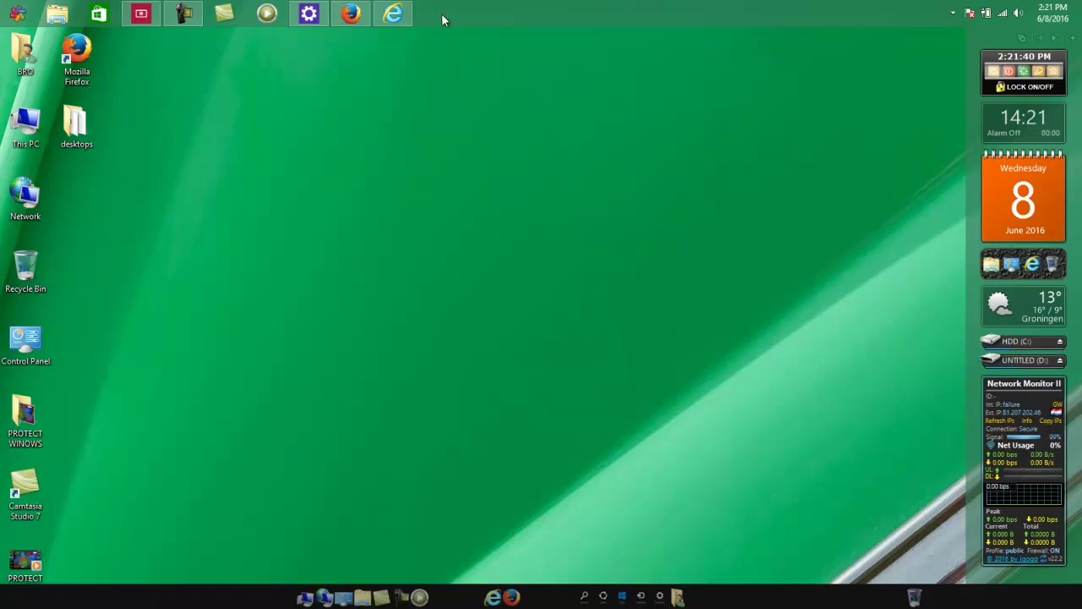
# Step: Switch the sidebar's calendar gadget from the day page to the month view
pyautogui.moveTo(1004, 189)
pyautogui.click(1028, 196)
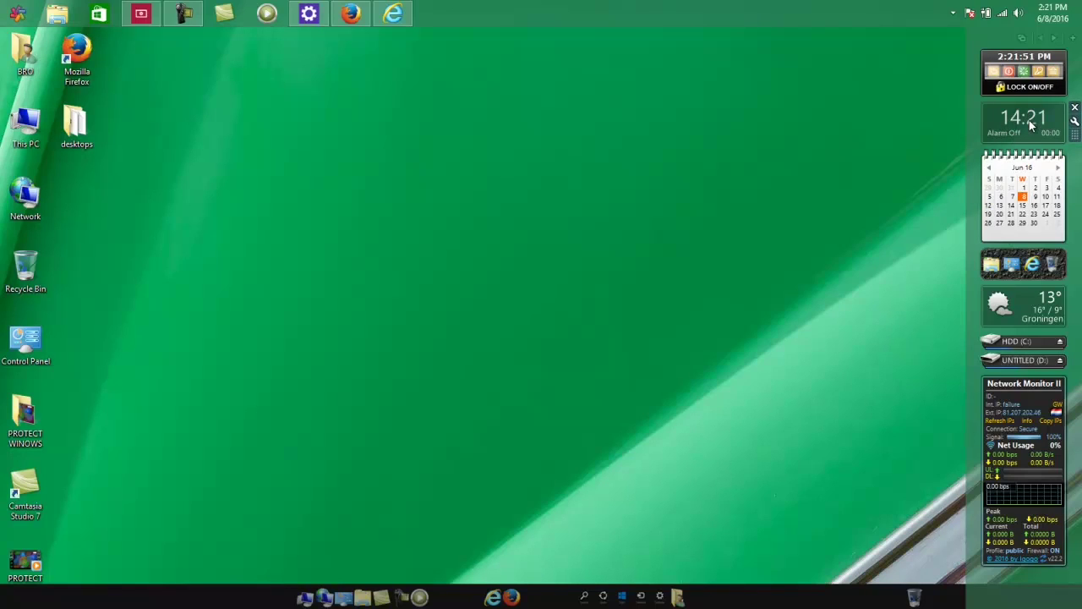
# Step: Set the Digiclock gadget to am/pm mode, toggle its Enable Alarm option, and apply the settings
pyautogui.click(1074, 127)
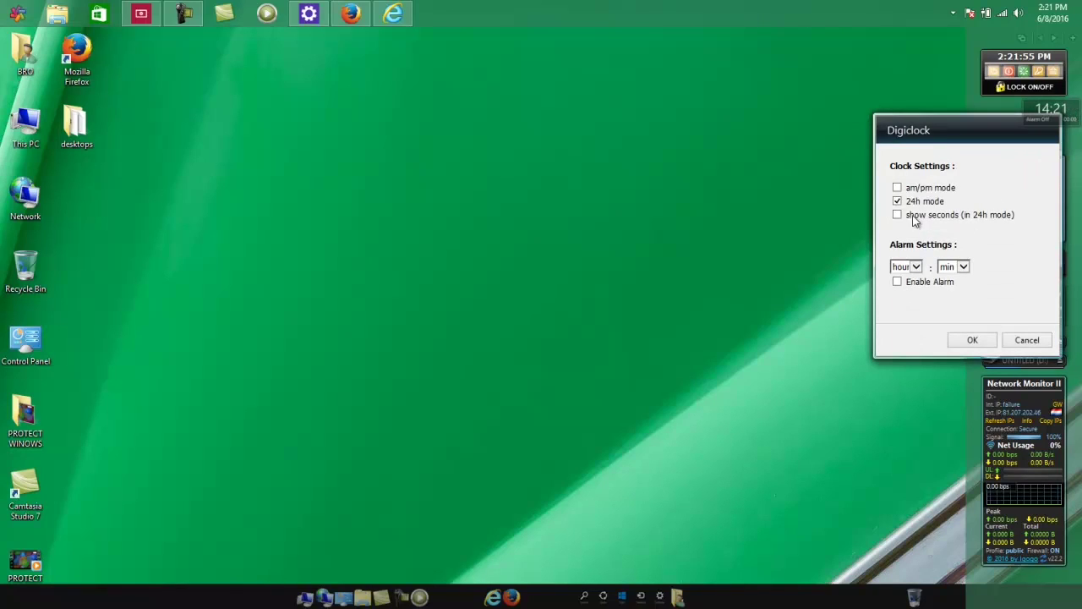
pyautogui.click(897, 188)
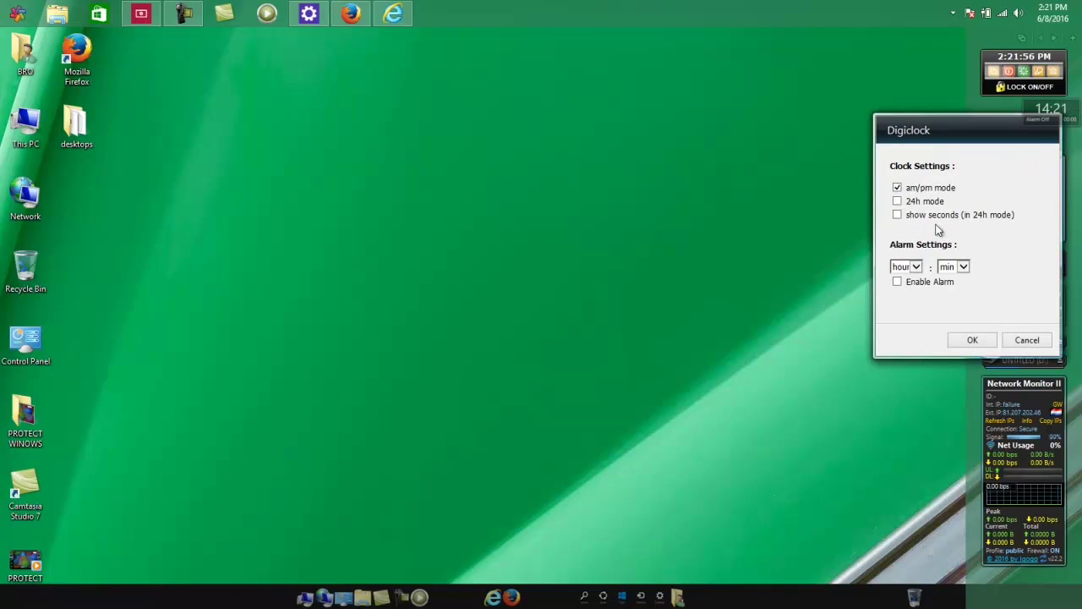
pyautogui.click(917, 284)
pyautogui.click(938, 283)
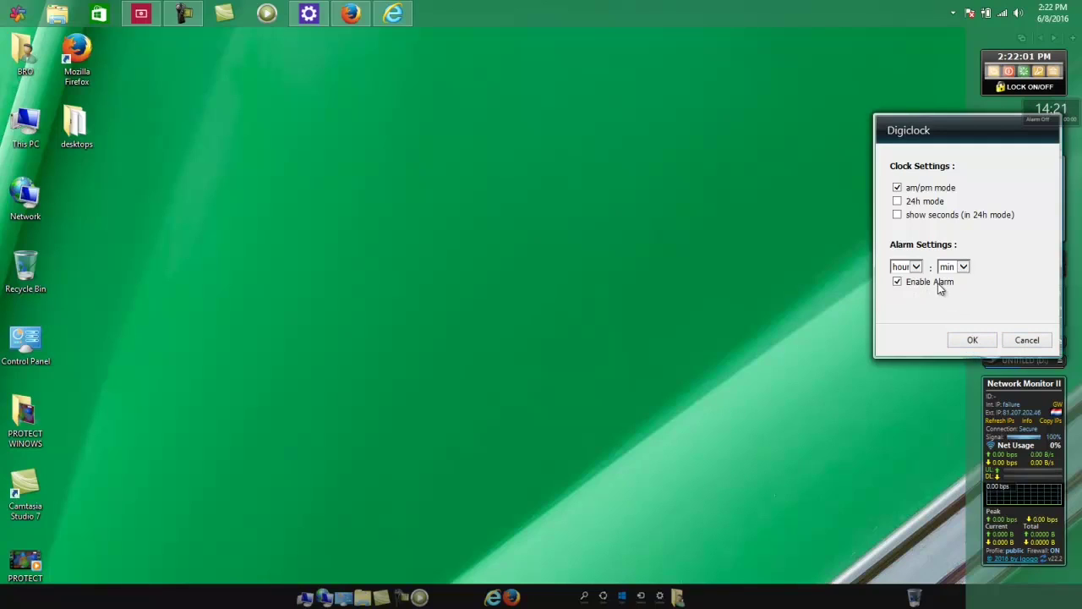
pyautogui.click(973, 342)
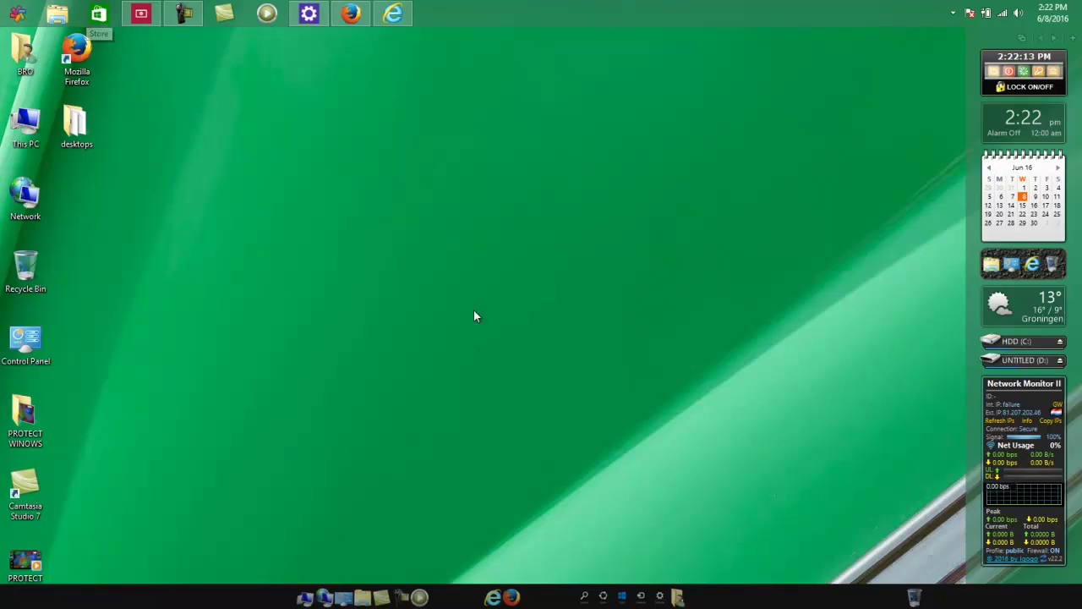
# Step: Turn off Show sidebar on desktop in the sidebar's options, close the dialog, and check how the sidebar hides
pyautogui.rightClick(1008, 582)
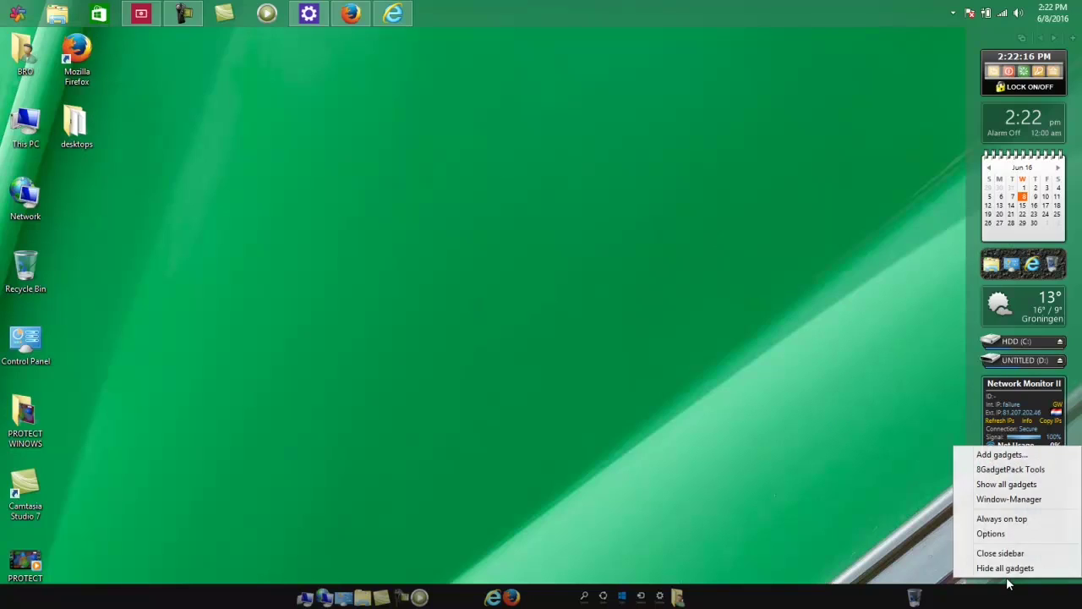
pyautogui.click(991, 534)
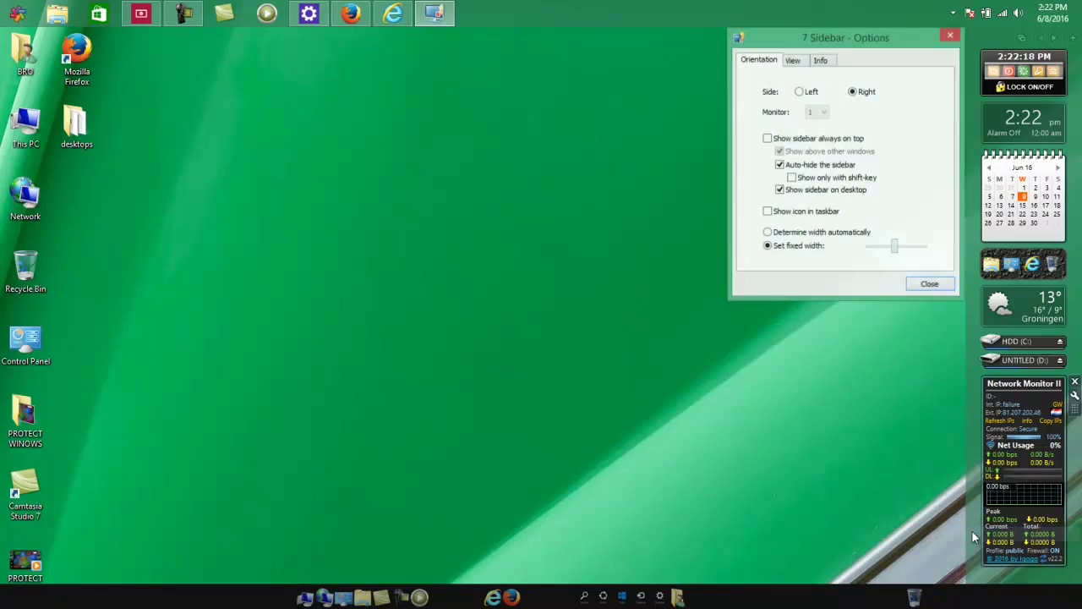
pyautogui.click(790, 166)
pyautogui.click(790, 166)
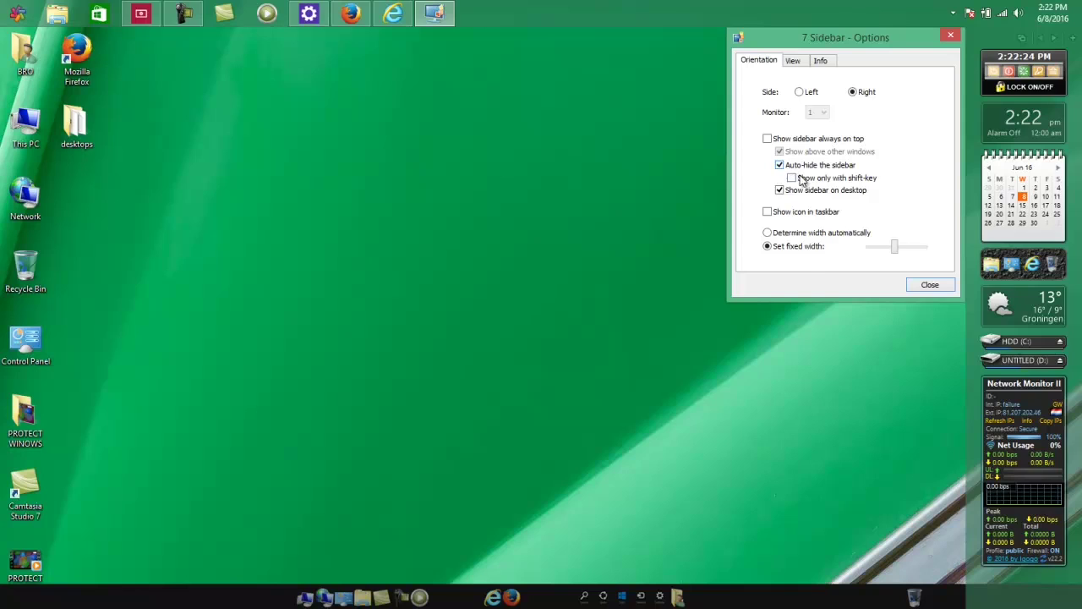
pyautogui.click(779, 191)
pyautogui.click(929, 285)
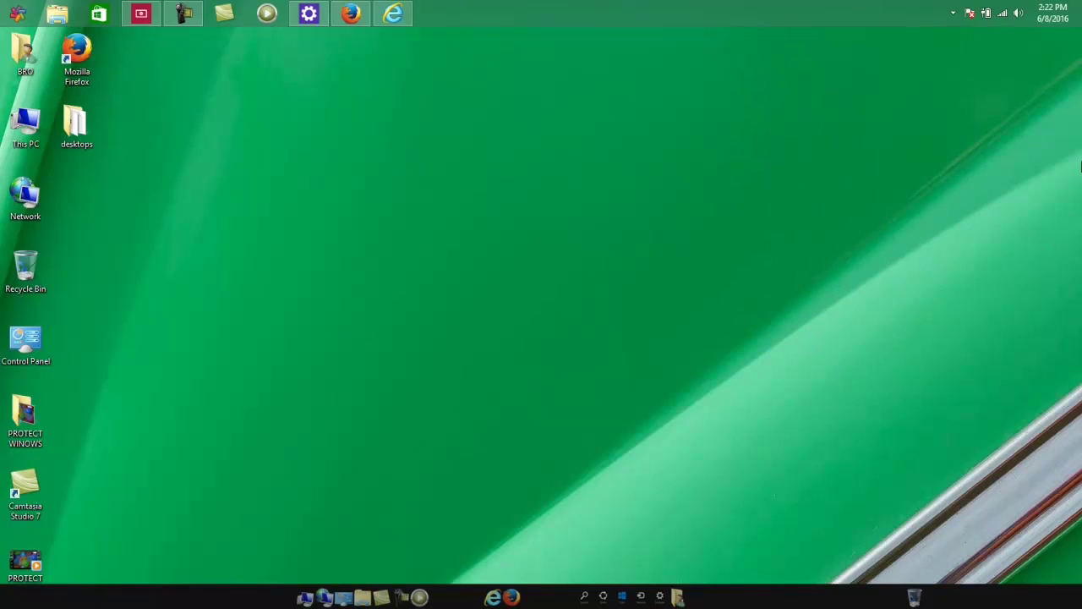
pyautogui.moveTo(1081, 167)
pyautogui.moveTo(1081, 93)
# Step: View the All Programs list in the Start menu and close the menu
pyautogui.click(17, 12)
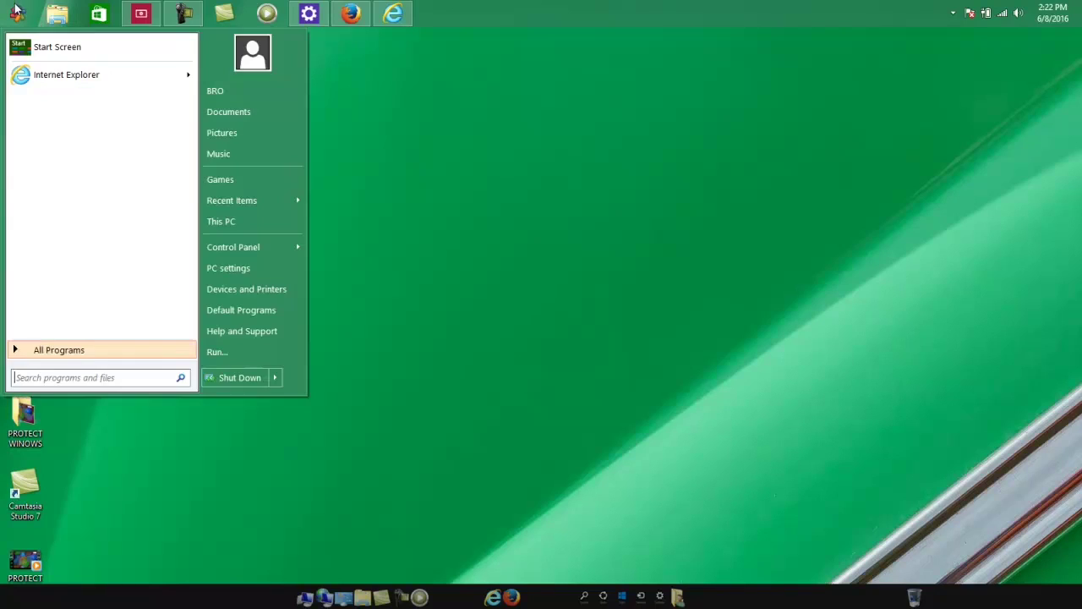
pyautogui.click(92, 350)
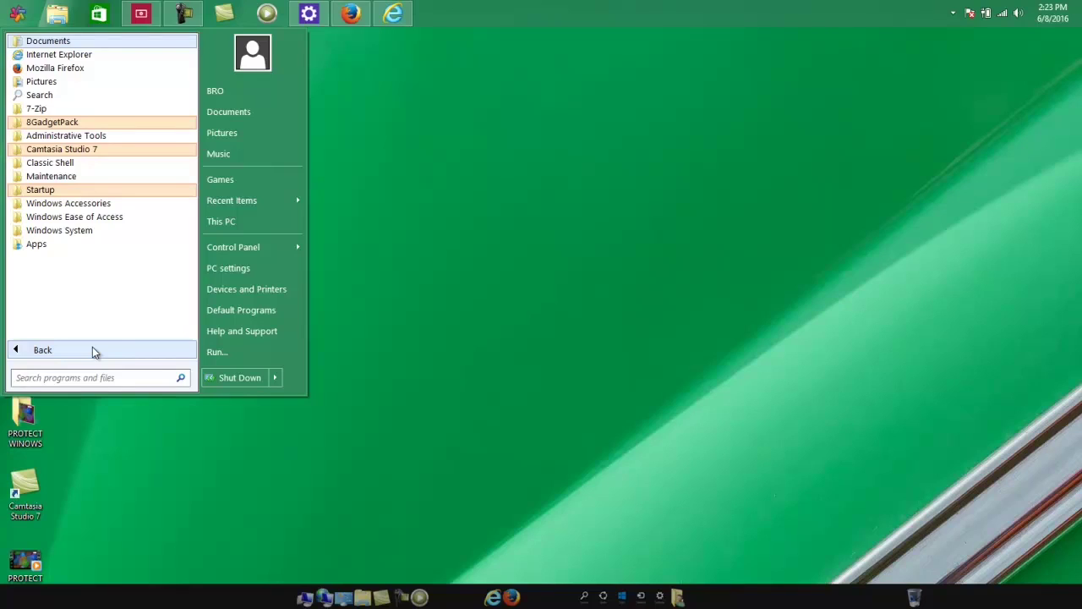
pyautogui.click(433, 153)
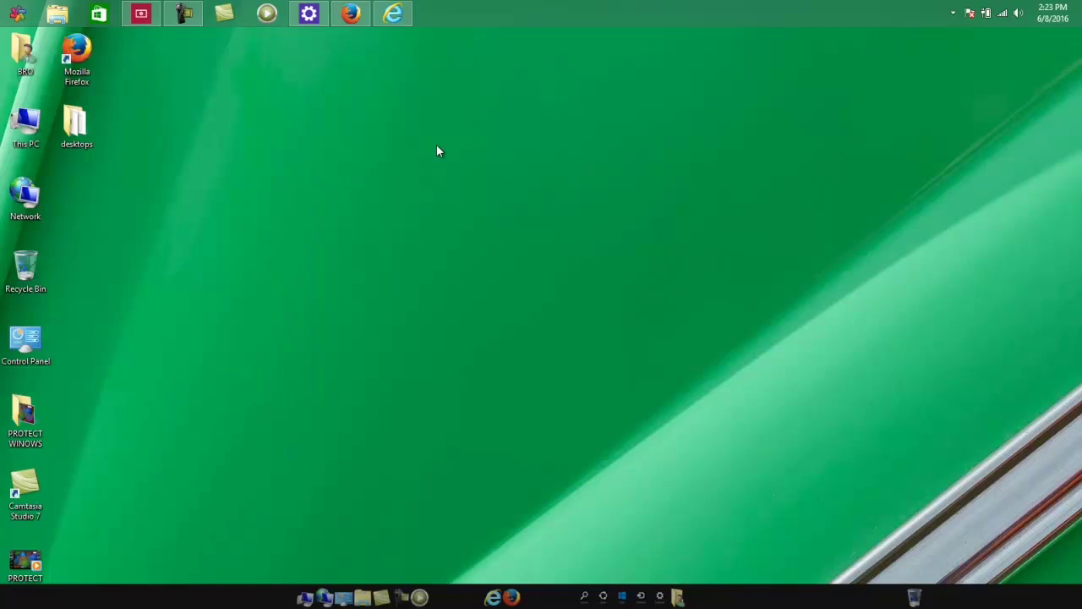
pyautogui.rightClick(498, 7)
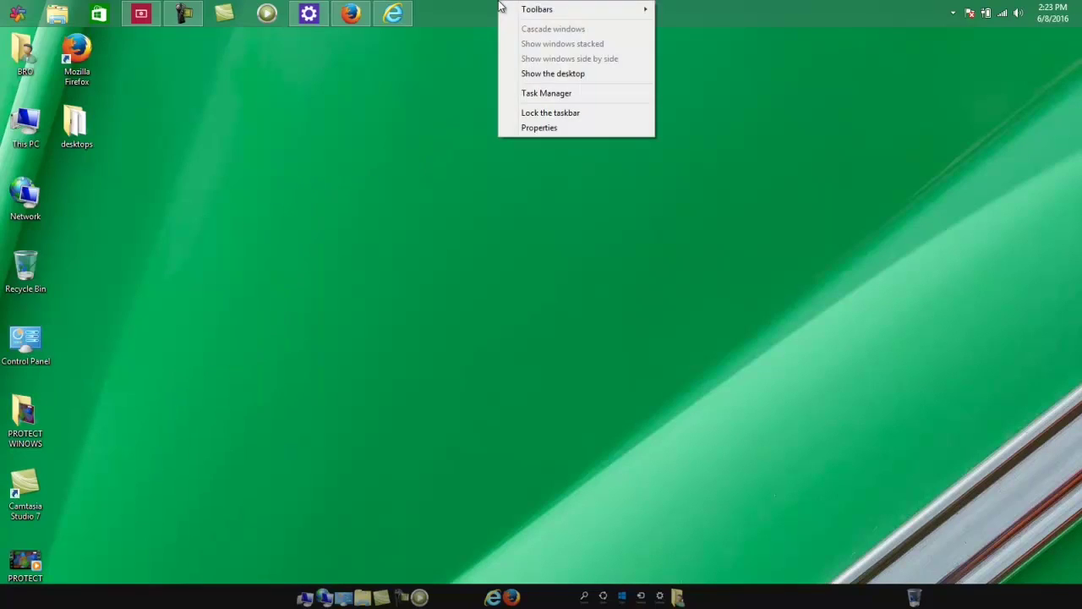
pyautogui.click(545, 93)
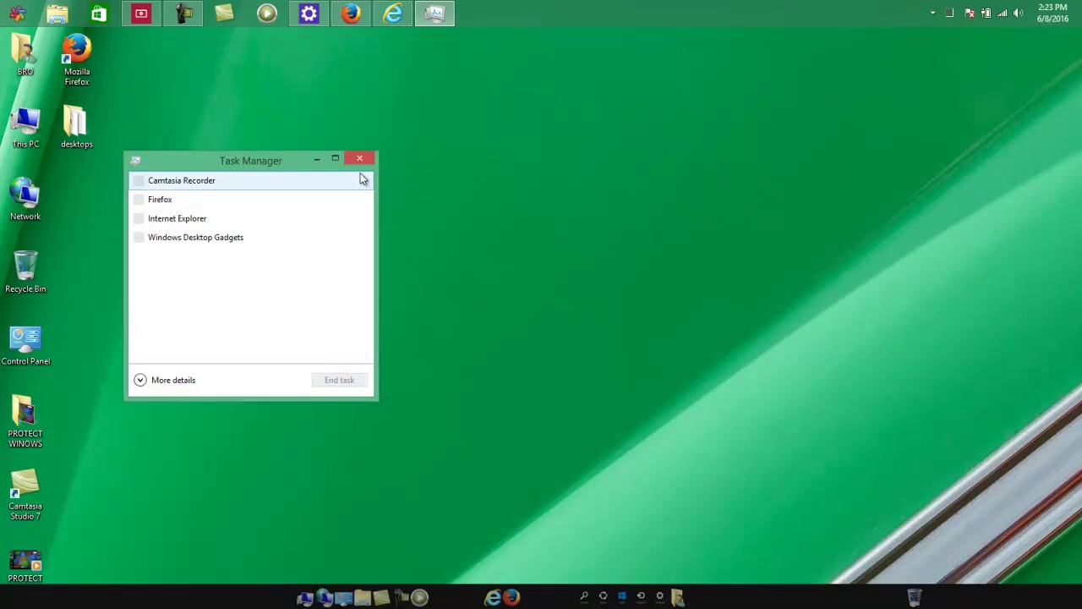
pyautogui.click(361, 161)
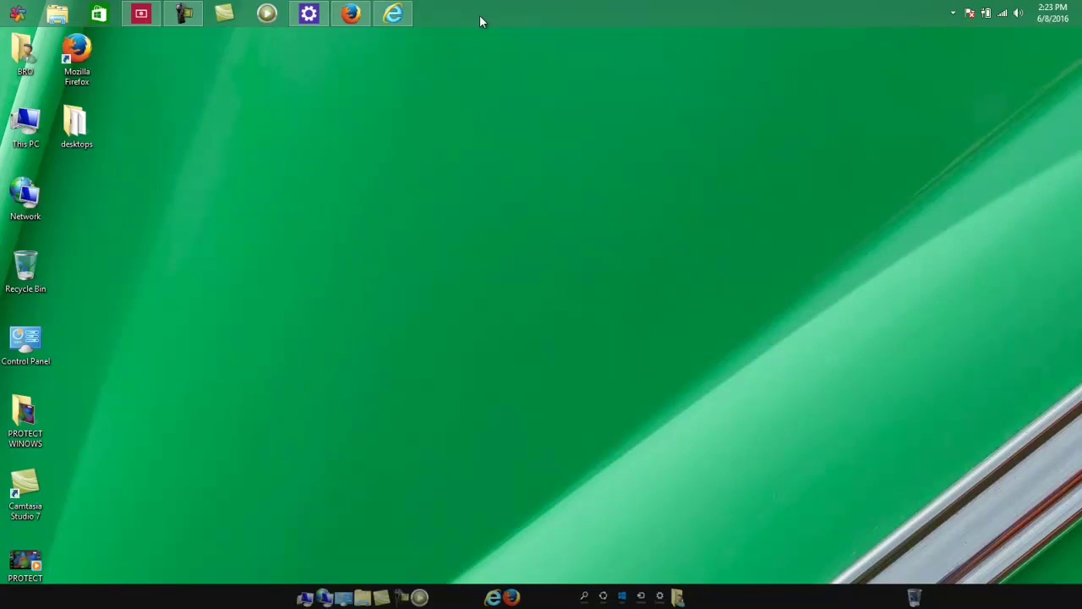
pyautogui.rightClick(479, 14)
pyautogui.click(531, 142)
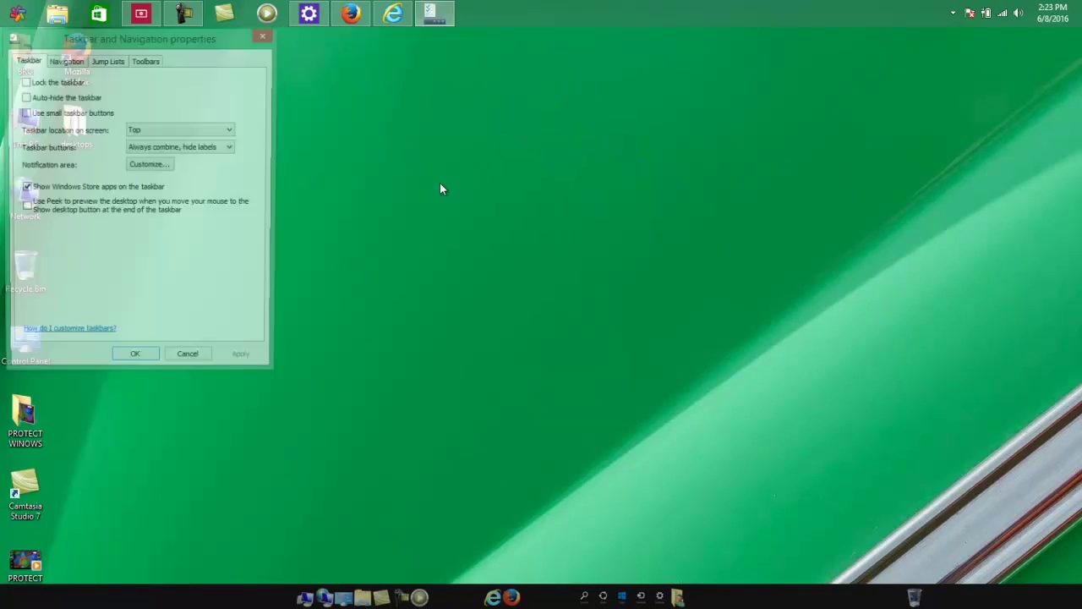
pyautogui.click(262, 36)
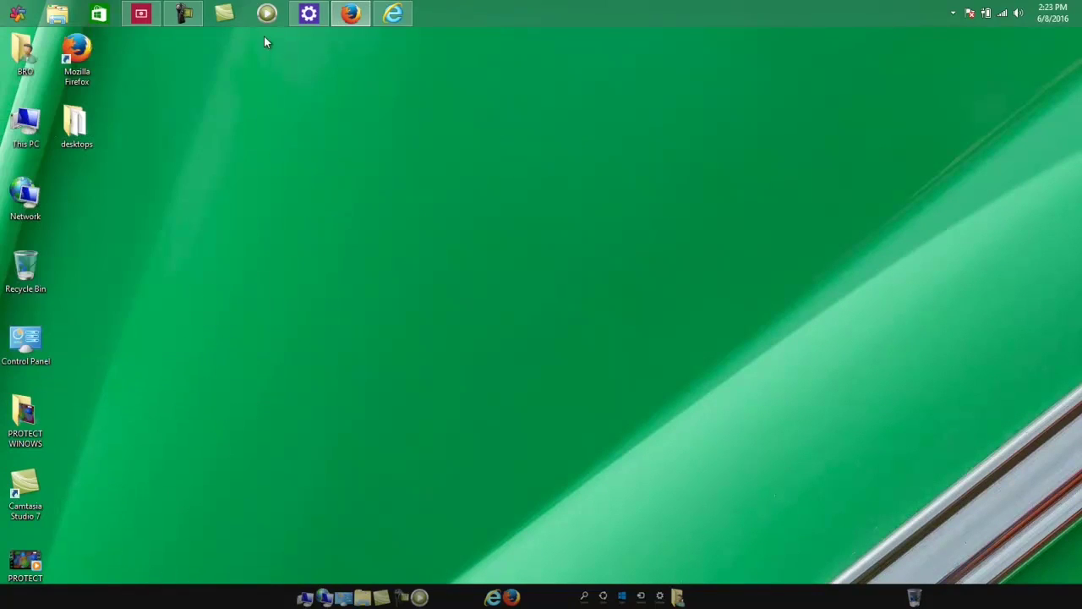
# Step: Open Task Manager from the taskbar, expand it to the detailed view, and move its window higher on the desktop
pyautogui.rightClick(458, 7)
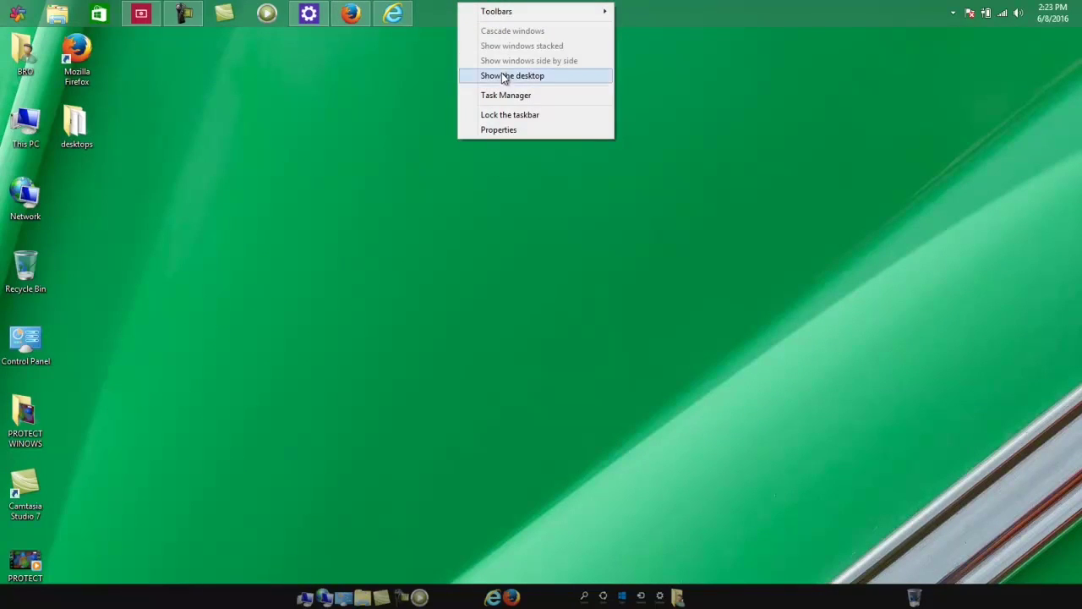
pyautogui.click(504, 95)
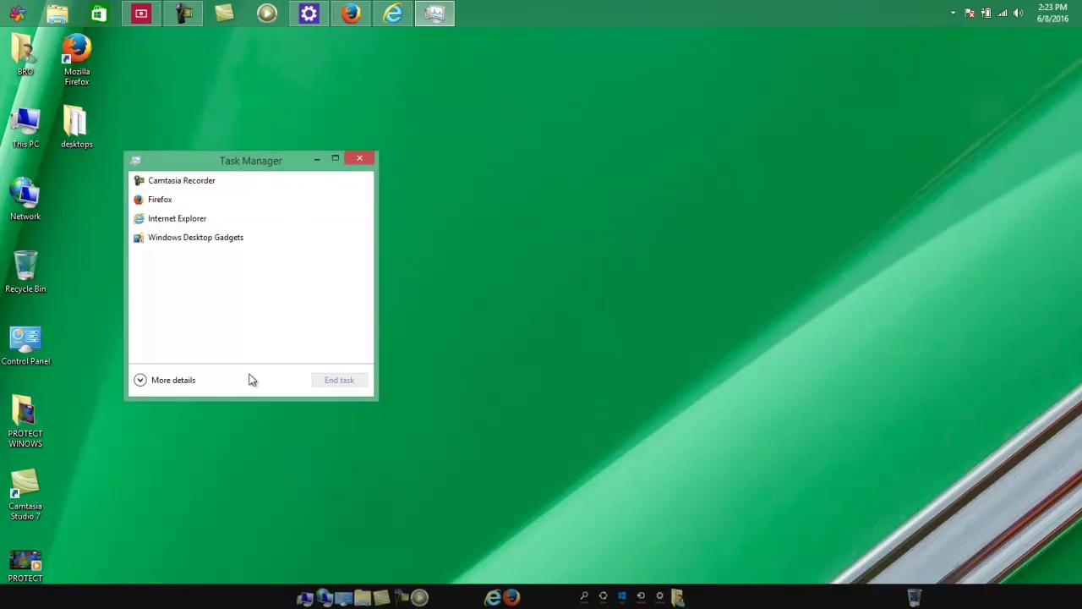
pyautogui.click(174, 379)
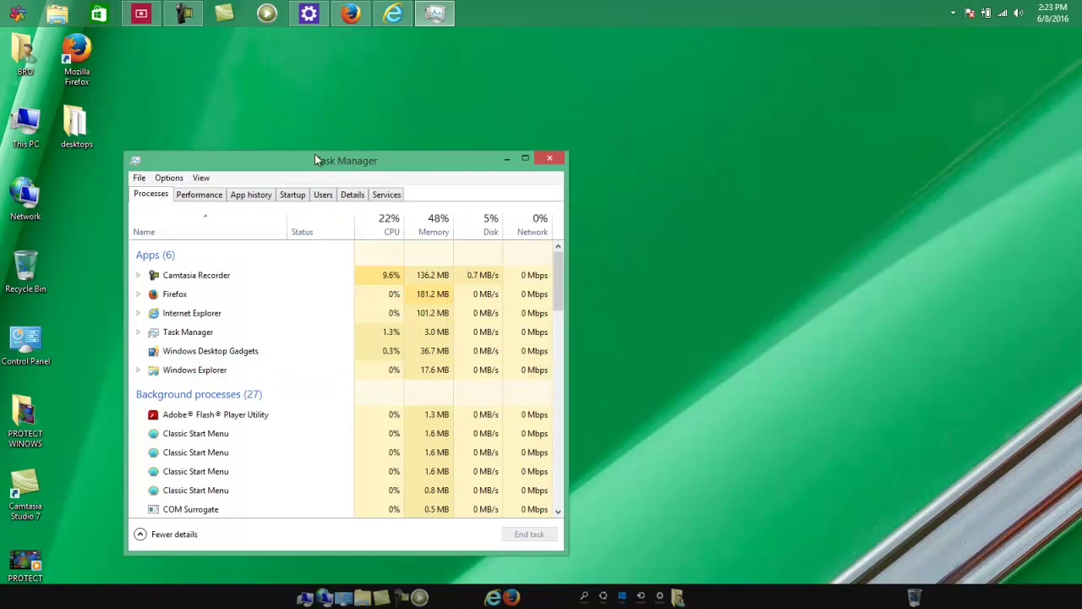
pyautogui.moveTo(313, 157); pyautogui.dragTo(391, 54)
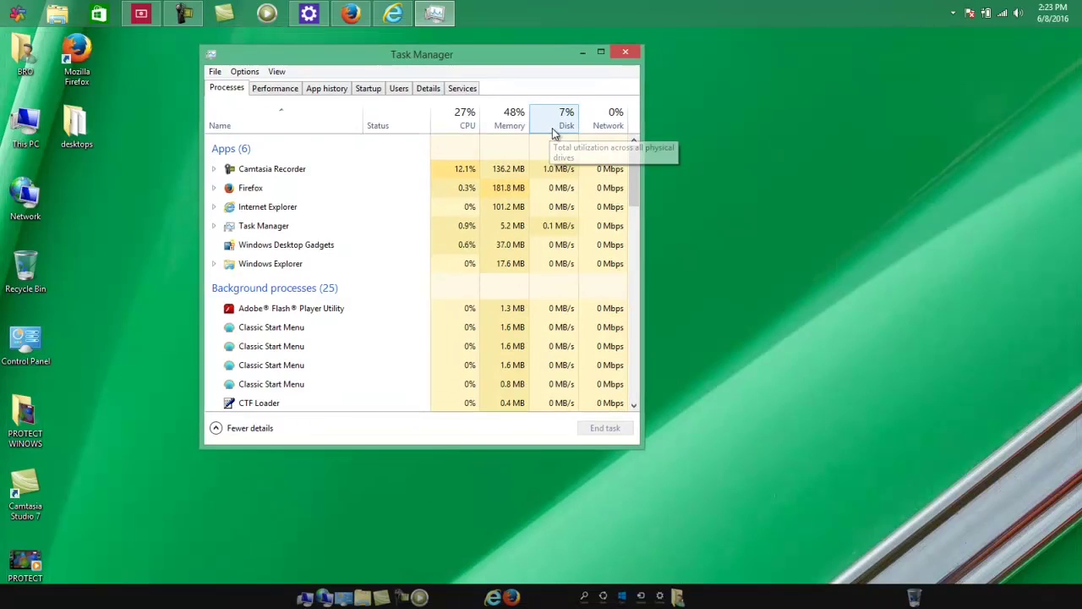
# Step: Sort the Task Manager processes by disk and memory usage, ending with CPU usage from highest to lowest
pyautogui.click(553, 131)
pyautogui.click(498, 127)
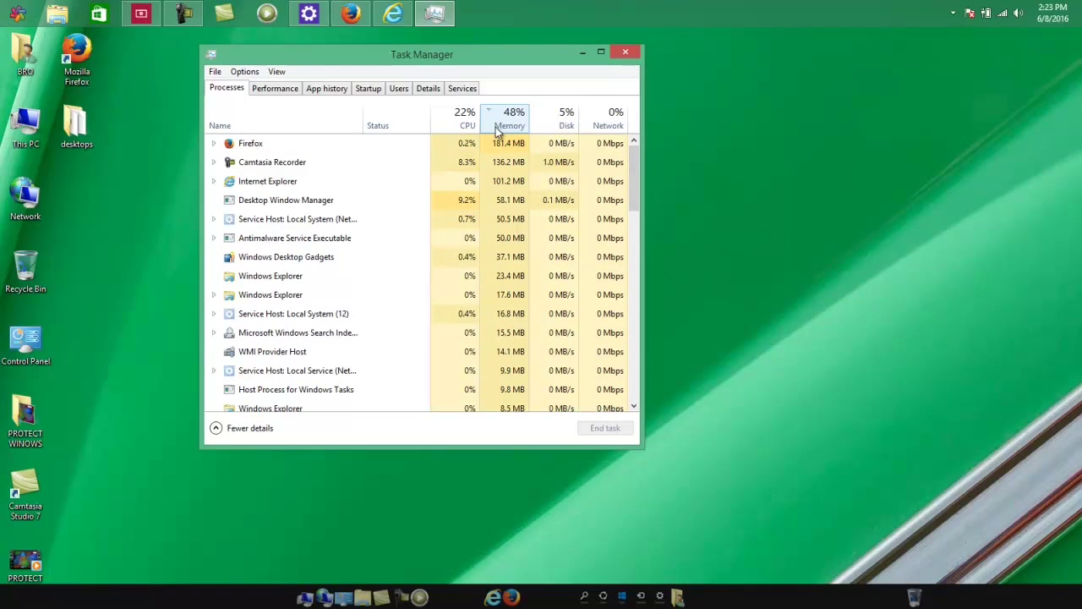
pyautogui.click(499, 127)
pyautogui.click(499, 127)
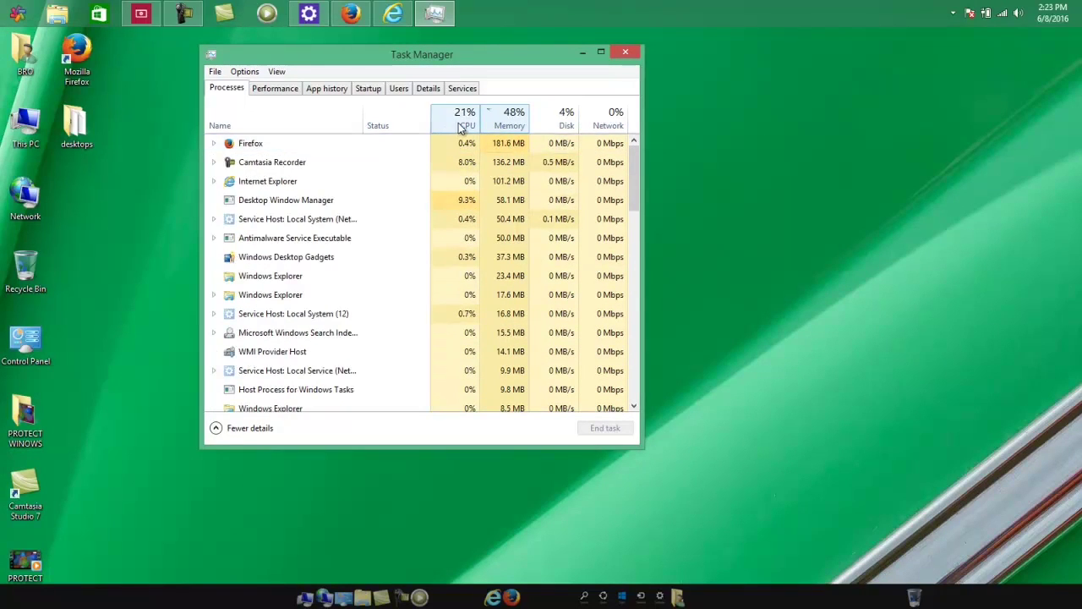
pyautogui.click(463, 125)
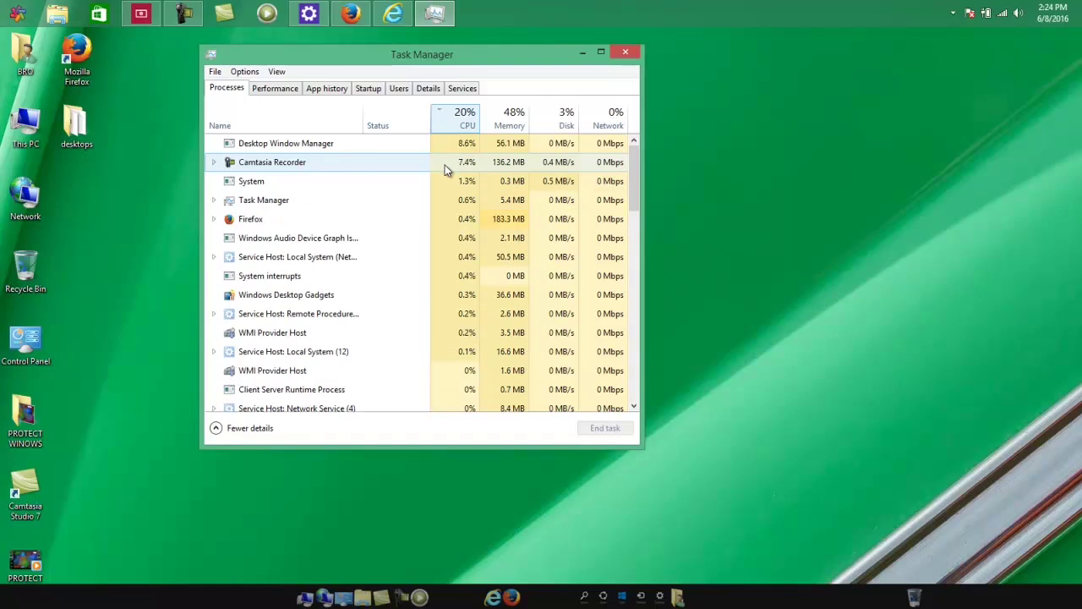
# Step: View the contents of the Camtasia Studio 7 folder under All Programs in the Start menu and close the menu
pyautogui.click(13, 10)
pyautogui.click(88, 350)
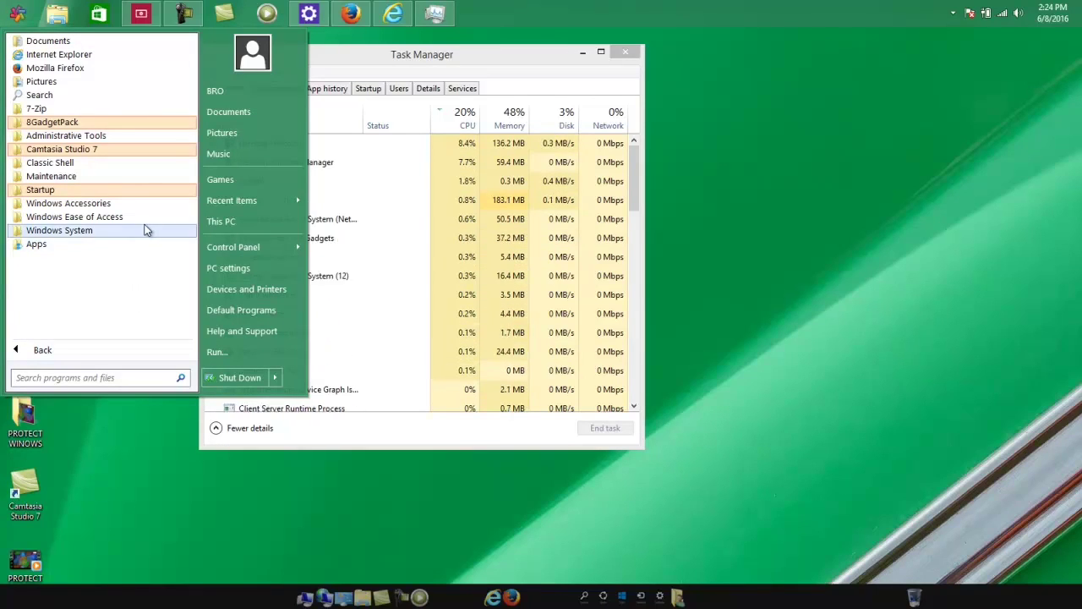
pyautogui.click(80, 150)
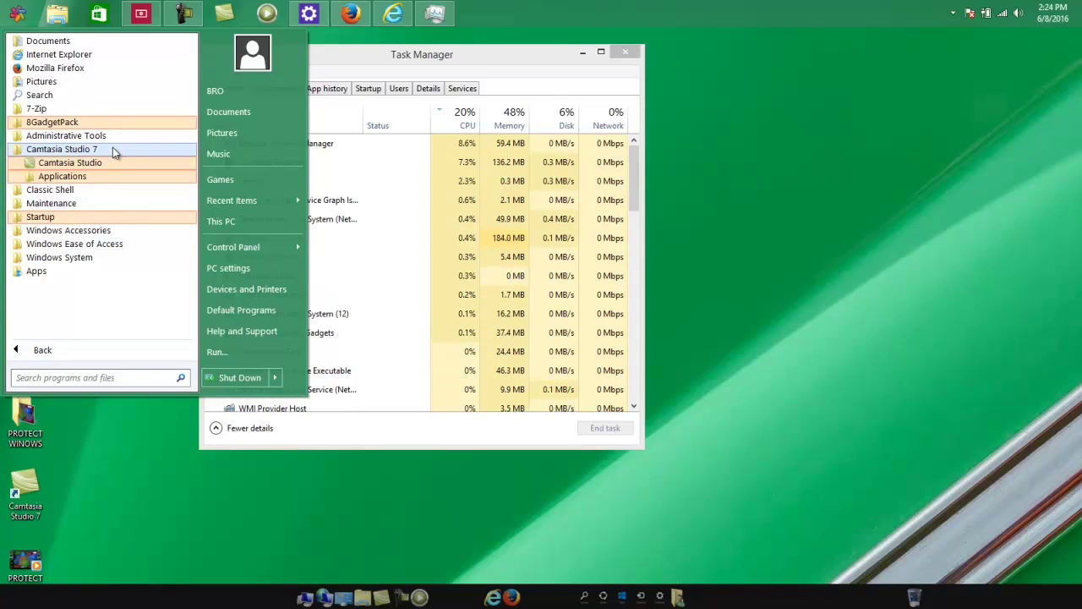
pyautogui.click(453, 45)
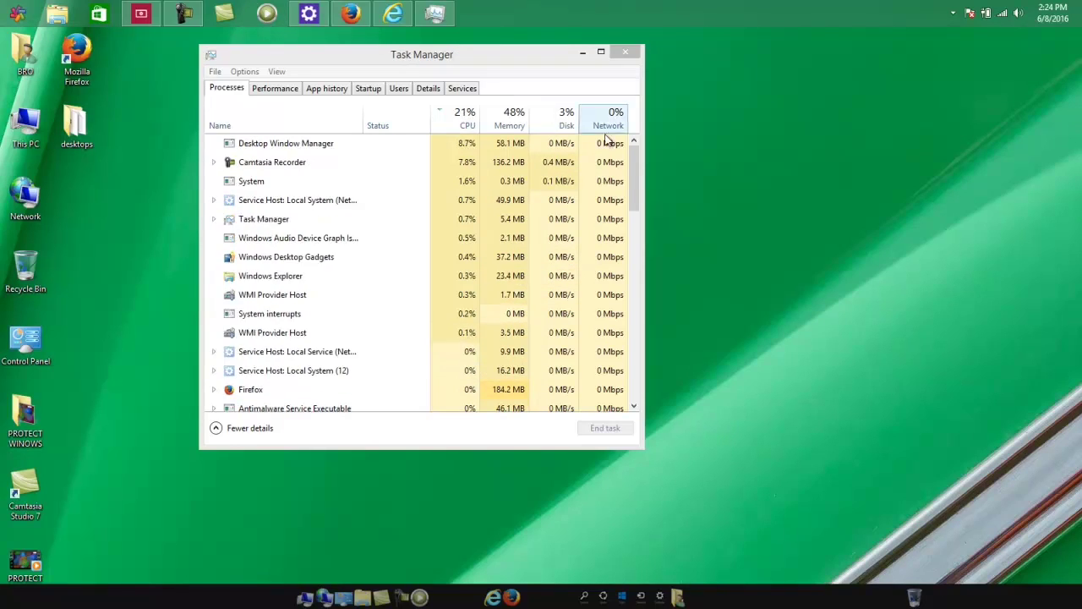
# Step: Review the process list sorted by CPU usage and close Task Manager
pyautogui.moveTo(635, 162)
pyautogui.mouseDown()
pyautogui.moveTo(649, 364)
pyautogui.moveTo(638, 169)
pyautogui.mouseUp()
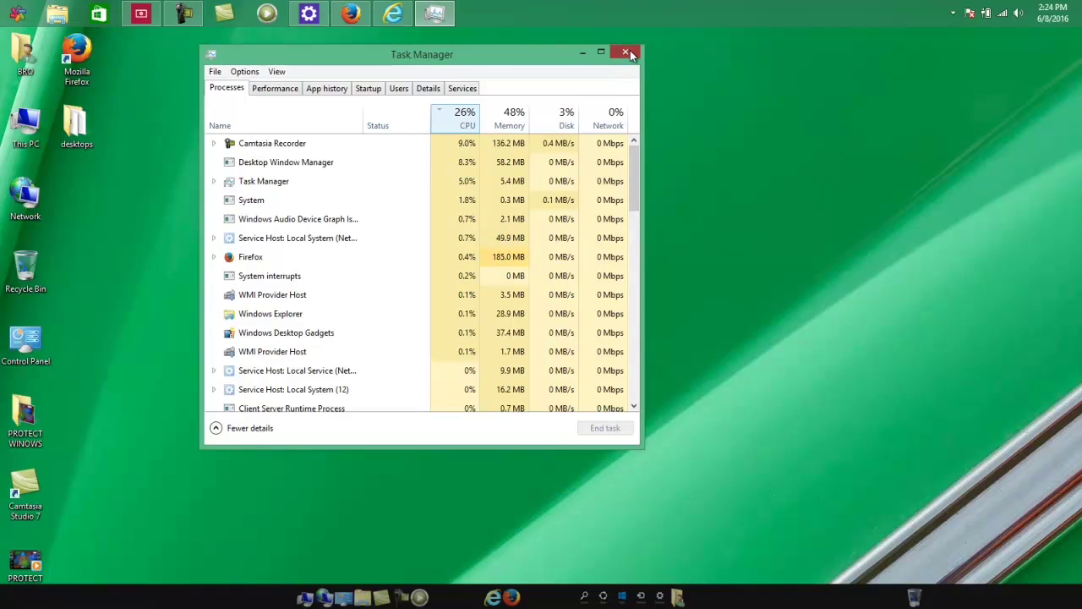
pyautogui.click(629, 51)
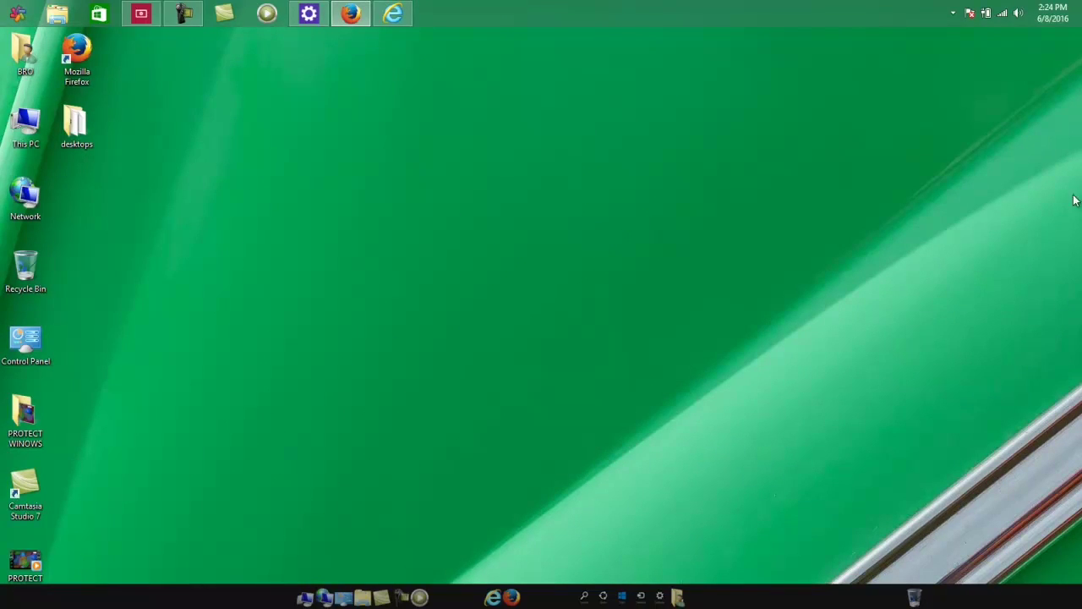
# Step: Switch to the Camtasia Recorder window from the taskbar
pyautogui.moveTo(1078, 200)
pyautogui.click(183, 10)
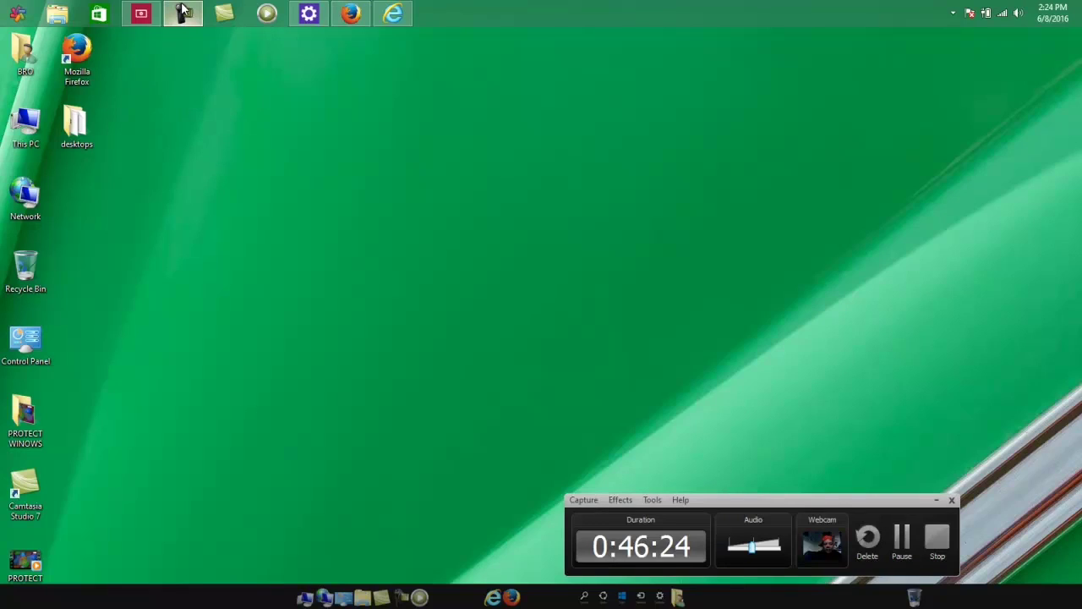